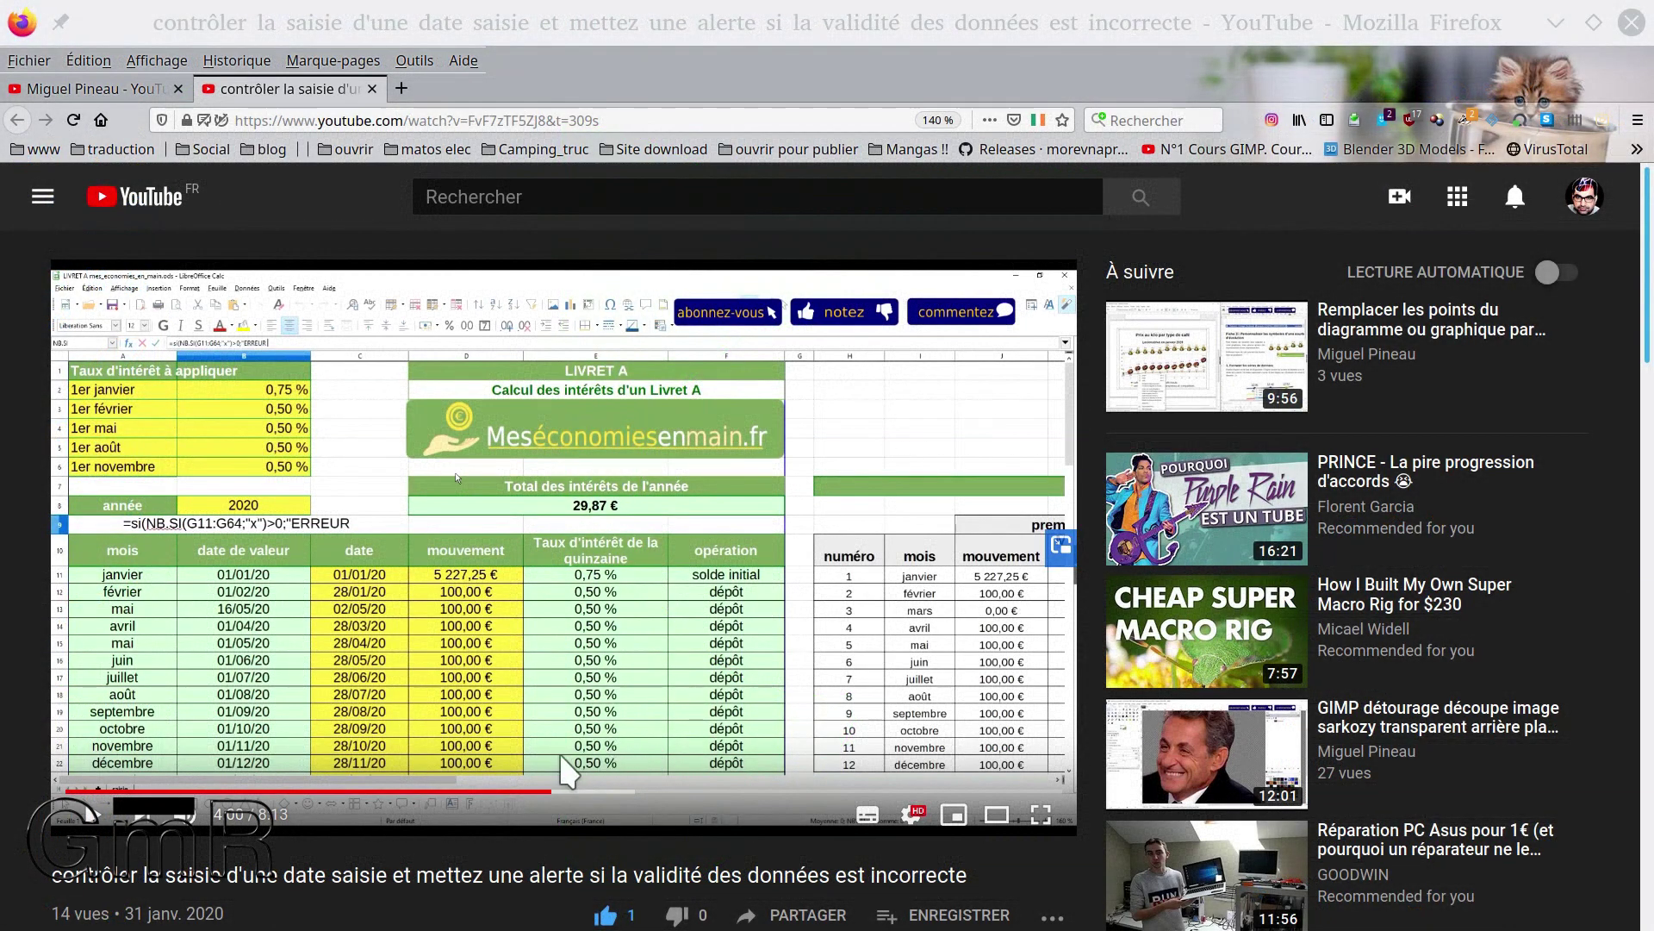
Examine the YouTube video on checking date entry in a spreadsheet and its channel's home page
scroll(362, 435, down, 1)
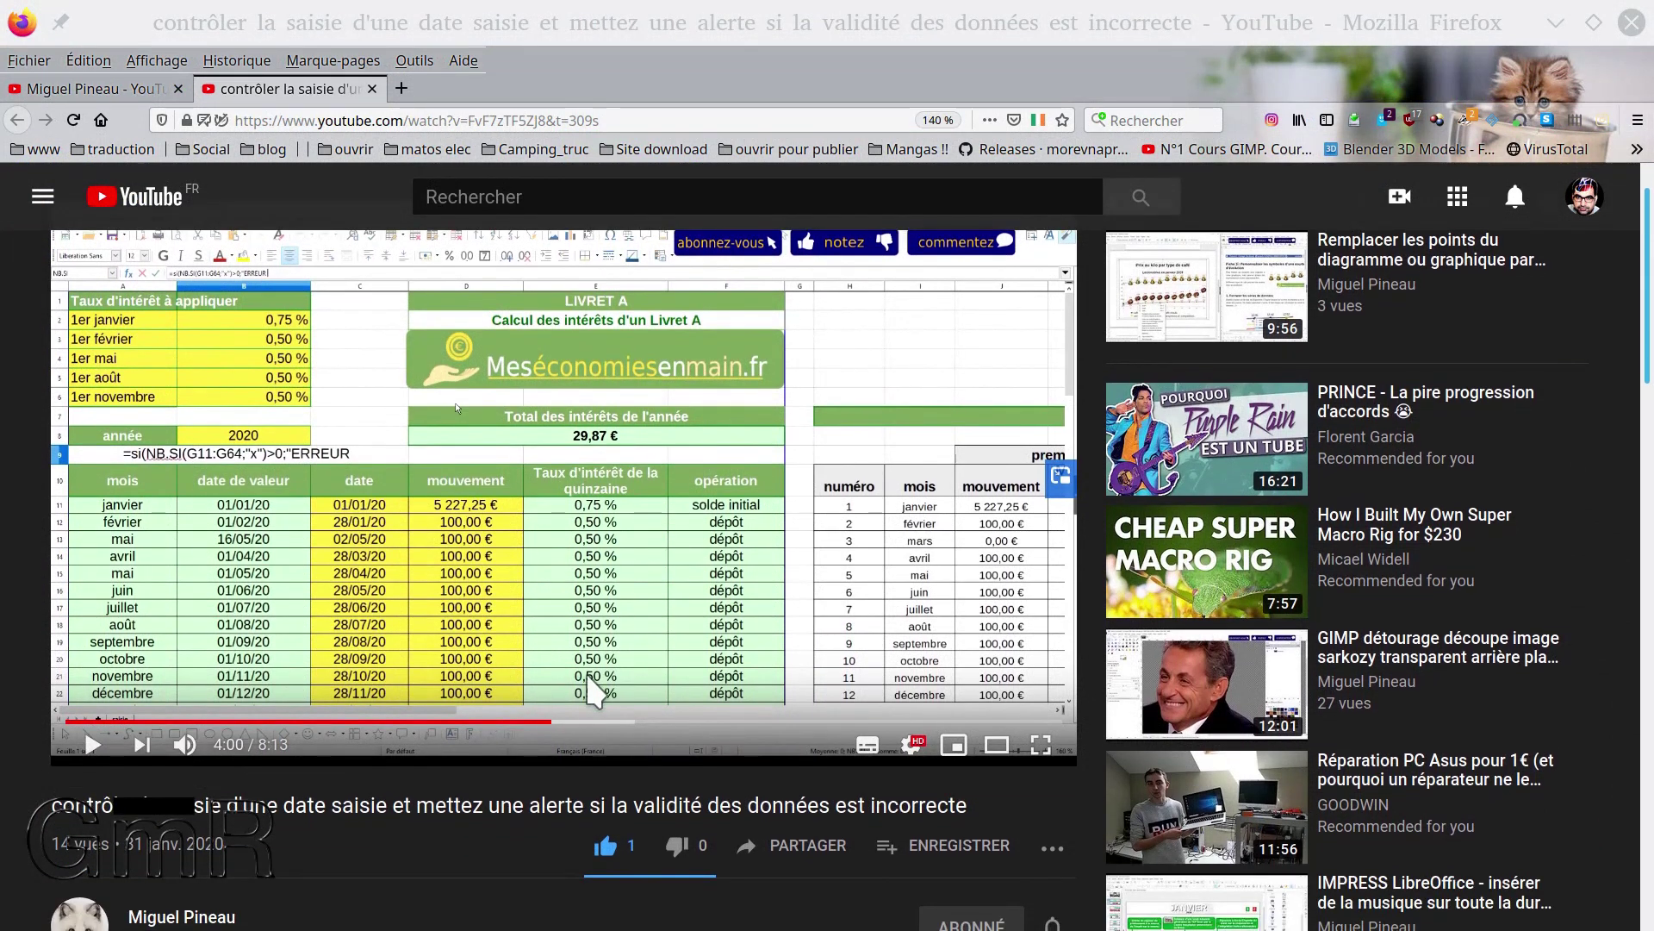
scroll(593, 689, up, 1)
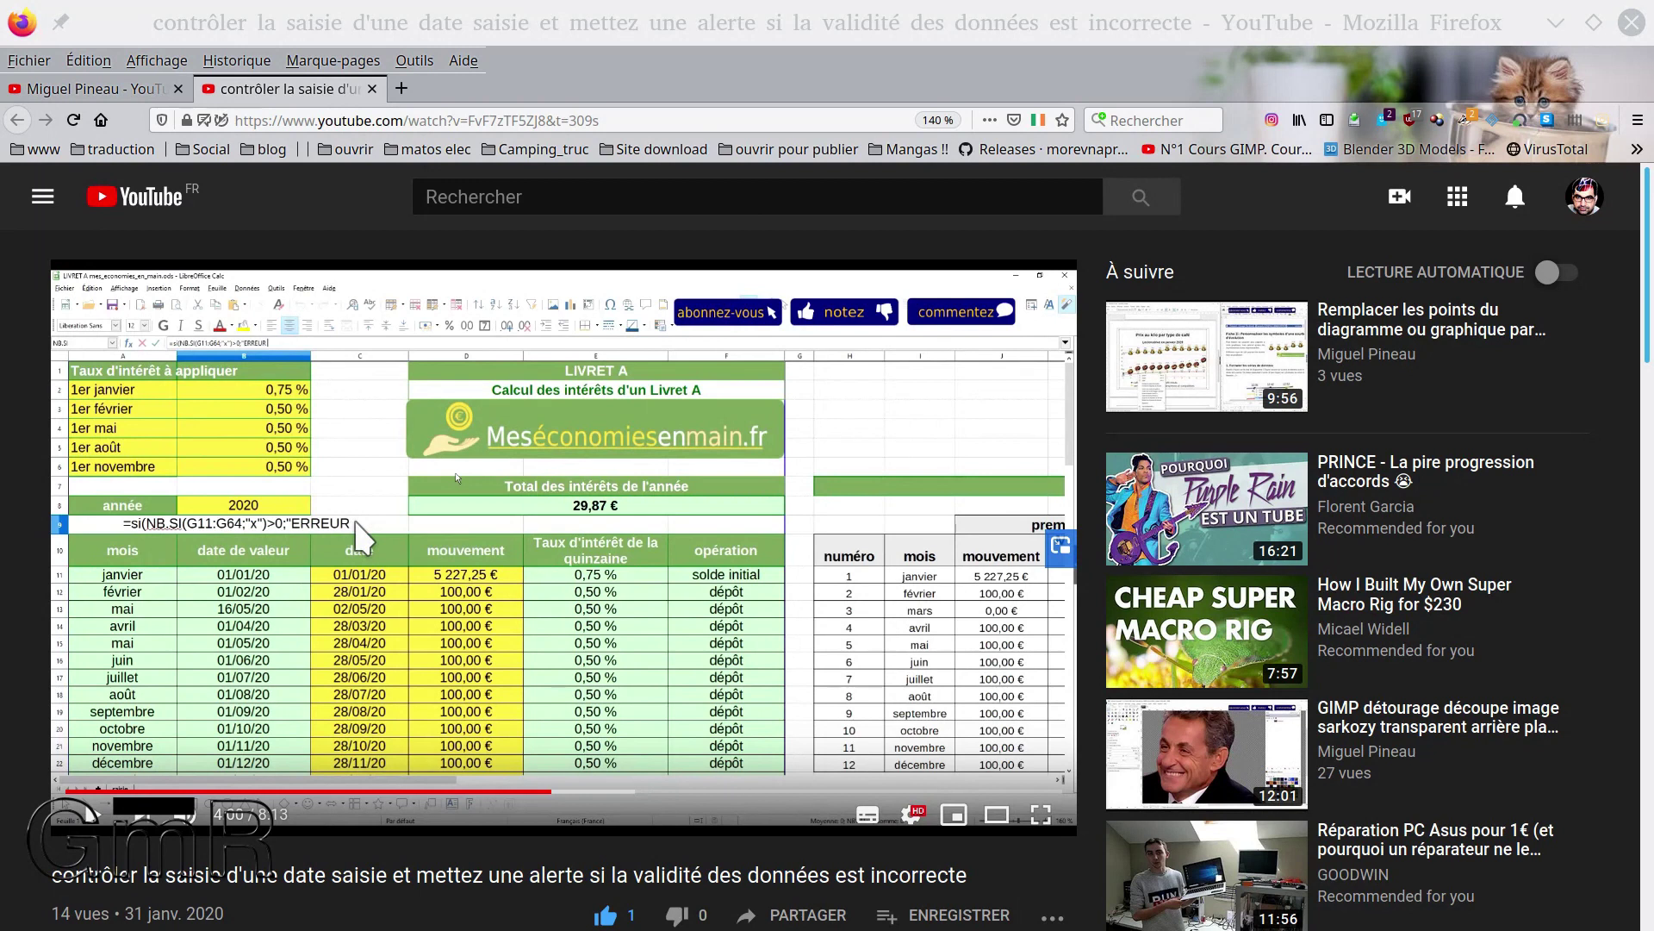
click(94, 89)
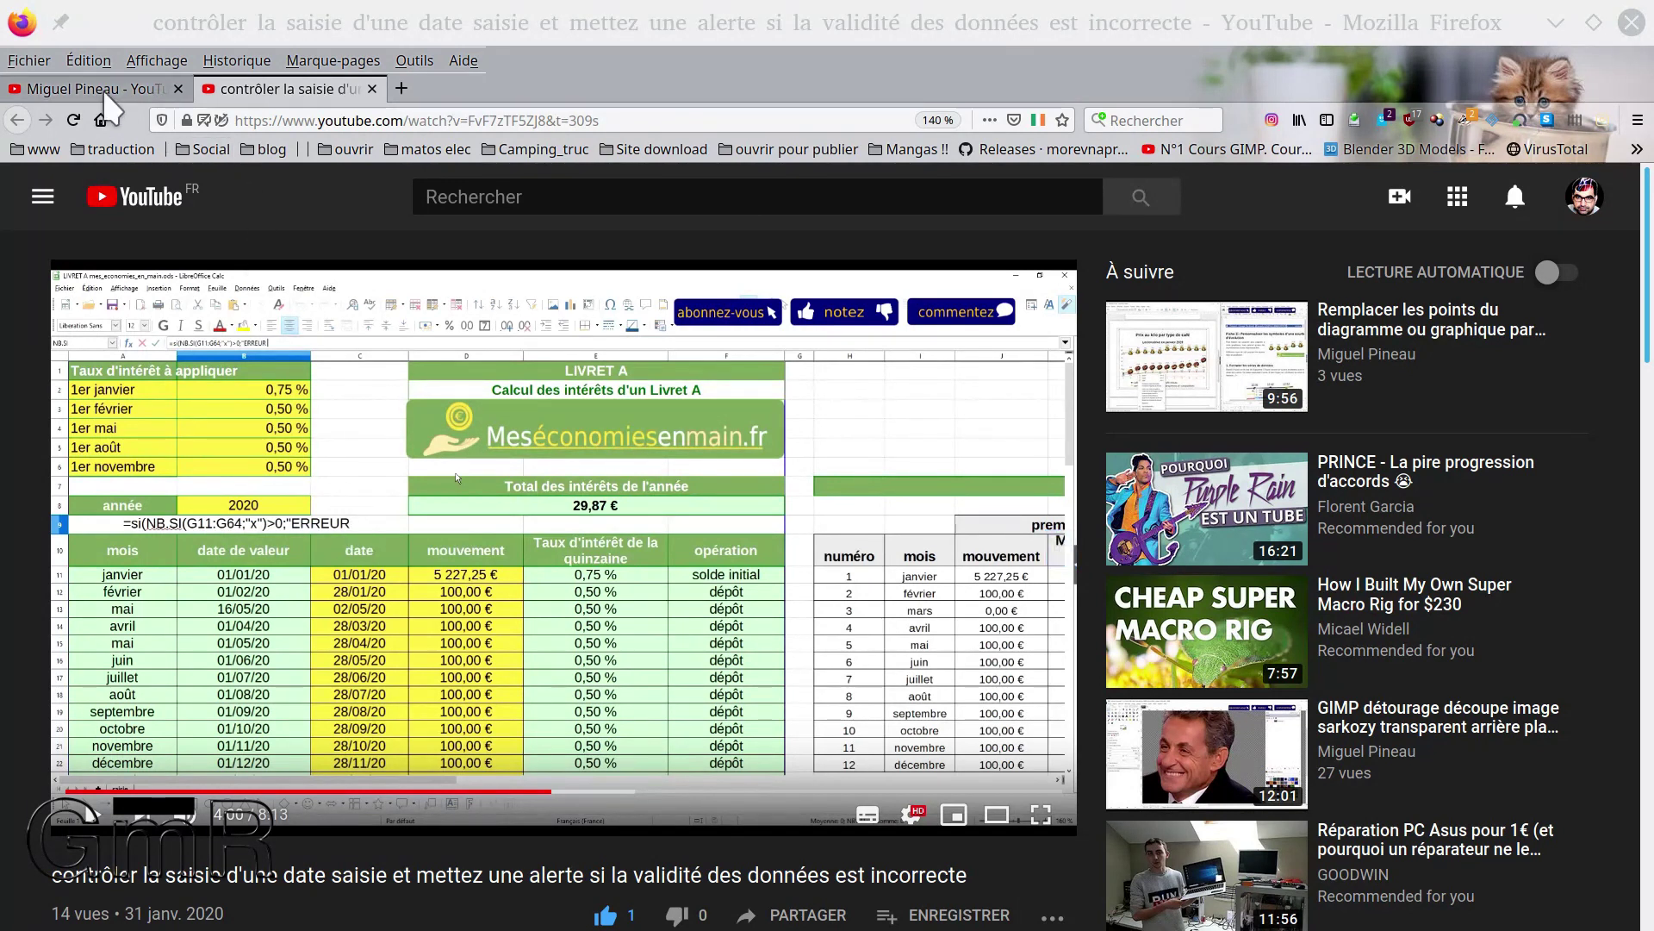
scroll(880, 469, up, 2)
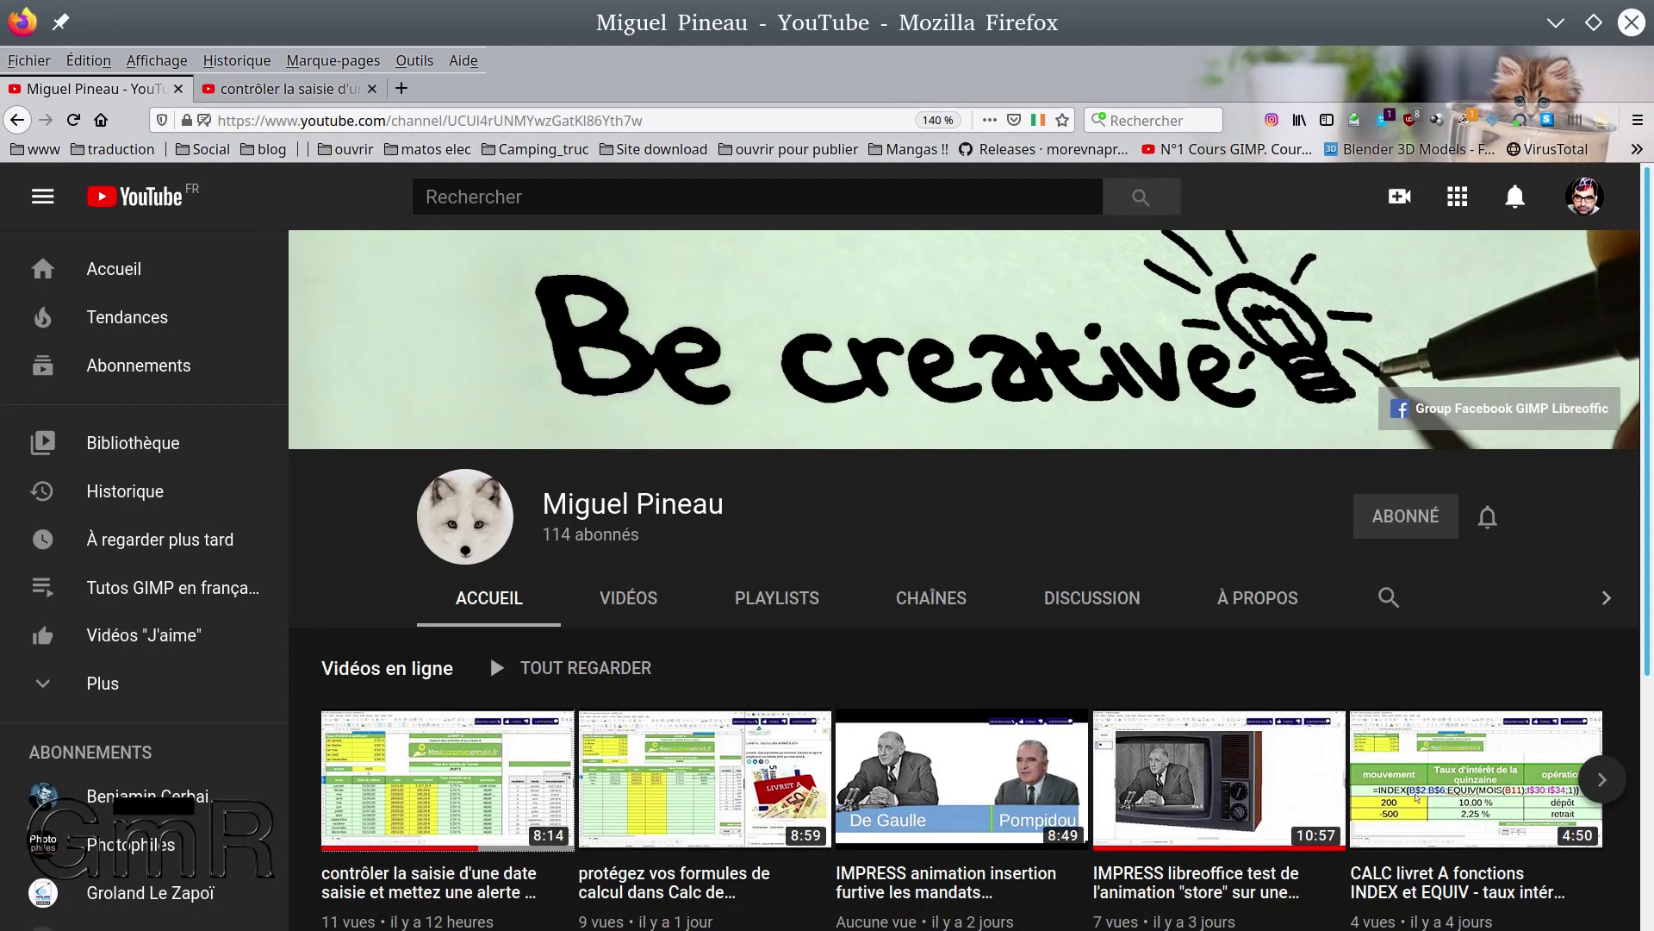
click(280, 86)
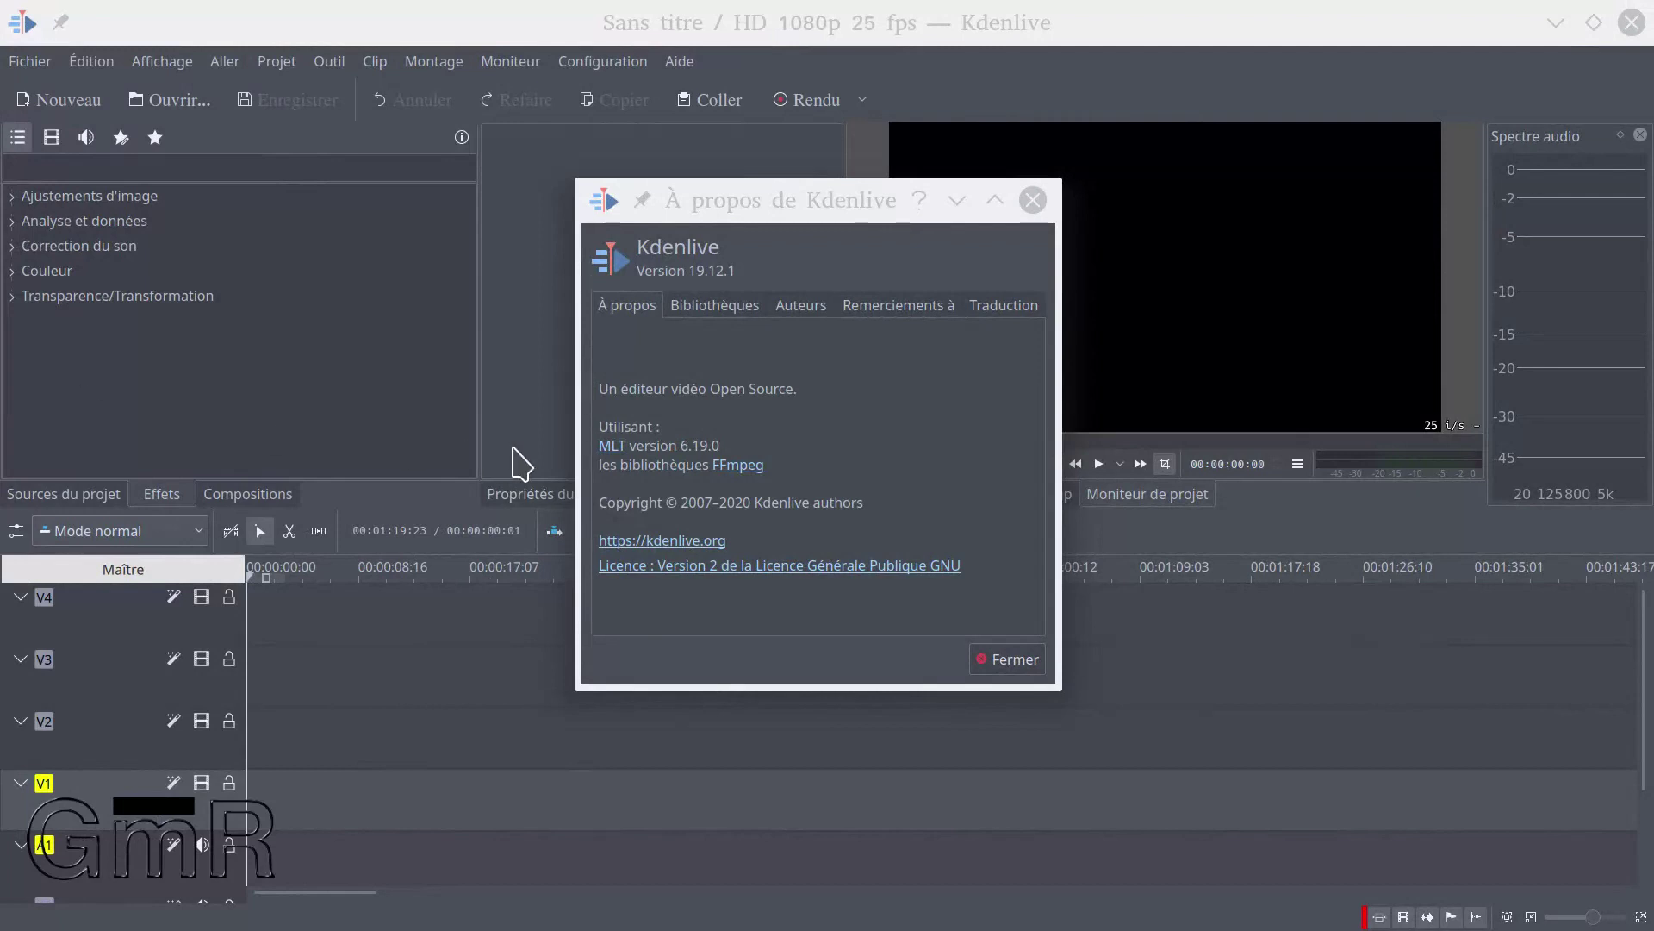
In Kdenlive, add SSR_-(9).mp4 to the project sources, declining the proposed custom profile, and close the About window
click(73, 487)
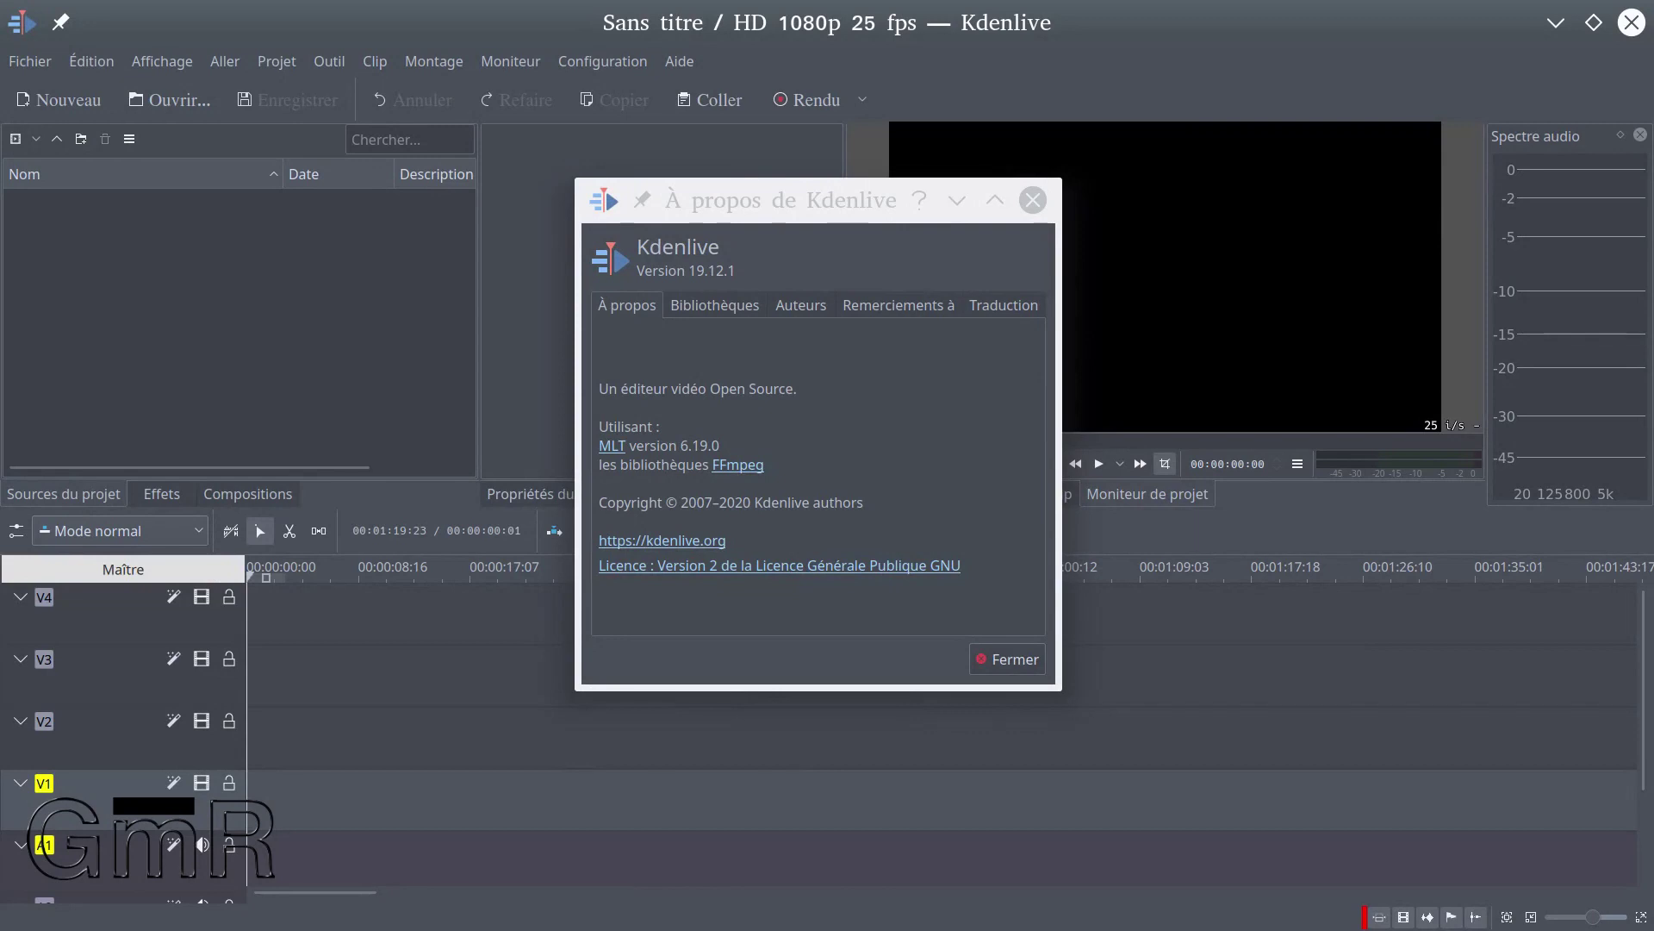
drag(110, 313, 247, 277)
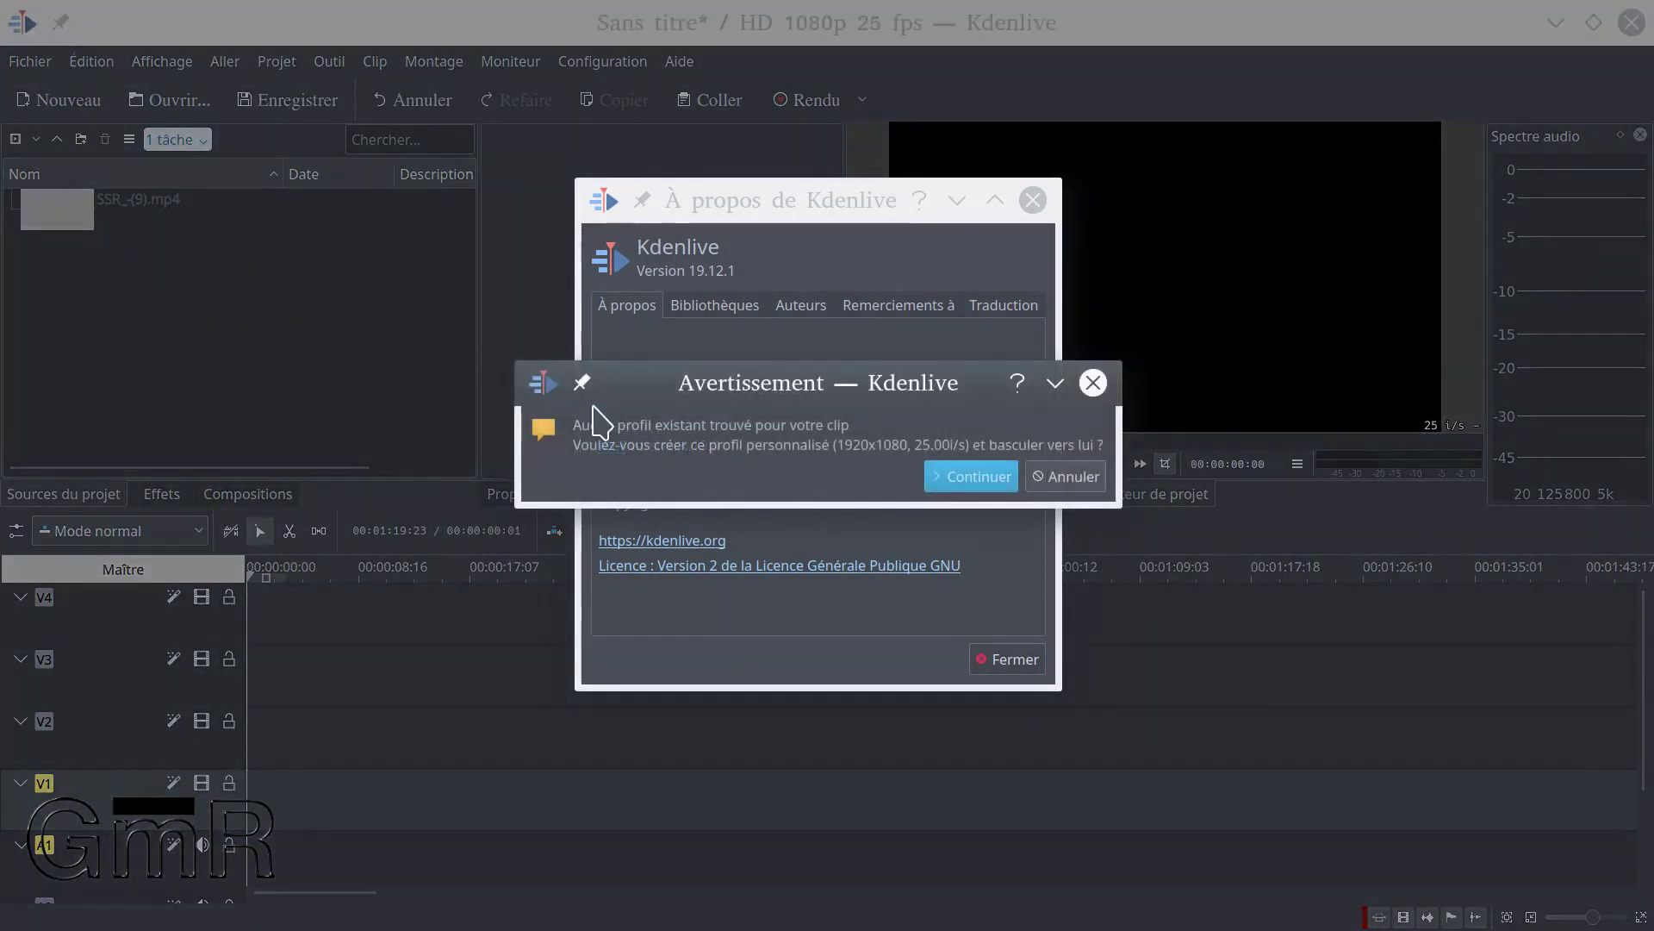
click(1090, 479)
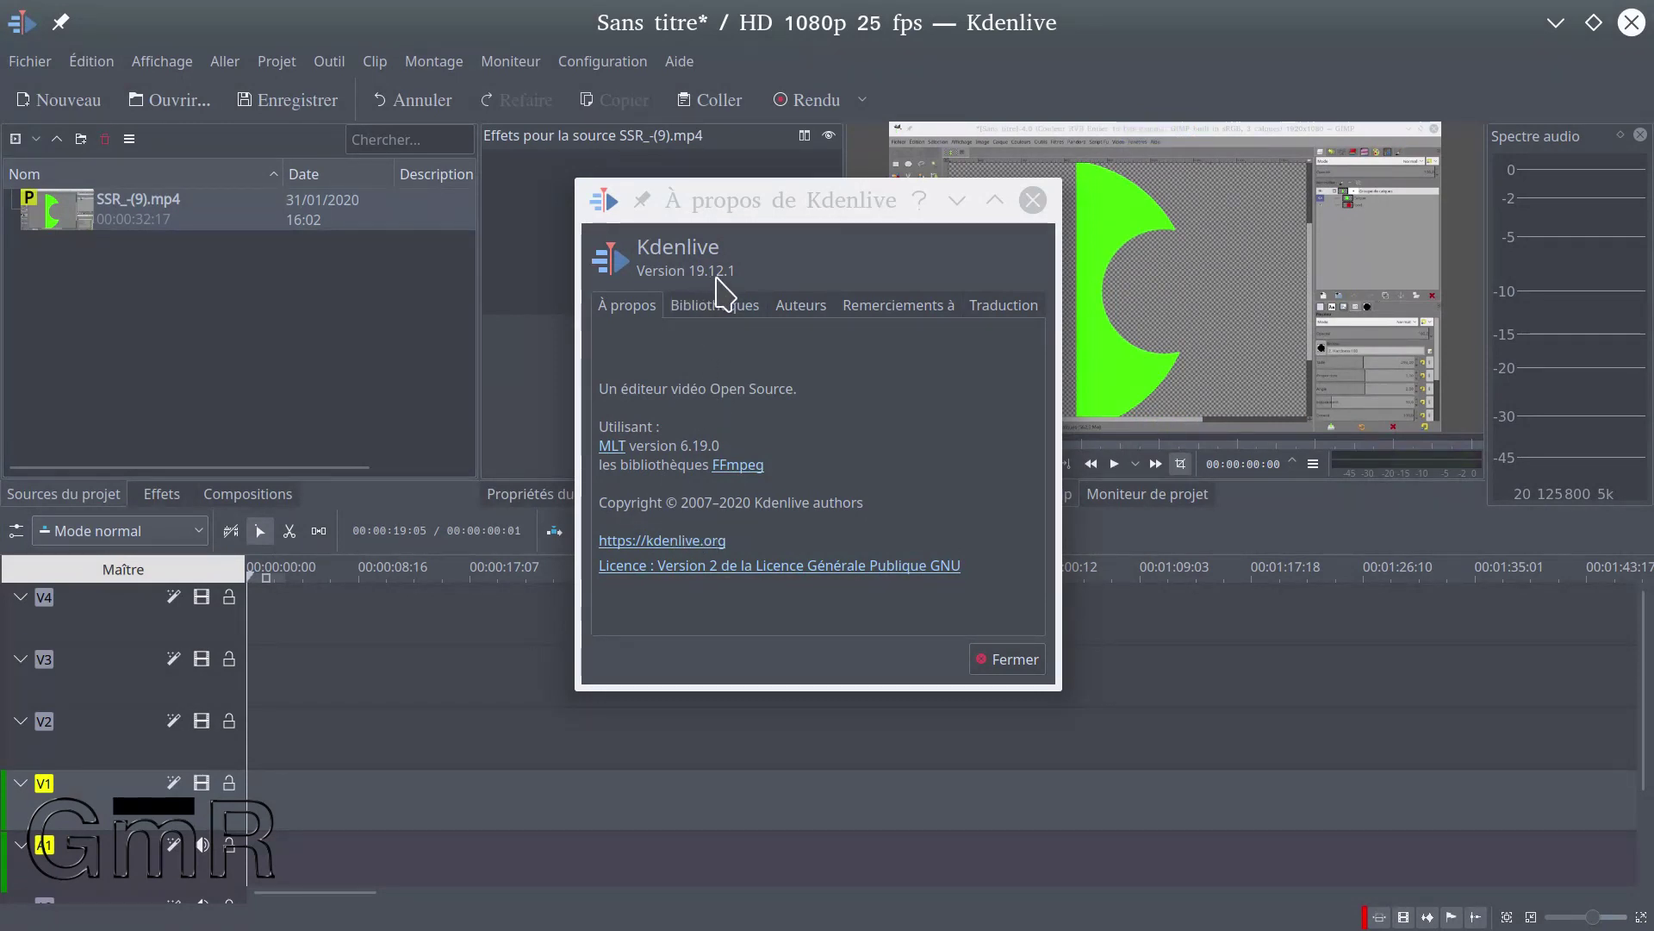
click(1015, 660)
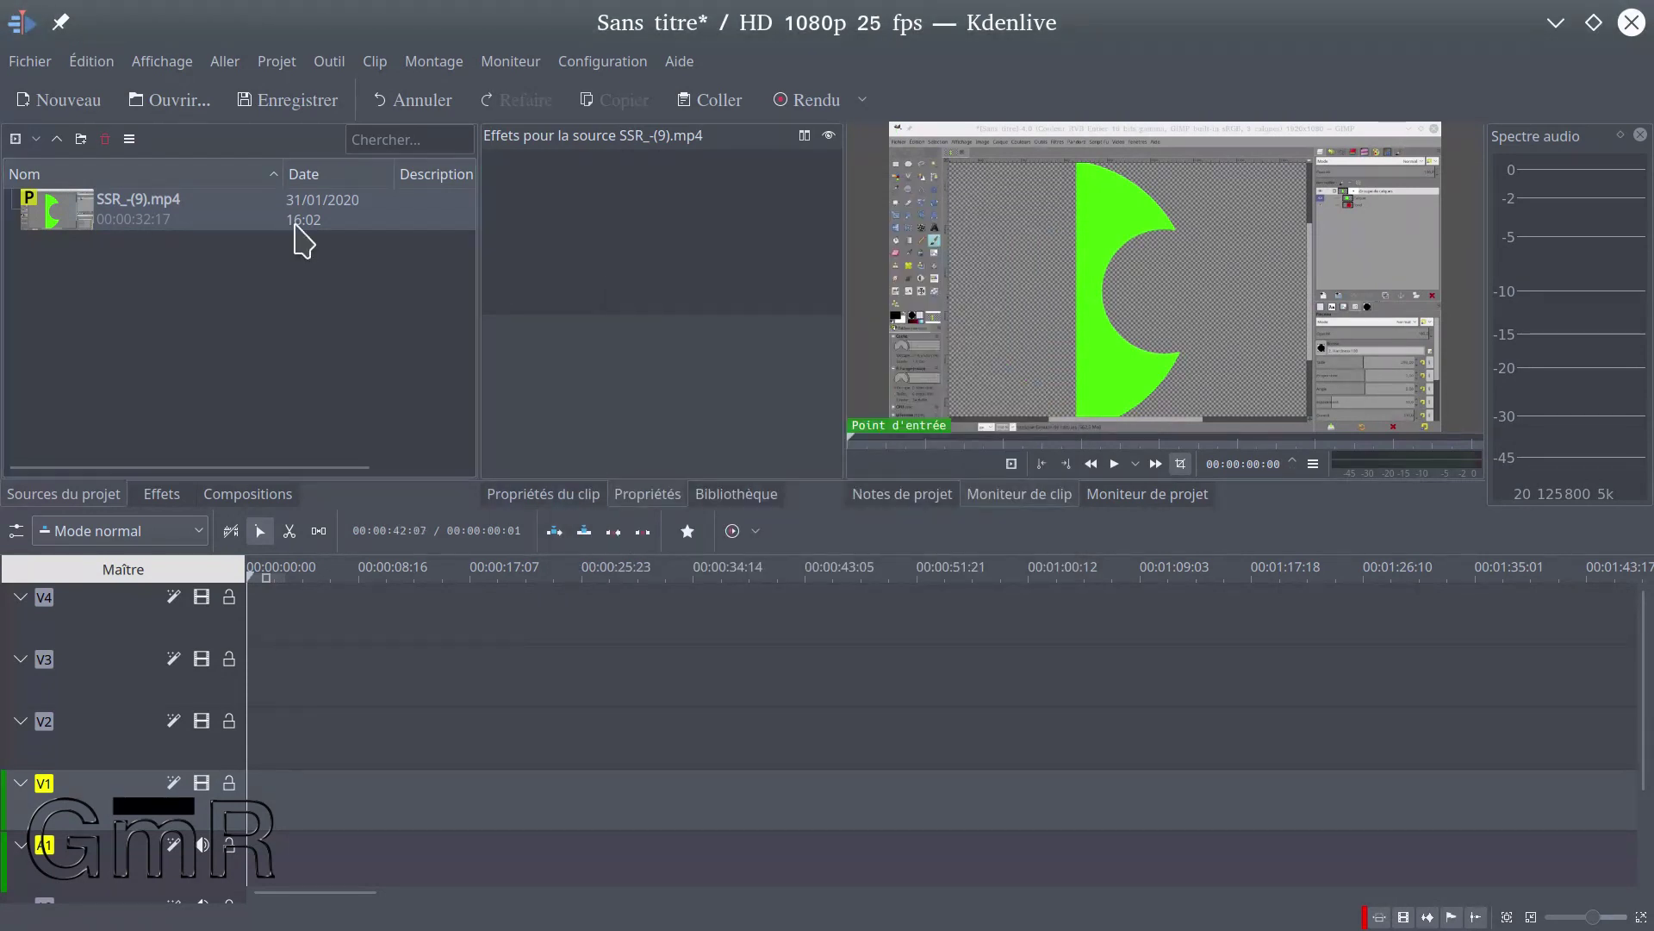
Place SSR_-(9).mp4 at the start of tracks V1 and A1 and add a second copy further along, leaving a gap
mouse_move(173, 222)
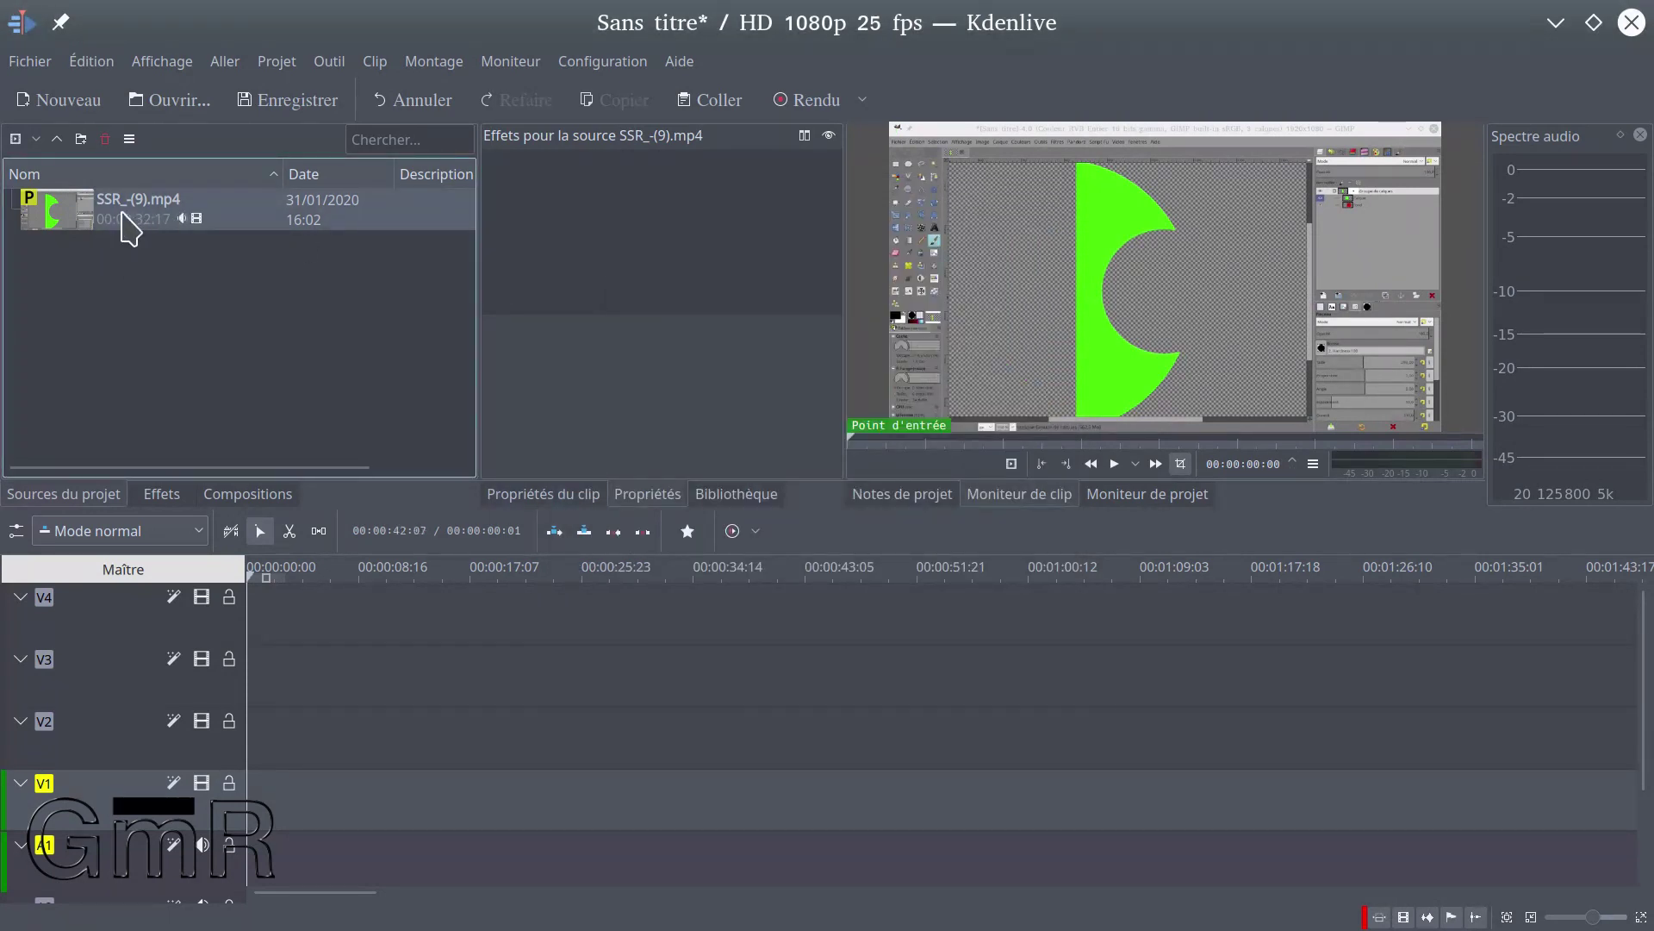
mouse_move(123, 225)
mouse_down()
mouse_move(354, 627)
mouse_move(367, 792)
mouse_move(303, 793)
mouse_up()
drag(443, 787, 394, 788)
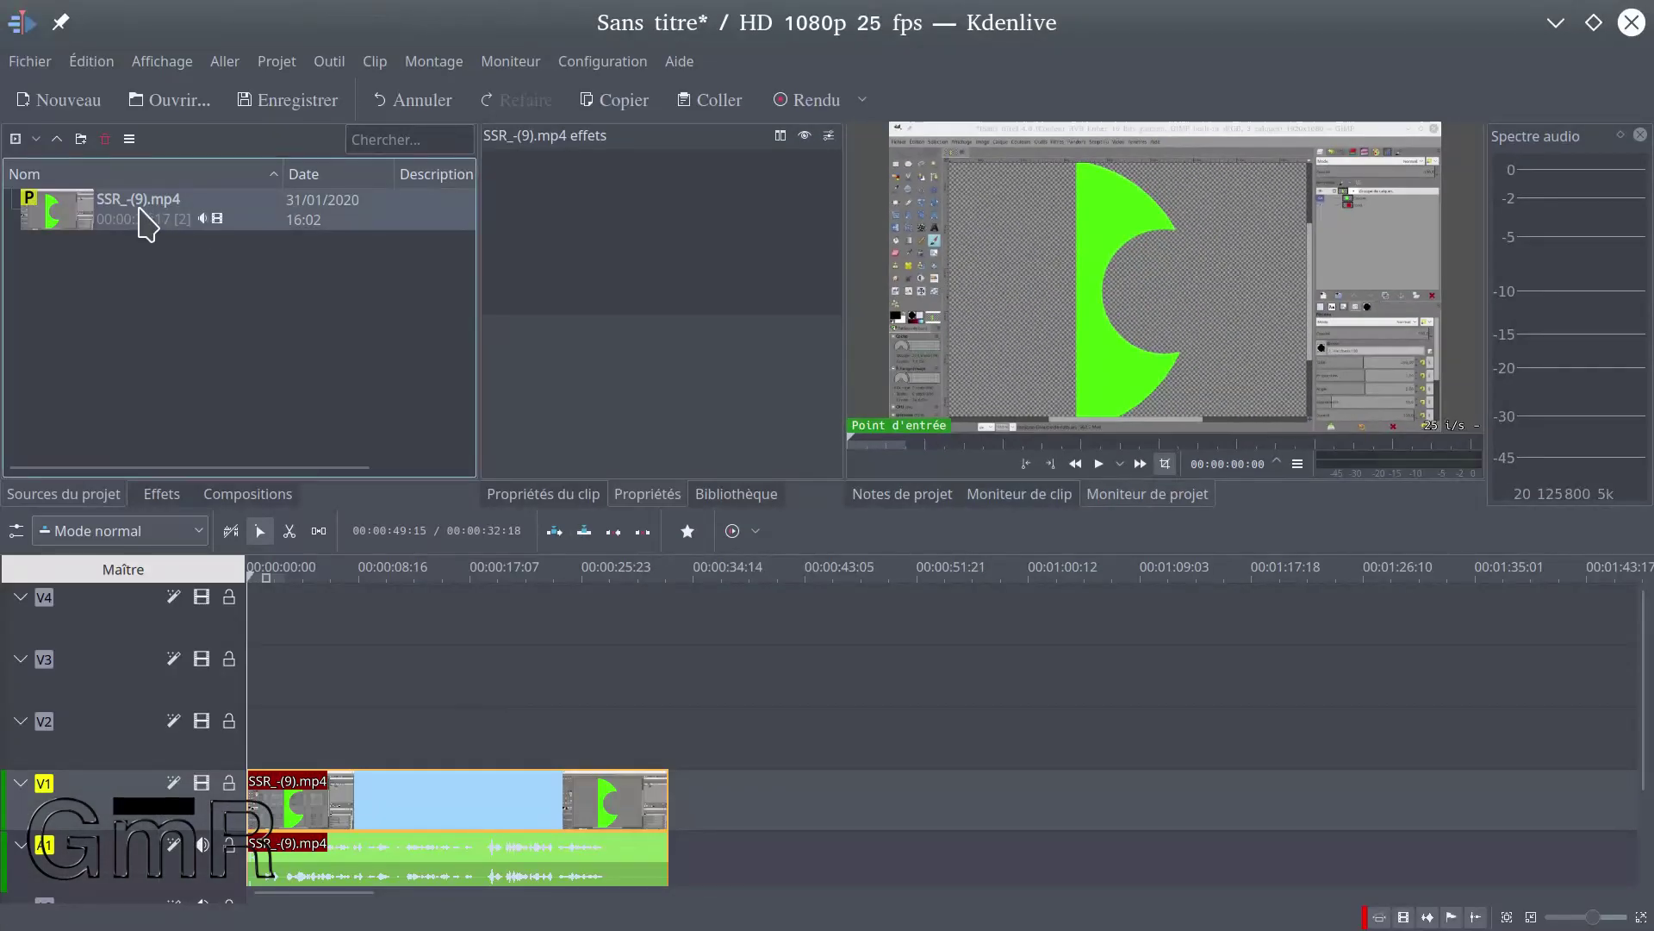
drag(2, 226, 759, 804)
drag(830, 737, 746, 782)
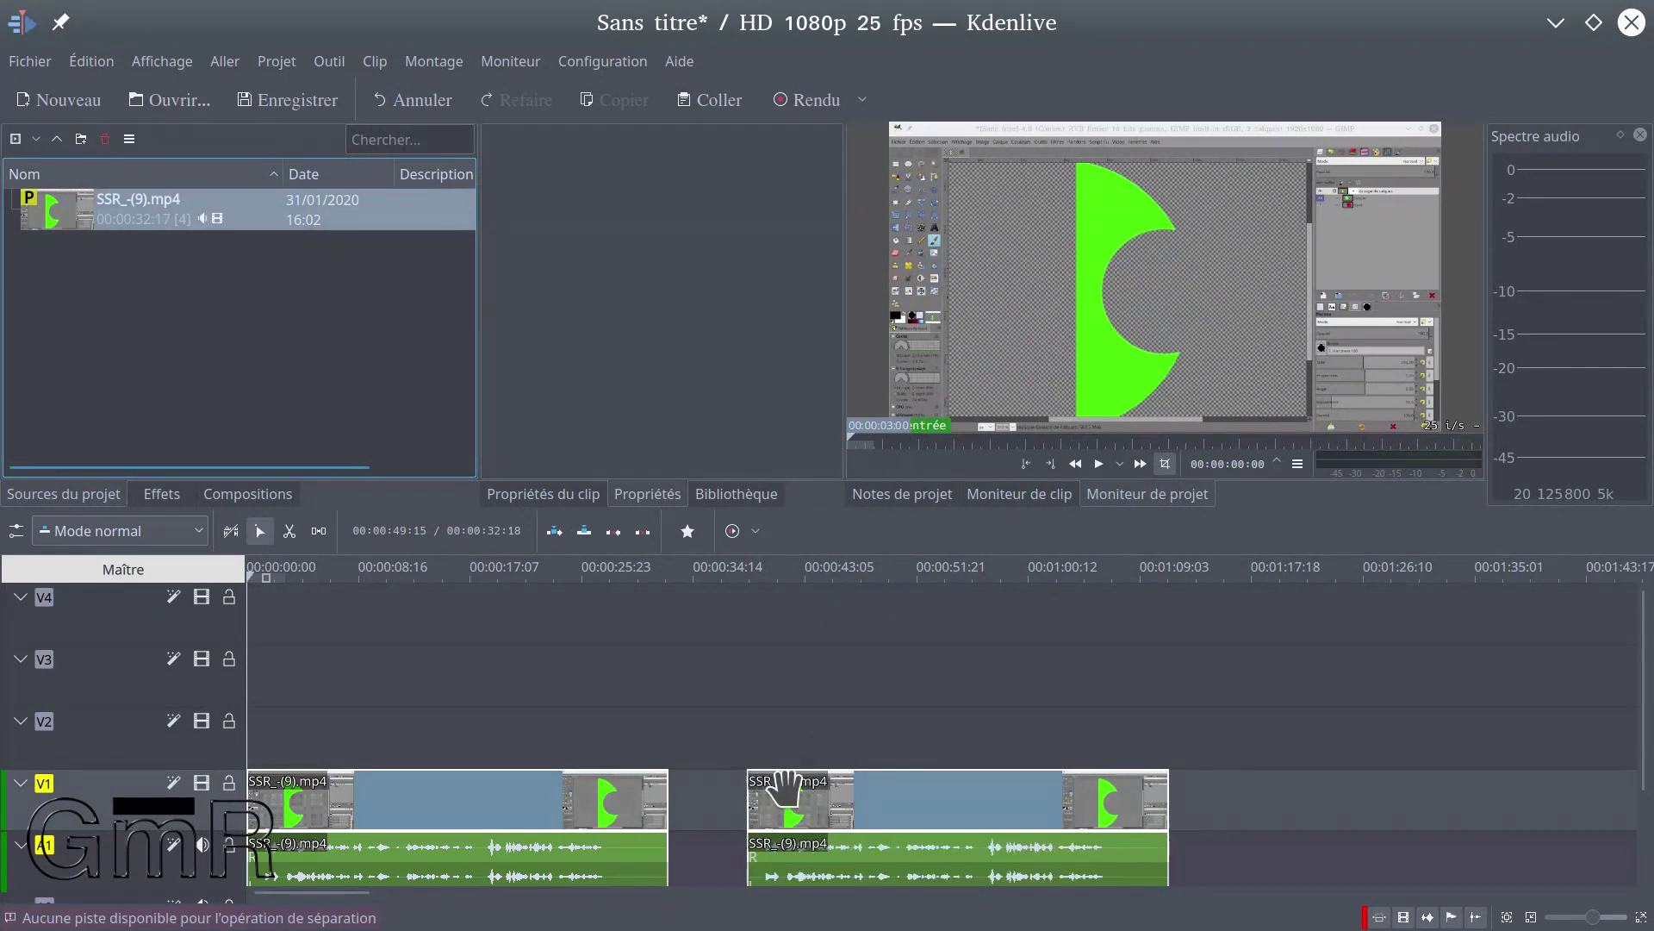
Ungroup the second copy of the clip and delete its audio part from track A1
right_click(830, 794)
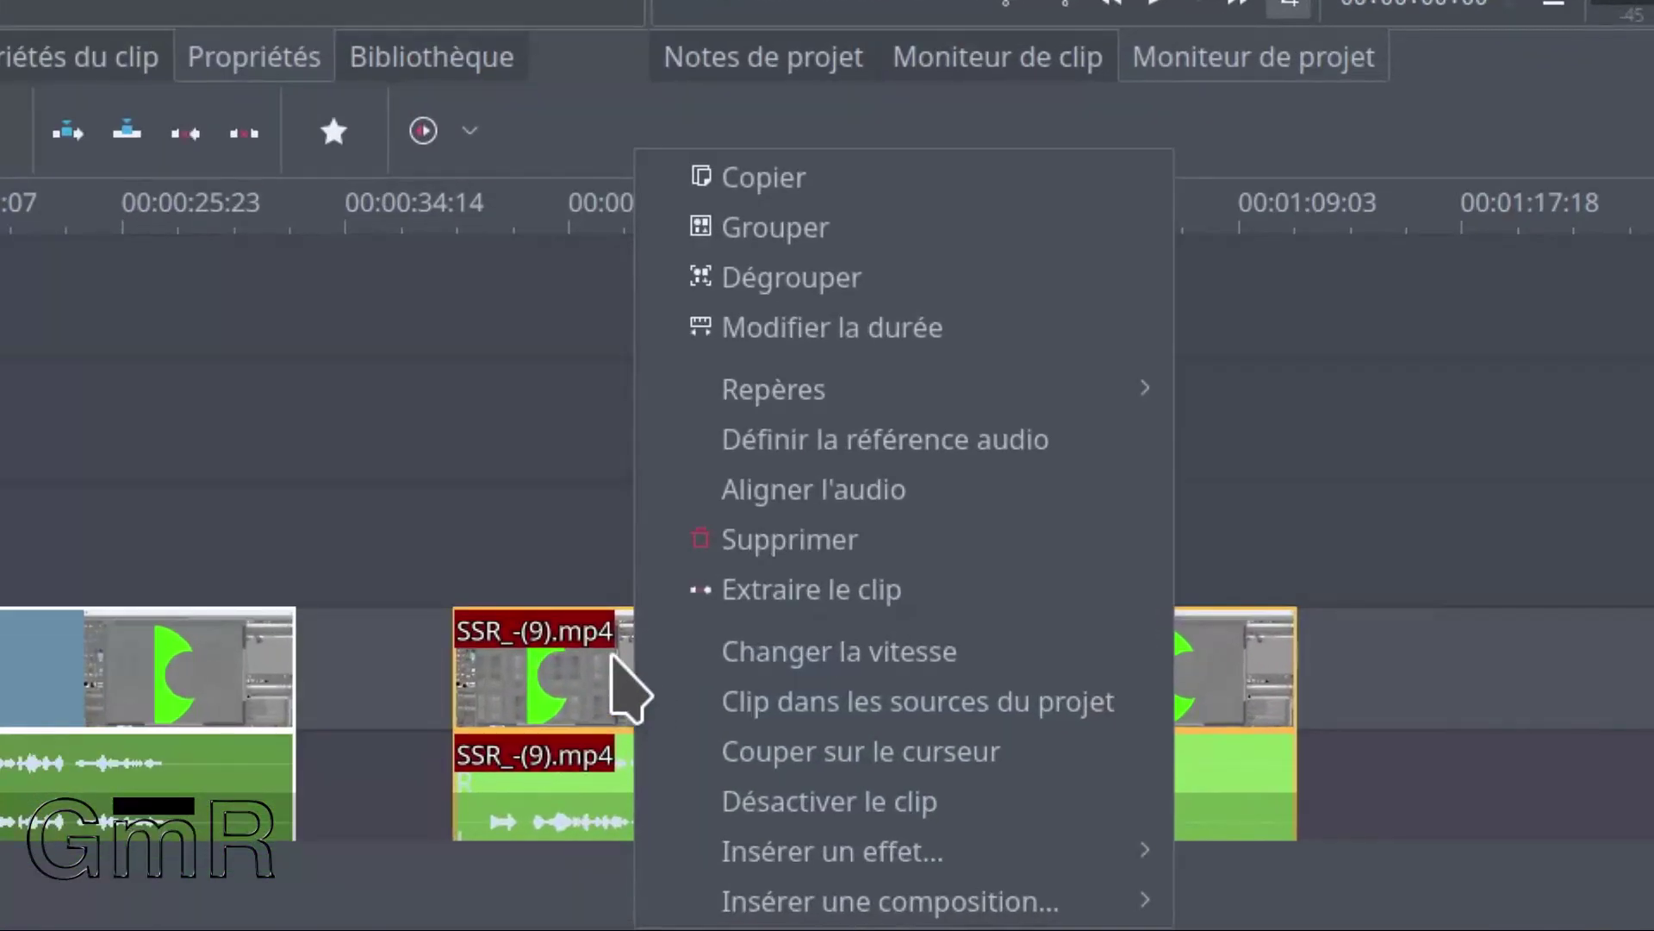
click(805, 277)
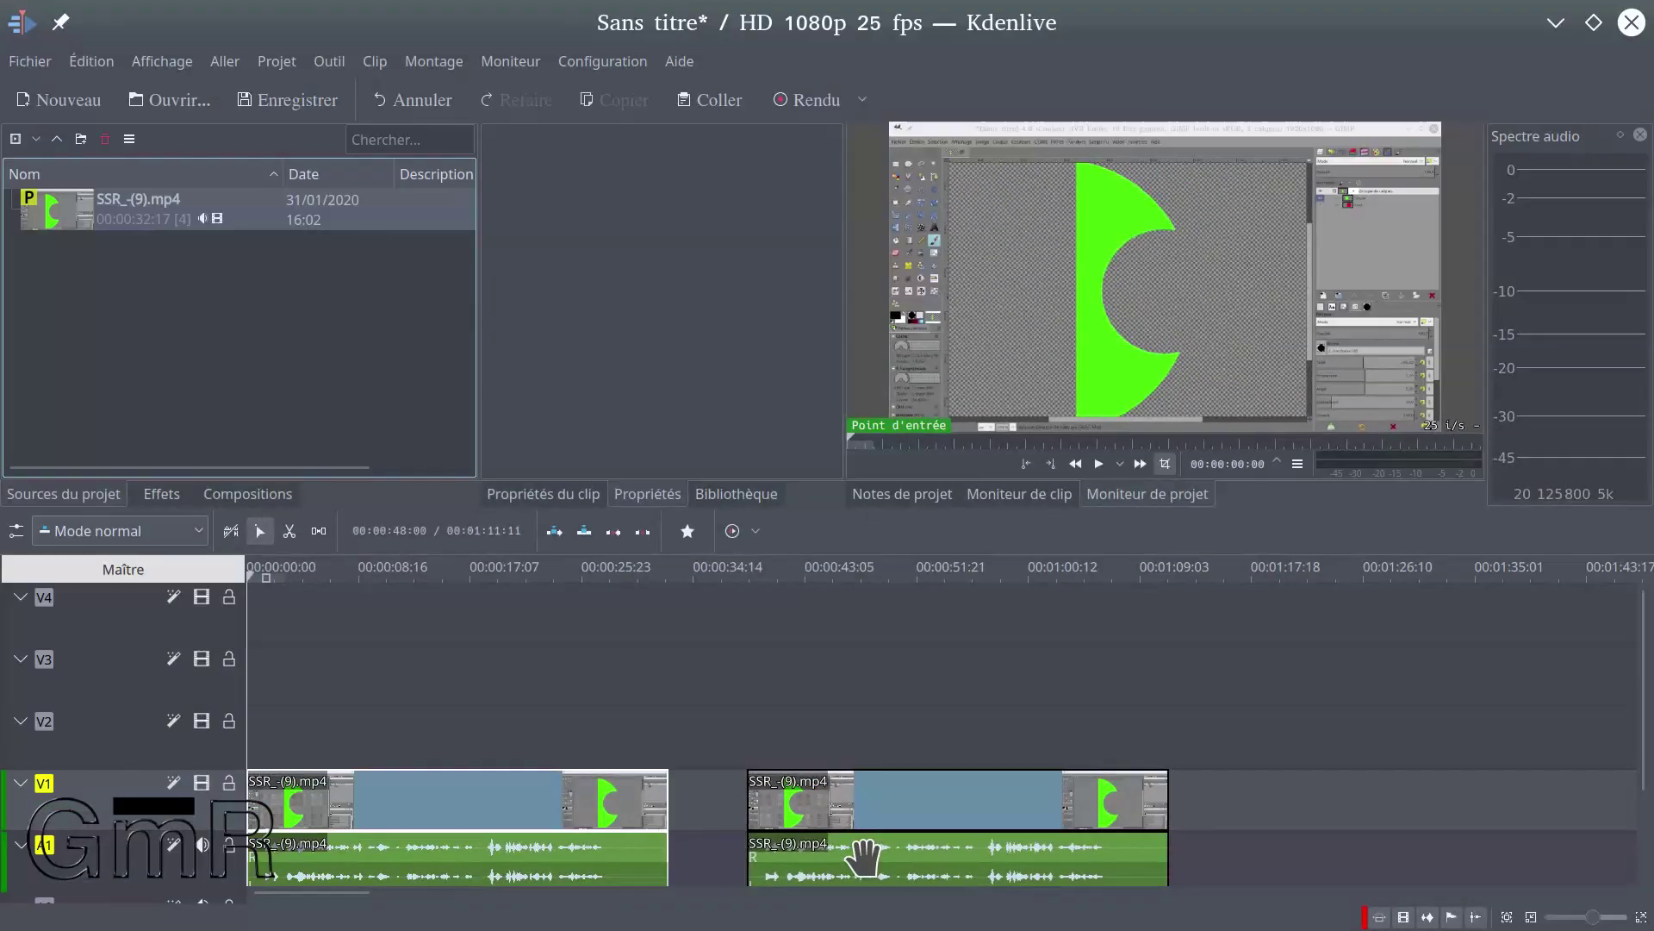
scroll(864, 857, down, 2)
mouse_move(951, 740)
mouse_down()
mouse_move(1289, 732)
mouse_move(840, 747)
mouse_move(934, 754)
mouse_up()
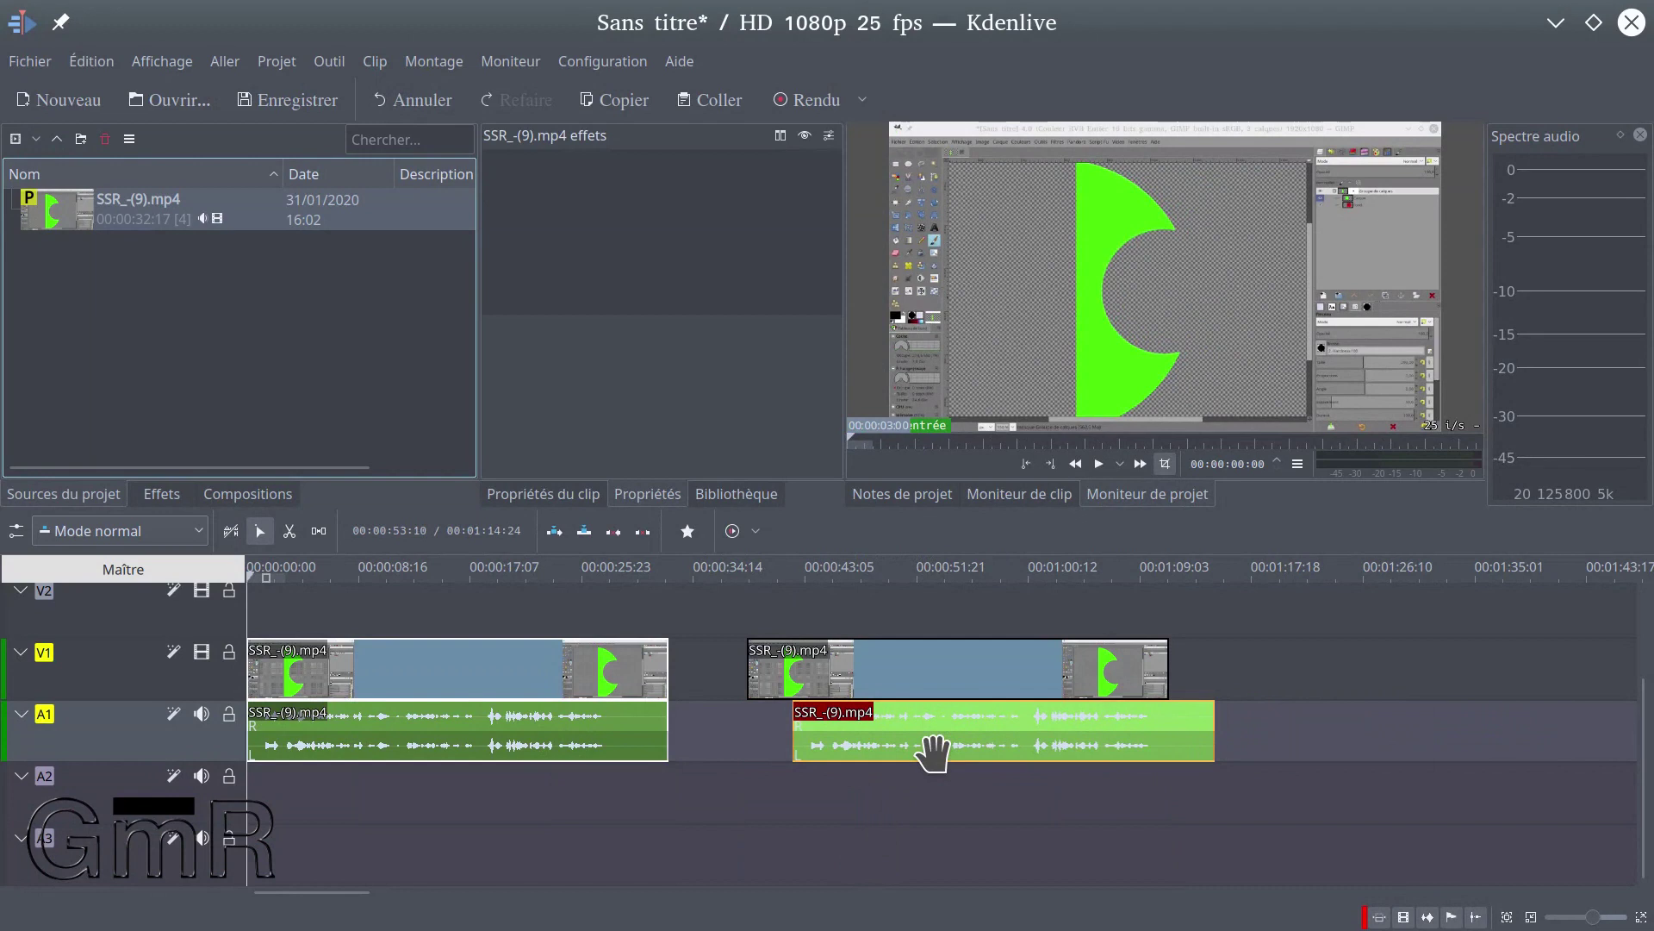
key(Delete)
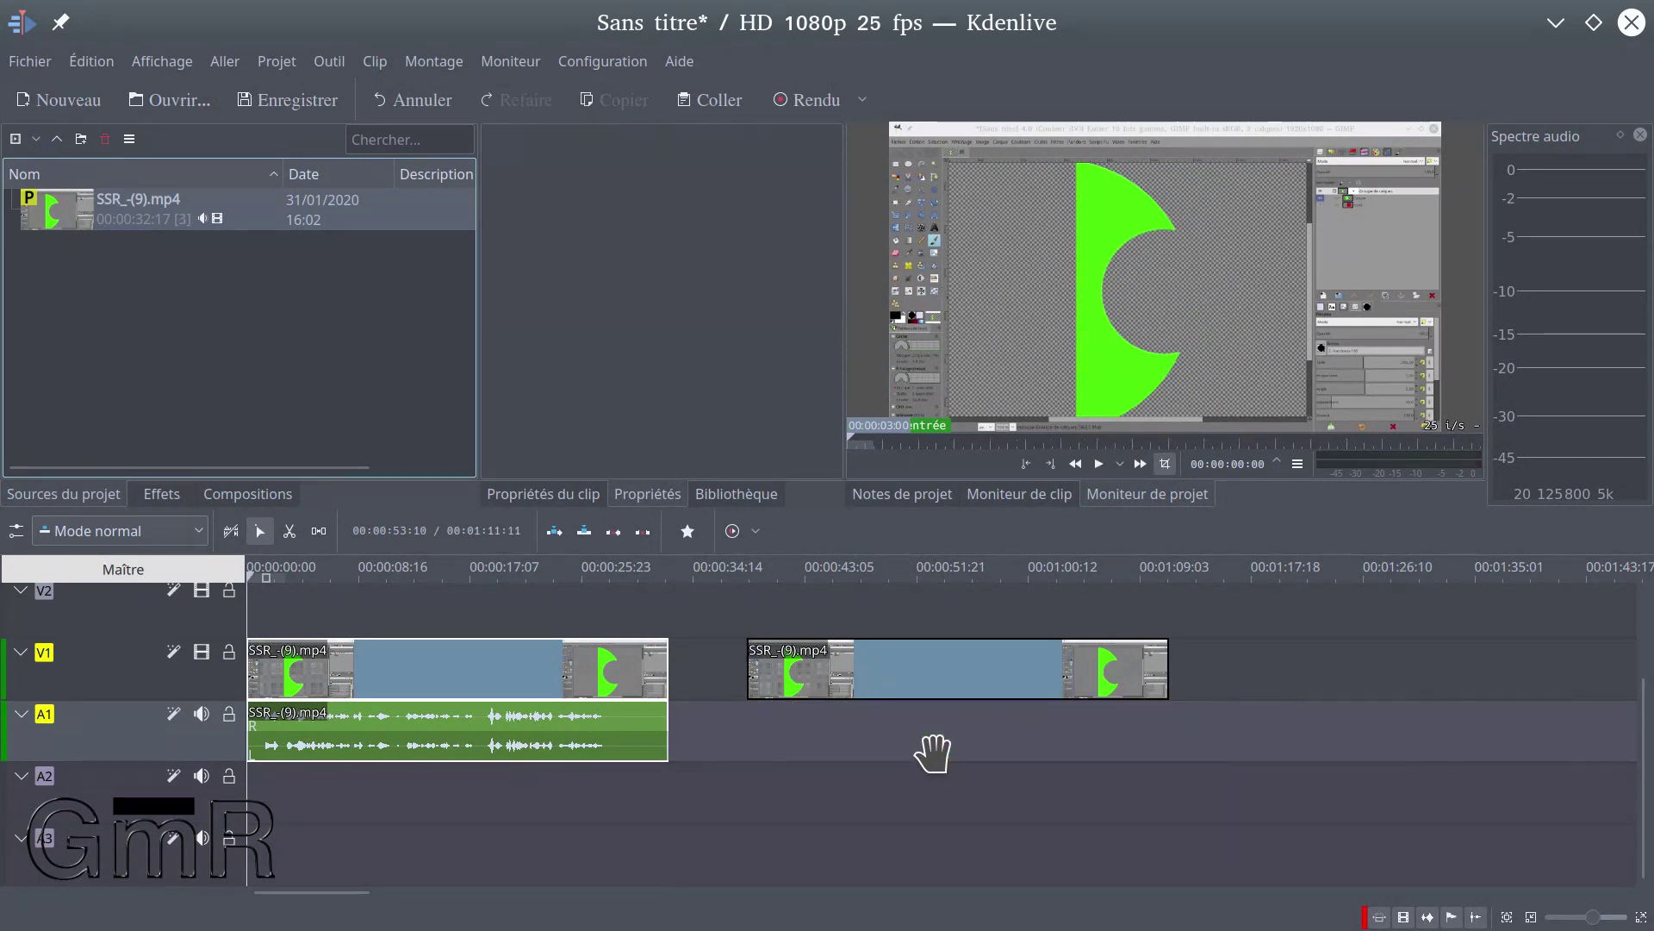
Move the video-only copy to the start of track V3 and hide the video of track V1
drag(934, 668, 398, 672)
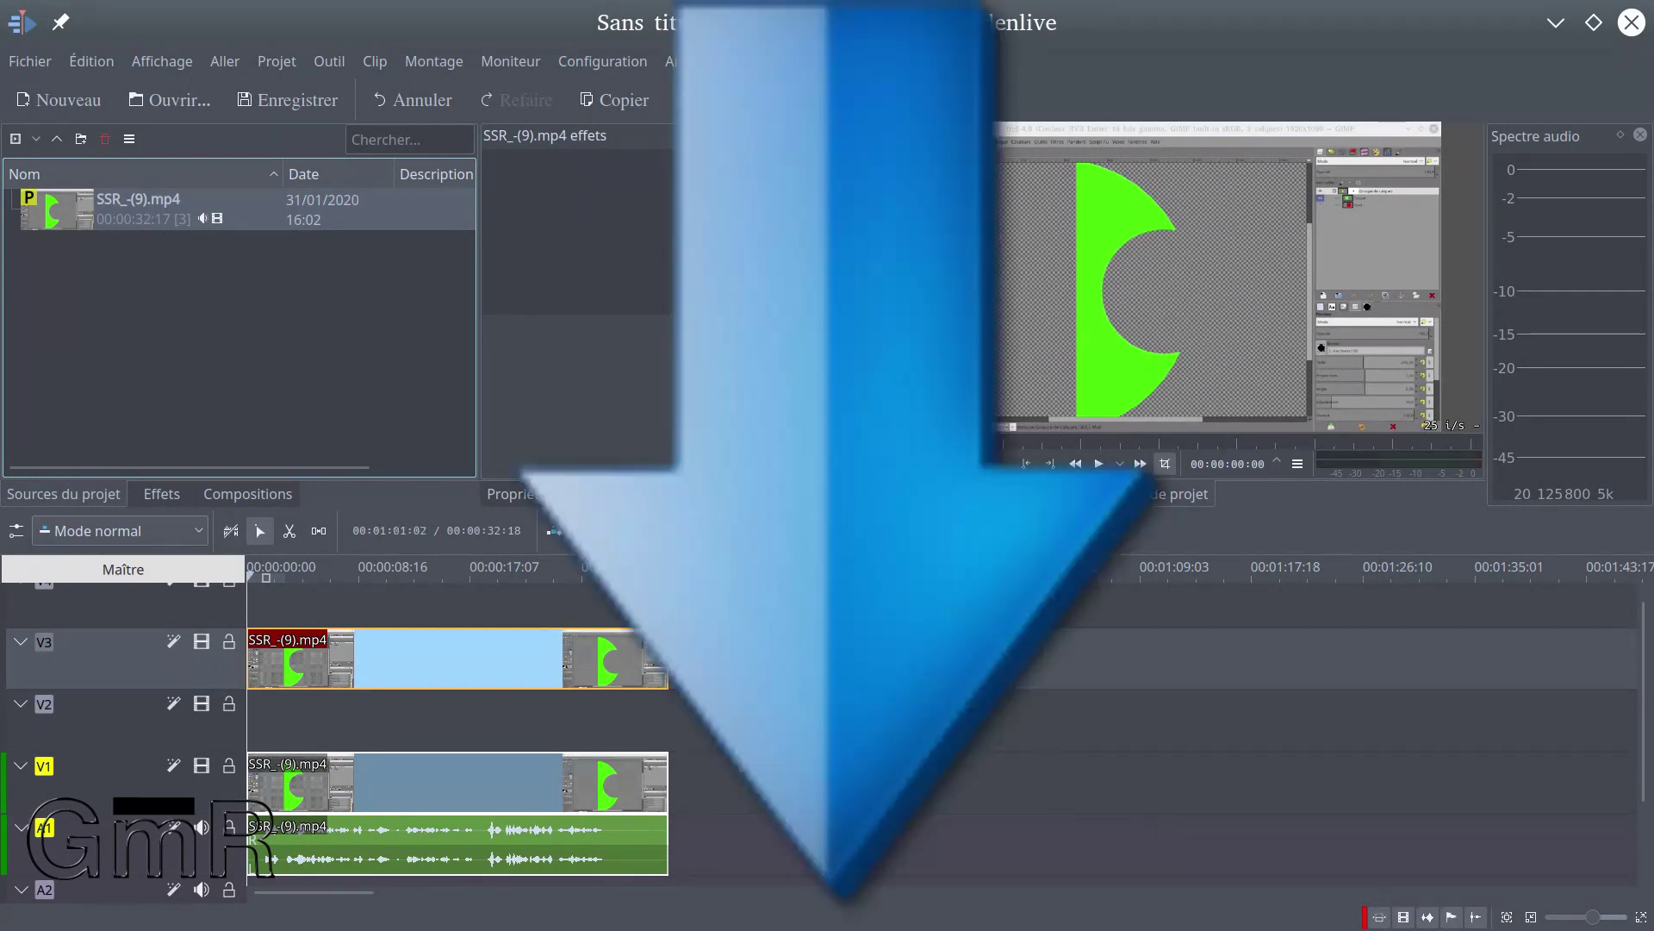
click(437, 572)
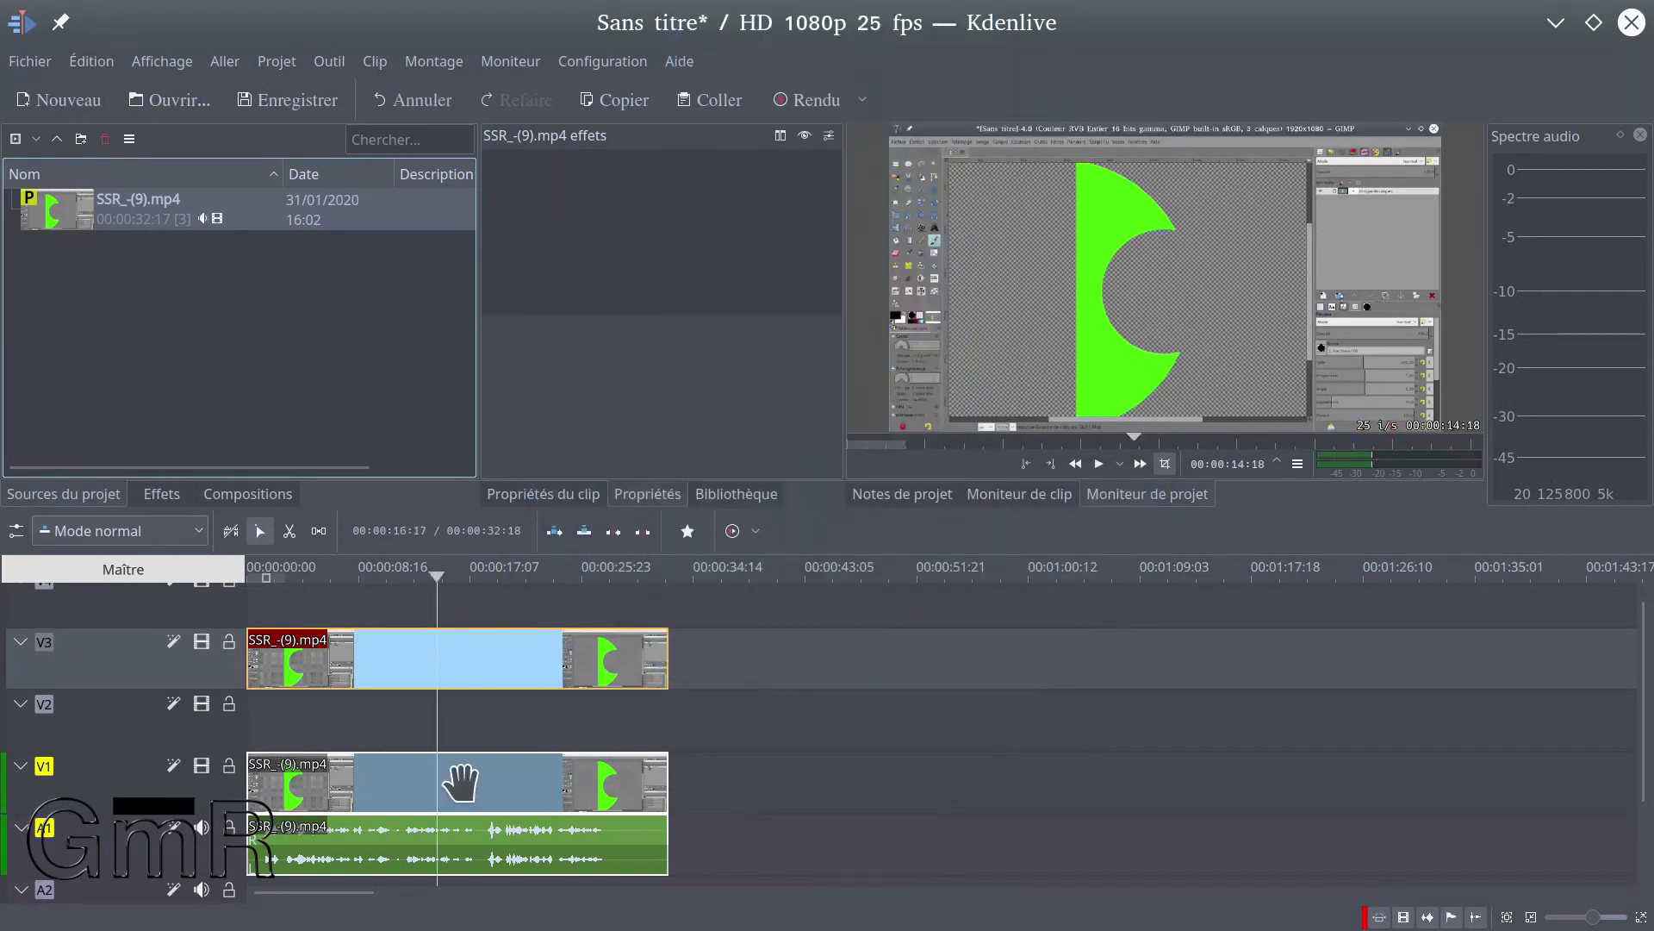
click(462, 780)
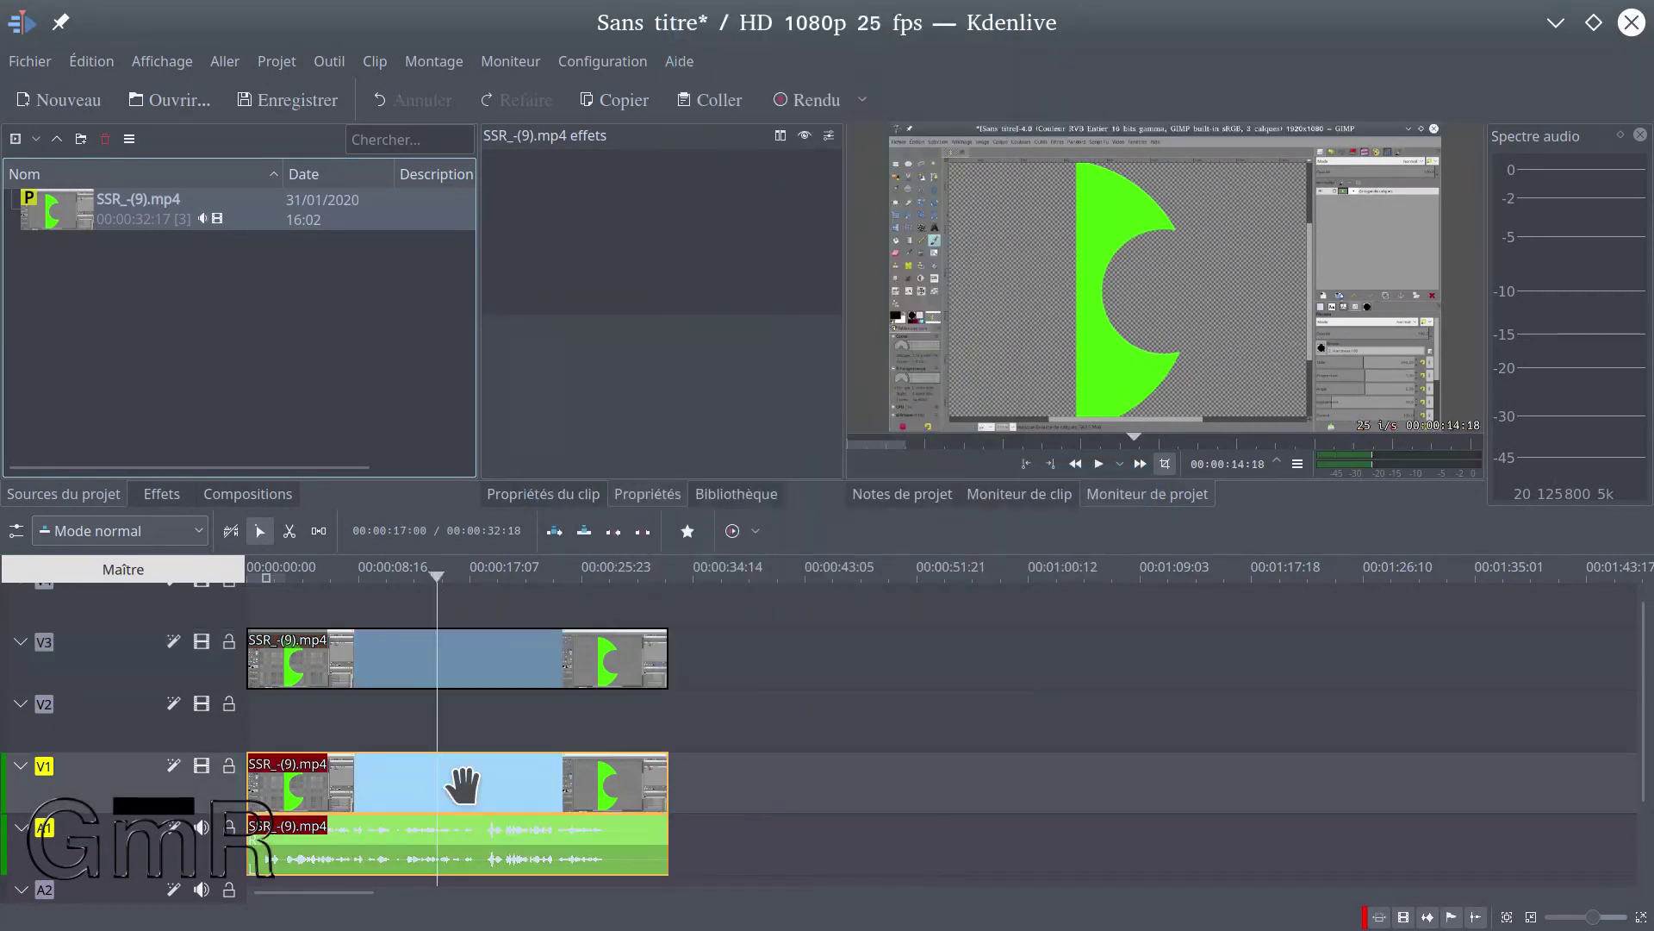
click(200, 766)
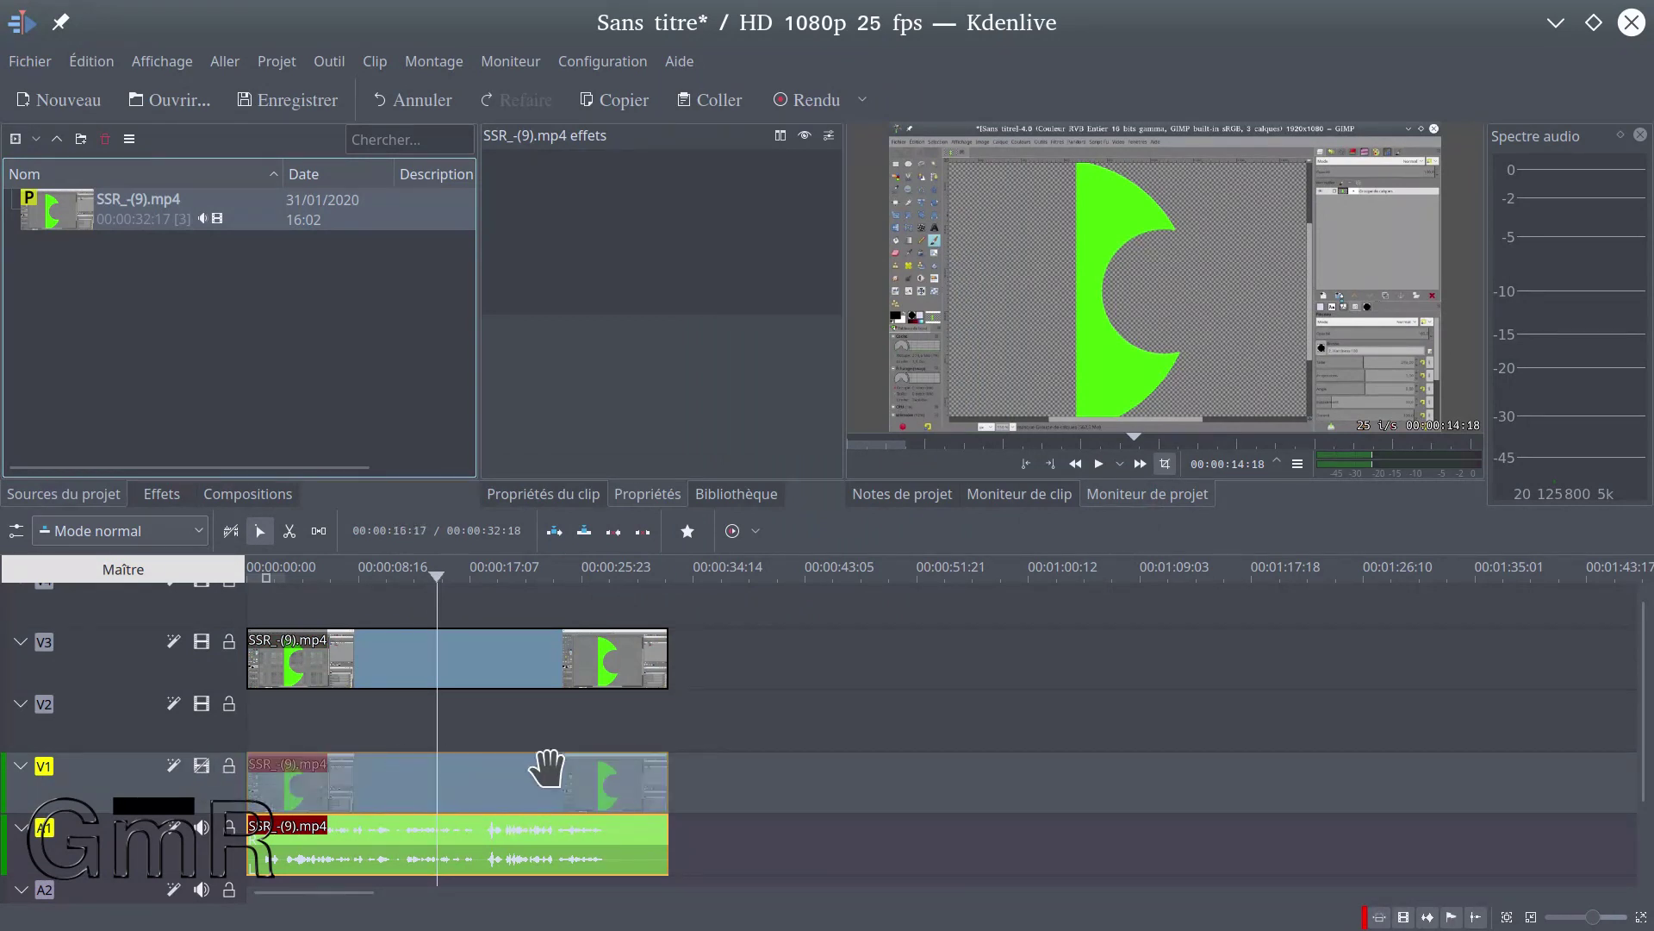
mouse_move(436, 665)
mouse_down()
mouse_move(1082, 685)
mouse_move(266, 683)
mouse_move(938, 690)
mouse_move(820, 665)
mouse_move(409, 669)
mouse_up()
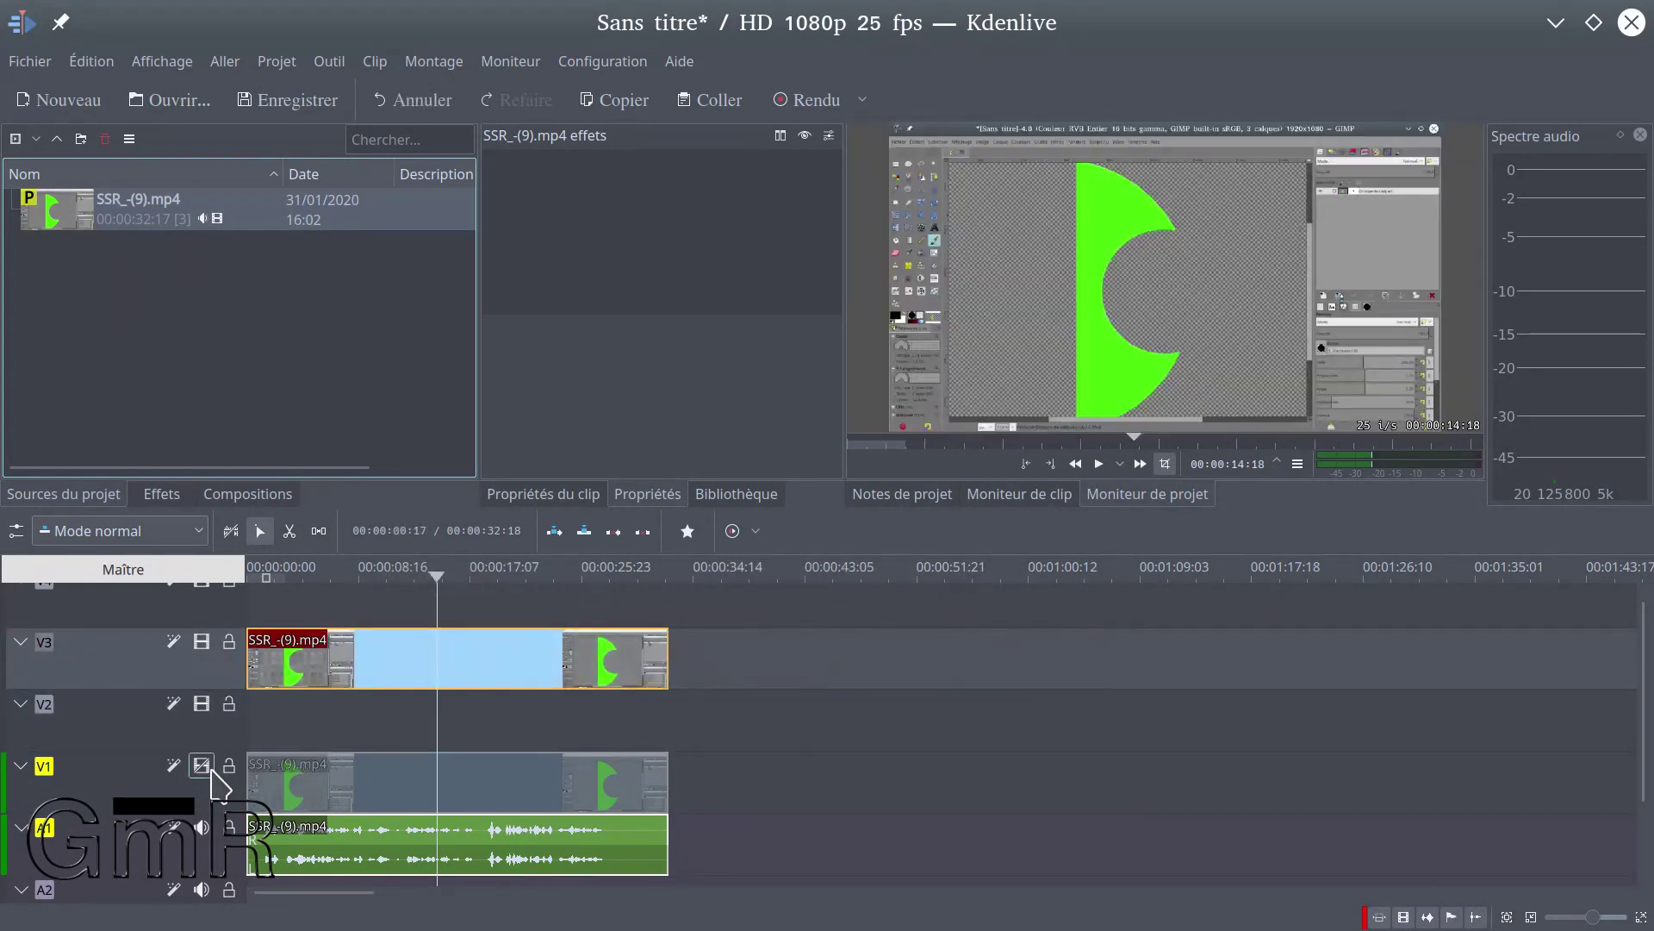
click(201, 765)
click(202, 765)
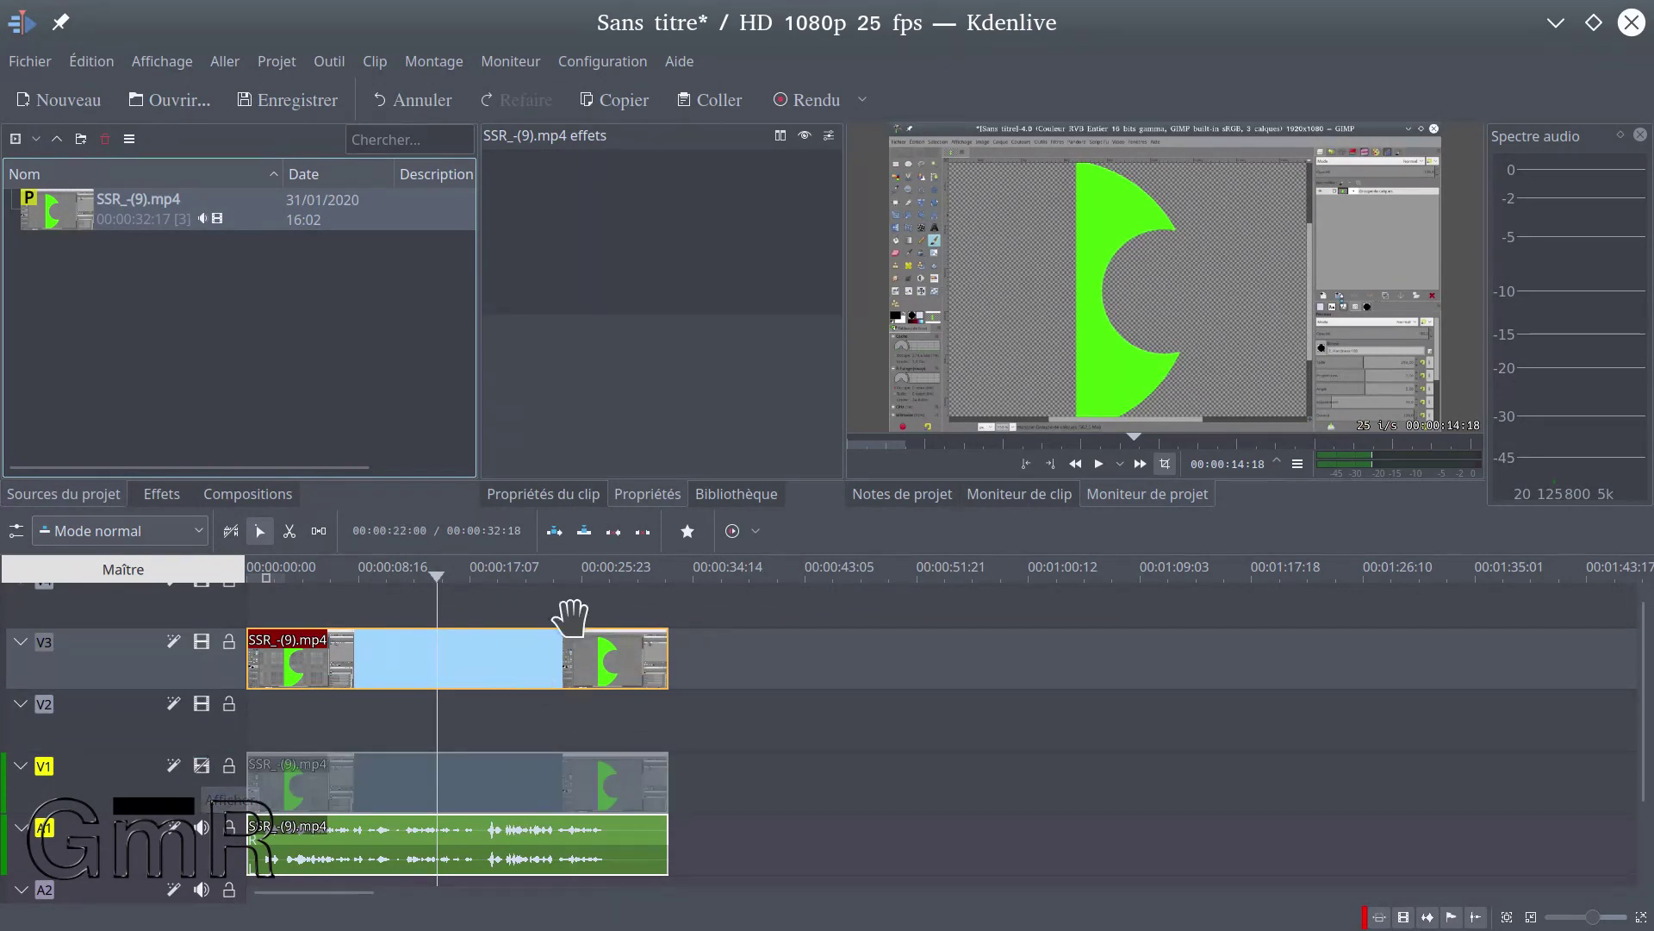
Trim the V3 clip at both ends so it runs from 00:00:12:00 to 00:00:21:06
click(394, 626)
mouse_move(393, 617)
mouse_down()
mouse_move(417, 615)
mouse_move(385, 615)
mouse_move(402, 614)
mouse_up()
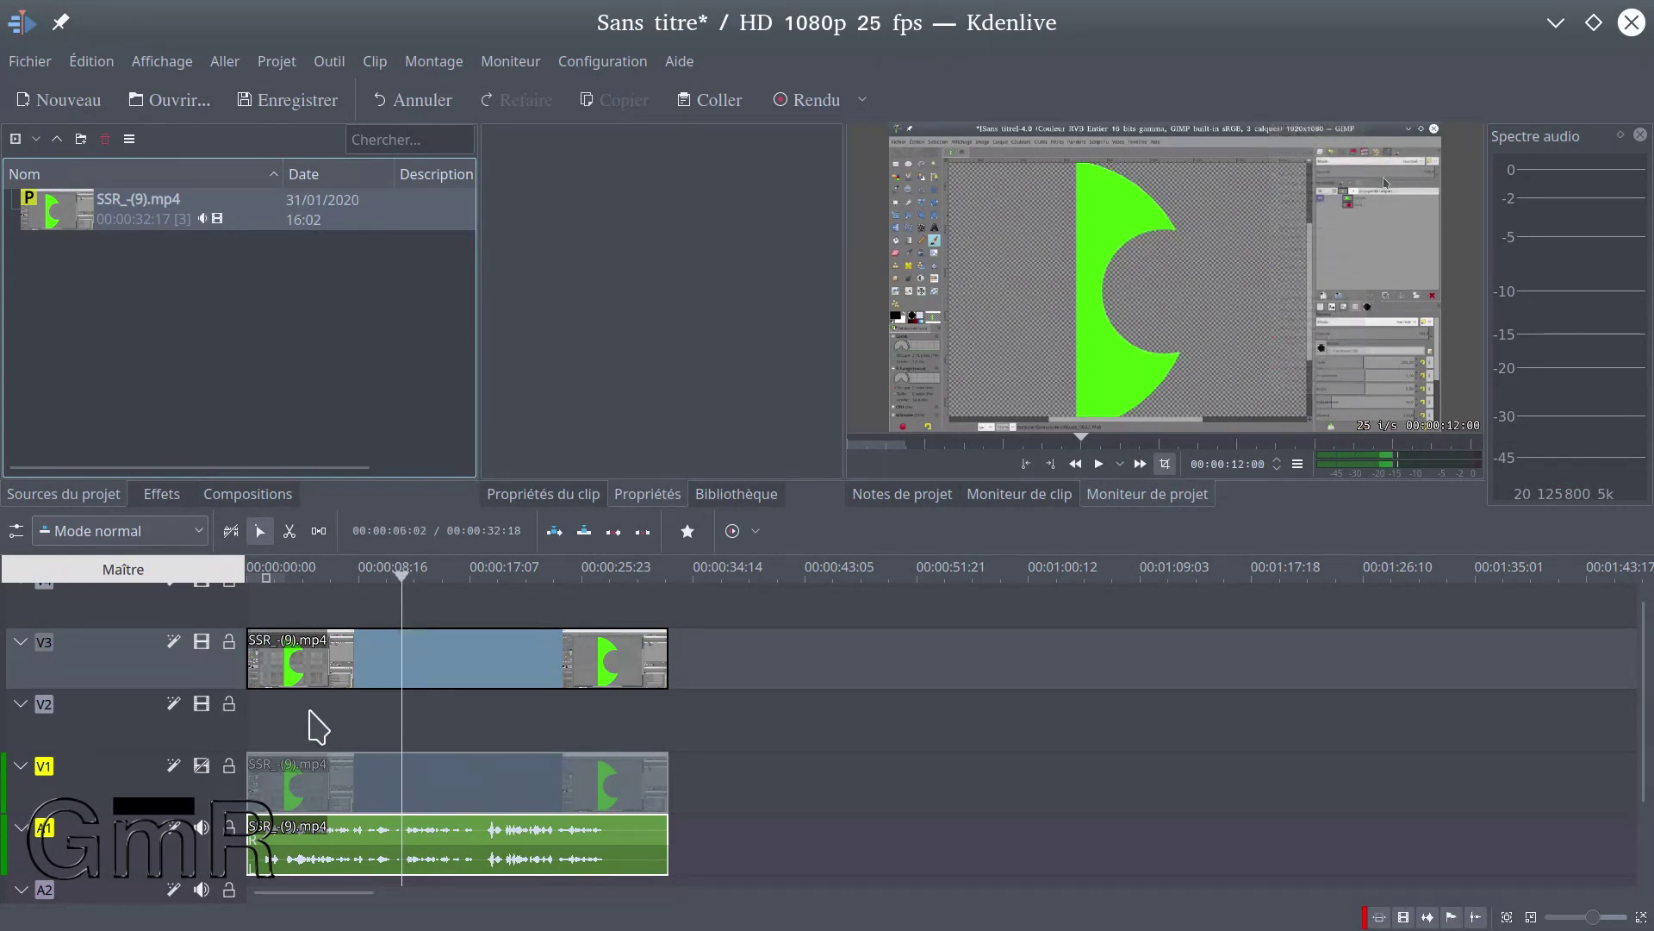
drag(256, 652, 405, 662)
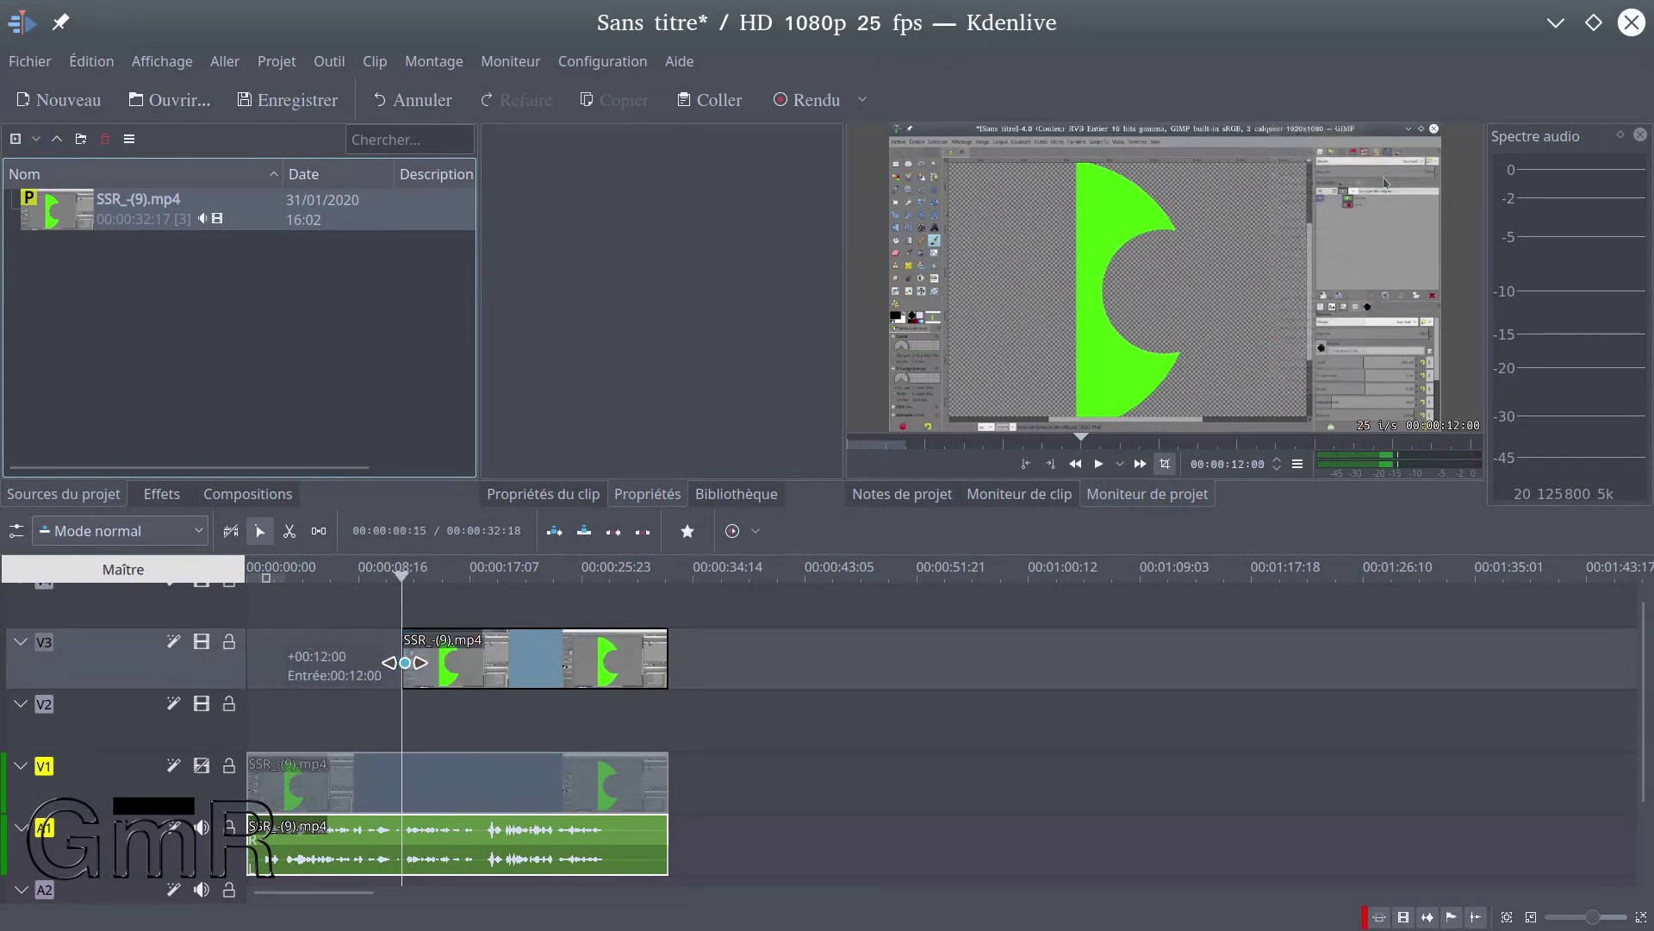
click(421, 575)
drag(422, 575, 524, 597)
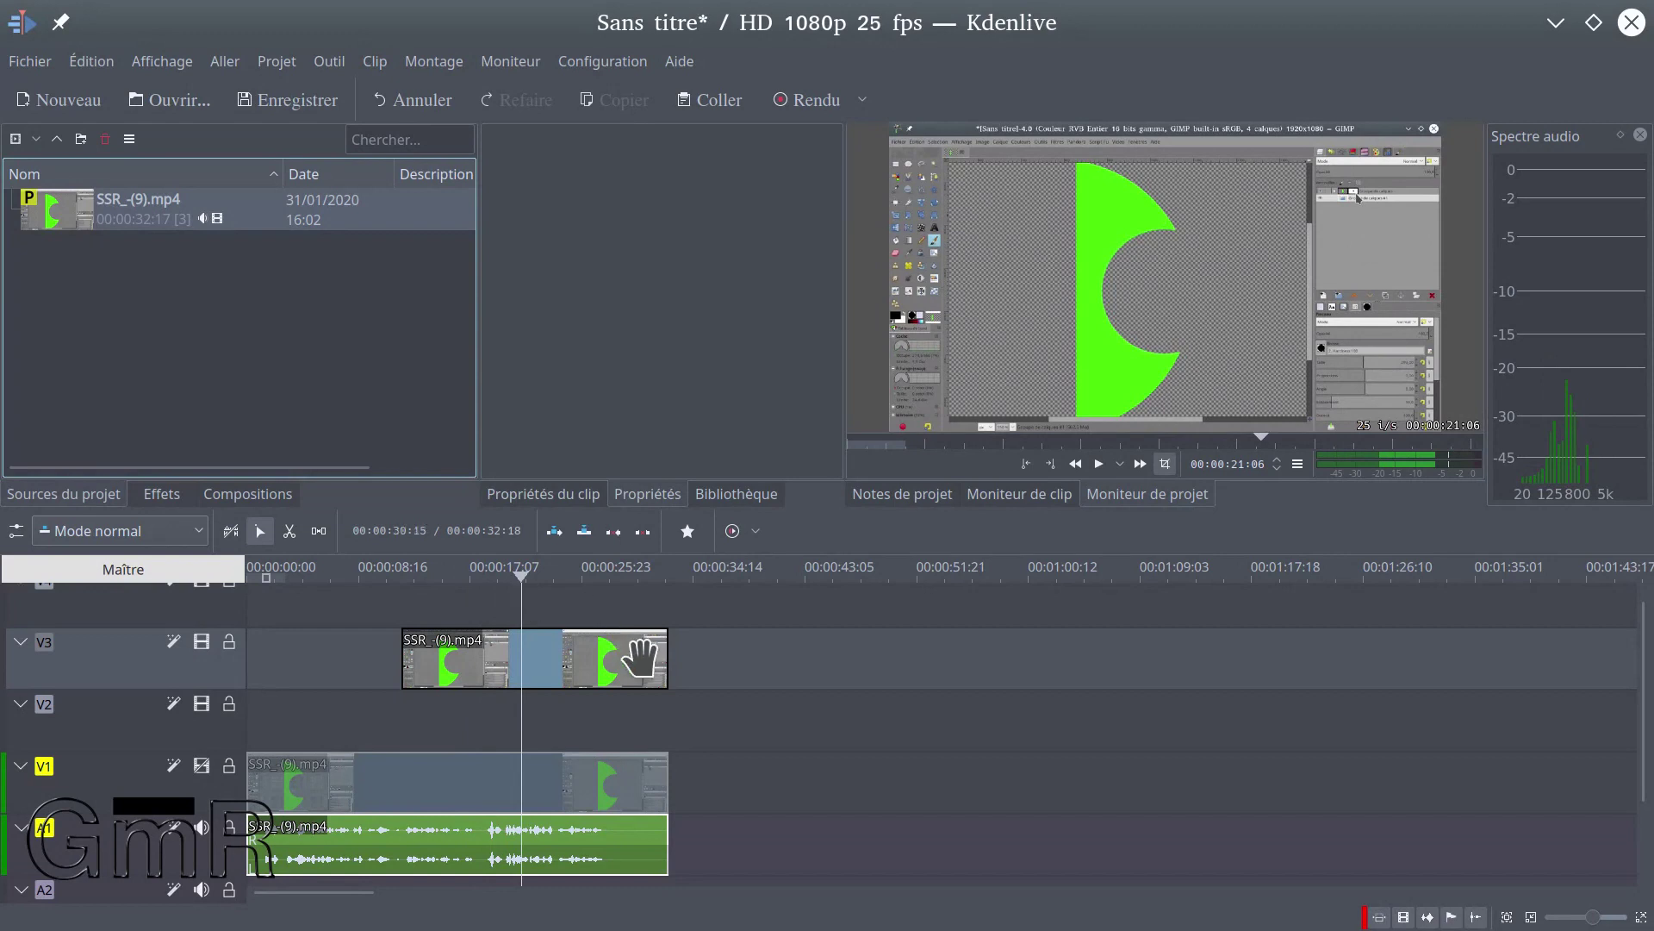
drag(667, 657, 524, 657)
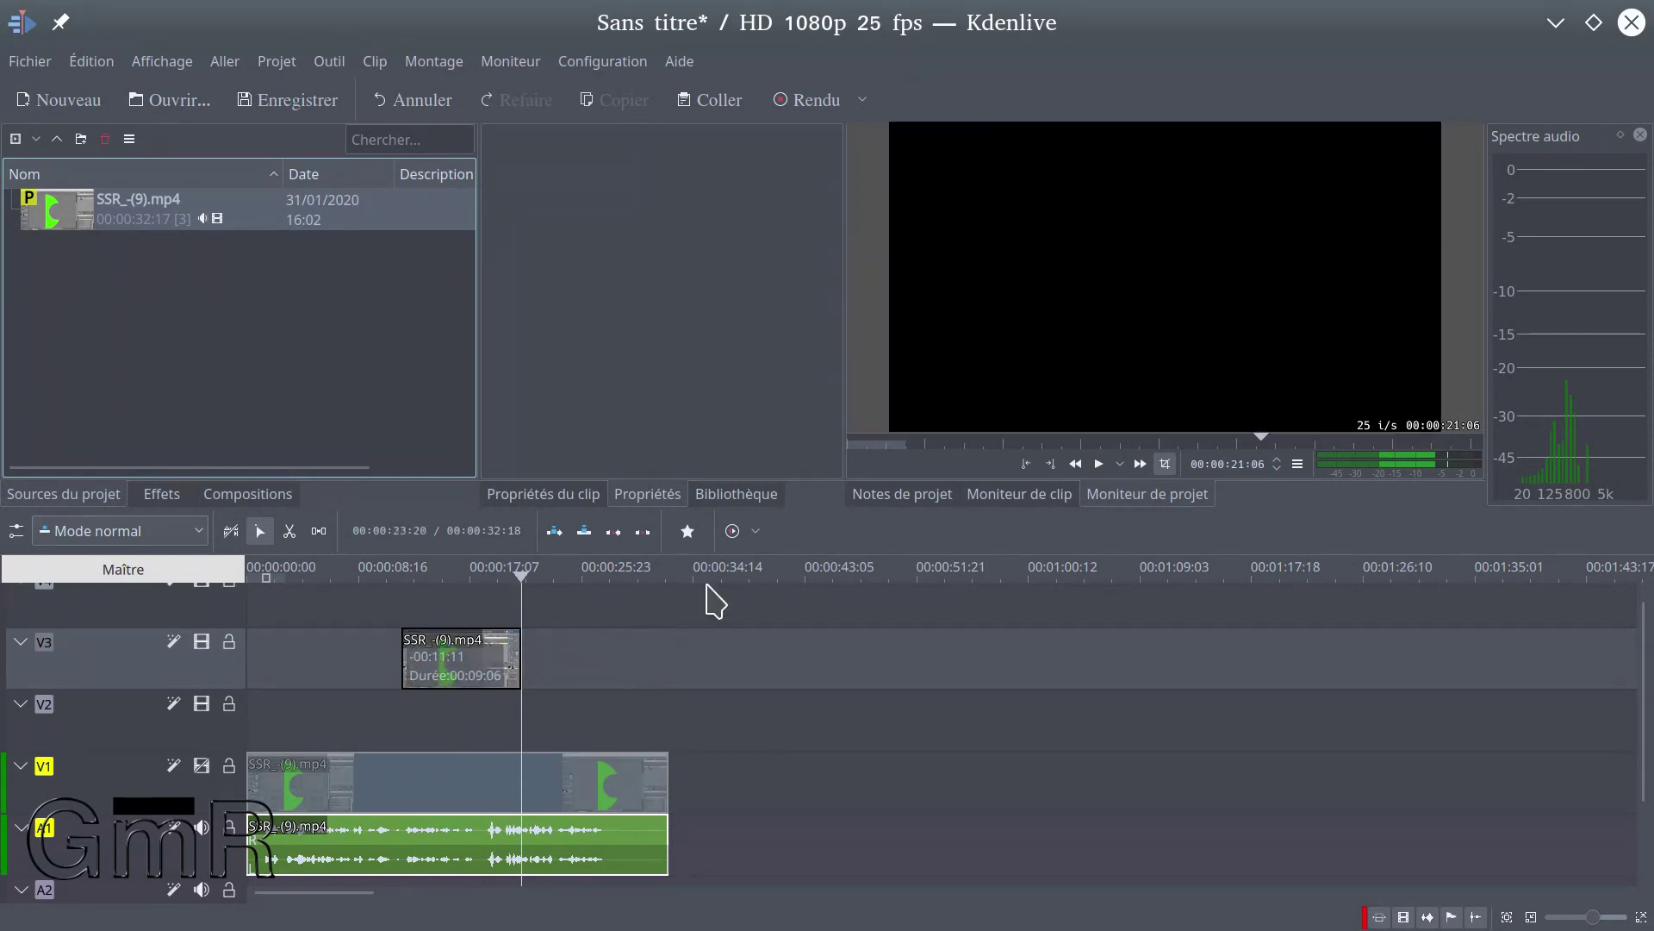
click(456, 574)
mouse_move(456, 575)
mouse_down()
mouse_move(441, 576)
mouse_move(460, 578)
mouse_up()
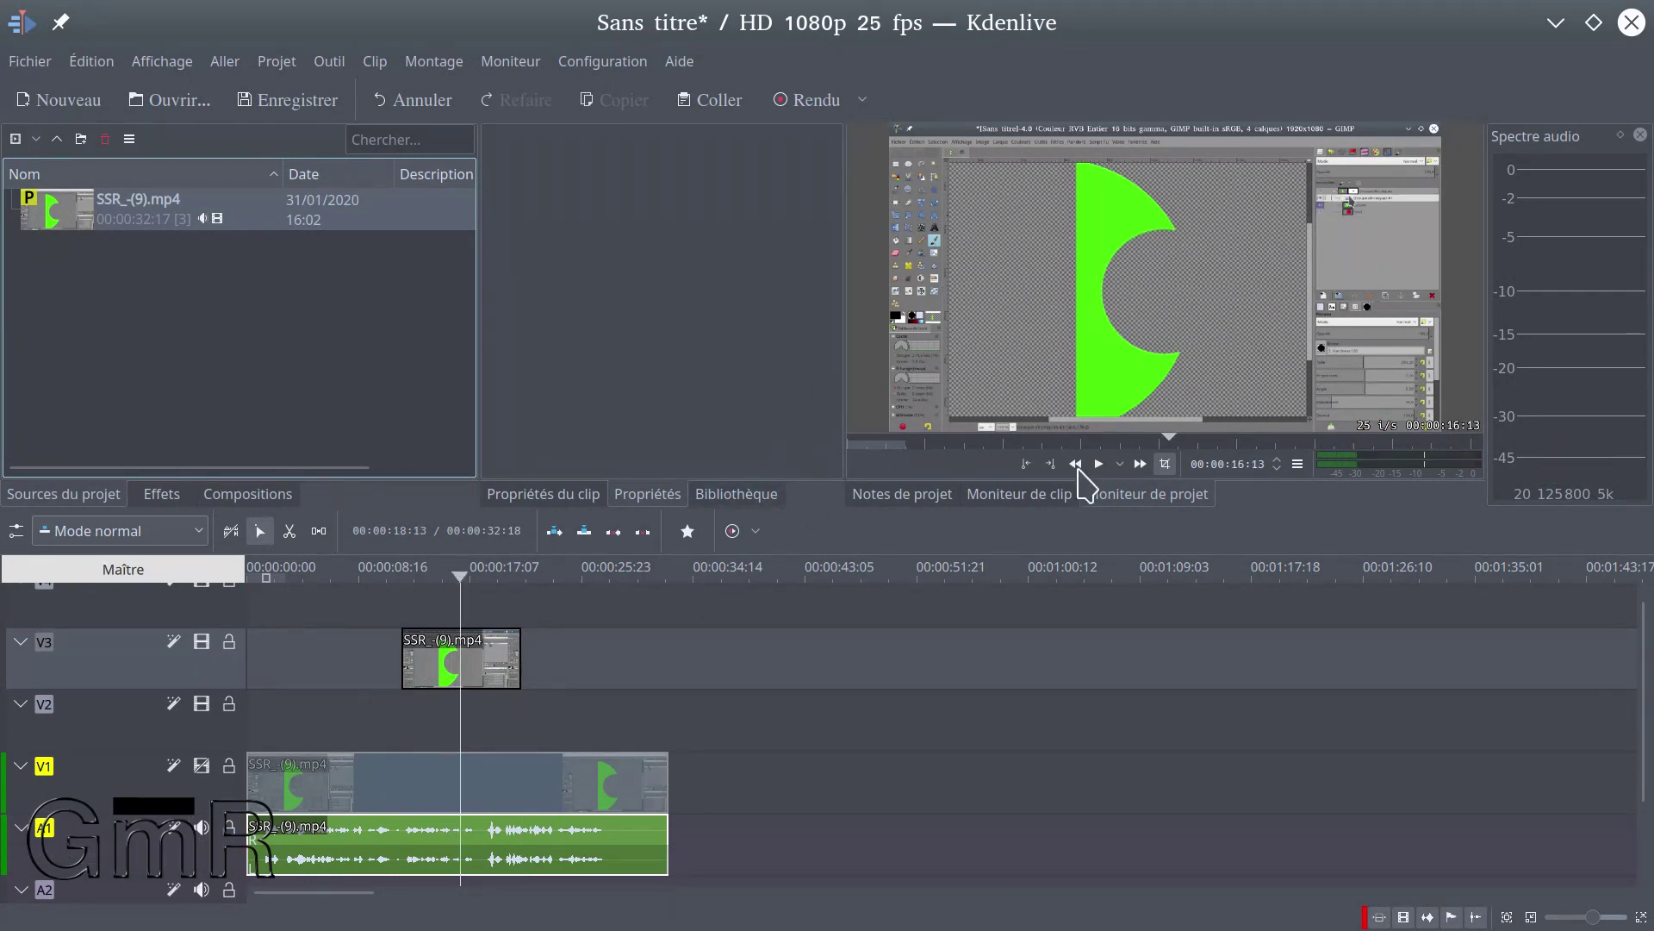
click(474, 662)
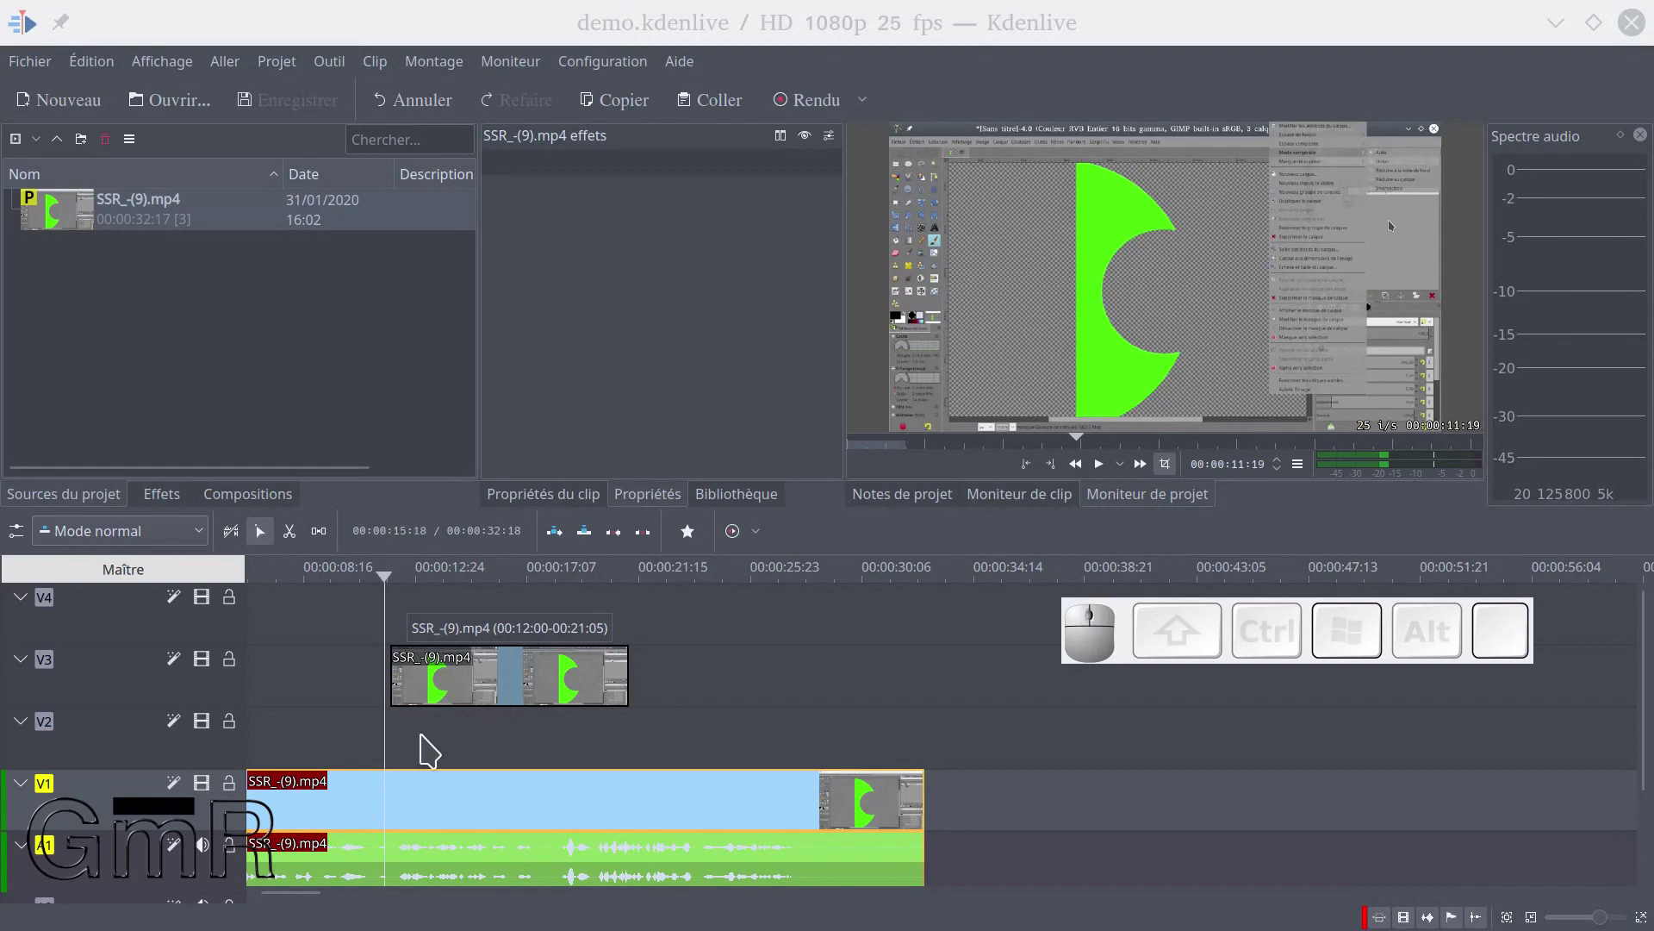
Mute audio track A1, lock tracks A1 and V1, and select the clip on track V3
click(204, 845)
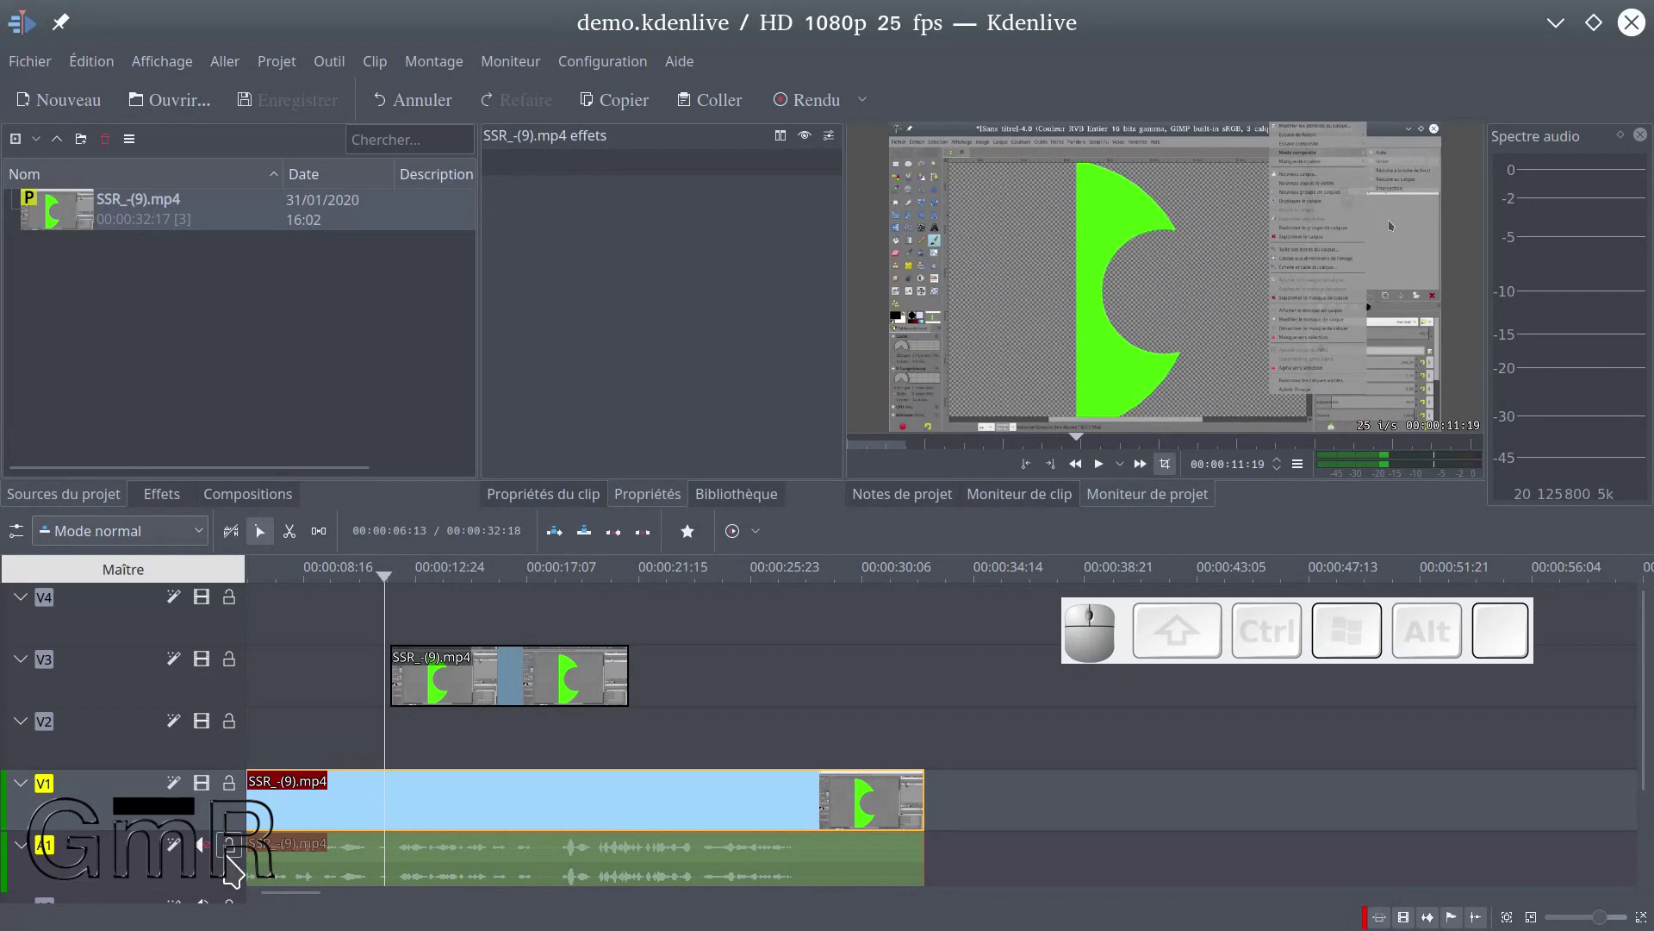
click(229, 846)
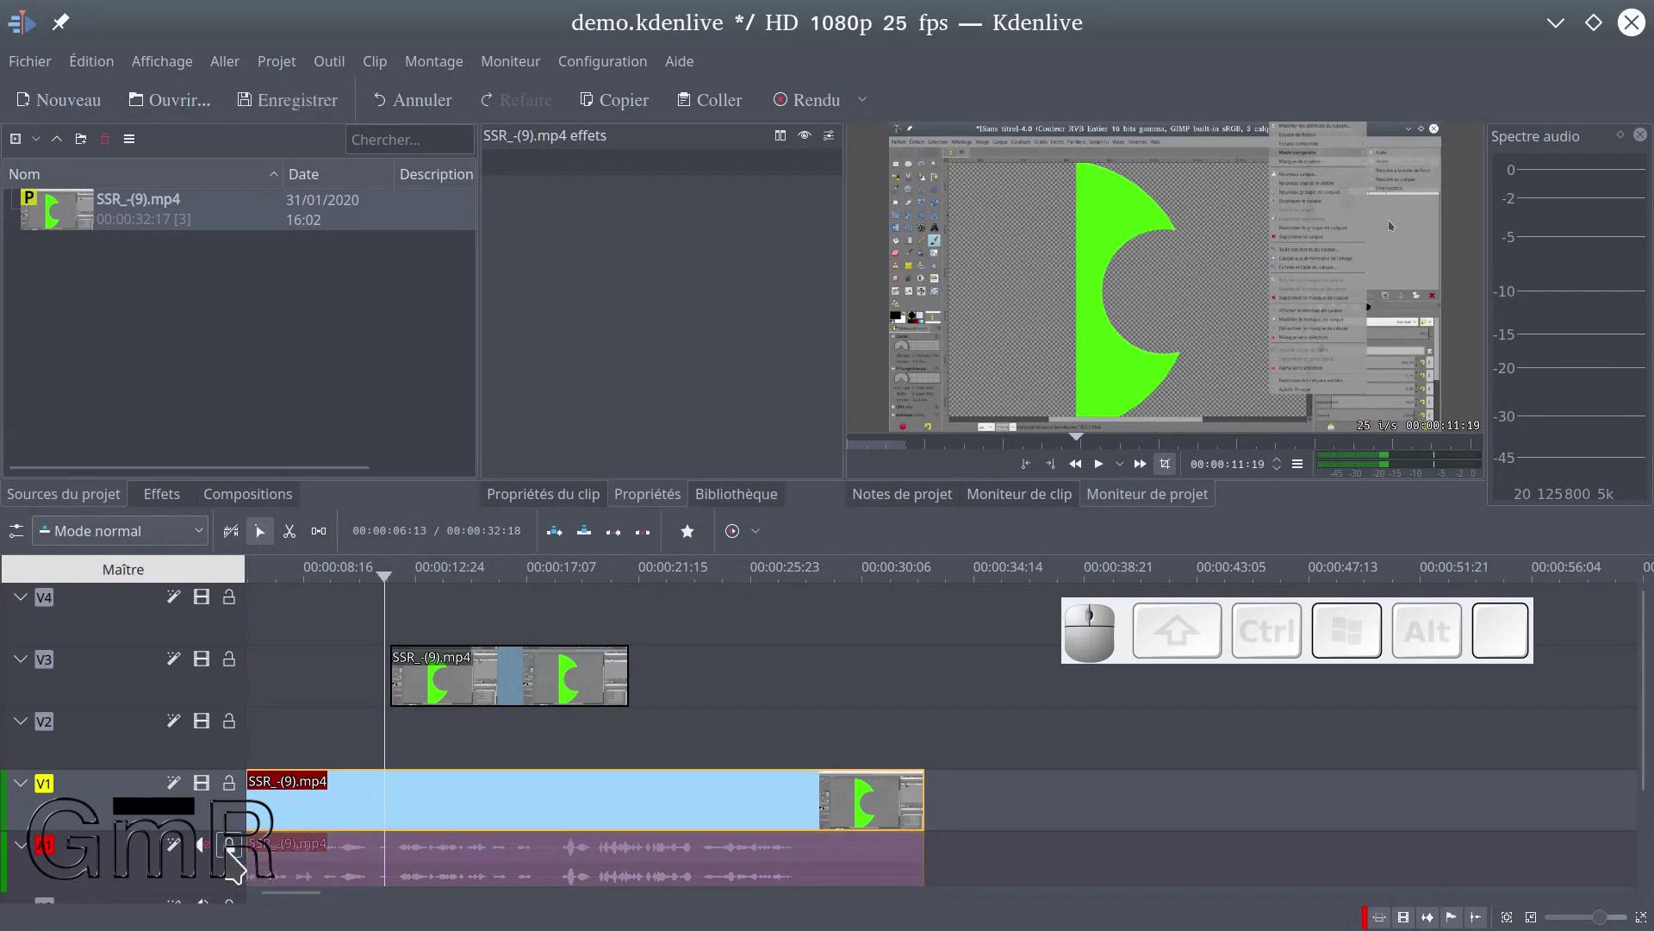
click(228, 783)
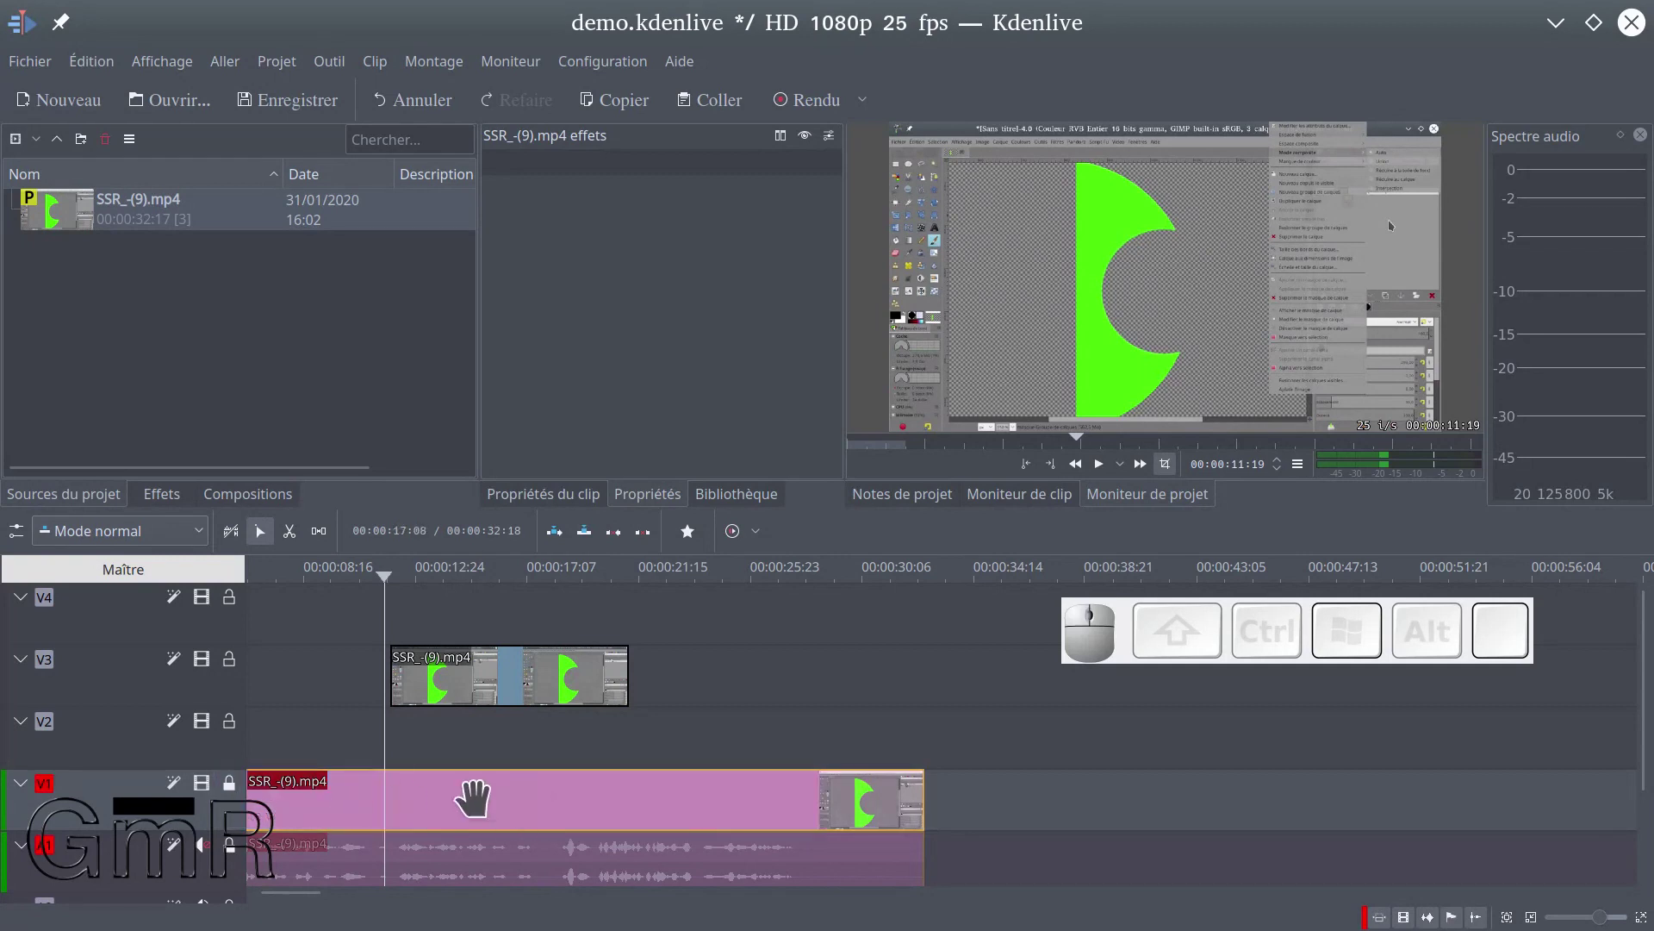
drag(522, 798, 627, 786)
click(486, 664)
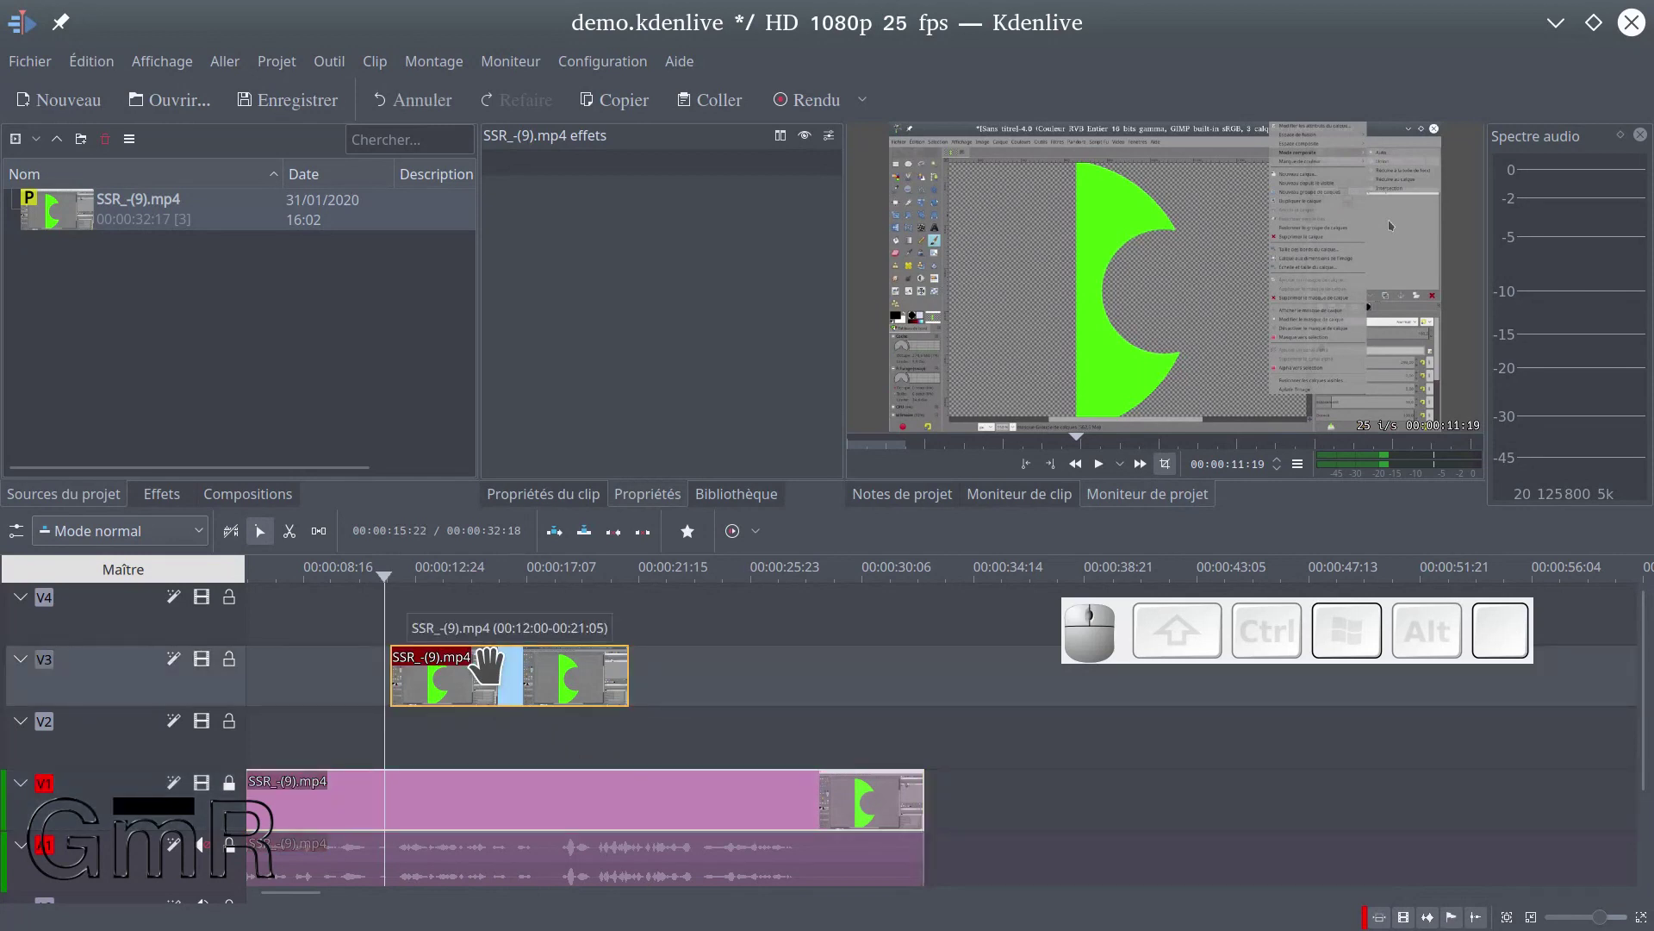
Place the playhead at 00:00:14:15 inside the V3 clip, then jump it back to that clip's start
click(457, 636)
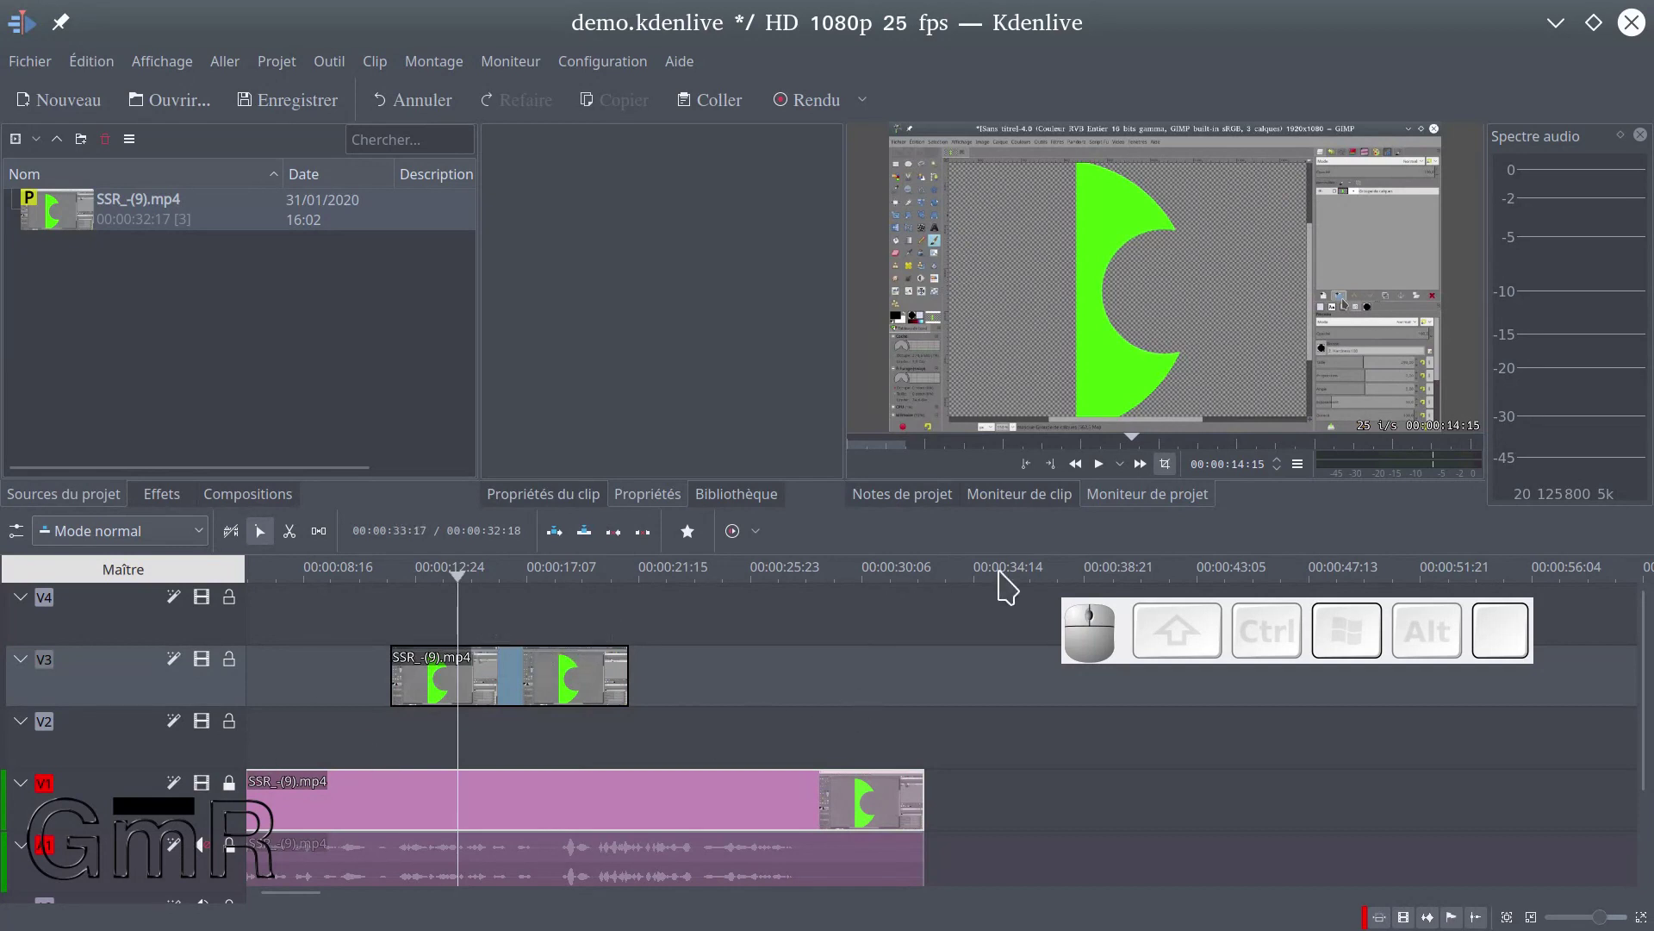
drag(1110, 644, 806, 649)
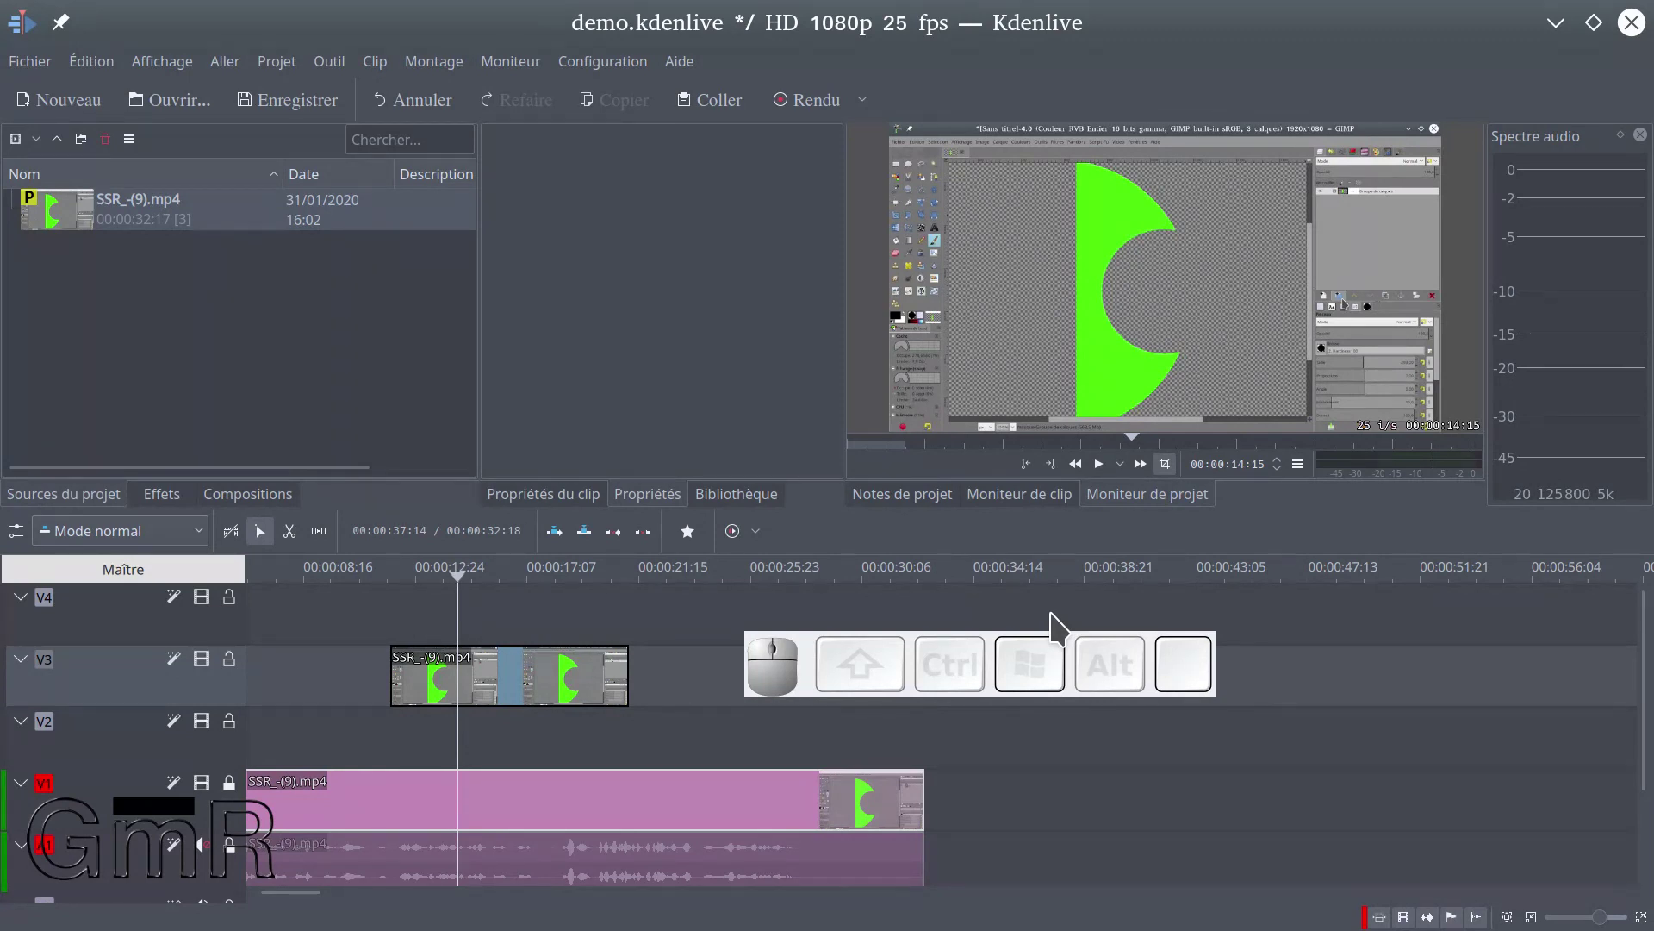
key(alt+Left)
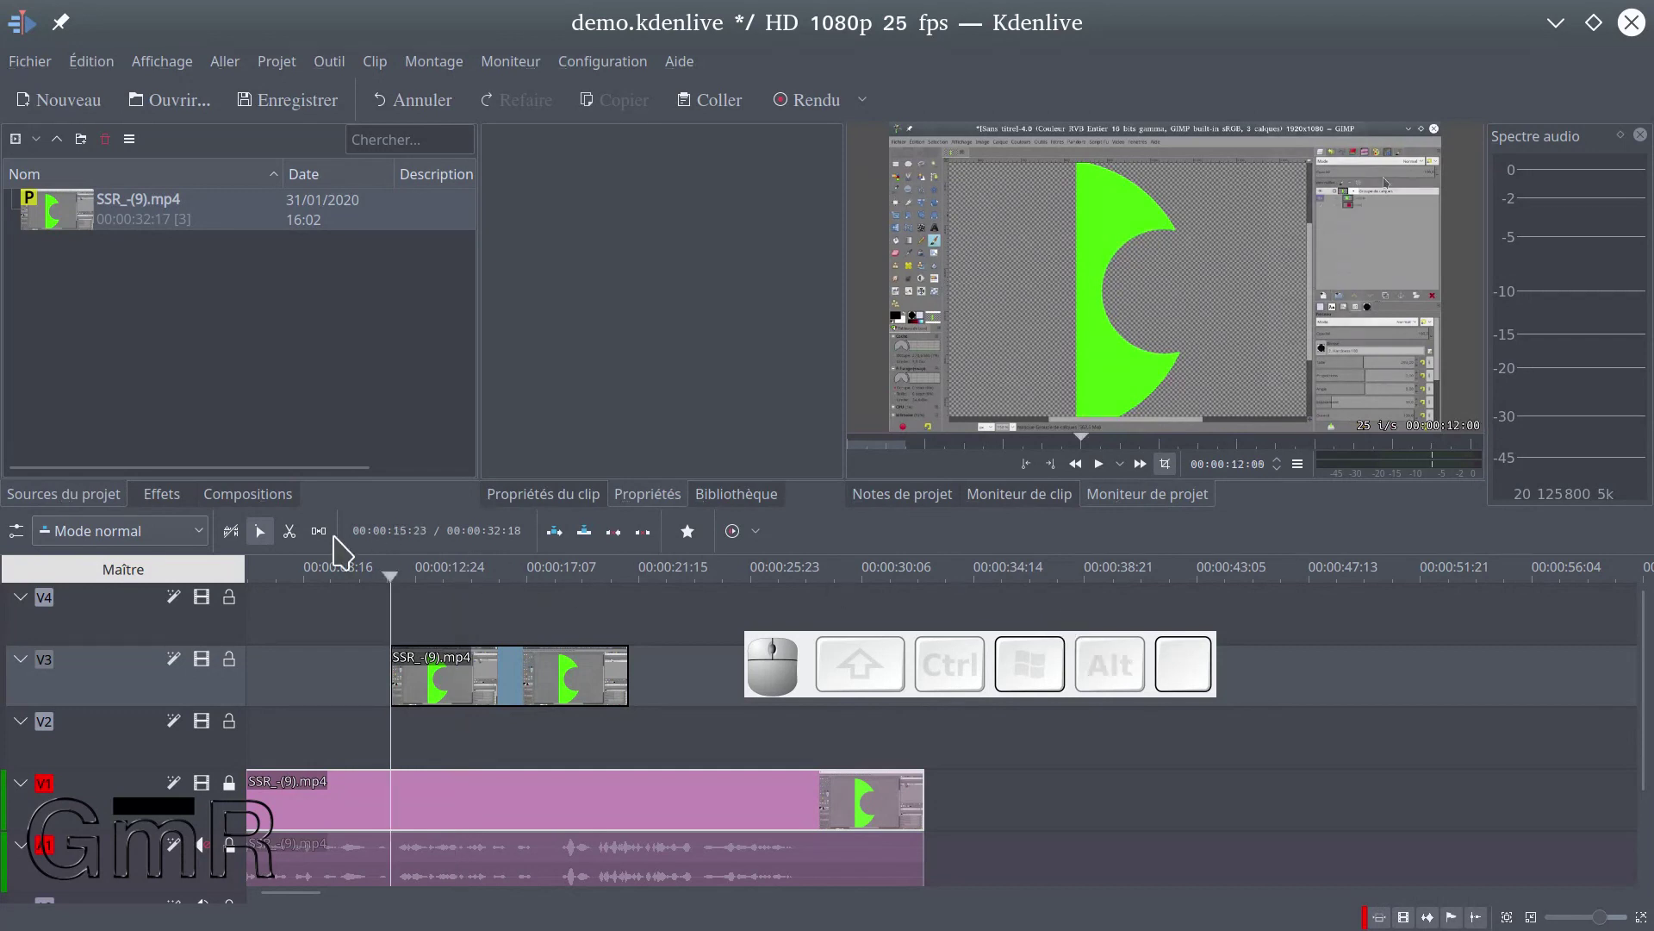
Add guides at the start and end of the V3 clip, 00:00:12:00 and 00:00:21:06, and save the project
right_click(392, 564)
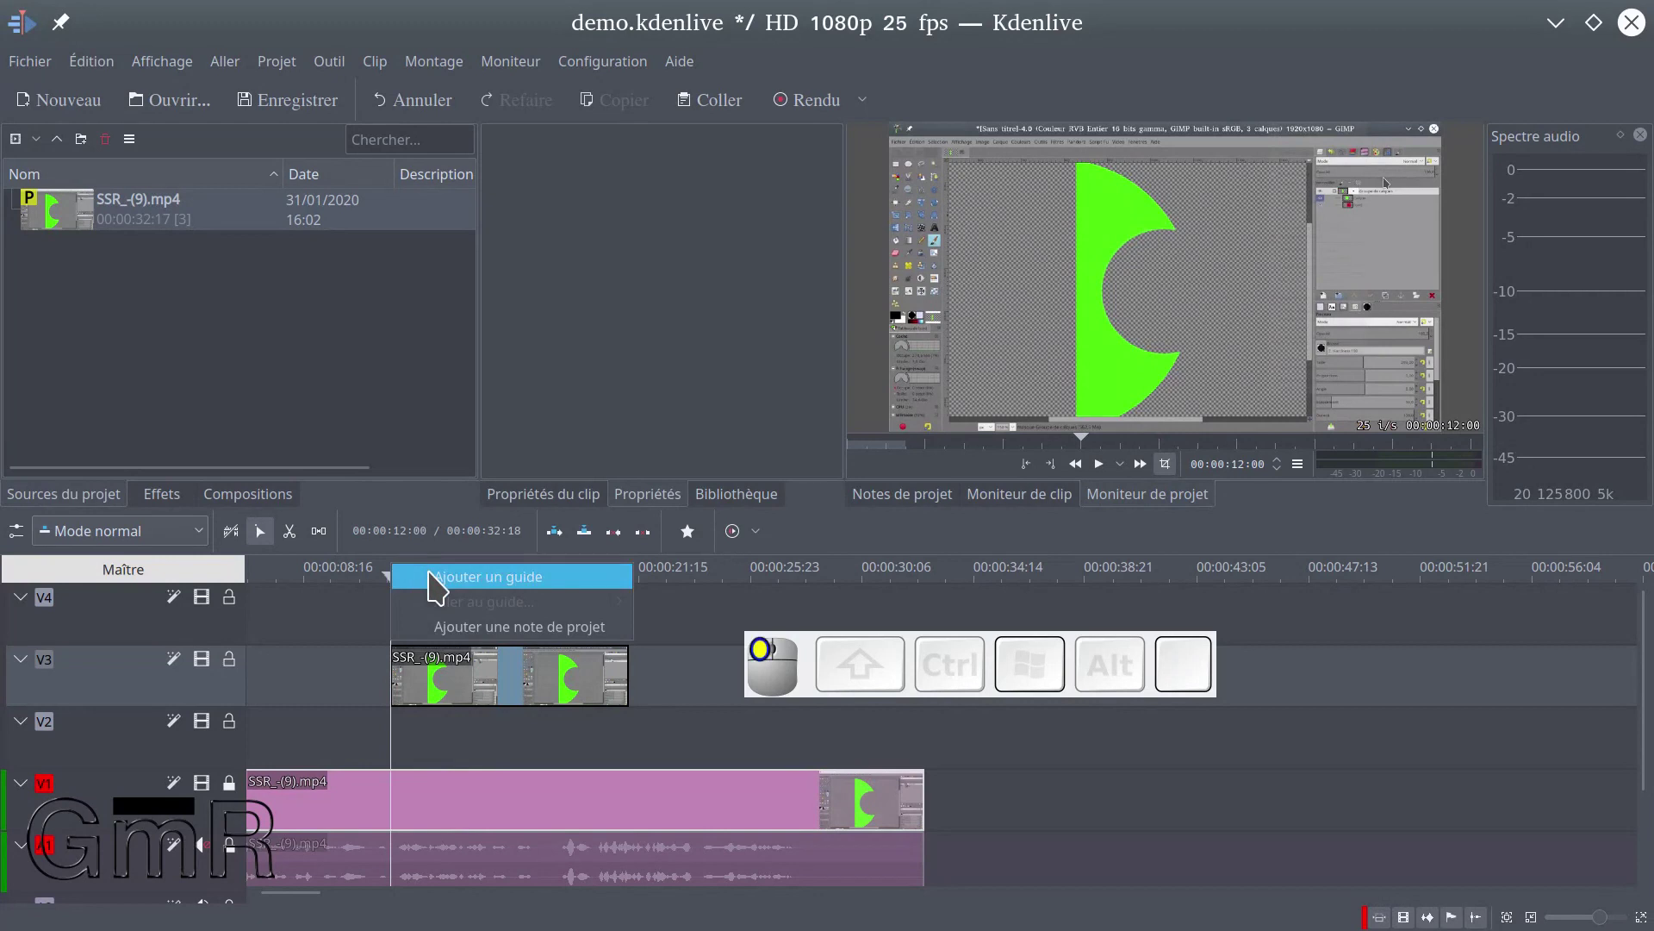
click(436, 577)
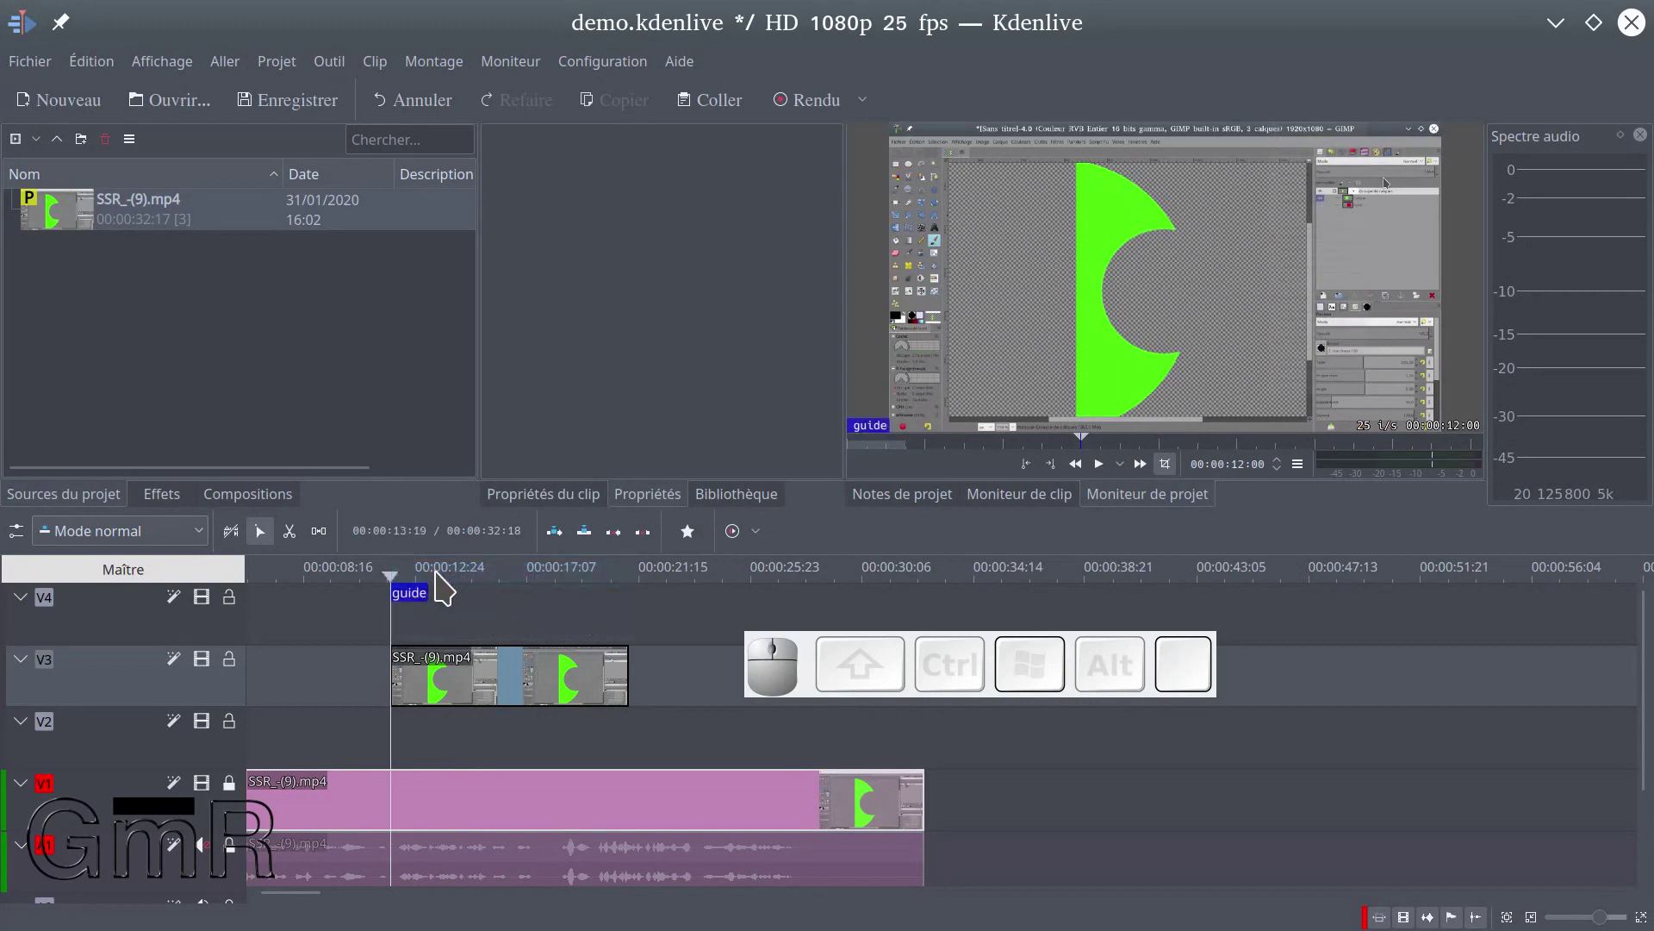
key(alt+Right)
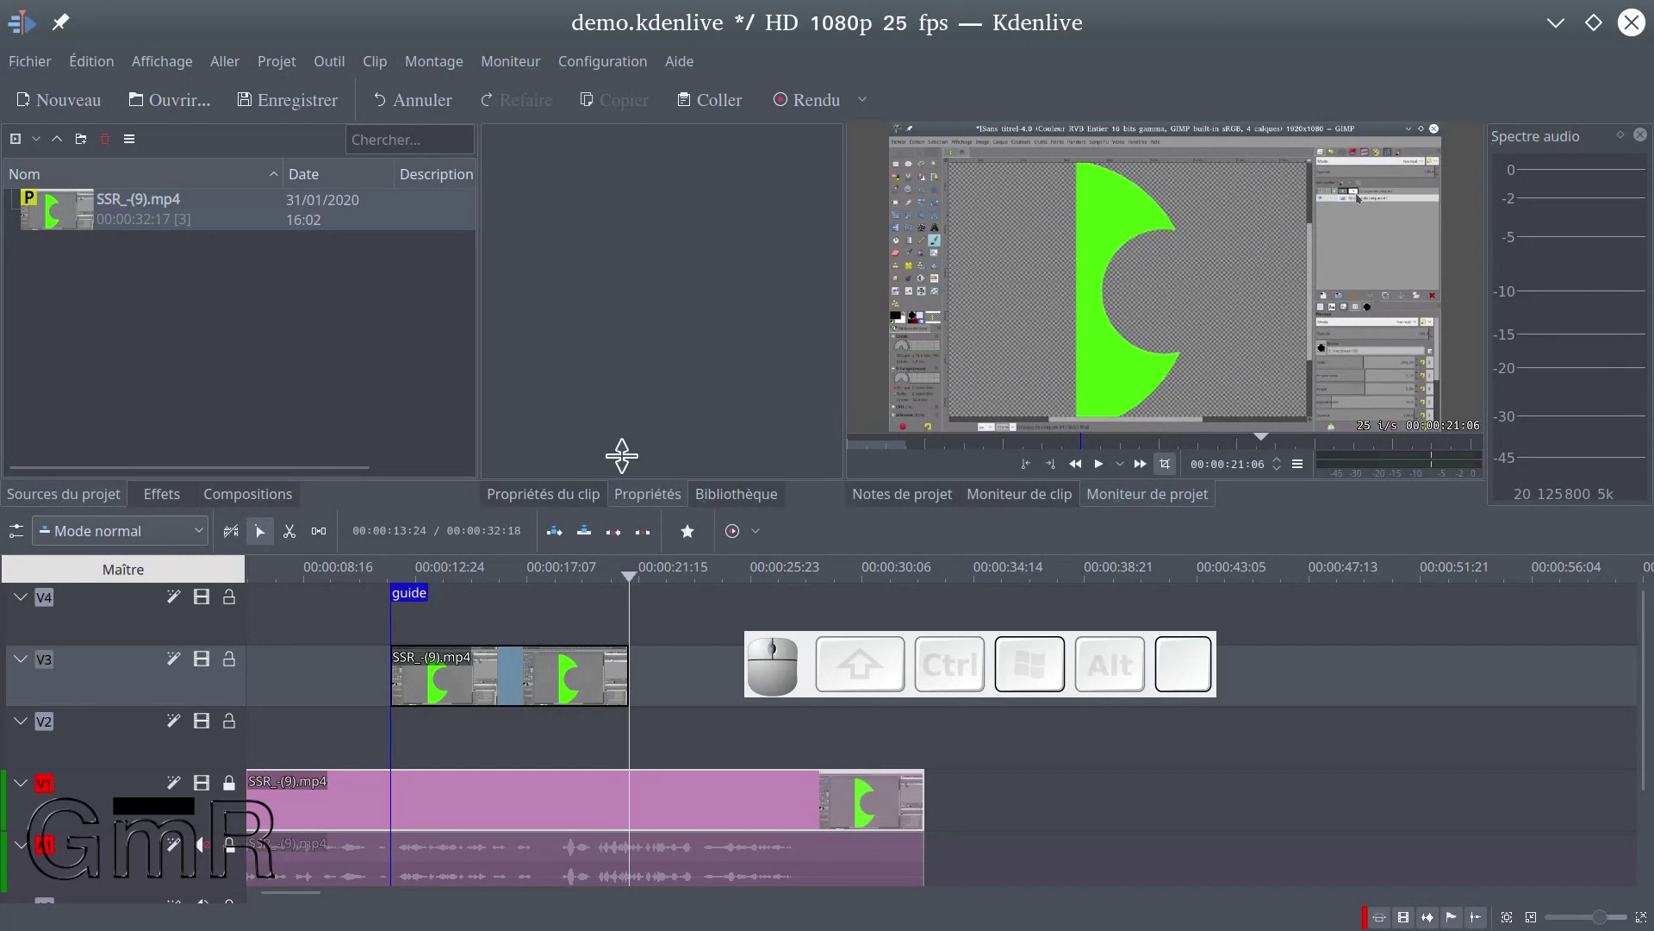
right_click(627, 572)
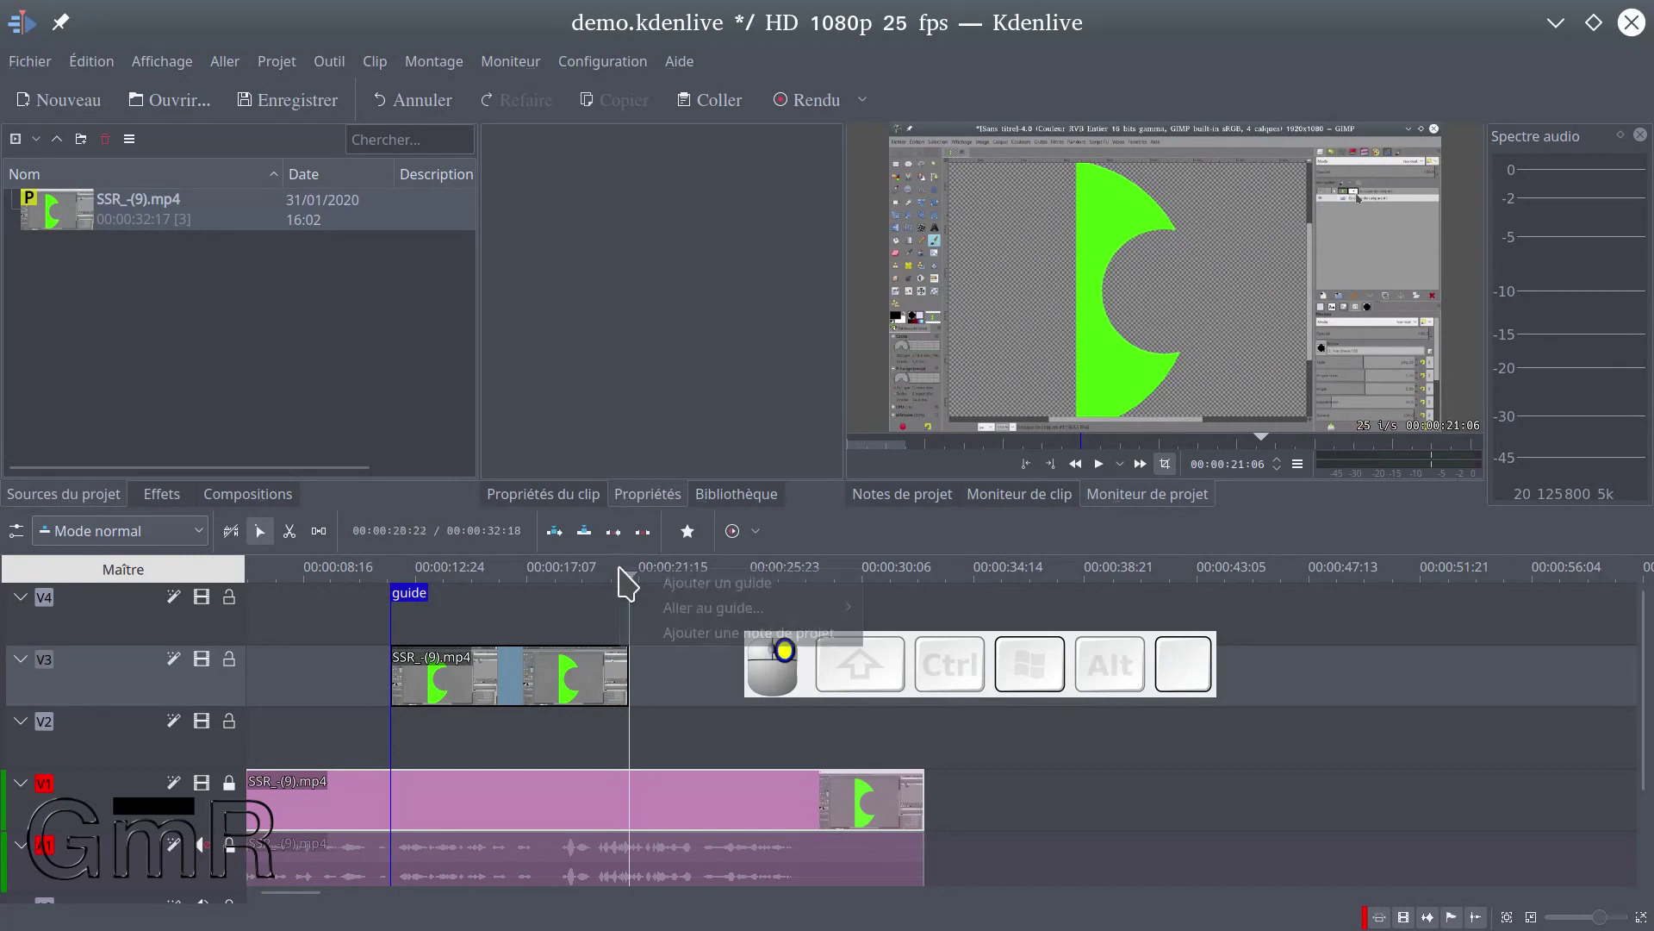
click(681, 586)
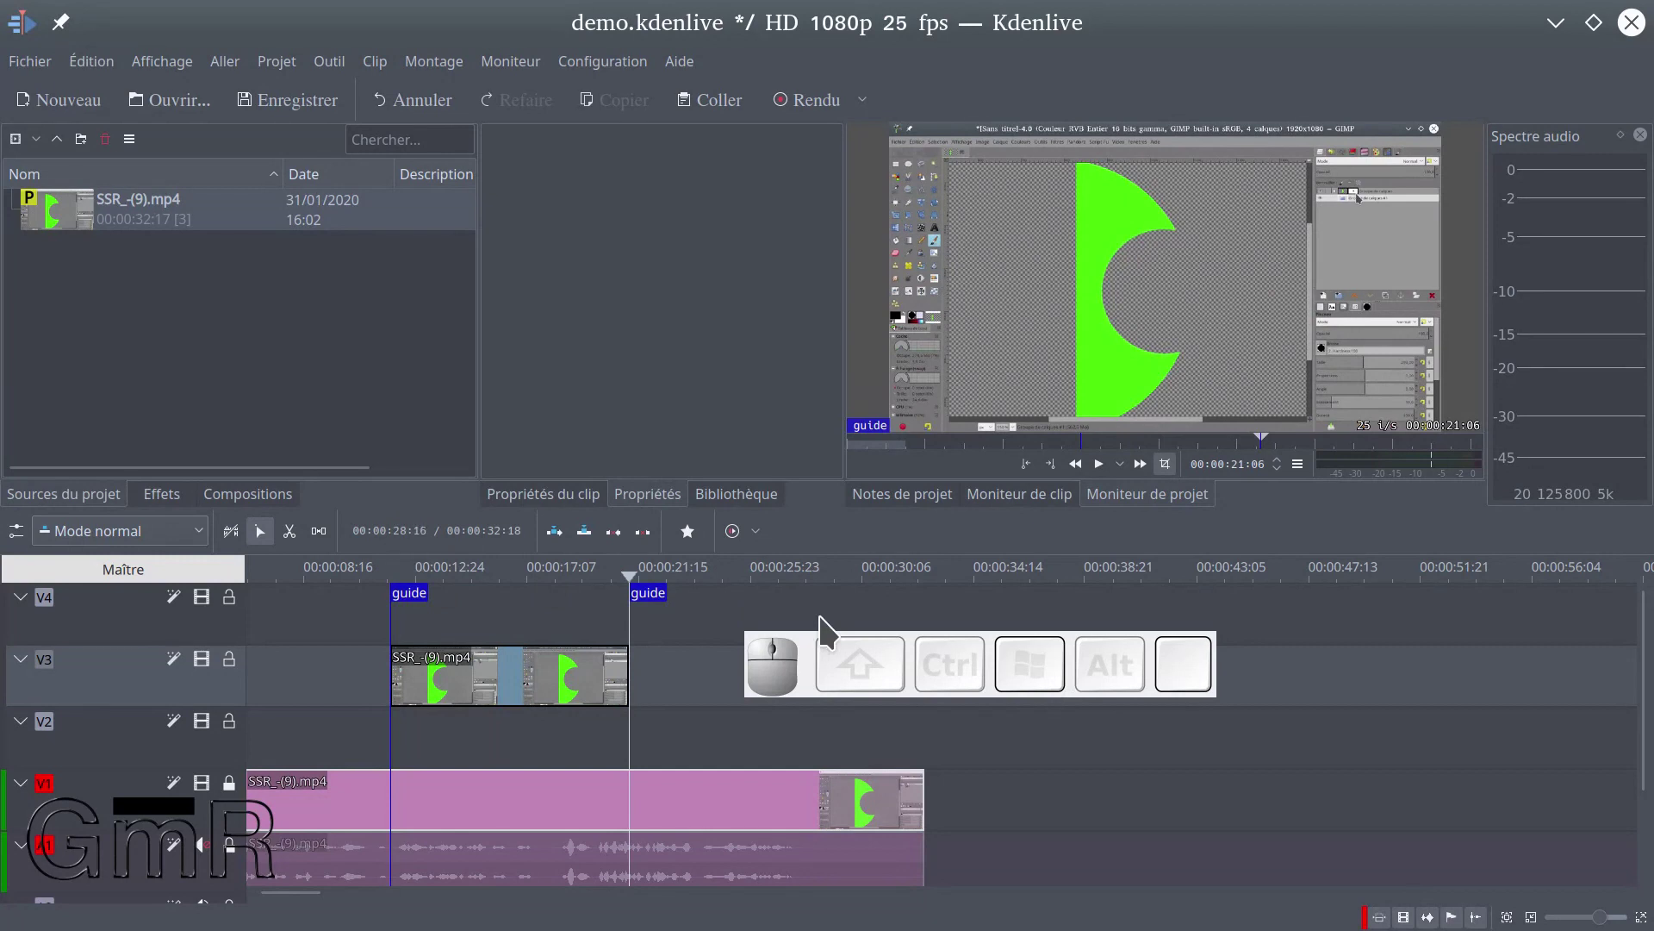
click(302, 103)
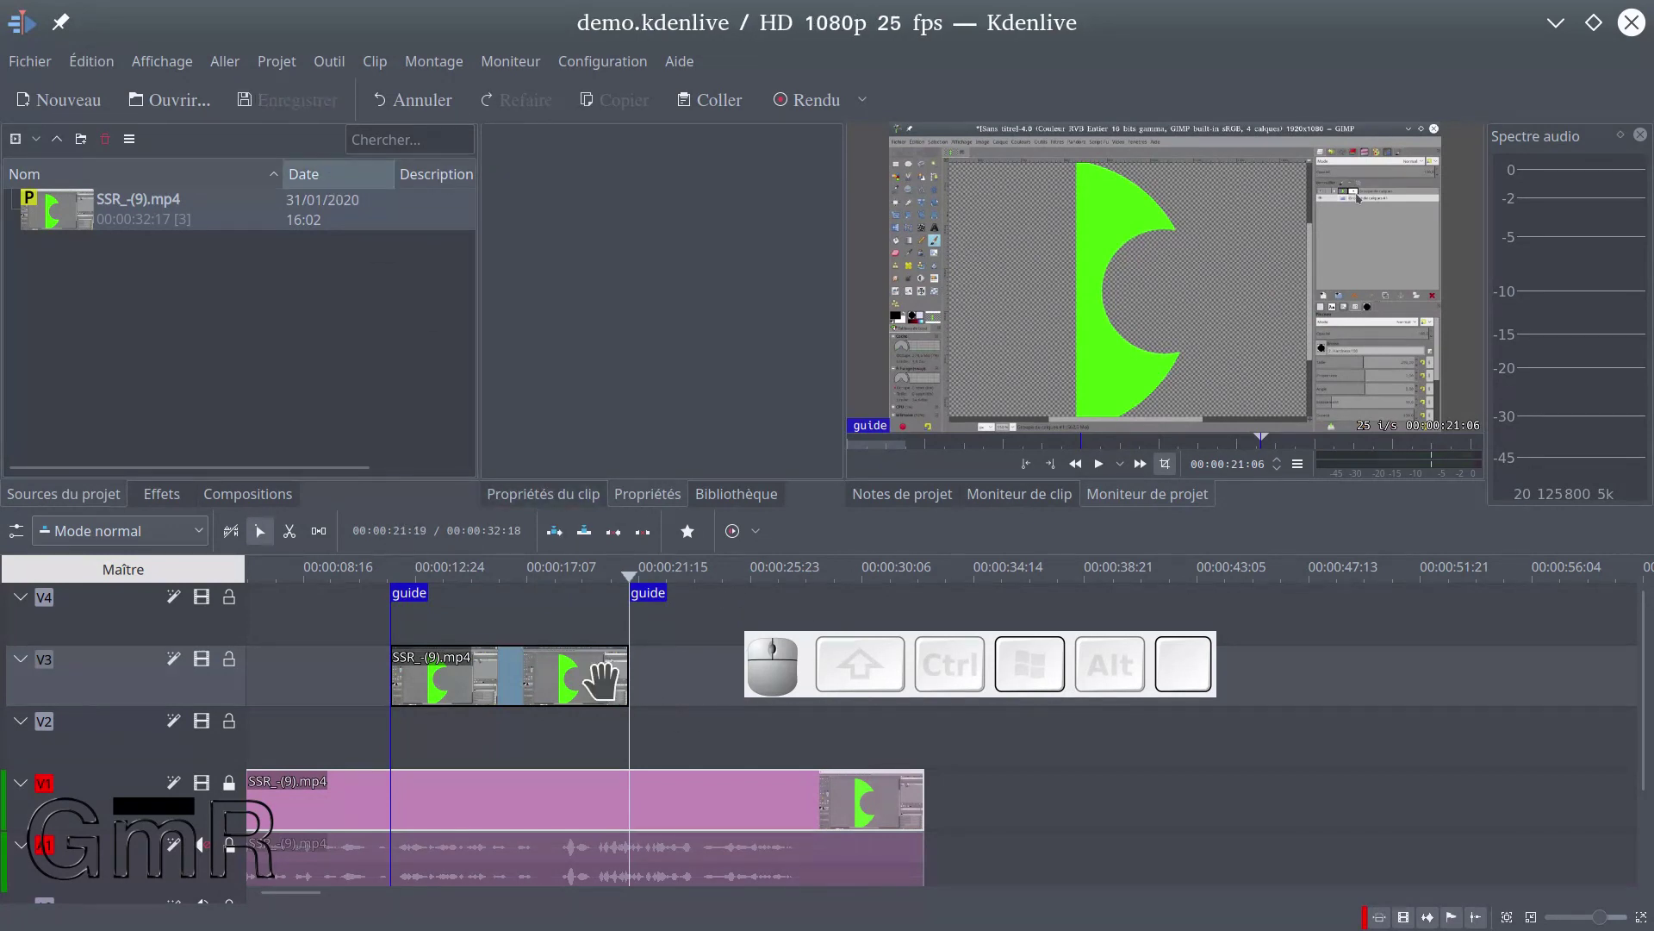
Find the Rogner les bords effect by searching the main effects for "rog" and apply it to the V3 clip
click(487, 662)
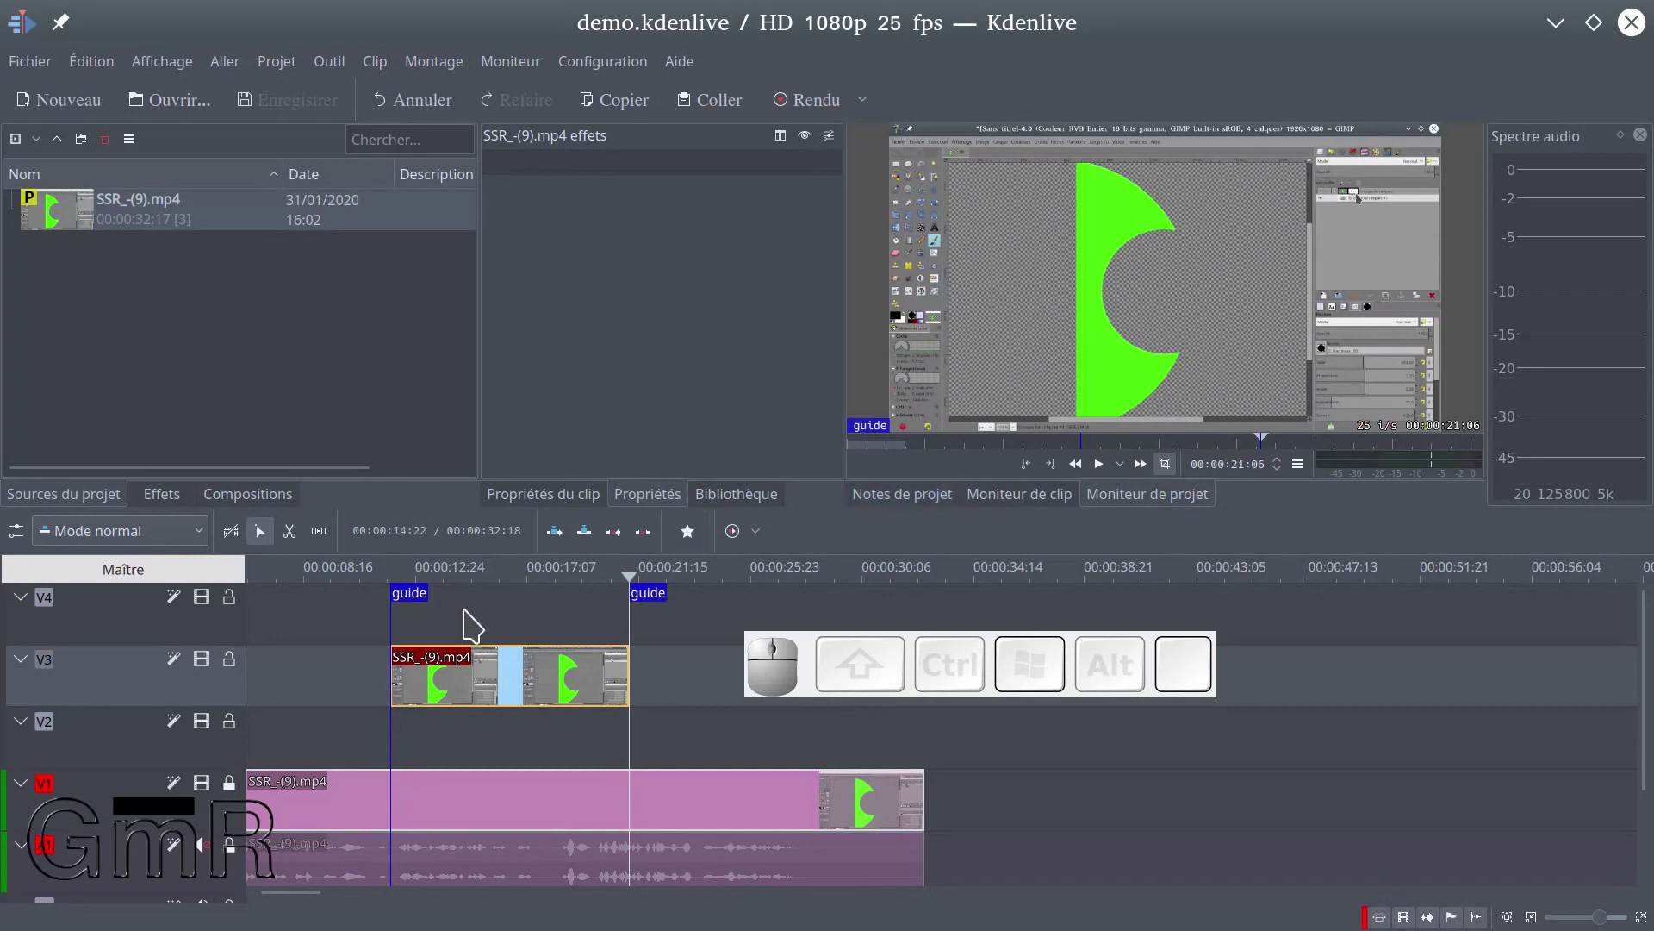
click(472, 665)
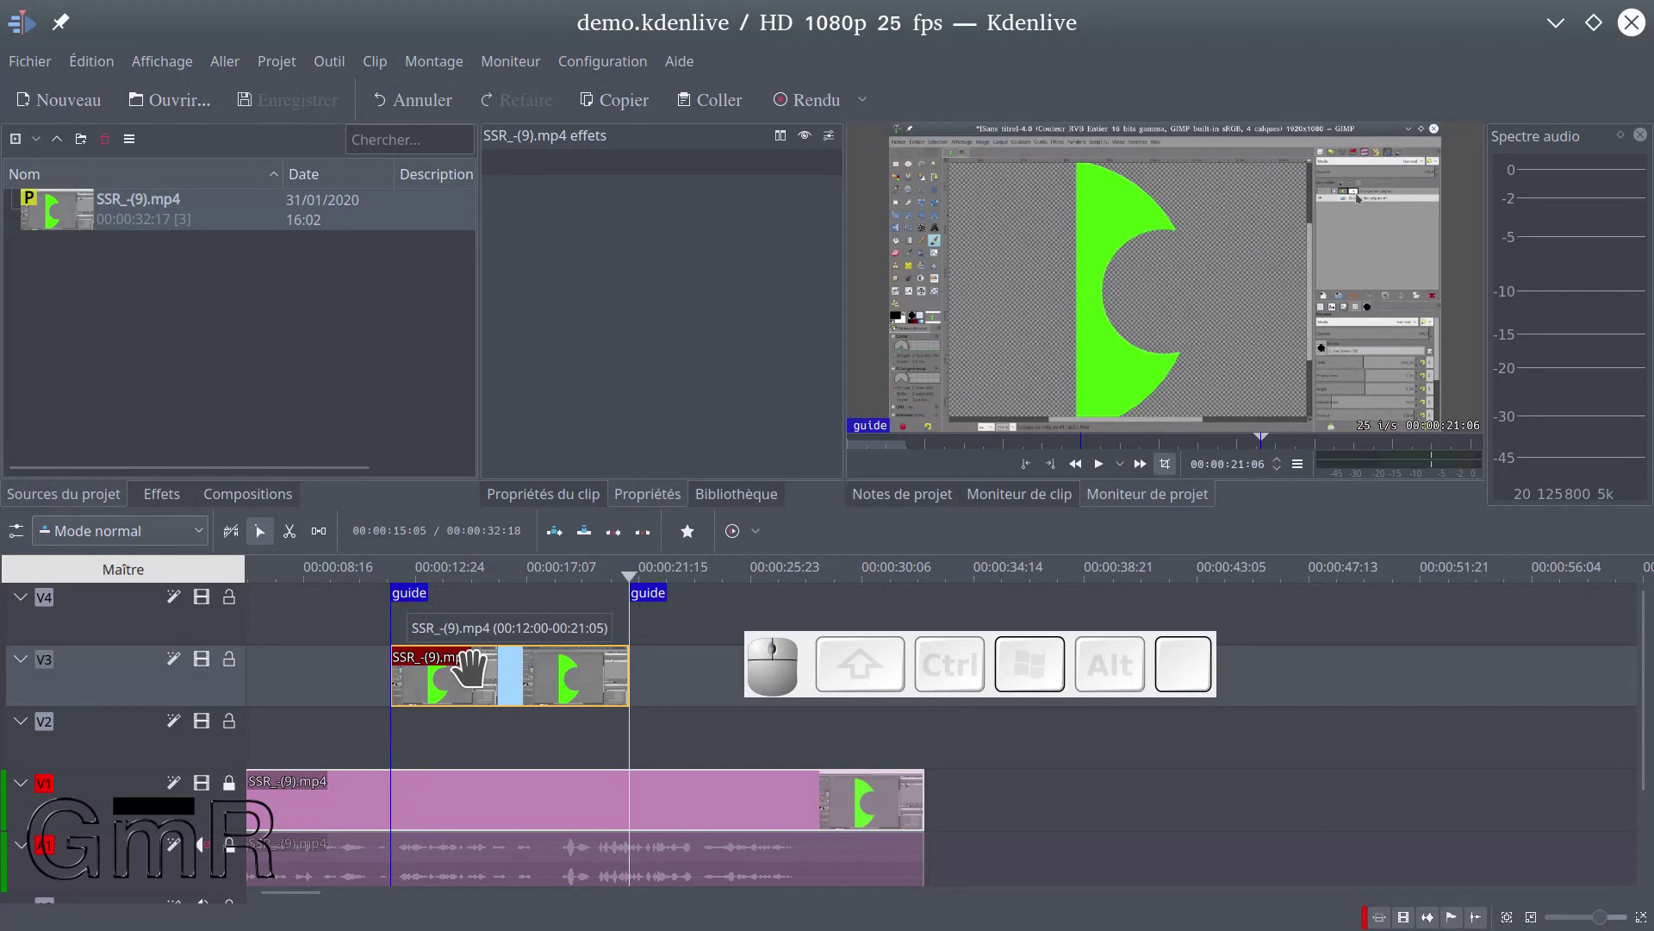
click(162, 498)
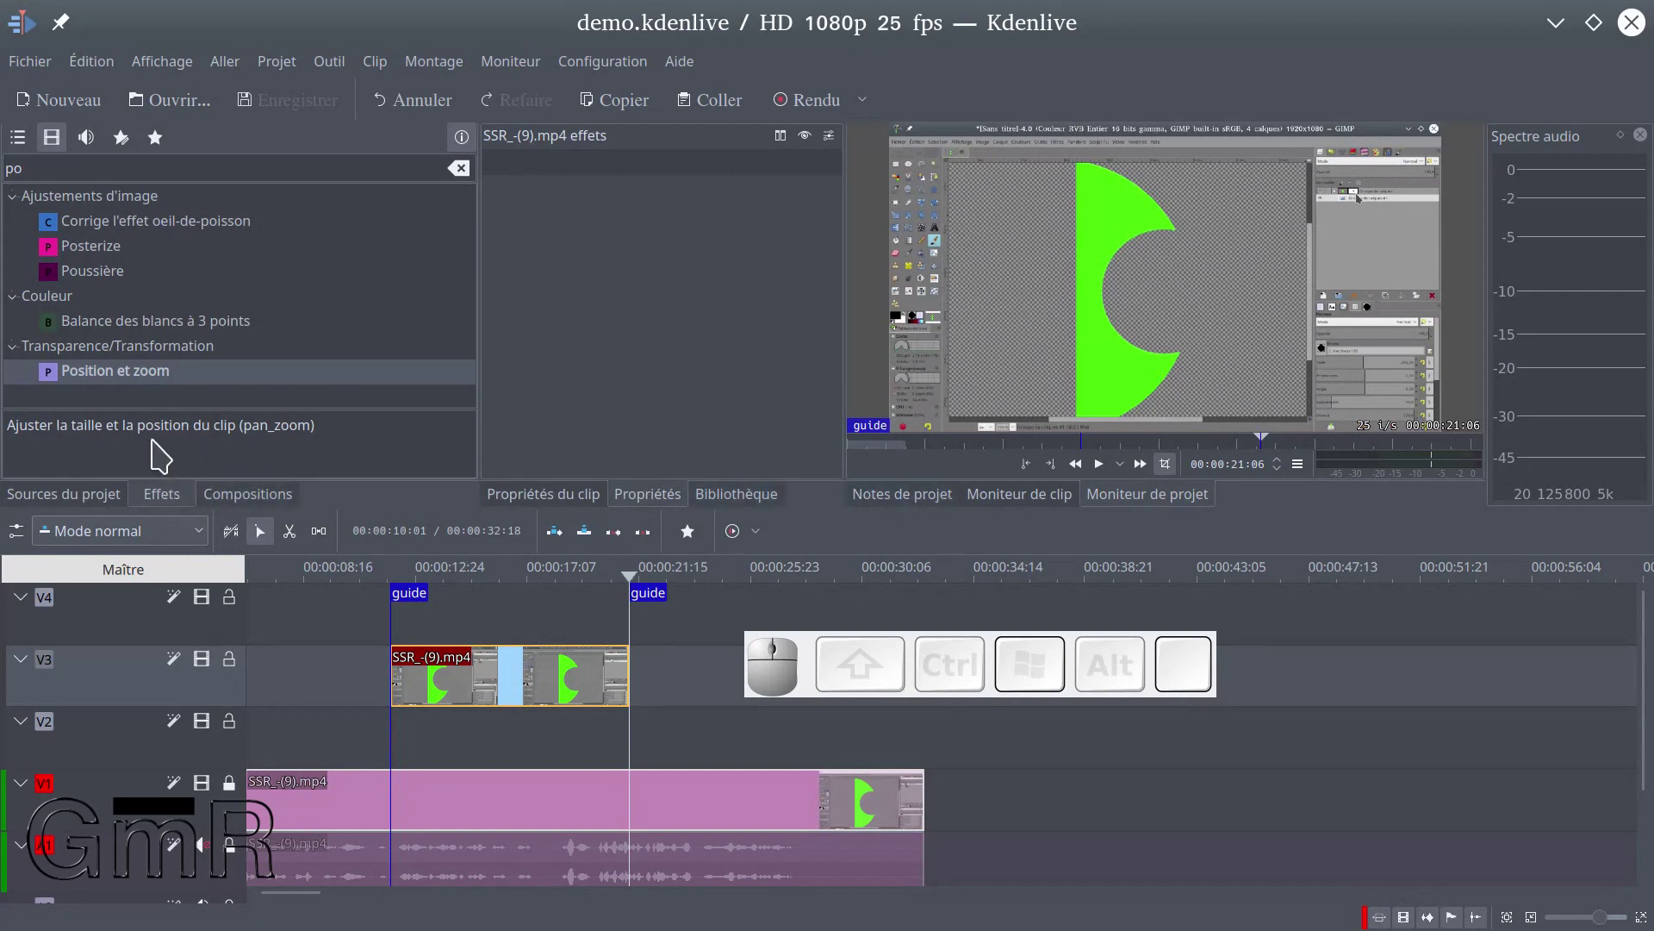
click(60, 168)
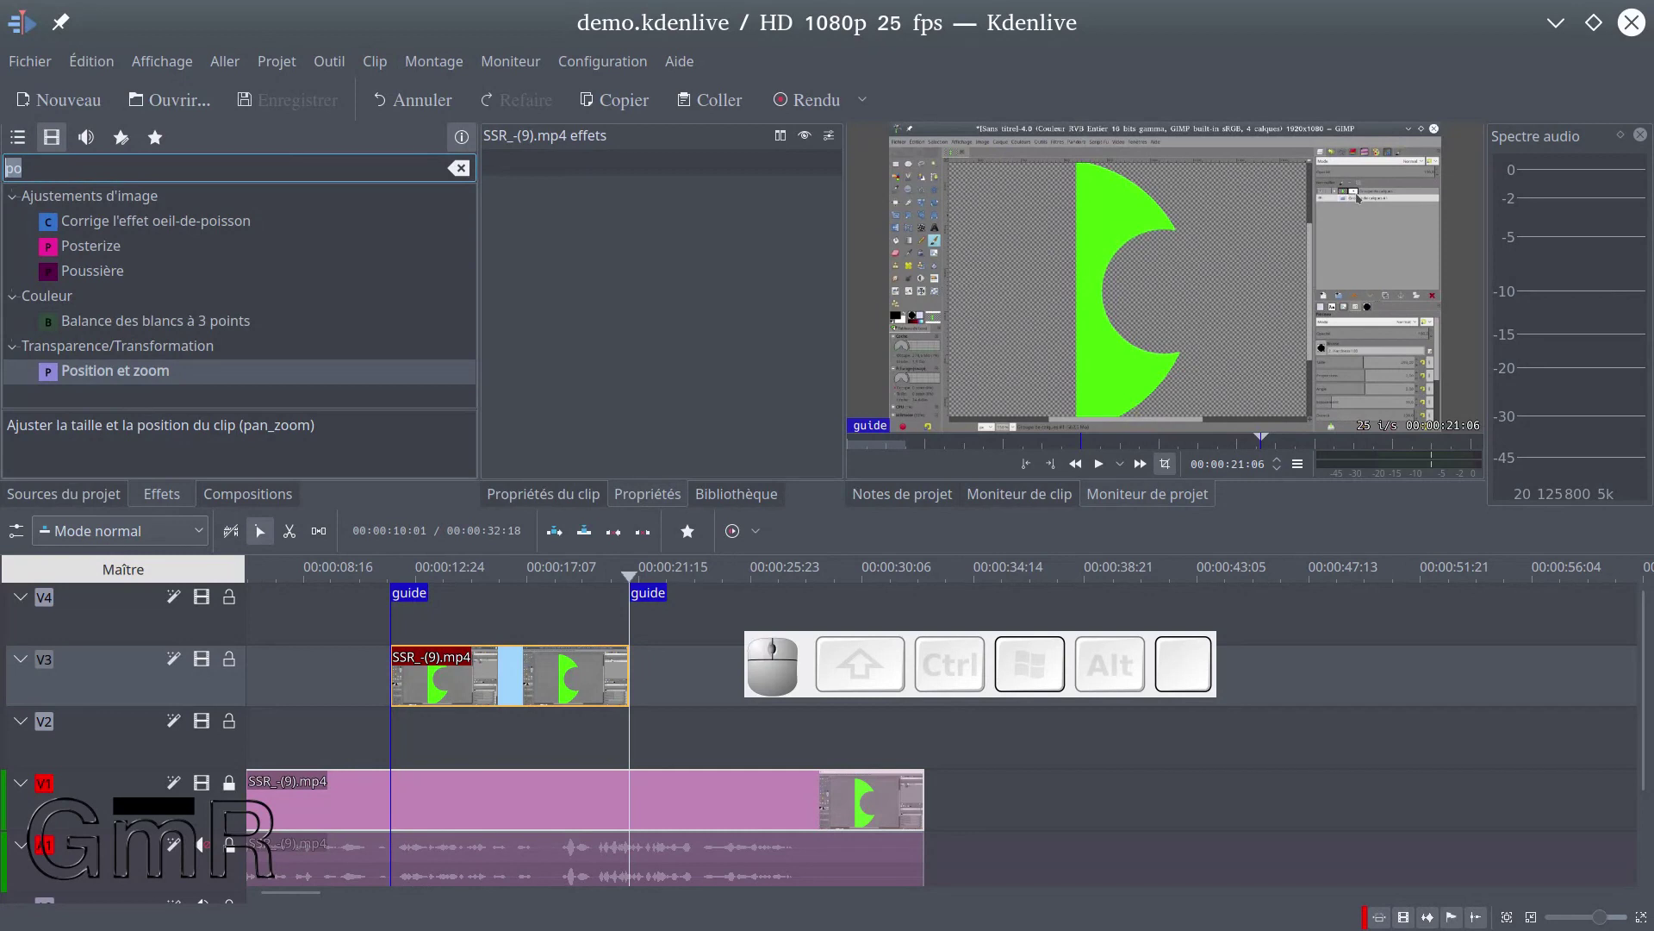
key(BackSpace)
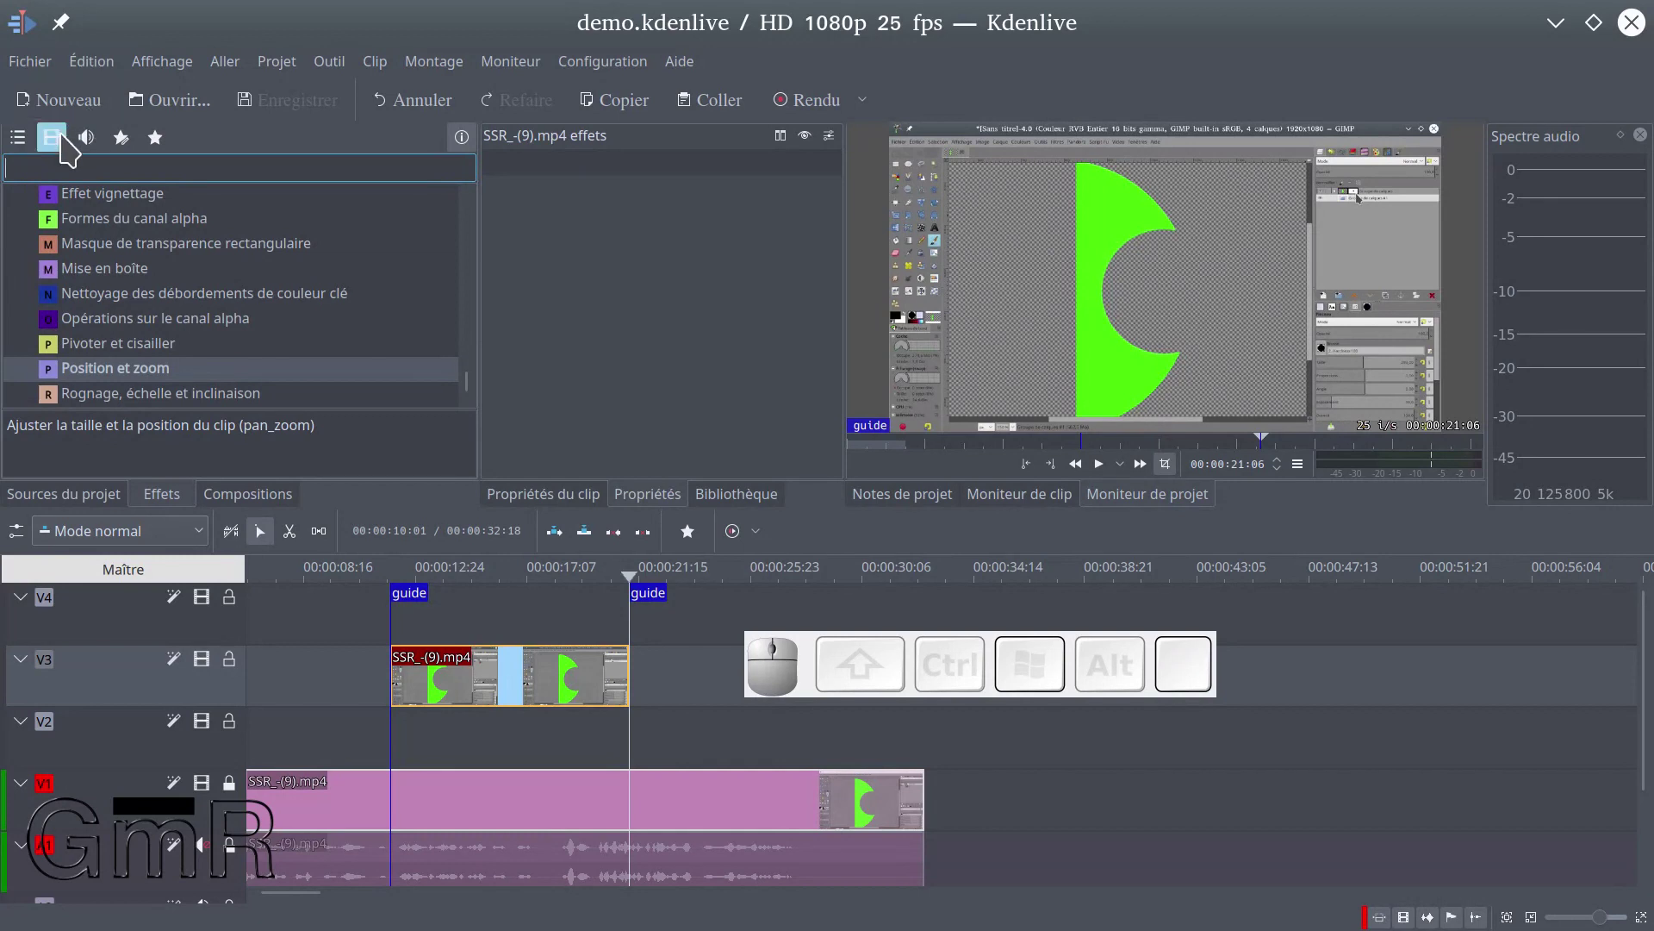
click(21, 137)
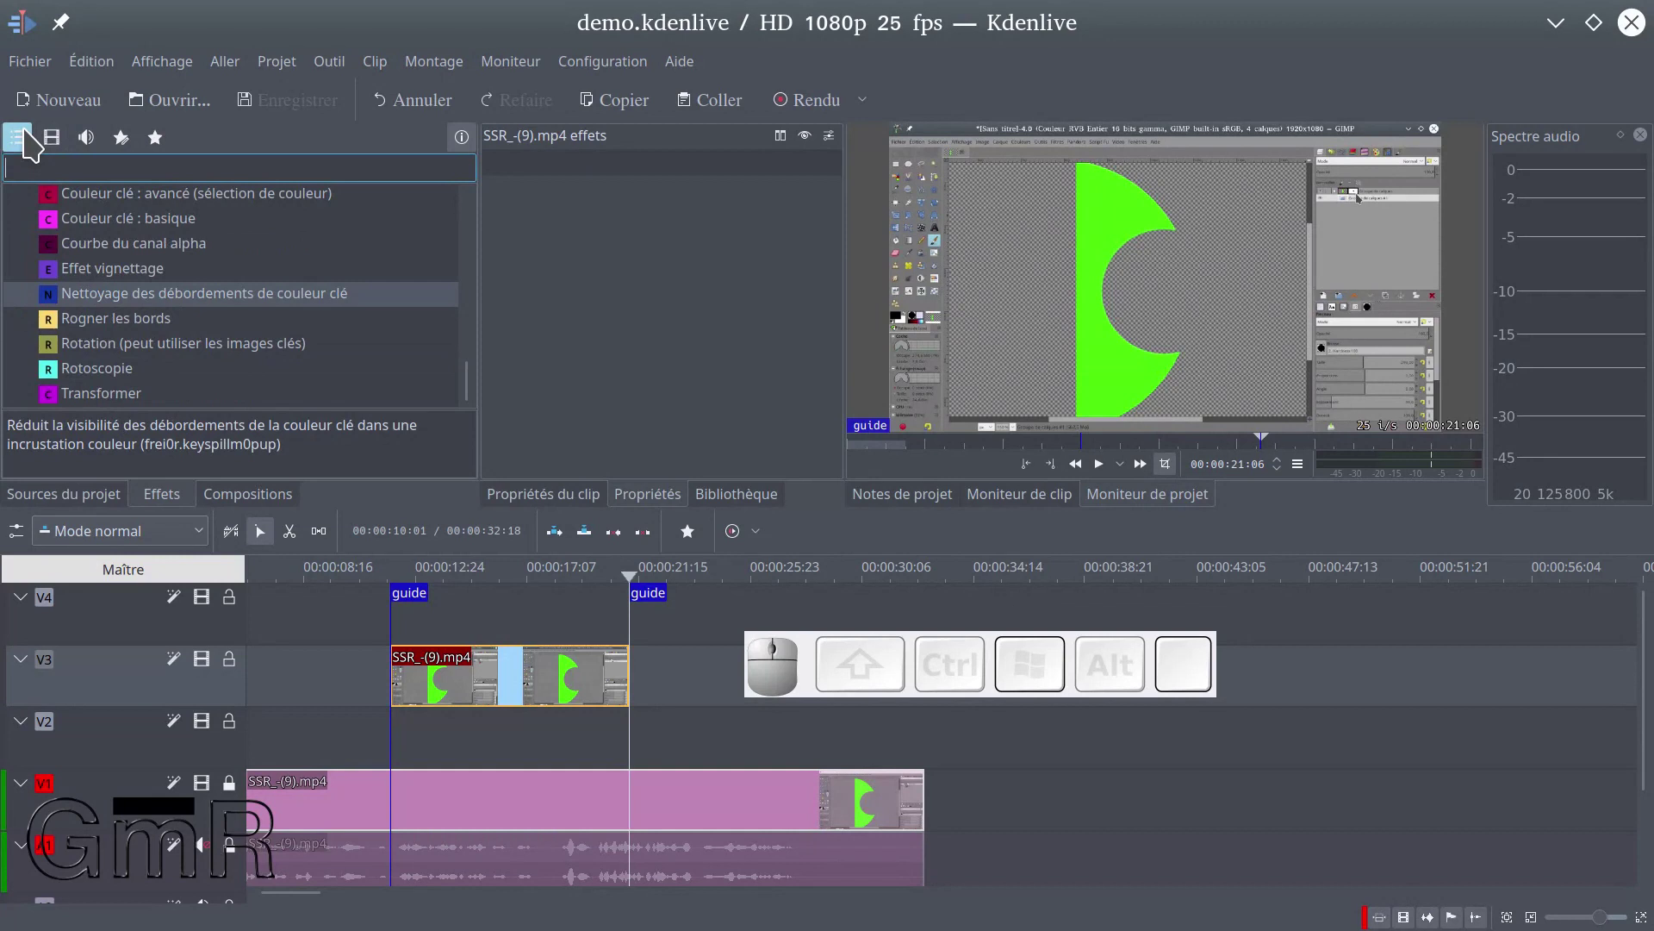
text(ro)
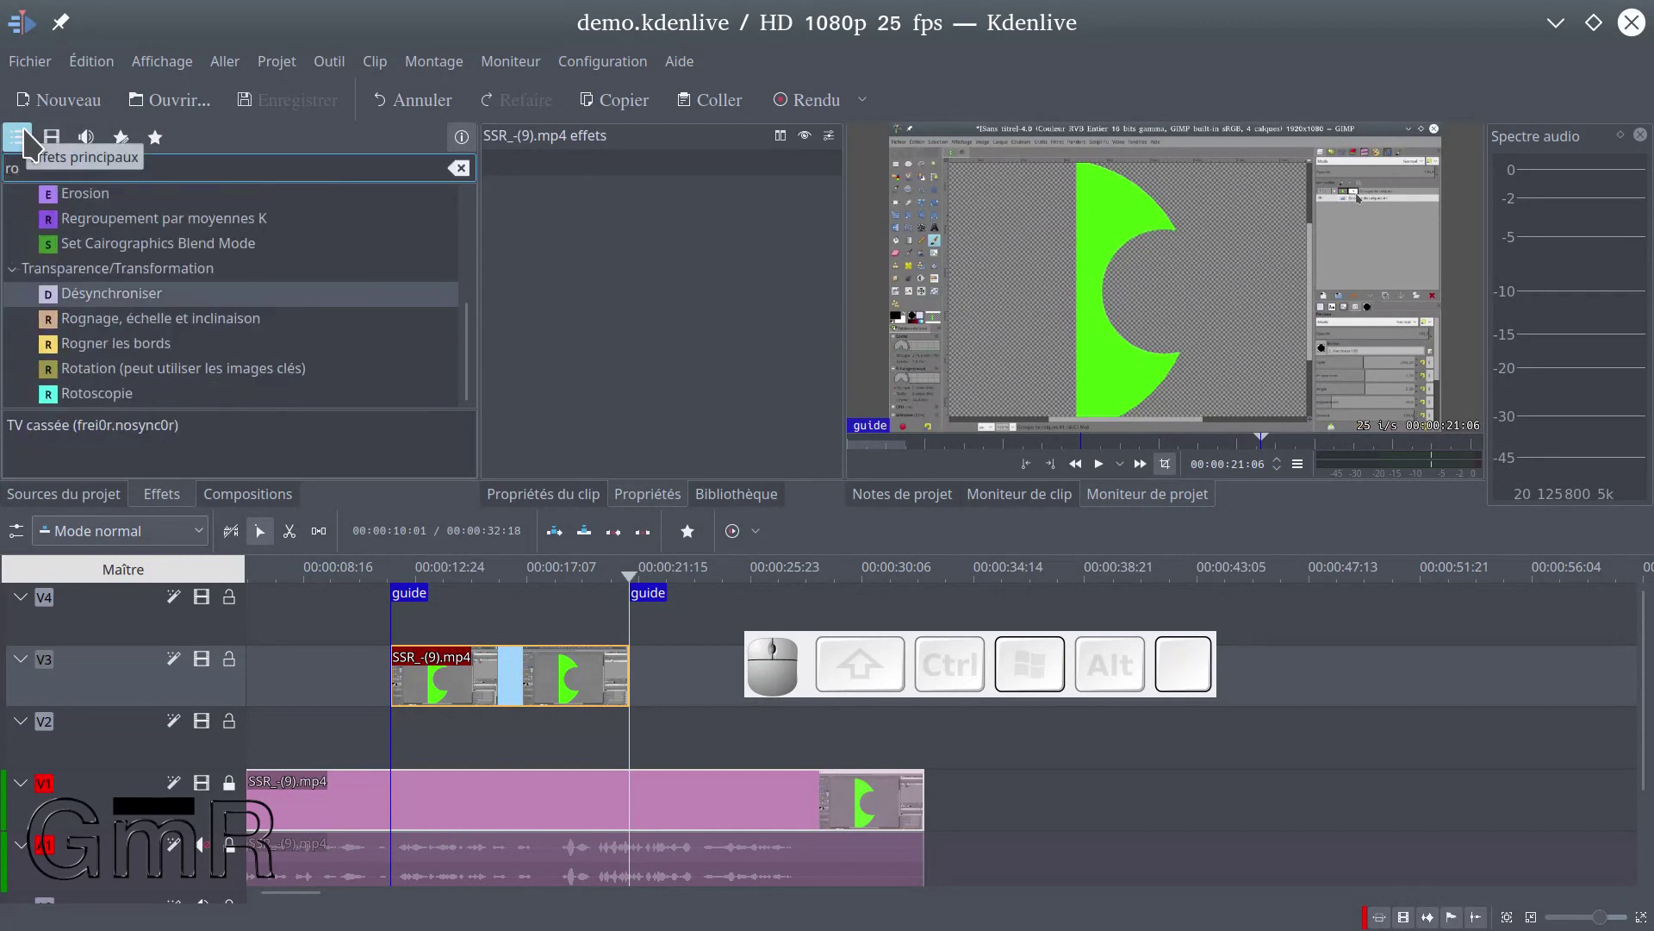
text(g)
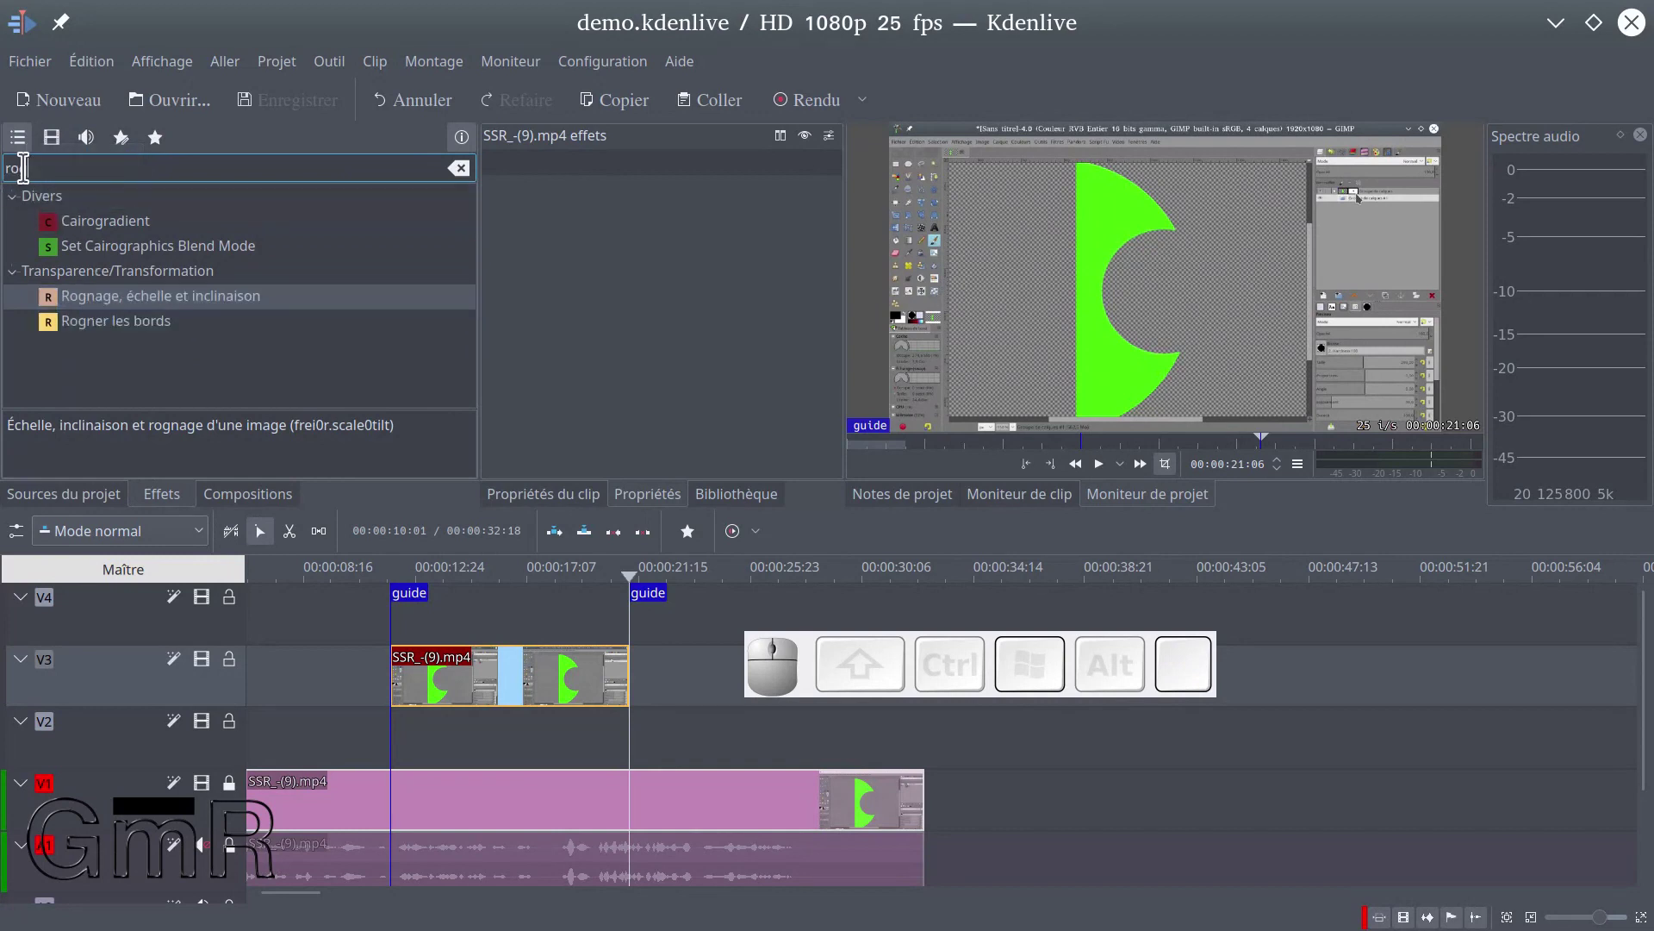
click(120, 325)
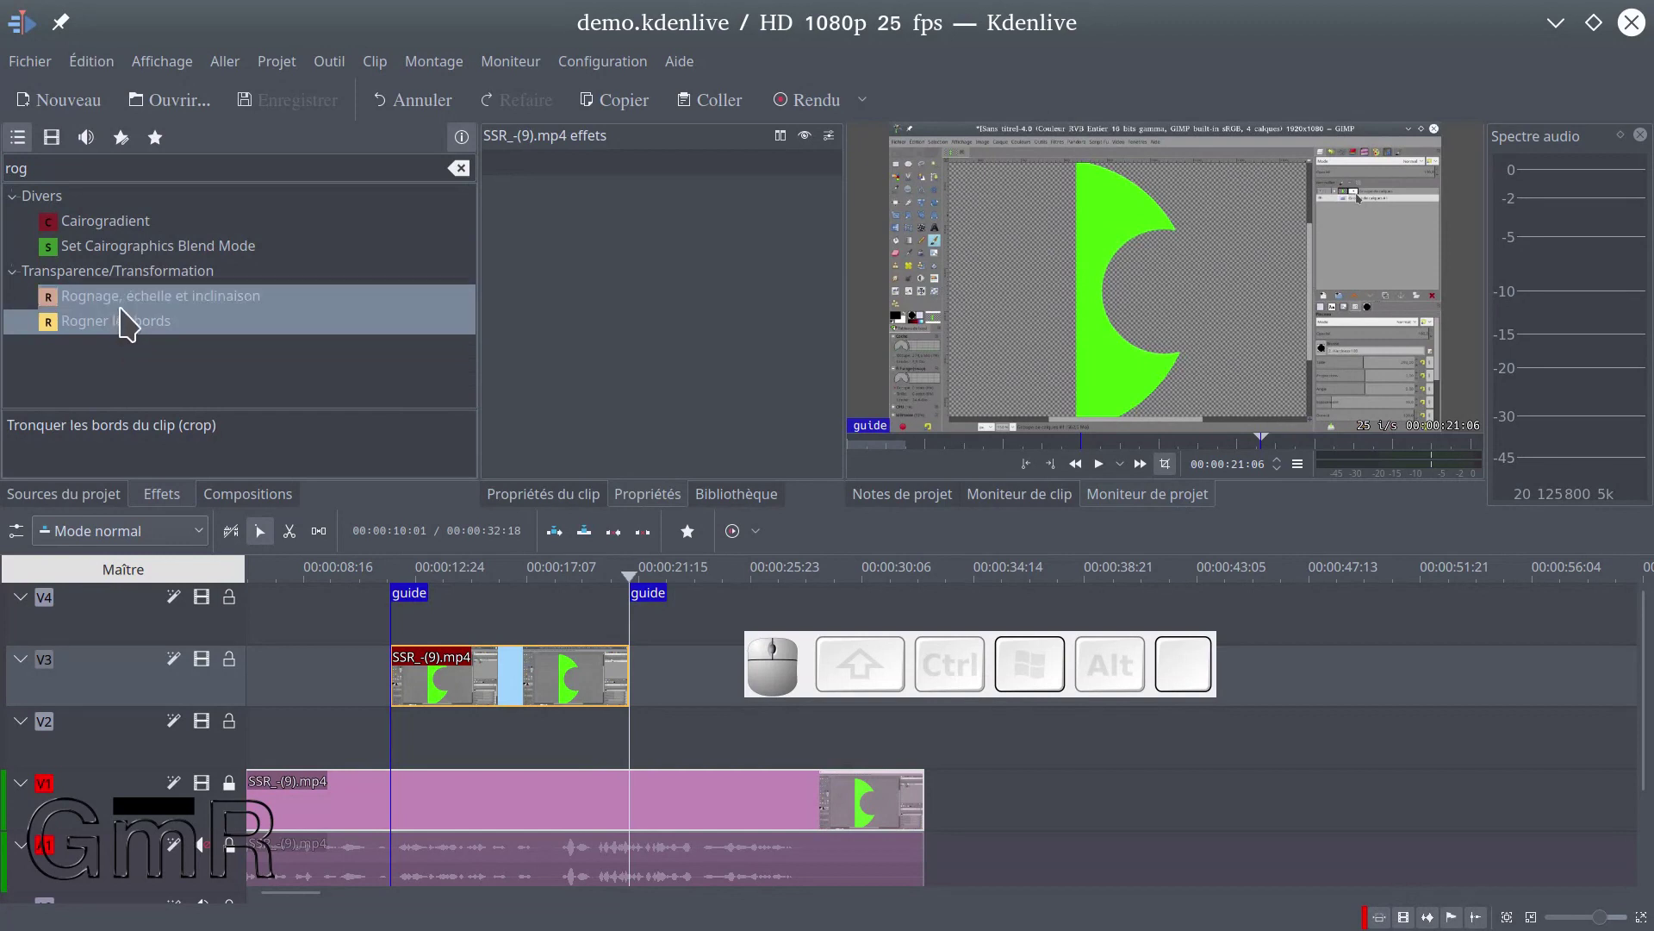
drag(90, 321, 499, 665)
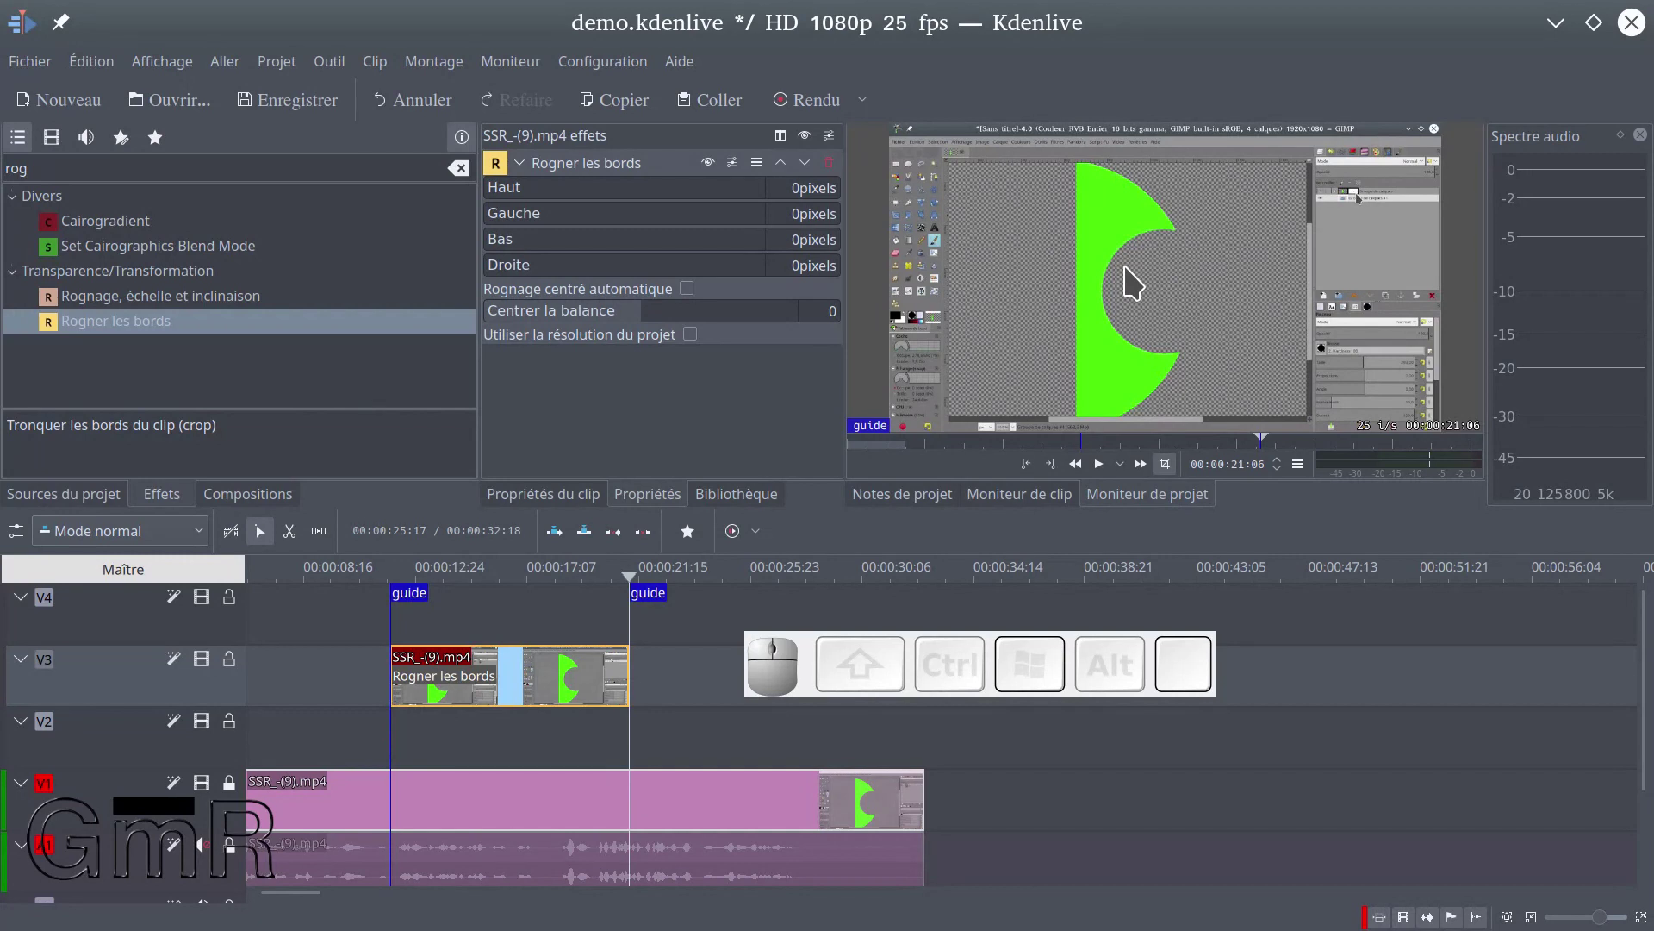
Hide the video of track V1 and place the playhead at 00:00:16:05 inside the V3 clip
click(201, 785)
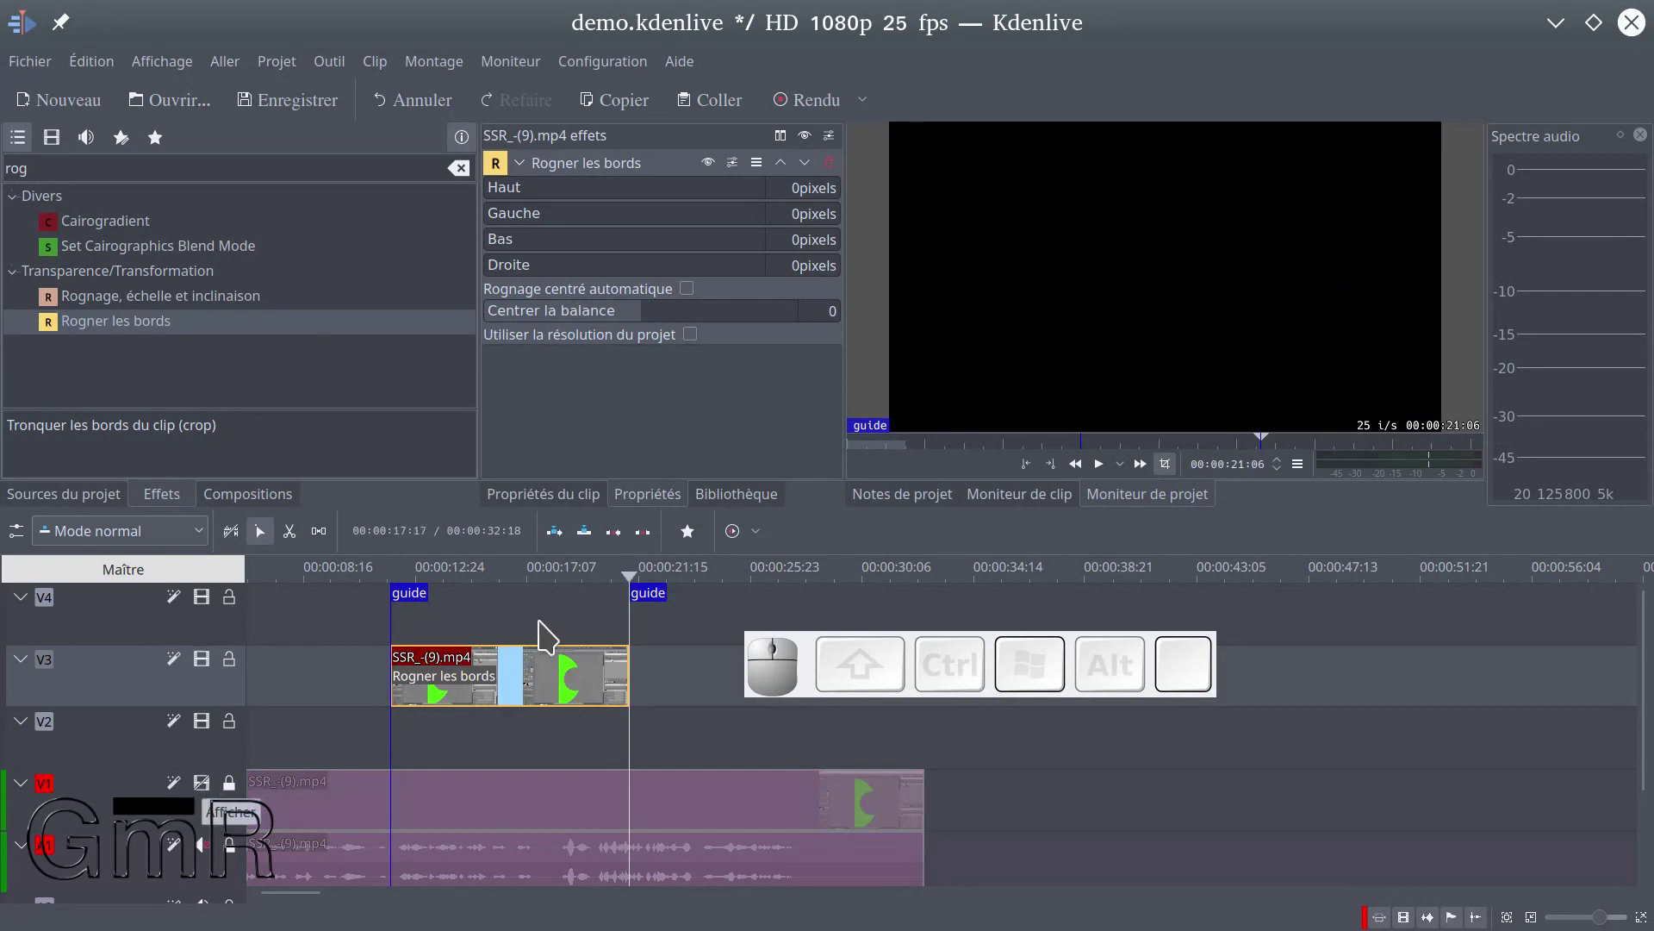
click(499, 599)
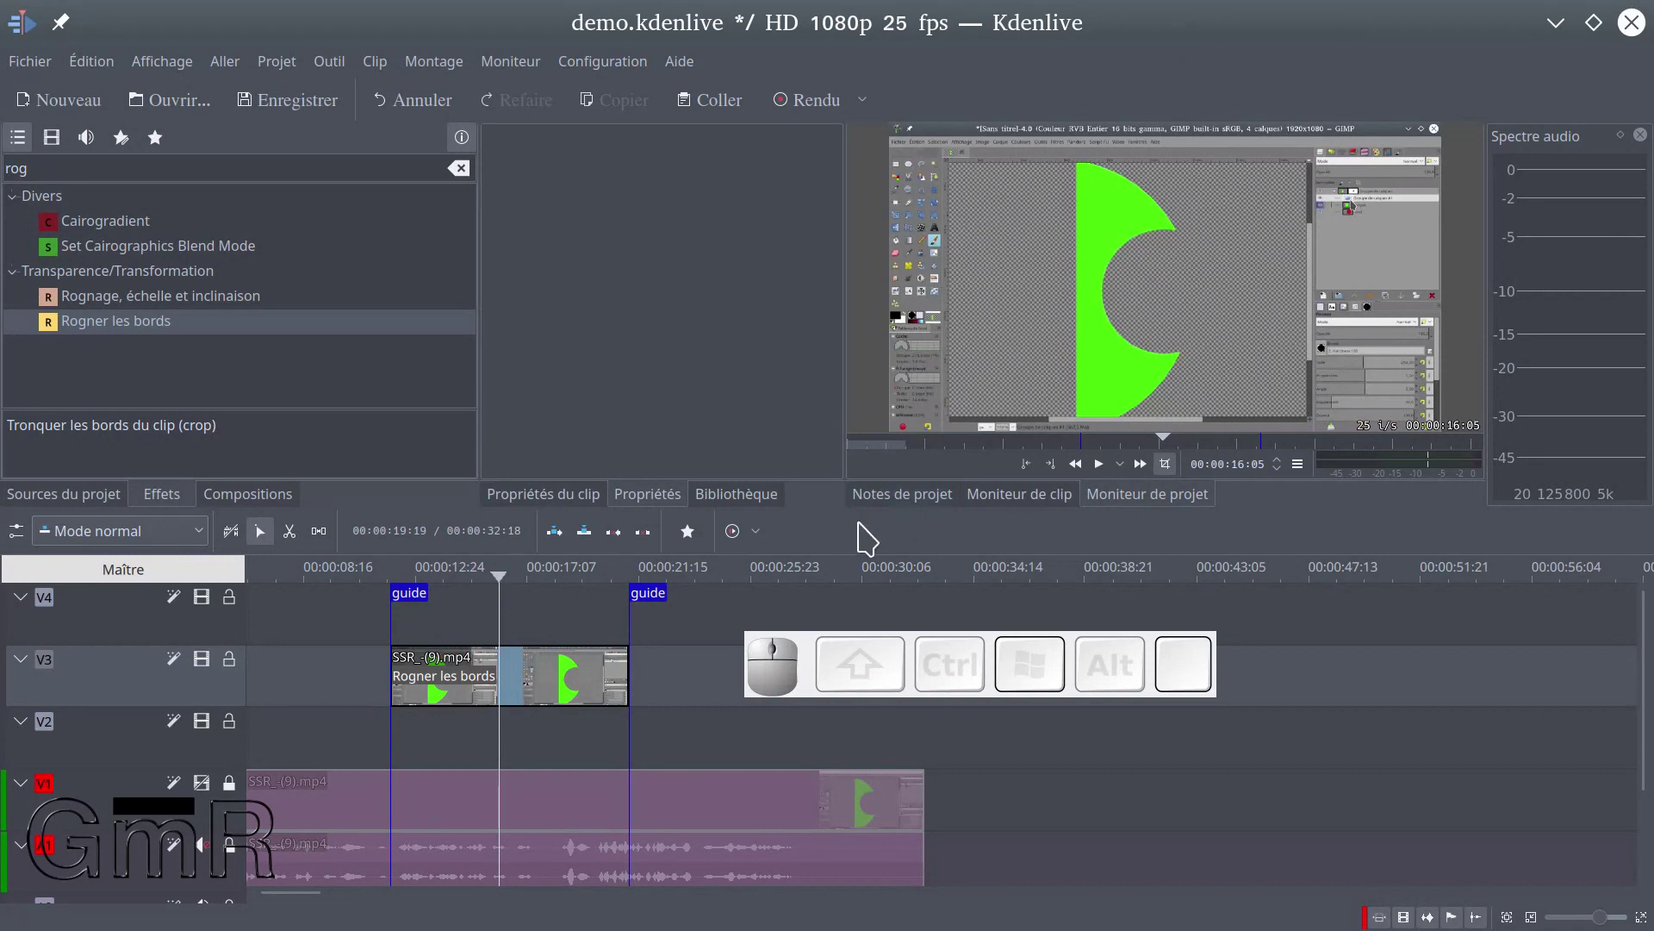
Enlarge the project monitor in height and width, and narrow the effects list to widen the properties area
drag(859, 504, 841, 597)
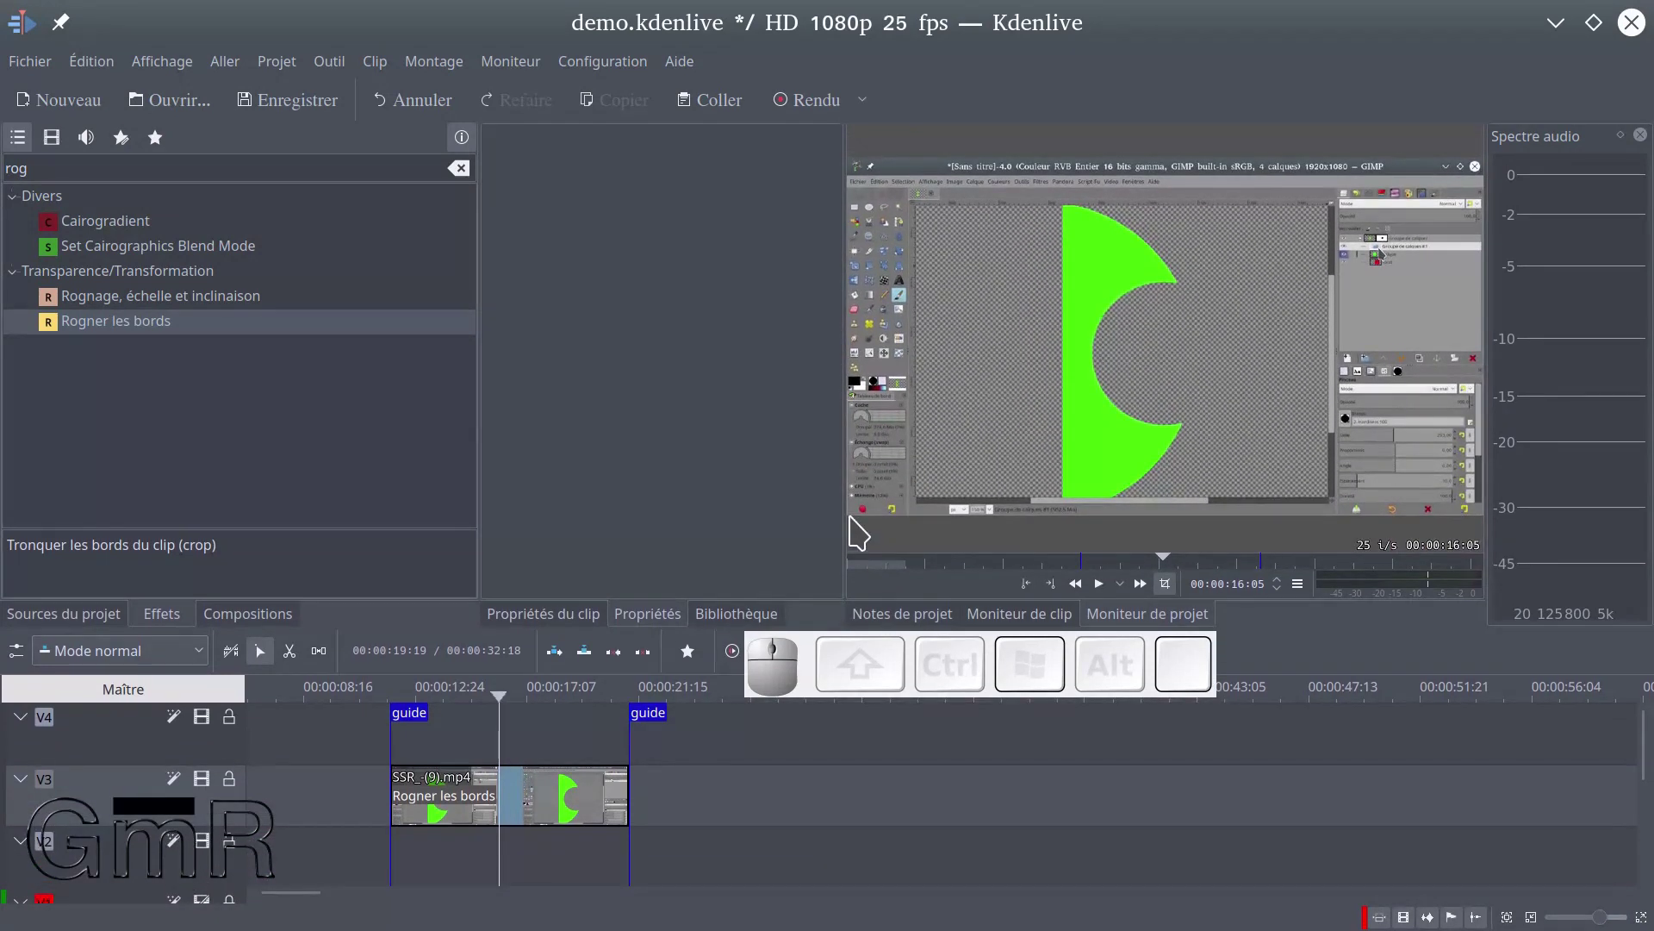
drag(844, 515, 726, 514)
drag(702, 515, 700, 515)
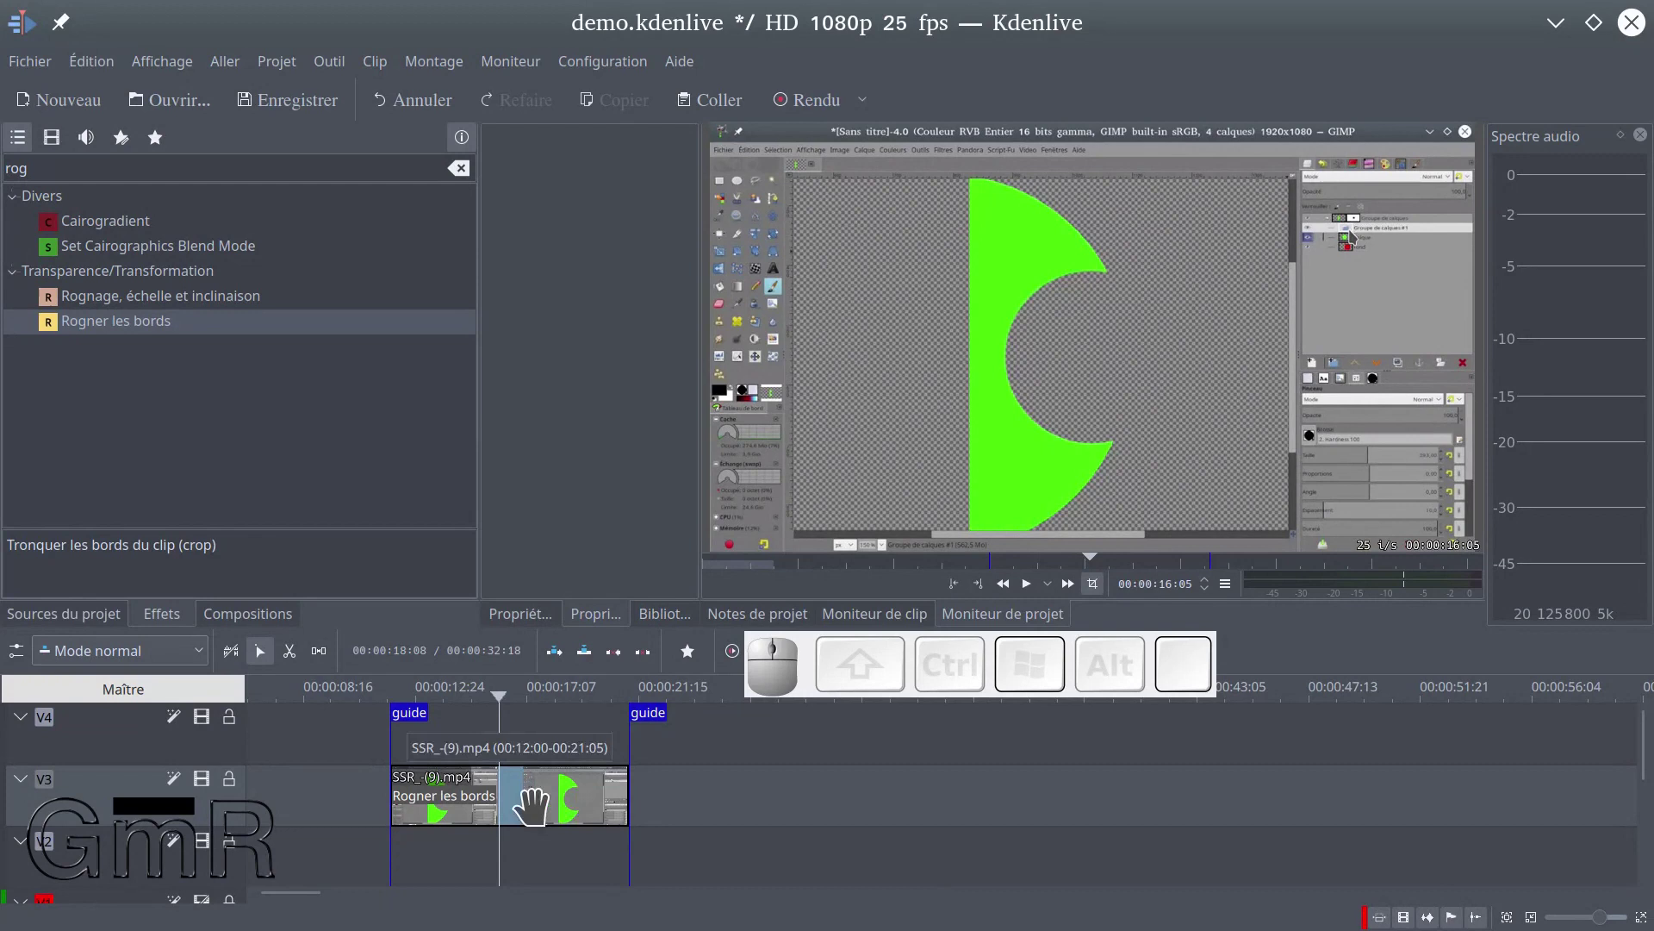
drag(481, 452, 353, 457)
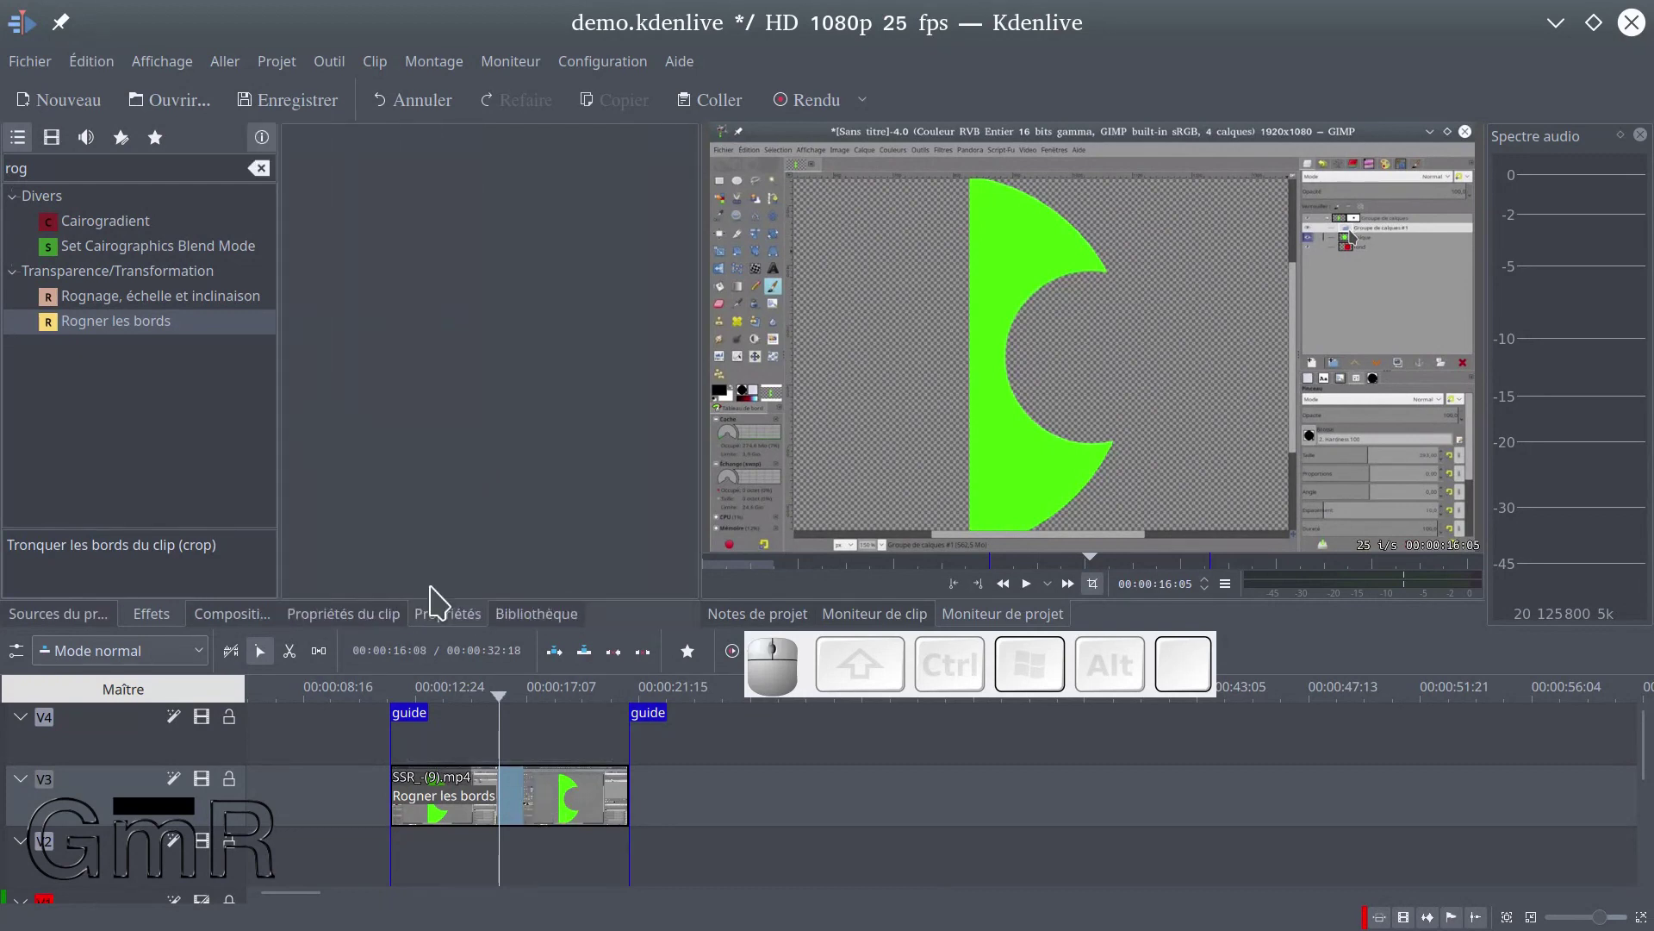
Crop the V3 clip around the GIMP layers list with Haut 108, Gauche 732 and Bas 359 pixels
click(469, 784)
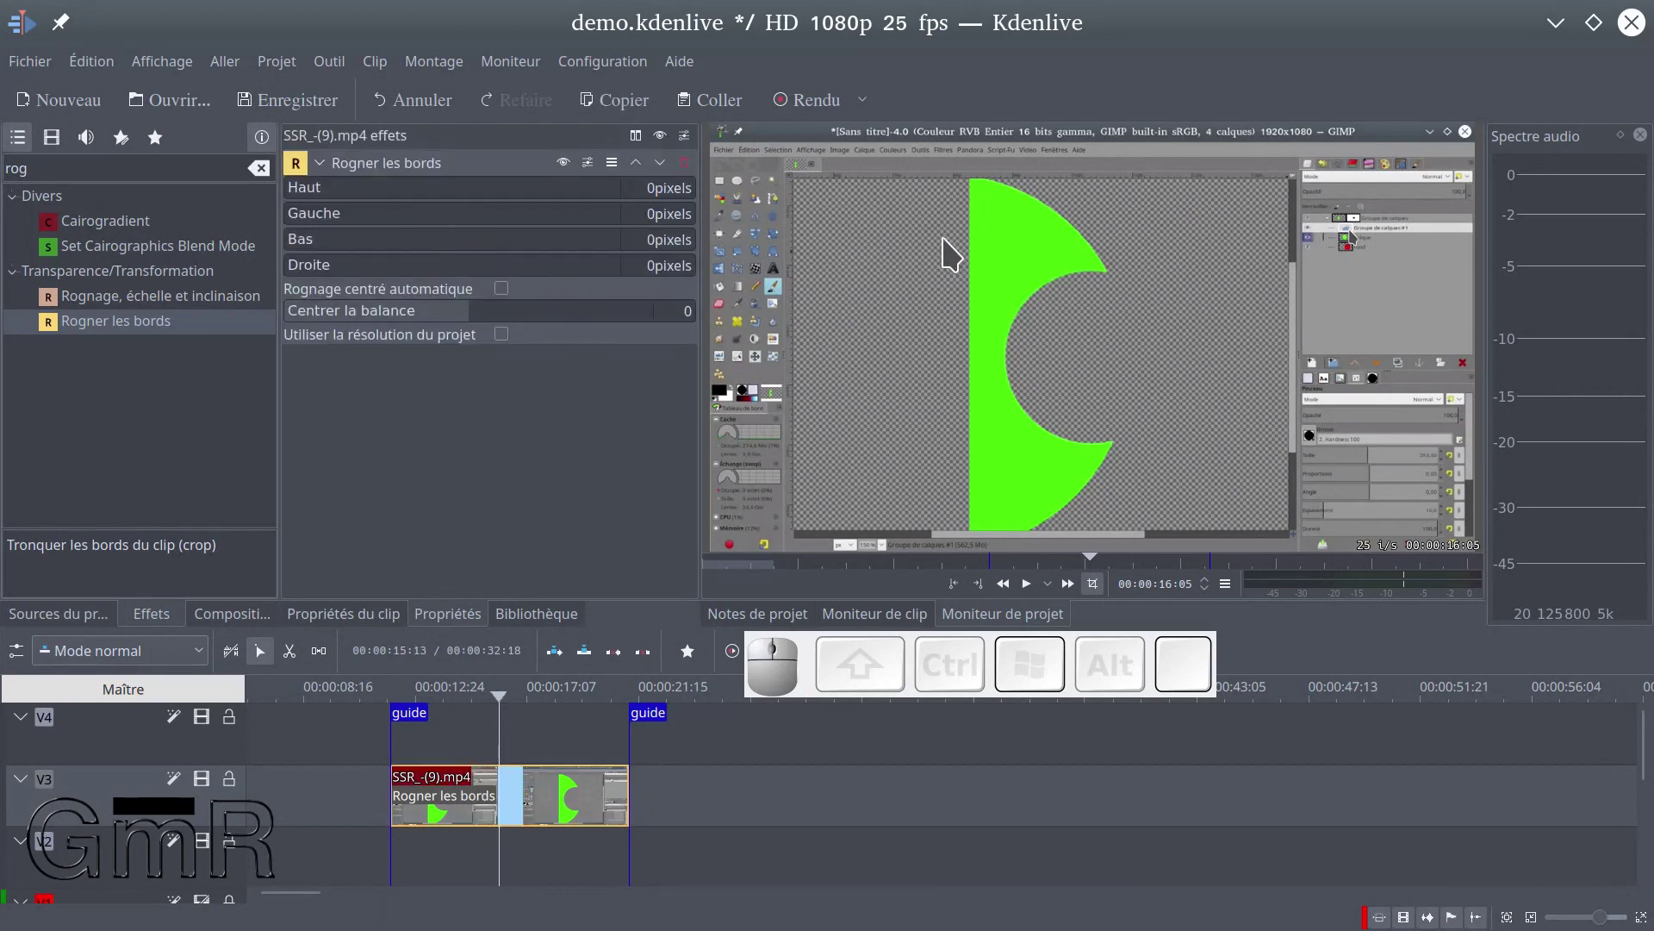
click(308, 187)
drag(307, 186, 392, 255)
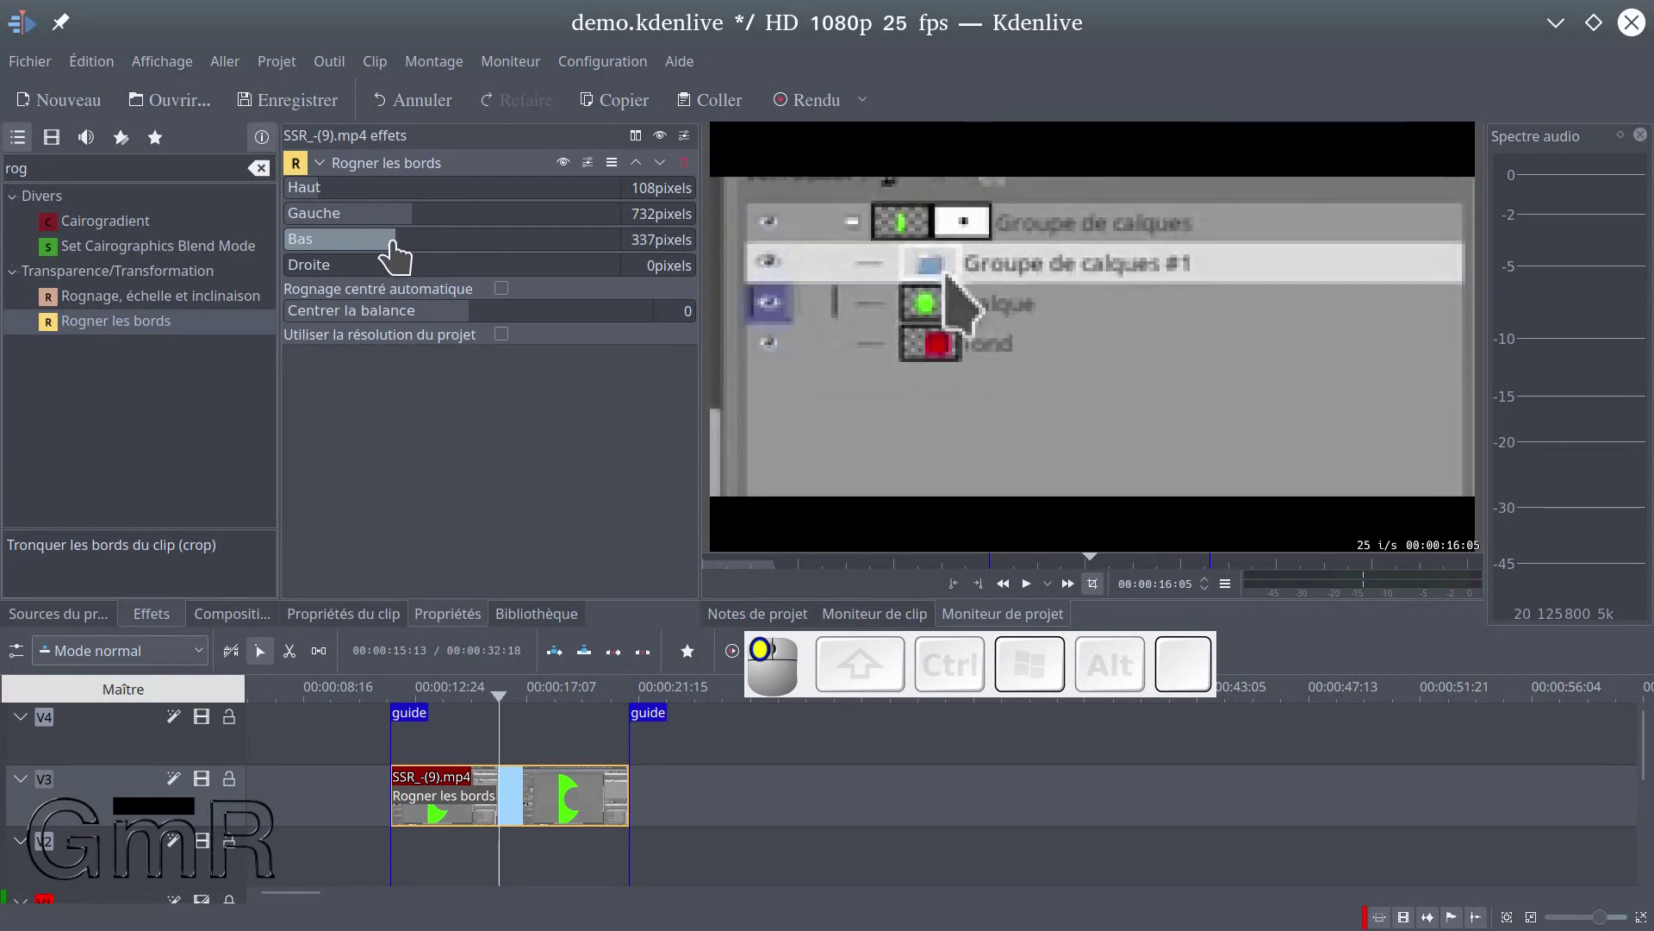
scroll(395, 254, up, 1)
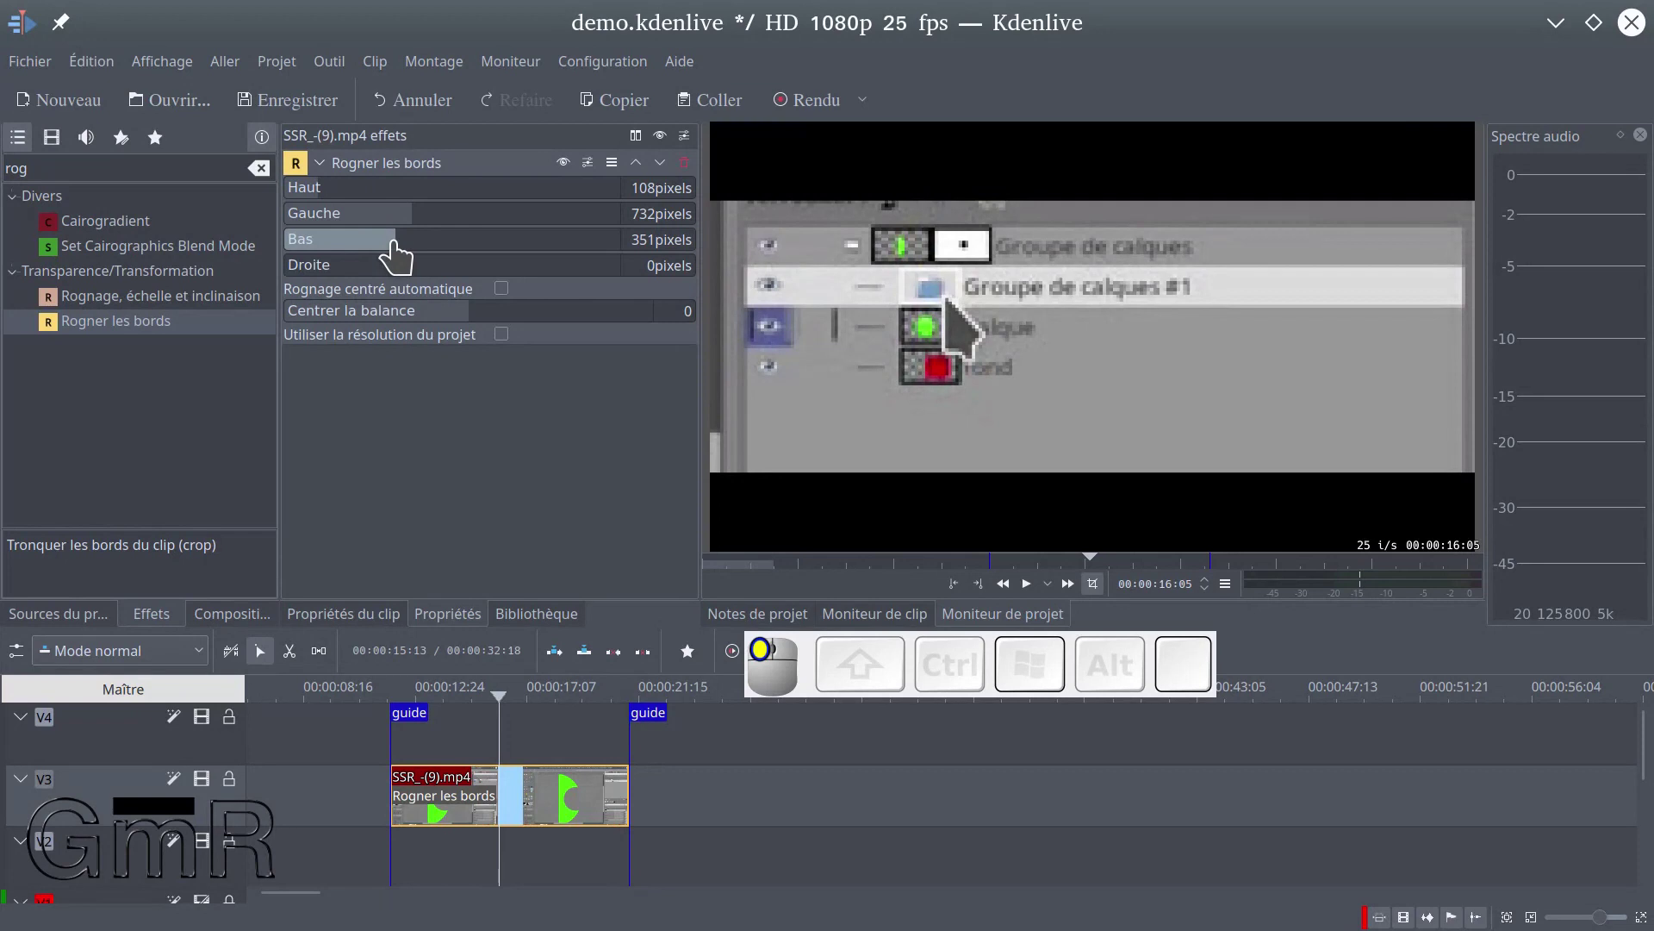
scroll(396, 254, up, 1)
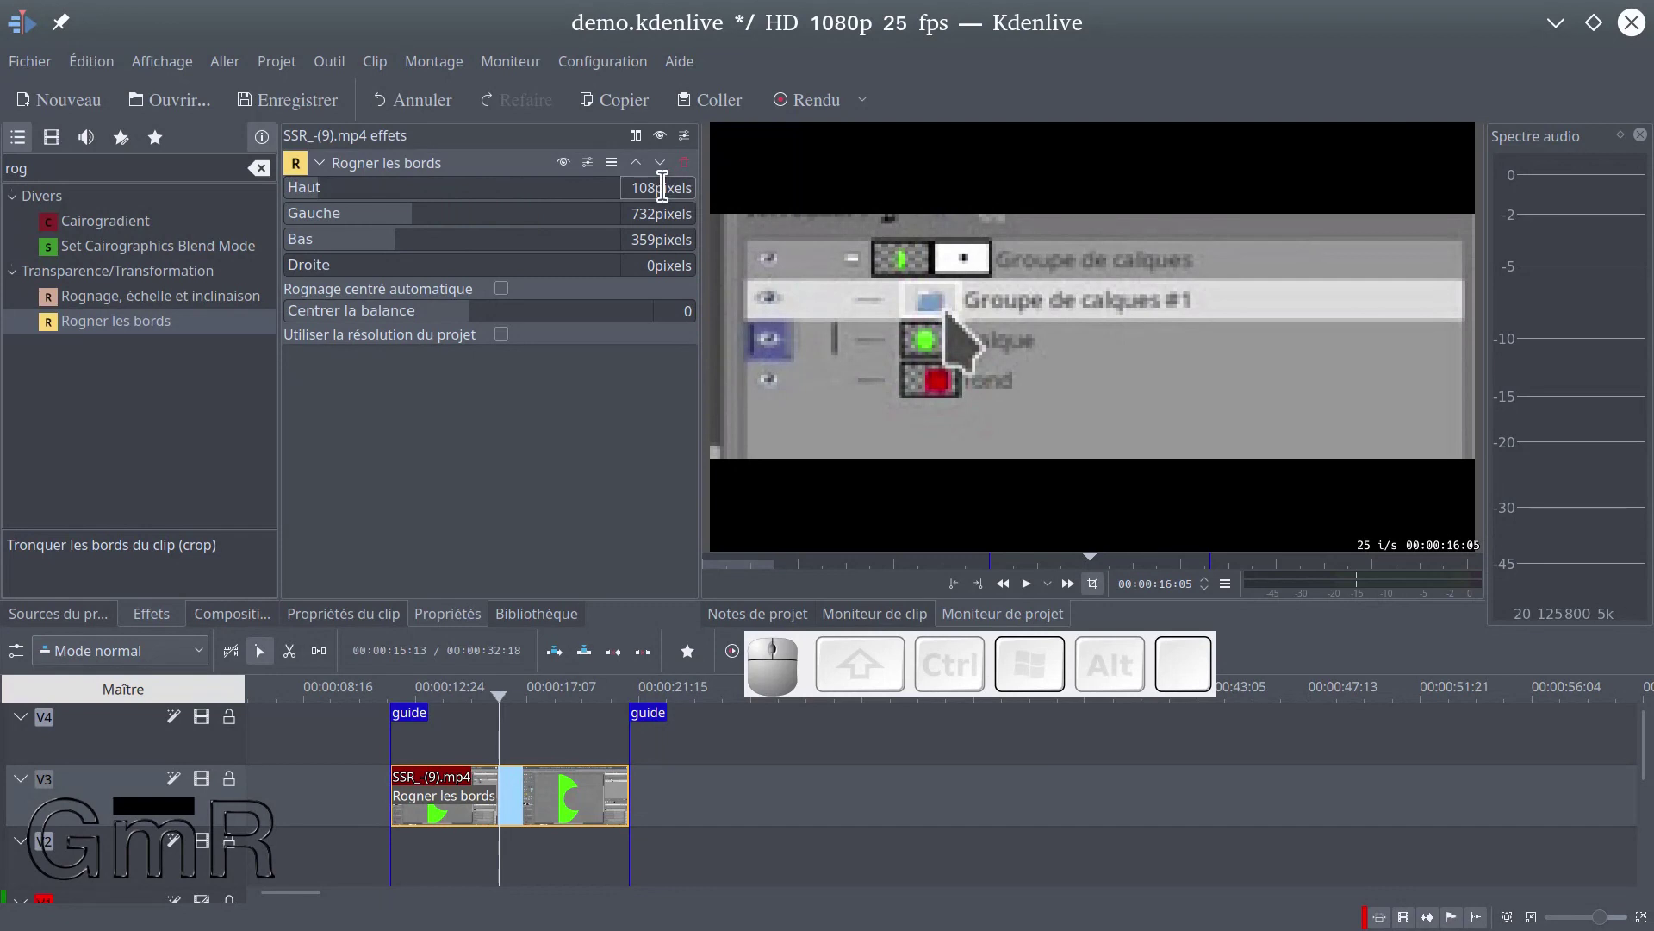
Reduce the Haut crop of the V3 clip to 60 pixels
scroll(662, 187, down, 8)
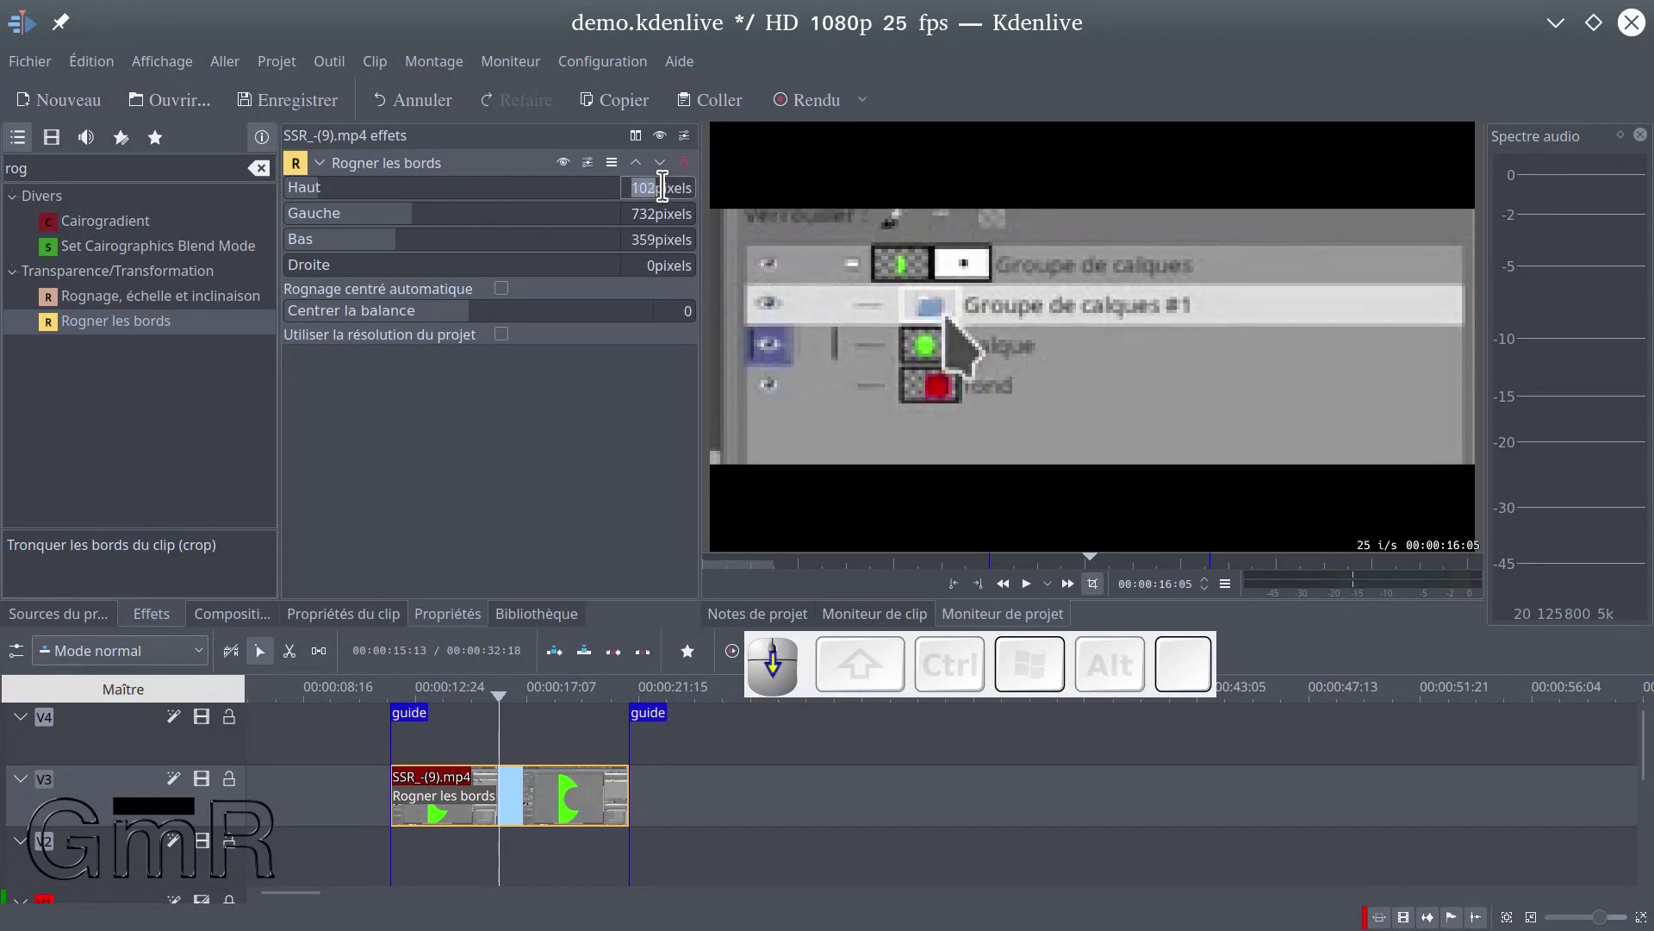
scroll(663, 187, down, 10)
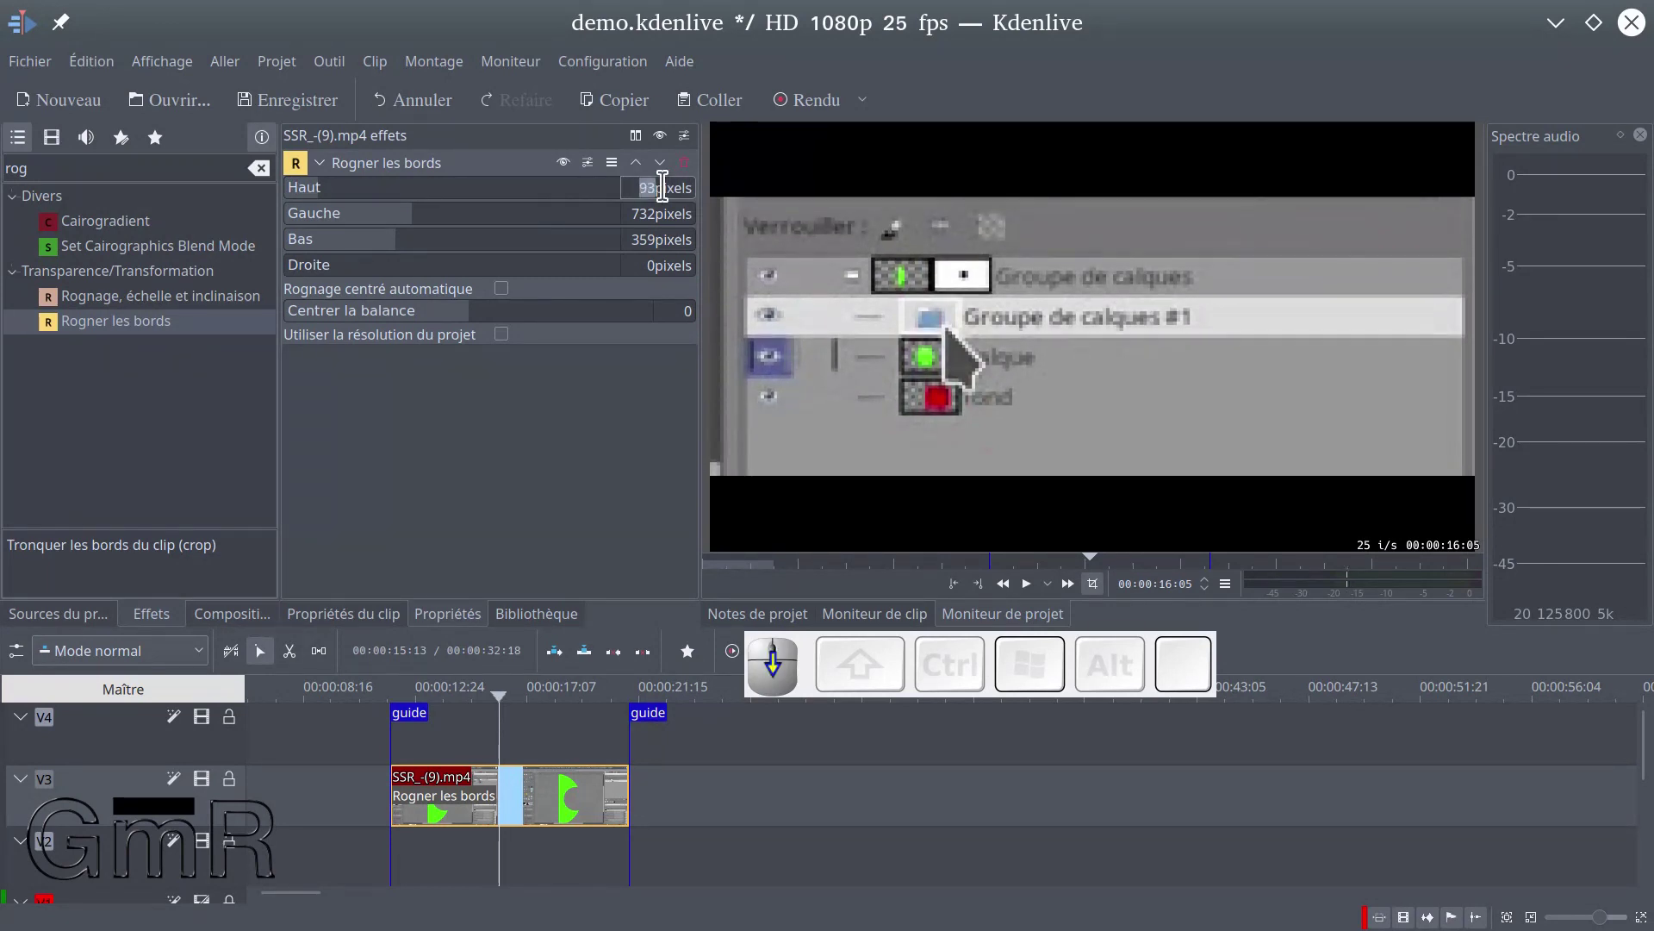
scroll(663, 187, down, 12)
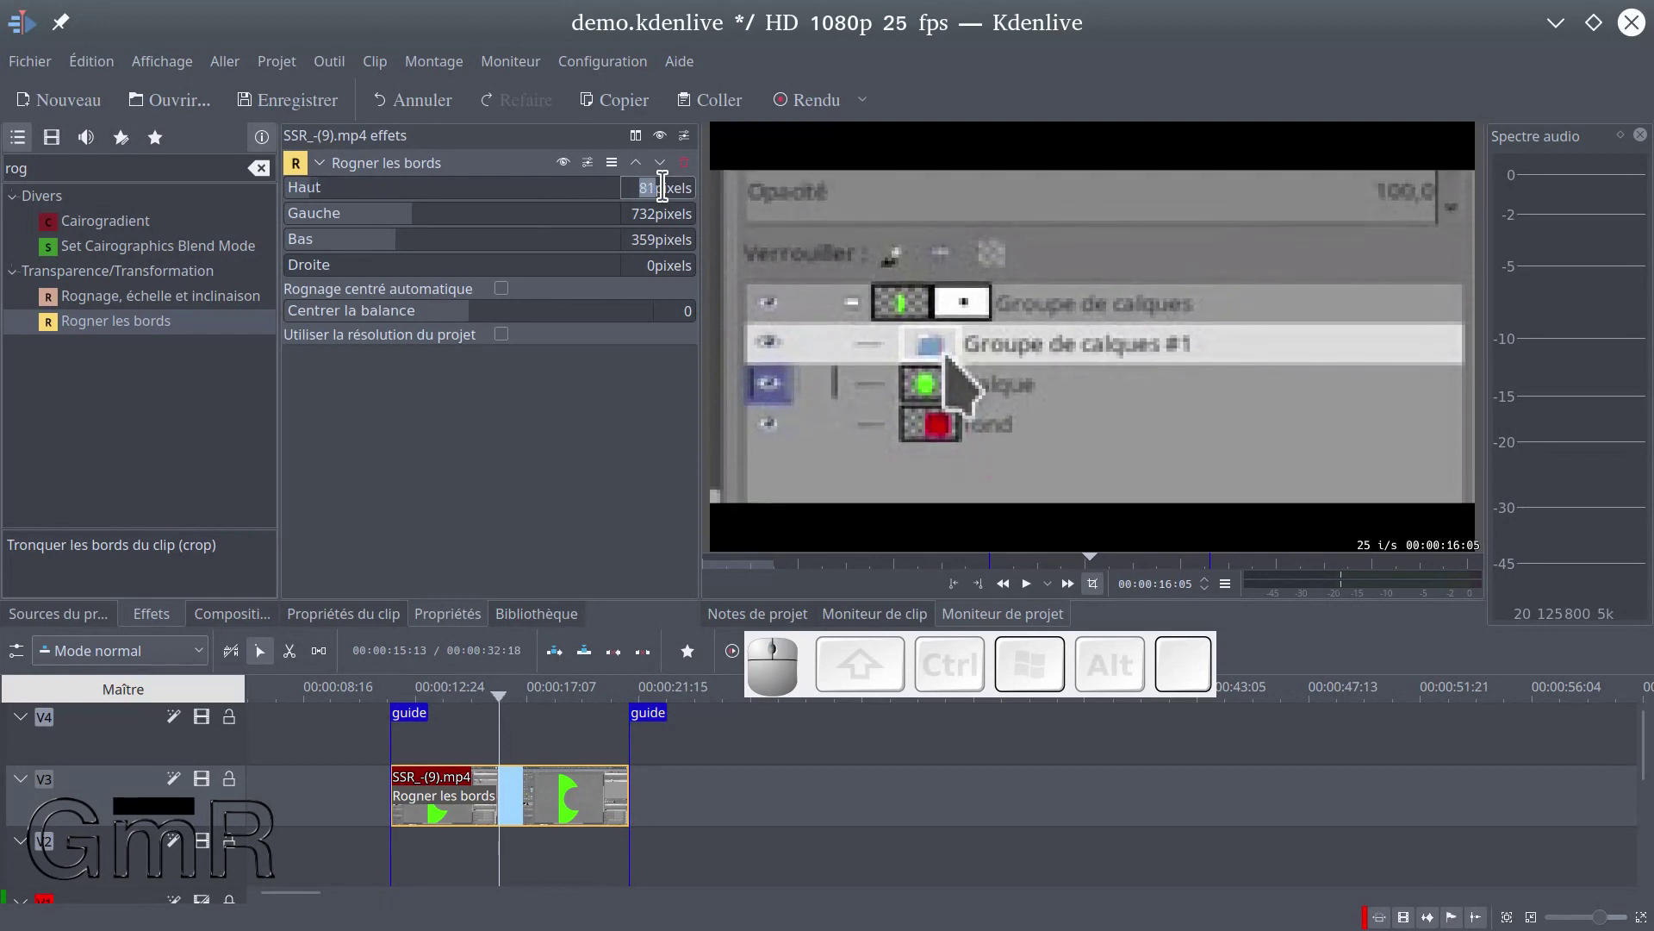
scroll(663, 187, down, 6)
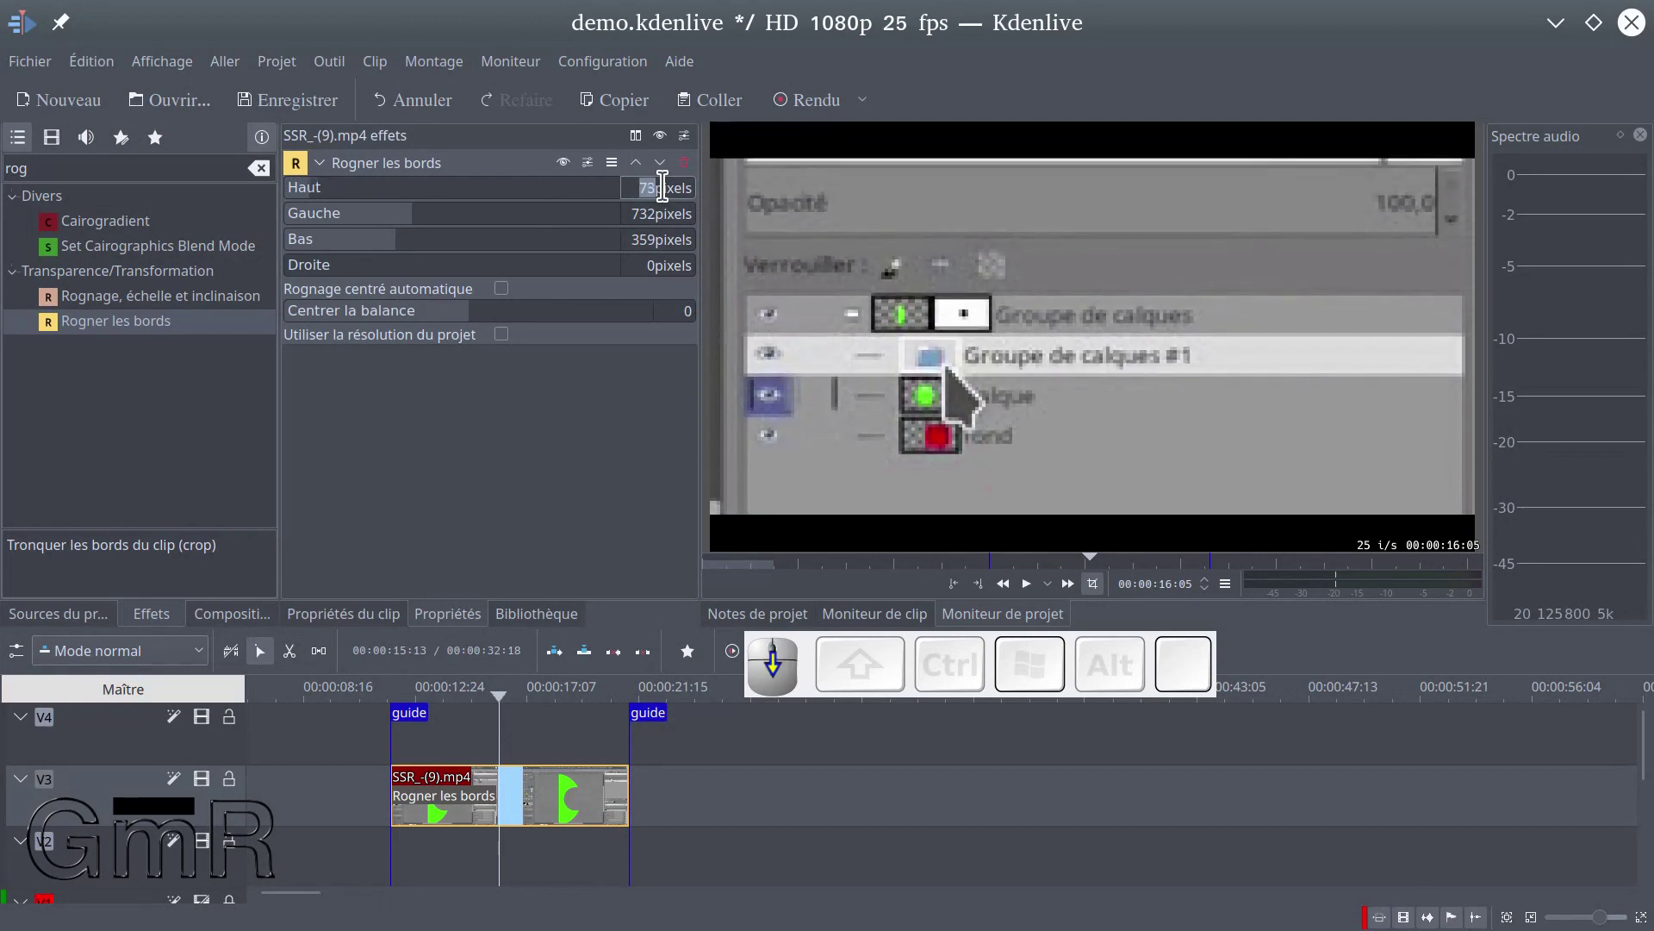
scroll(663, 187, down, 6)
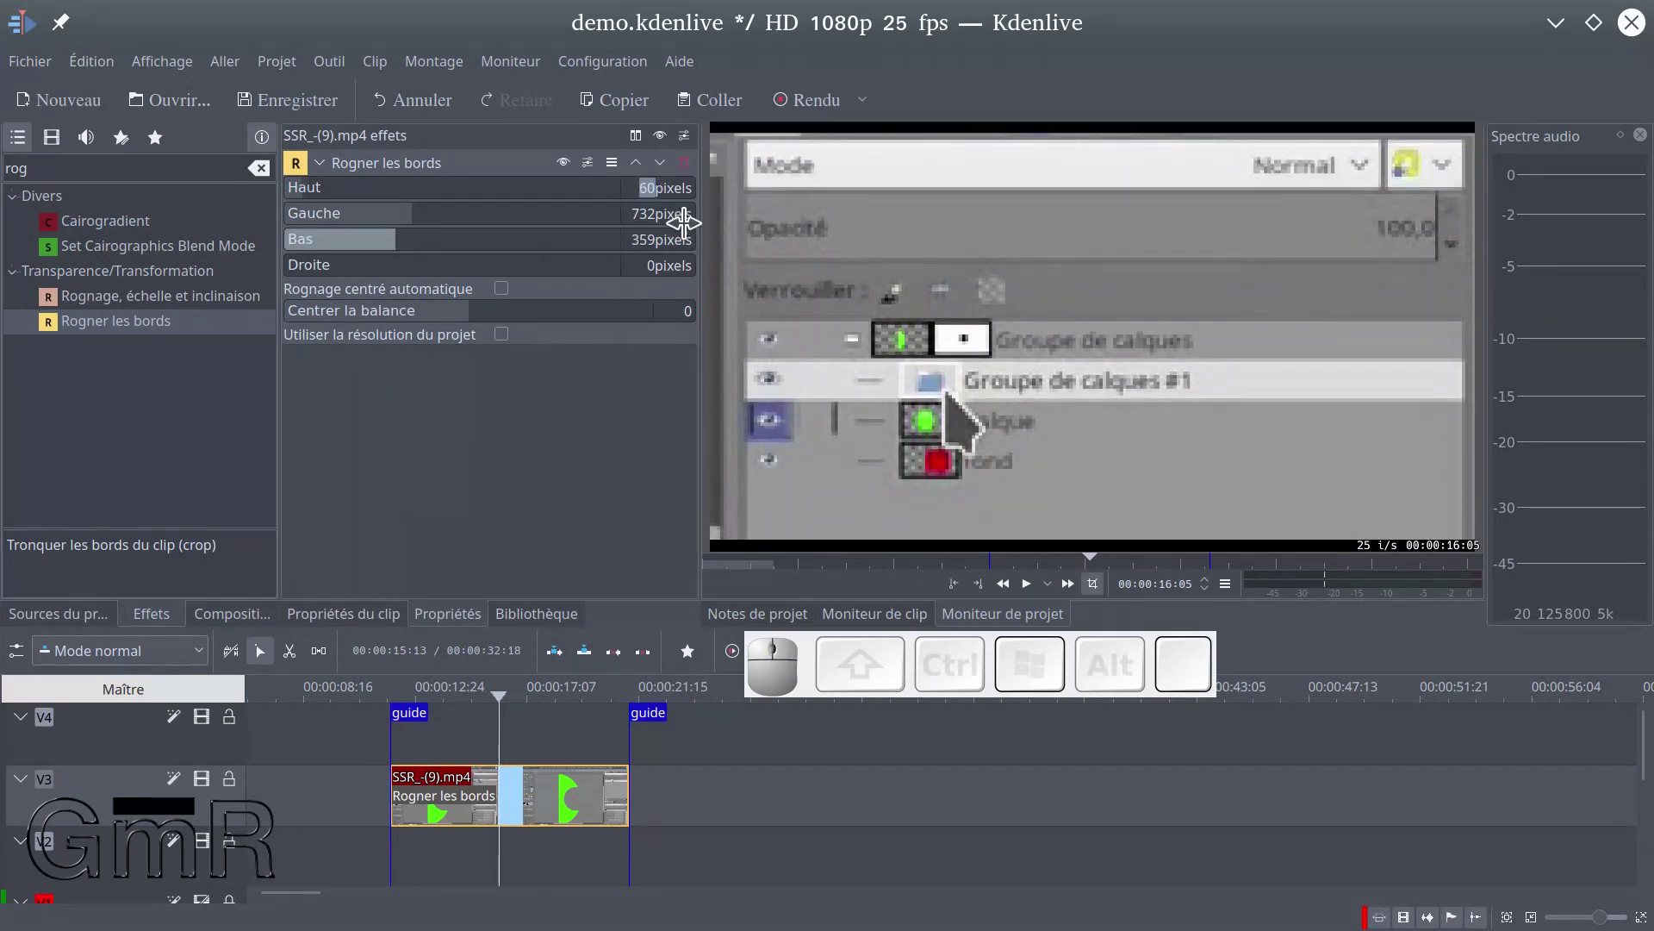
Adjust the Gauche crop of the V3 clip to 739 pixels
click(669, 215)
scroll(670, 215, down, 2)
scroll(669, 216, down, 3)
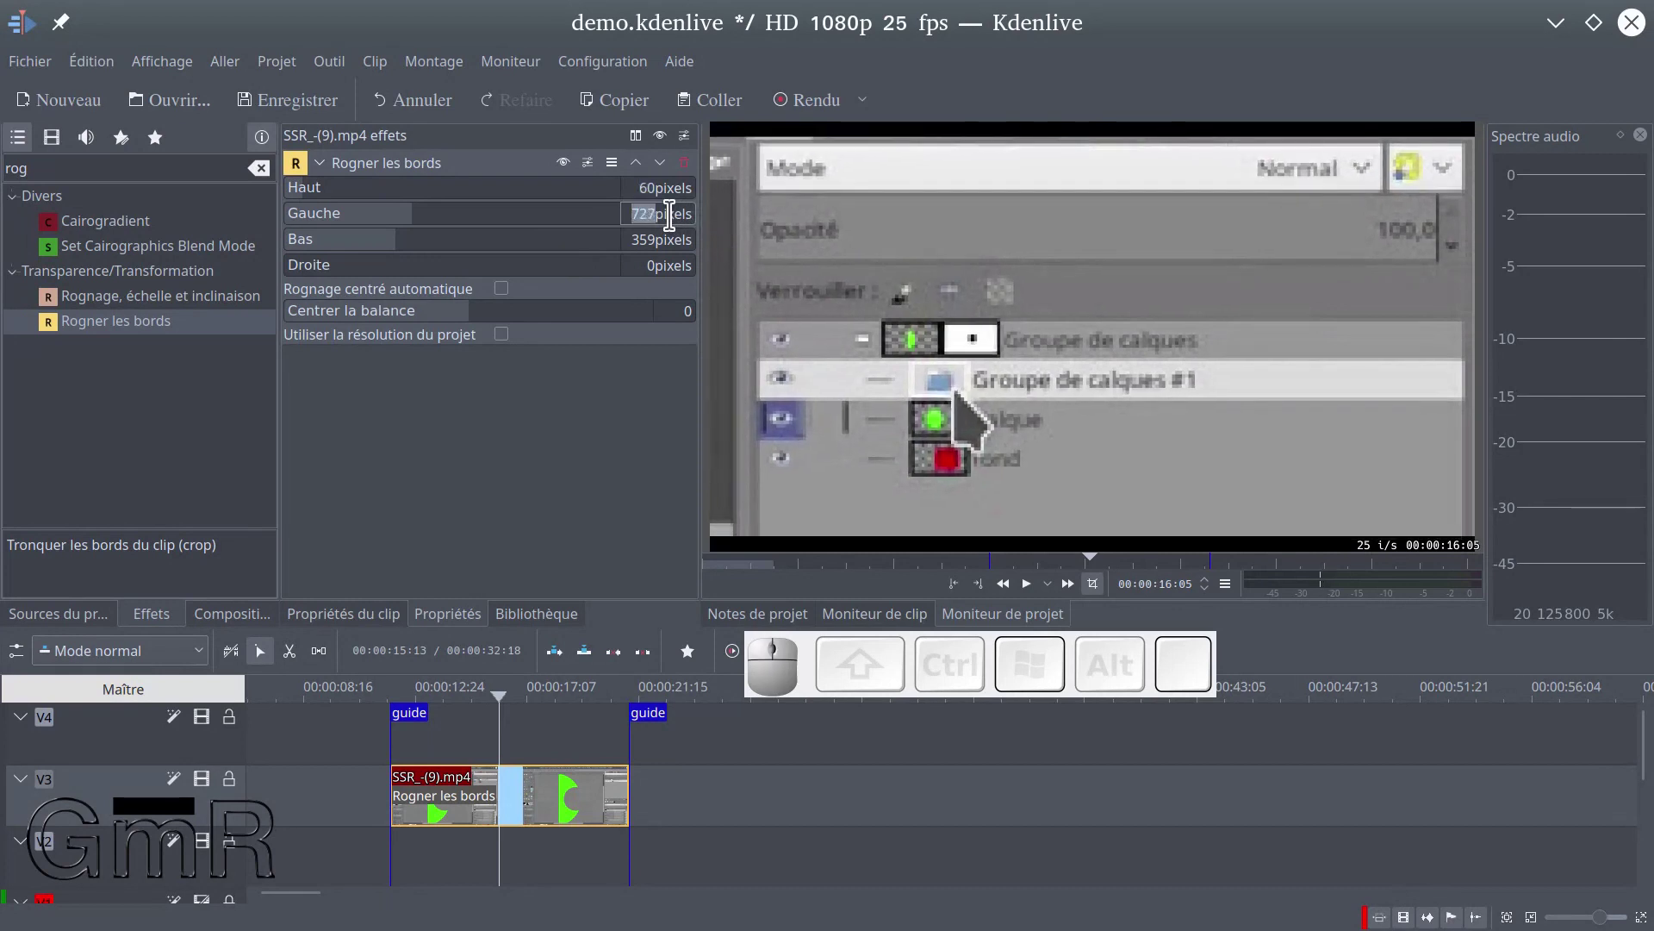
scroll(669, 216, up, 3)
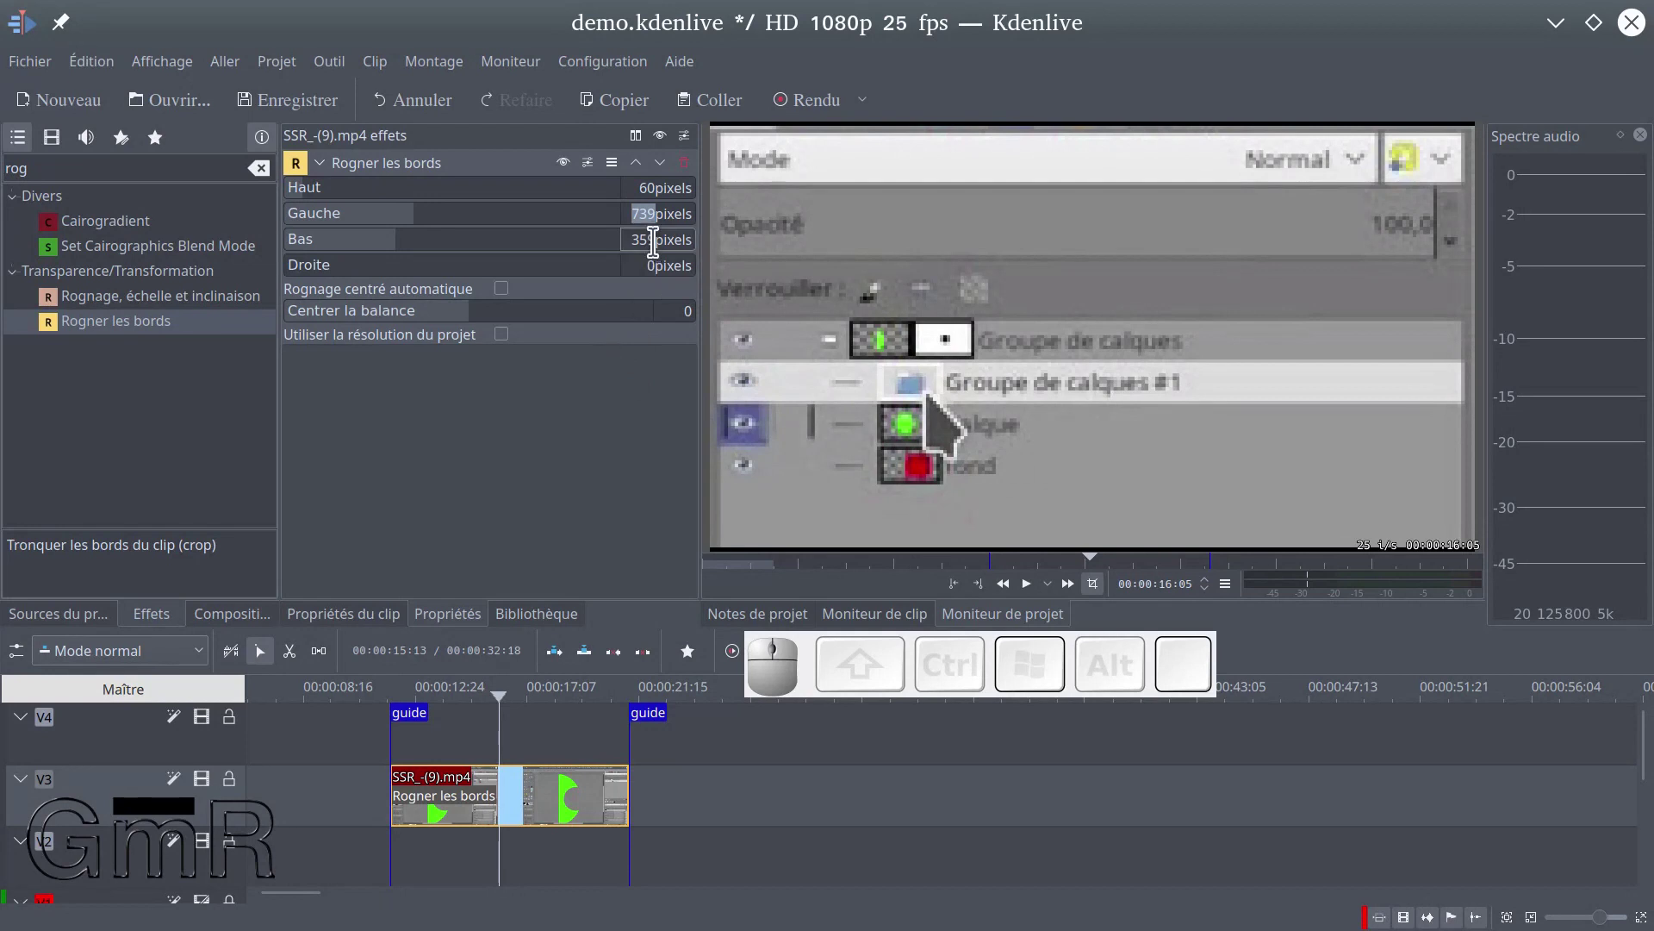
Increase the Bas crop of the V3 clip to 372 pixels
scroll(653, 242, up, 1)
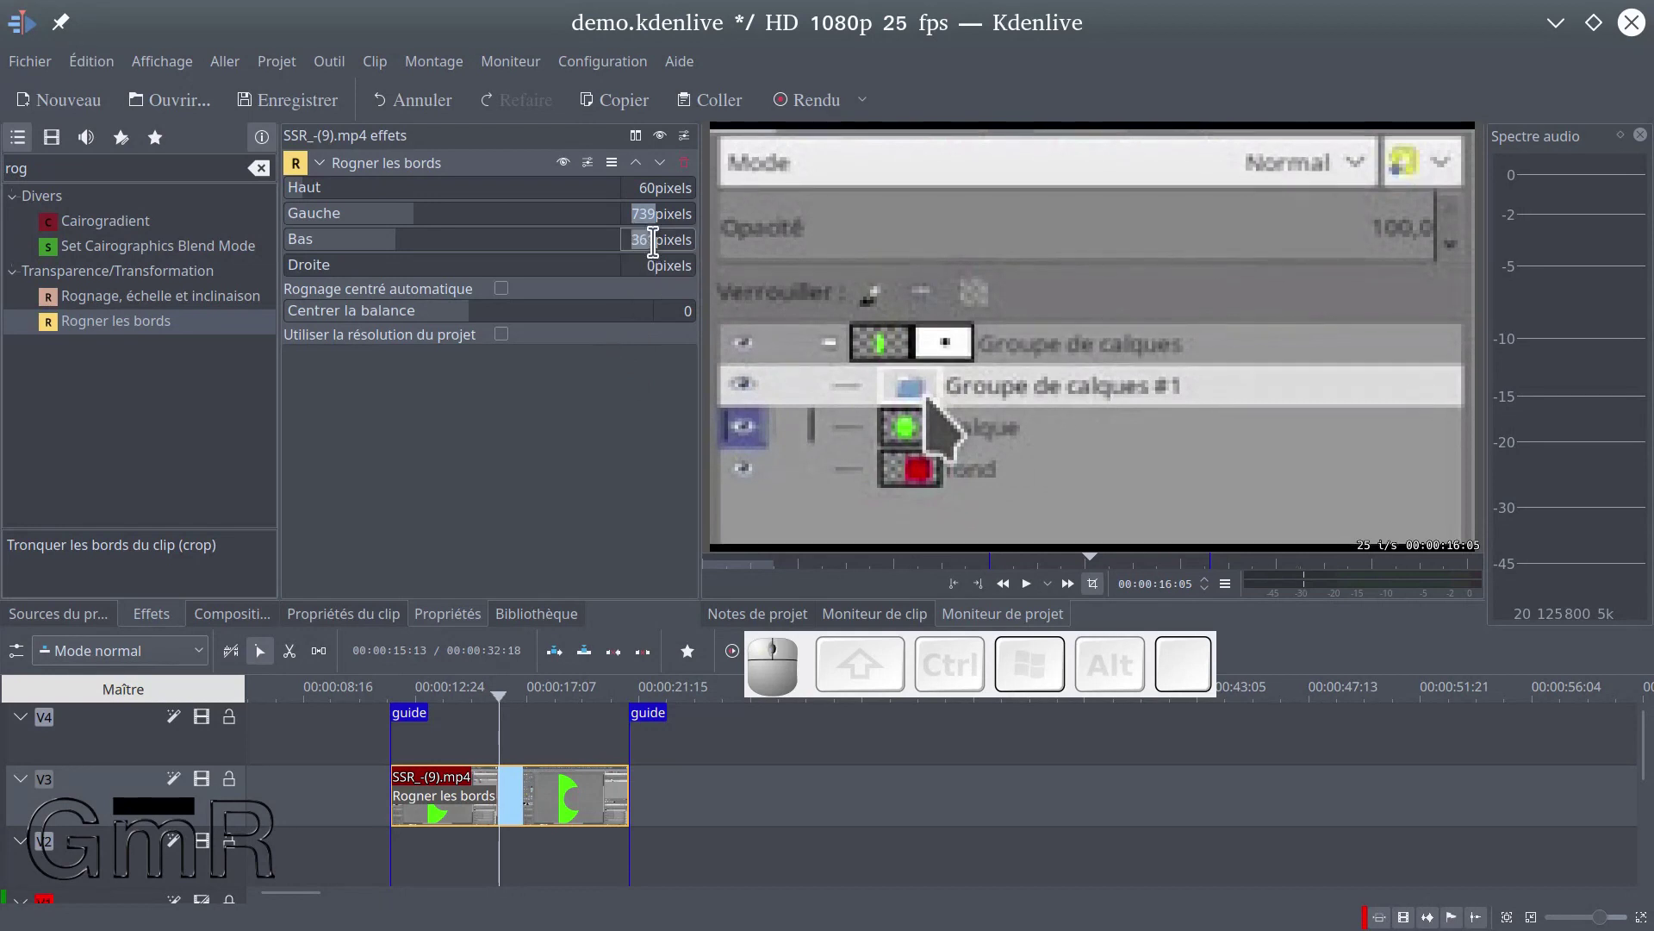
scroll(653, 241, up, 1)
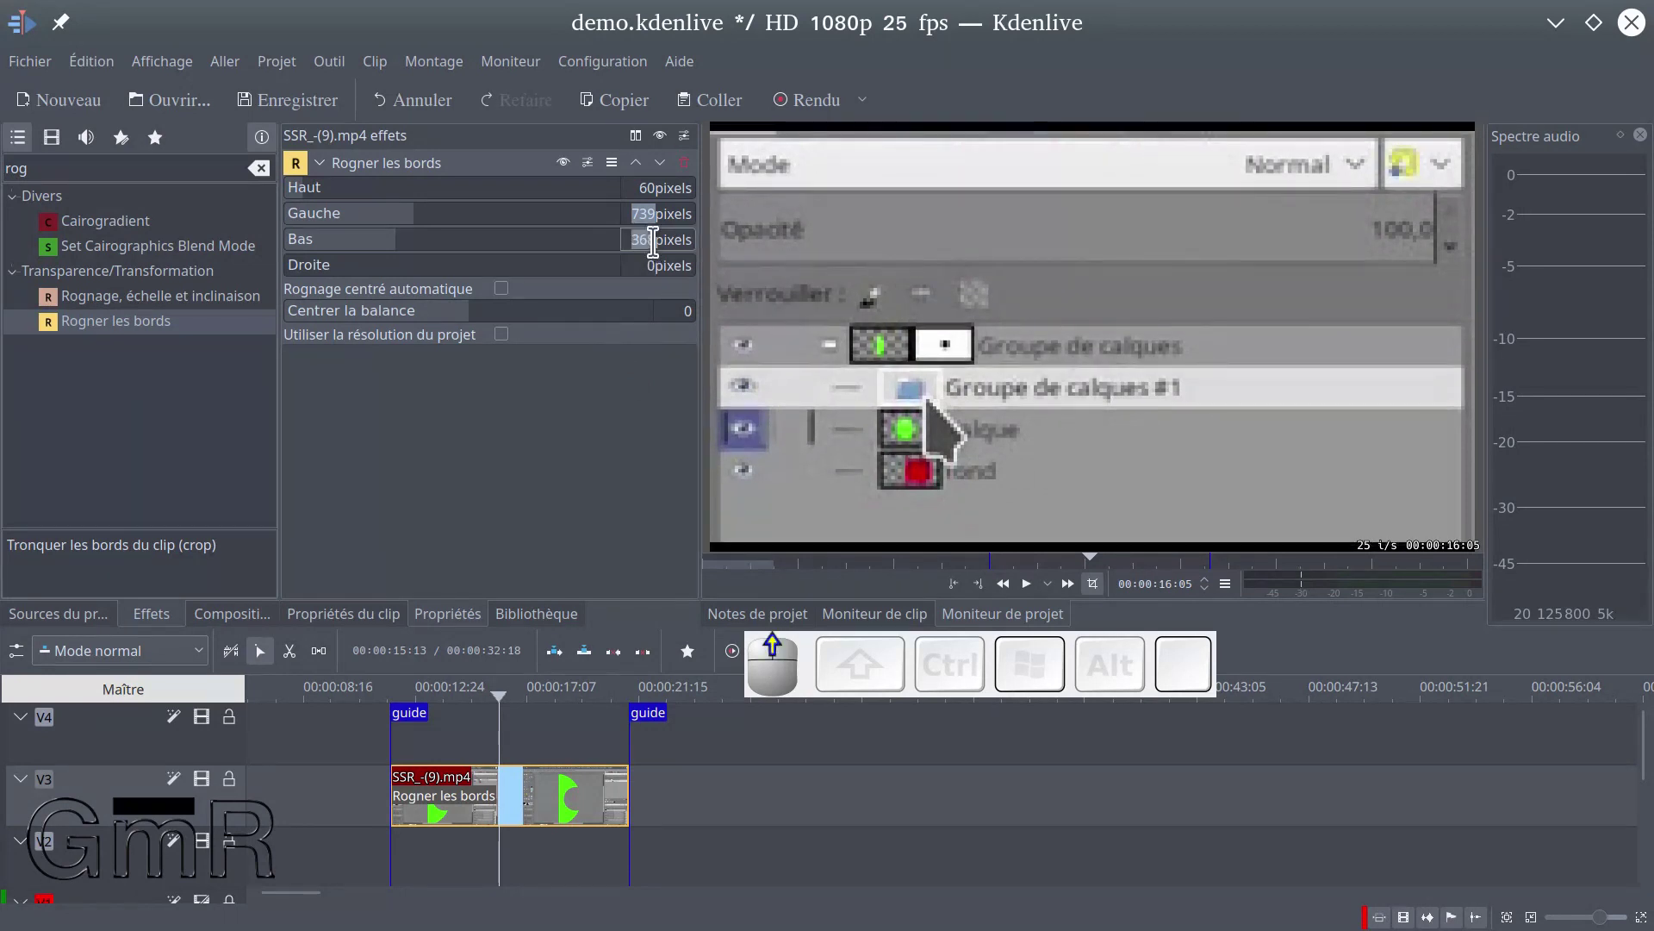
scroll(653, 241, up, 1)
scroll(653, 241, up, 1)
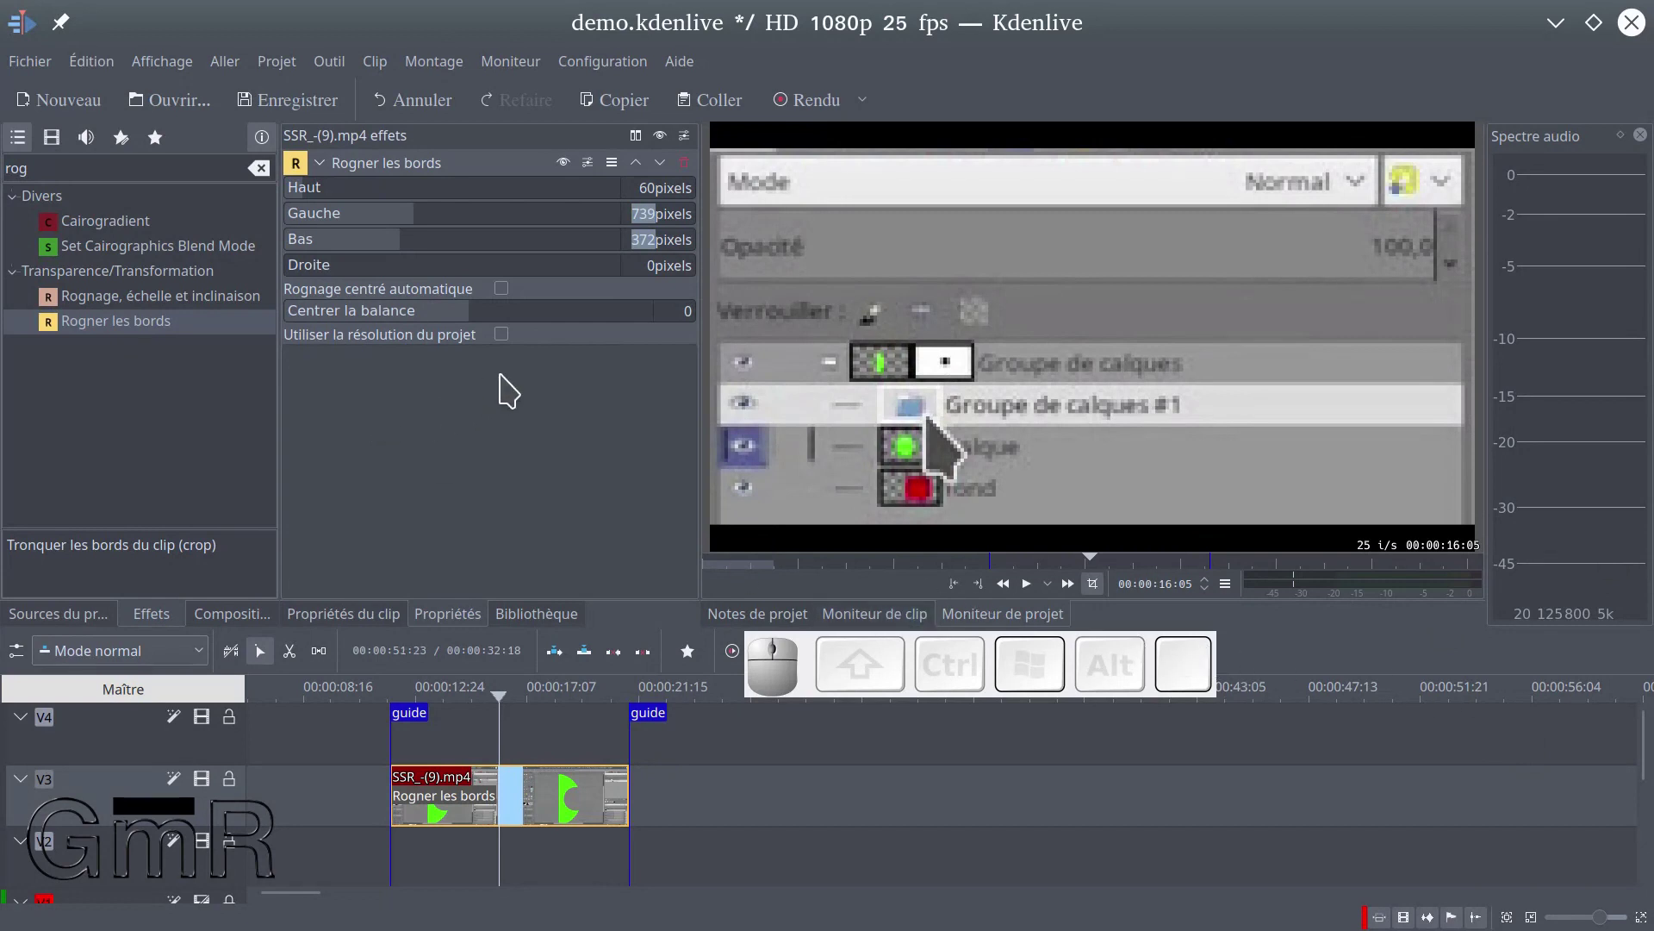
Save the project and make the V3 clip's Rogner les bords effect use the project resolution
click(293, 100)
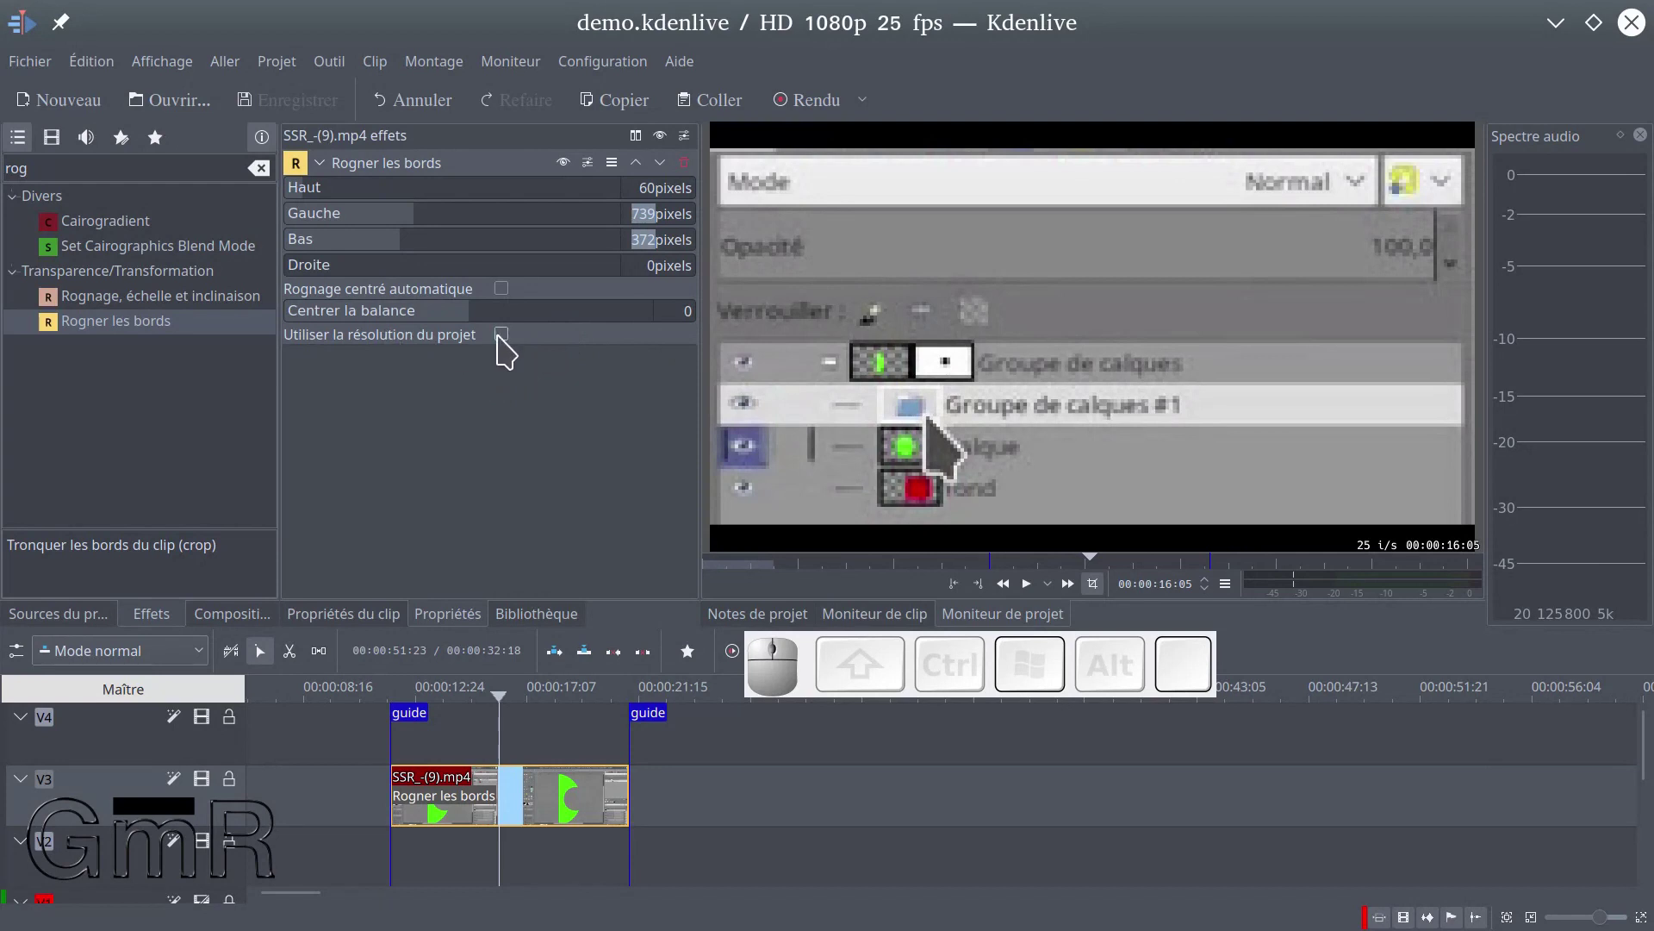
click(500, 288)
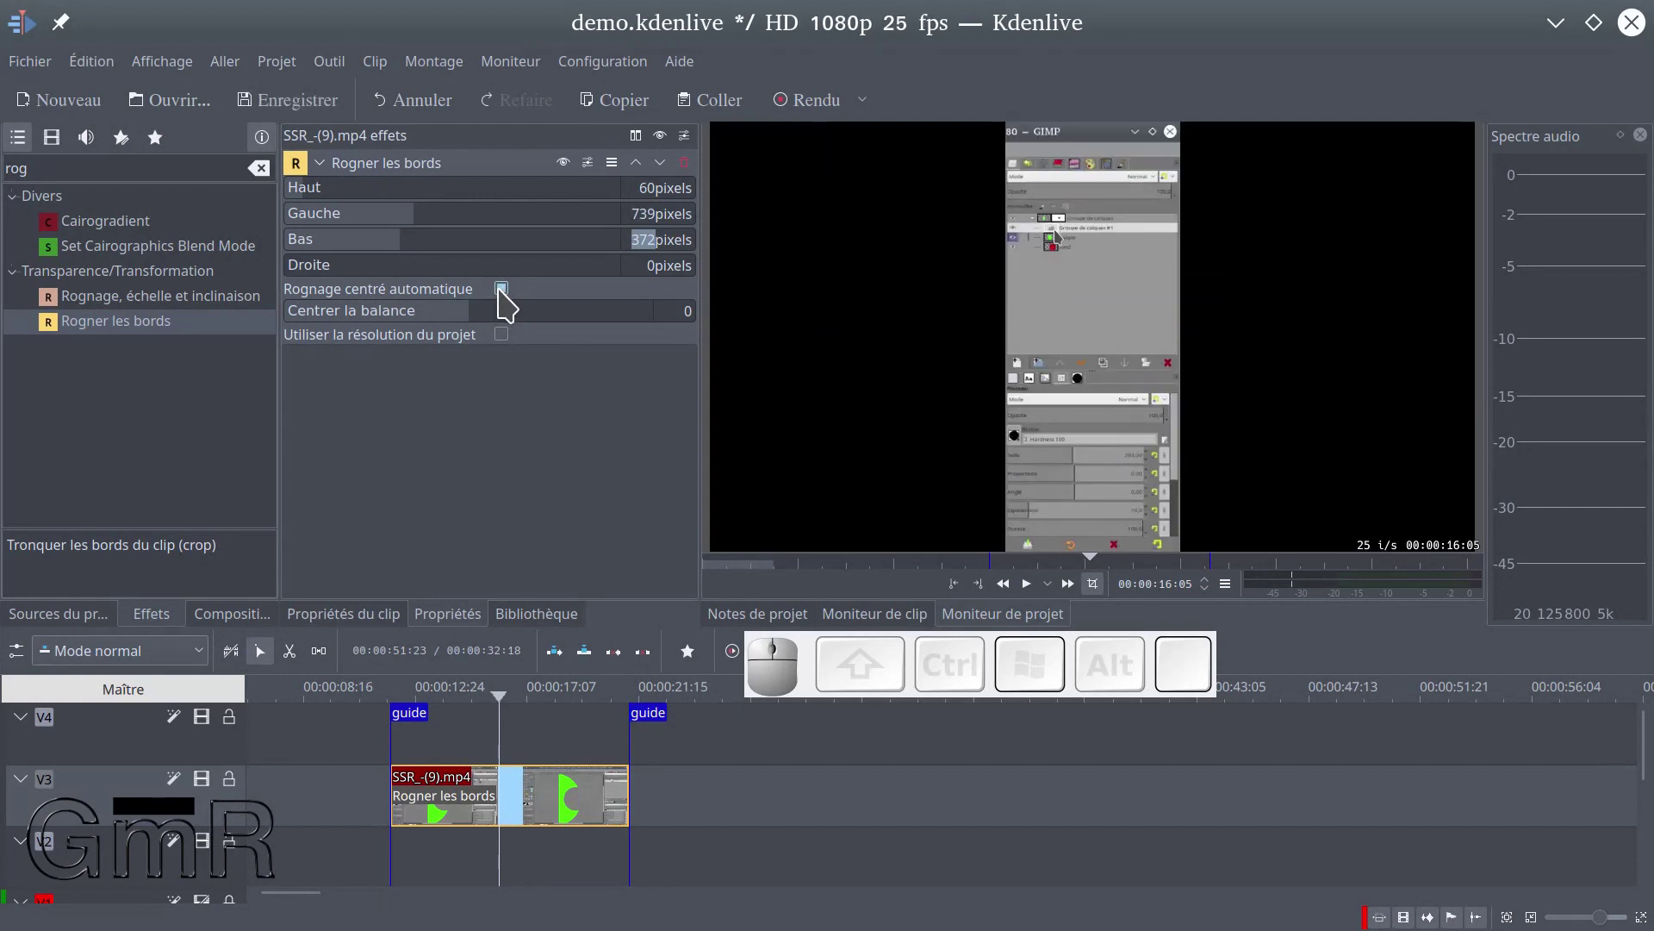
click(501, 289)
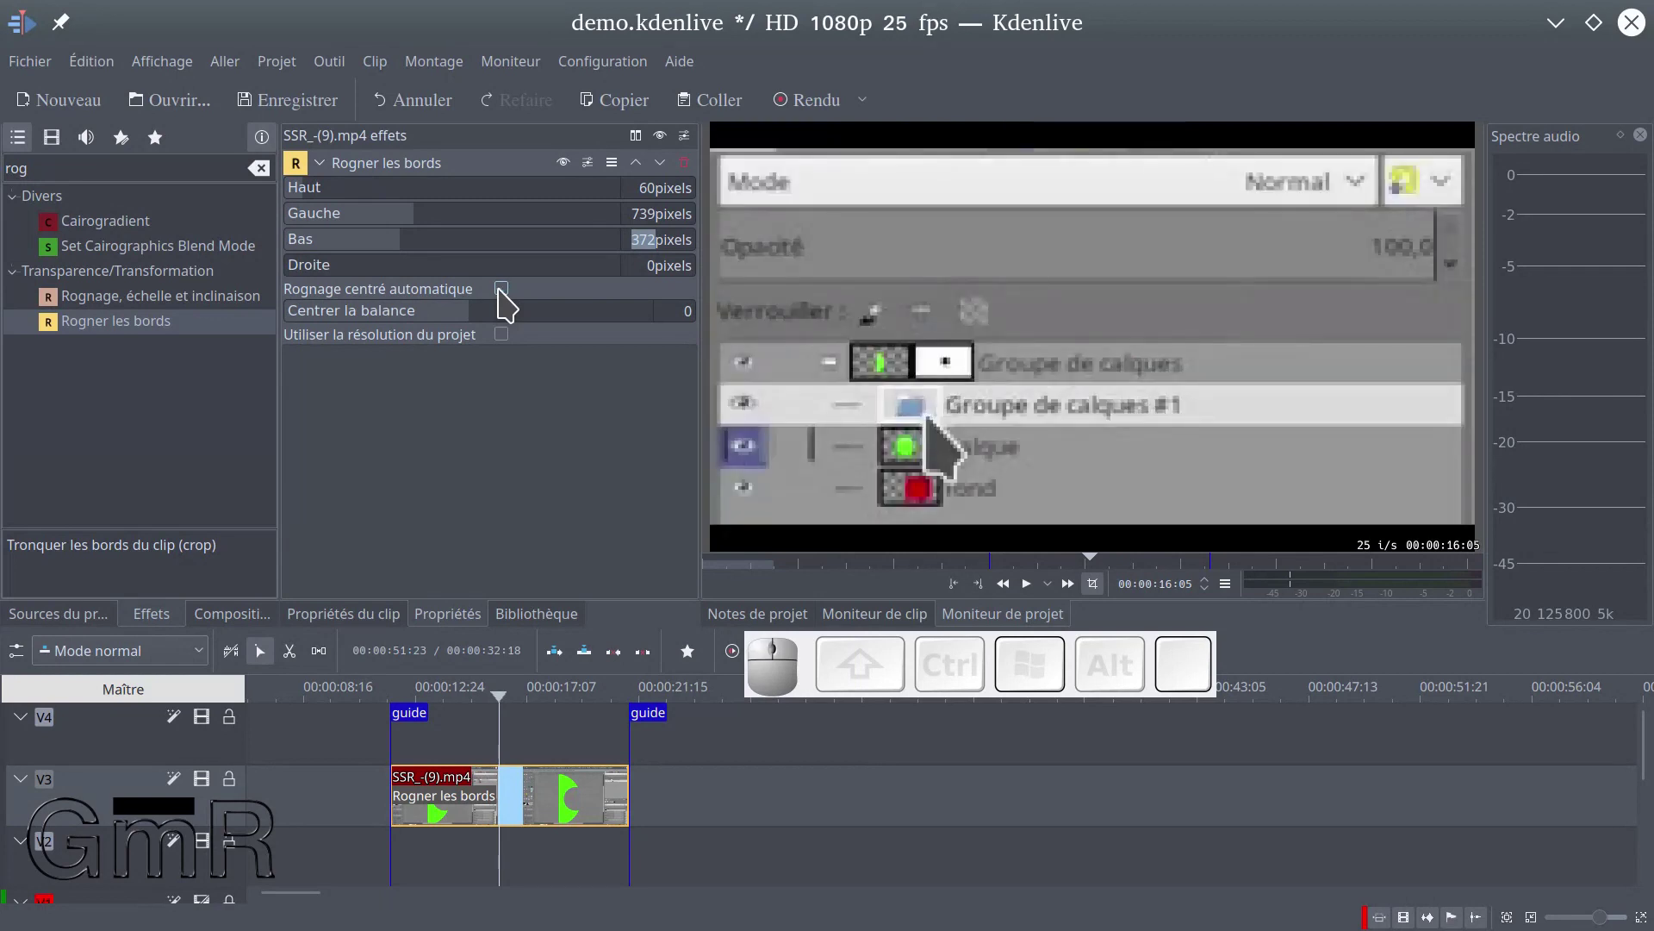
click(501, 334)
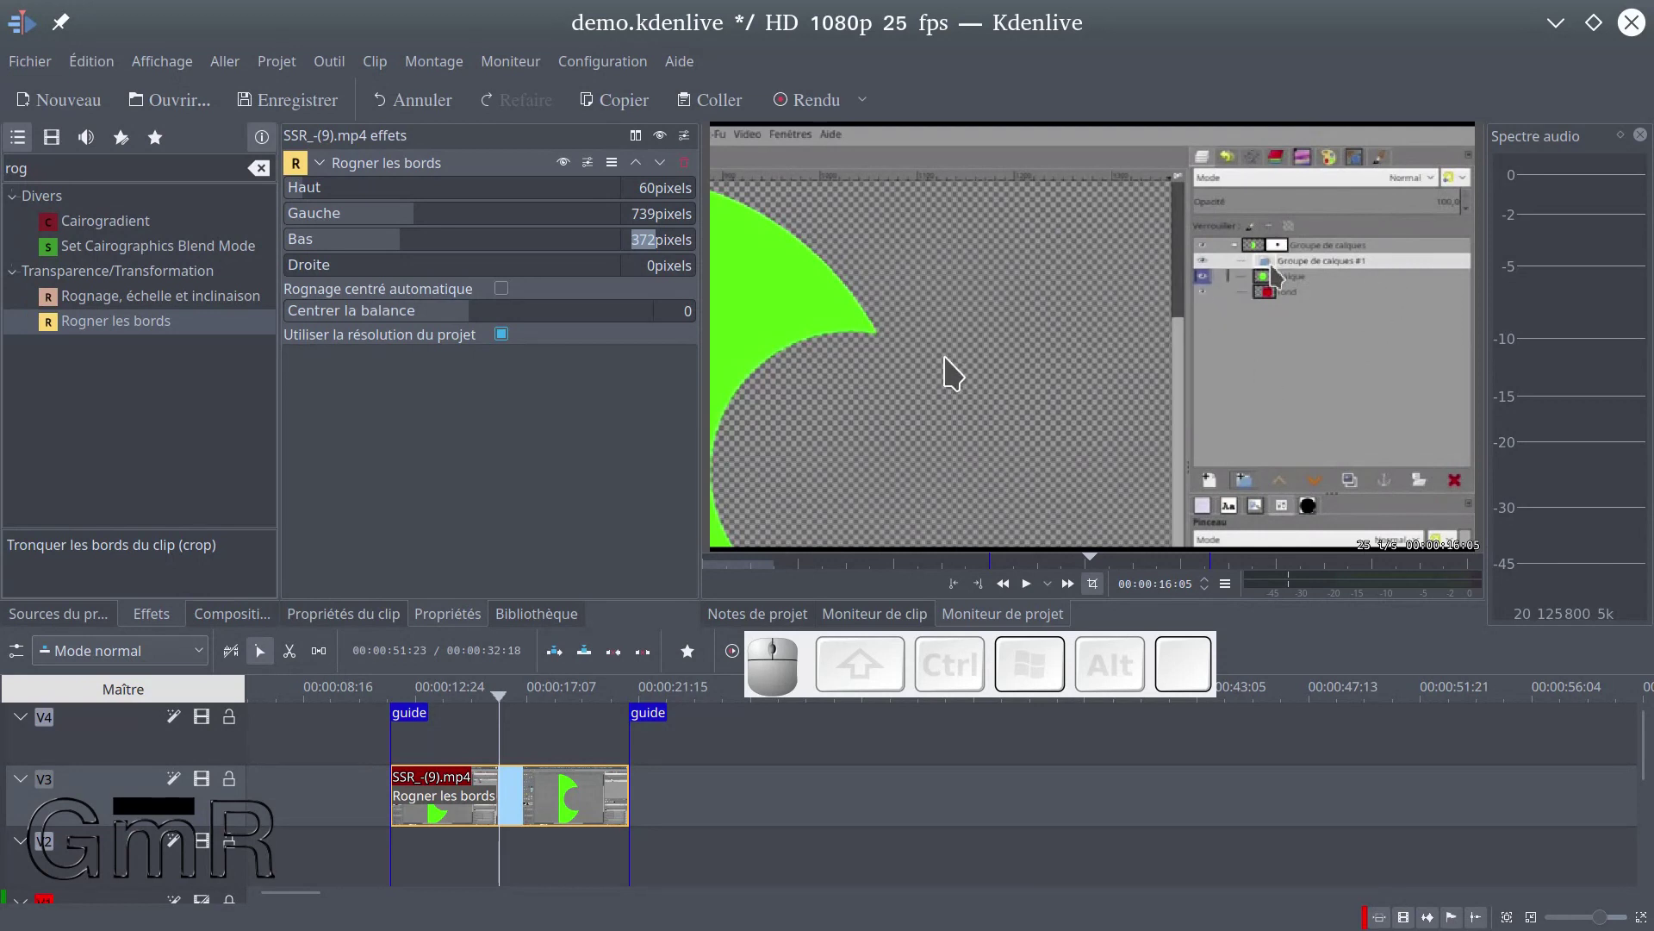
Set the Bas crop of the V3 clip to 742 pixels
click(400, 254)
drag(401, 255, 508, 260)
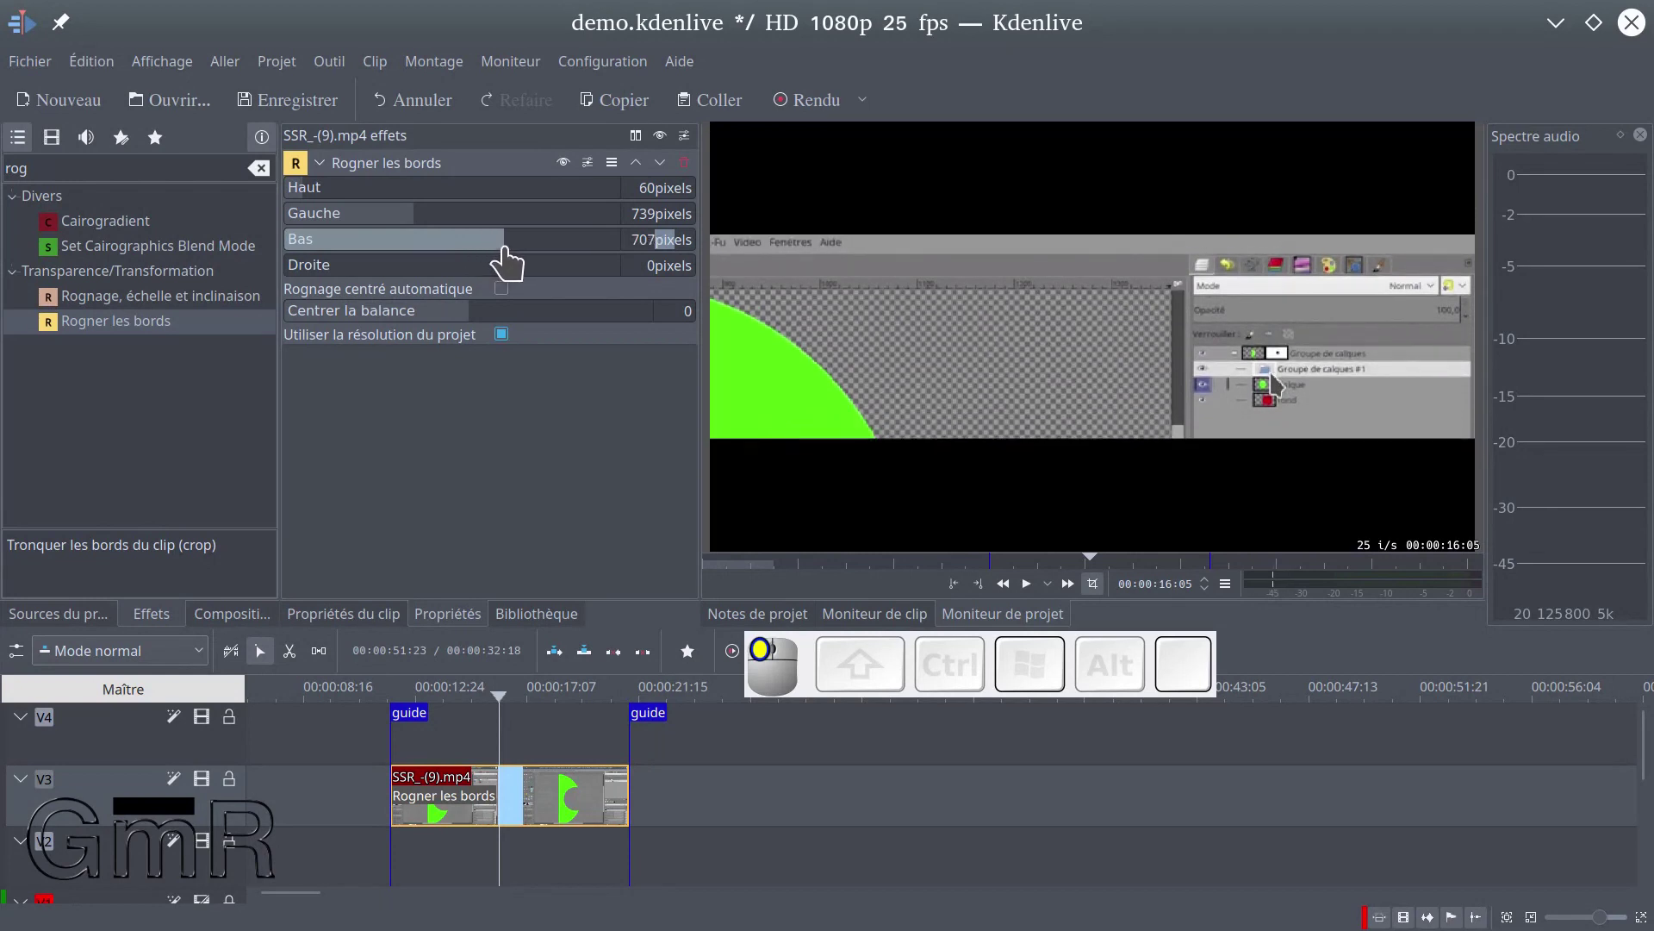
click(637, 238)
scroll(645, 234, up, 2)
scroll(645, 234, up, 2)
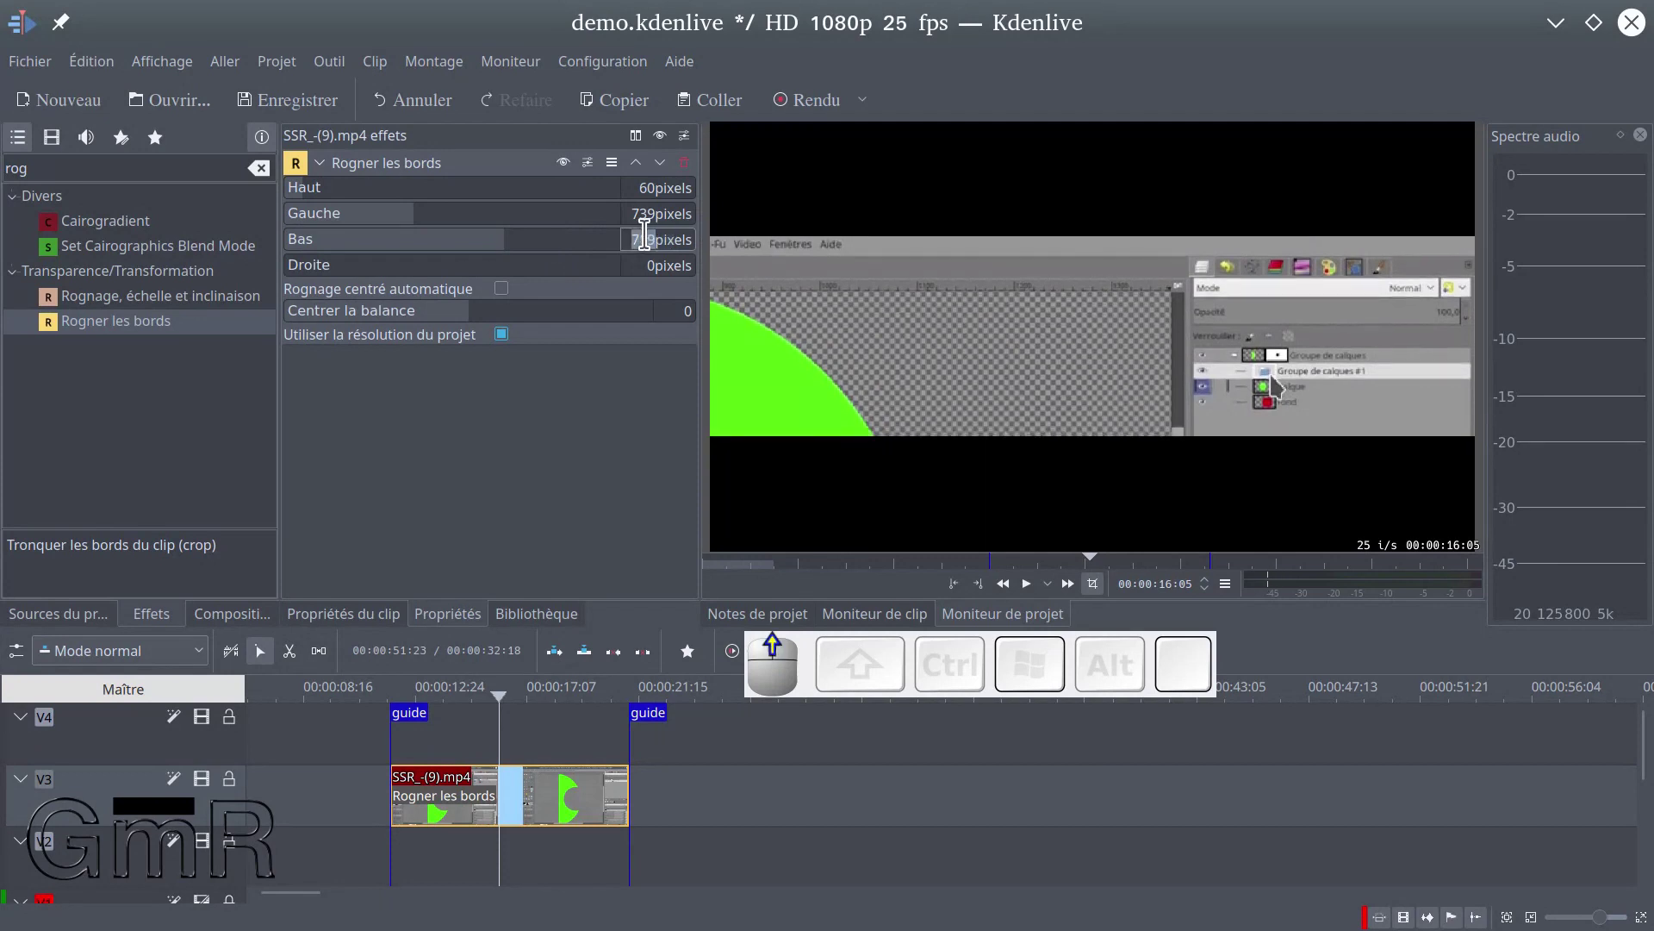
scroll(645, 235, up, 3)
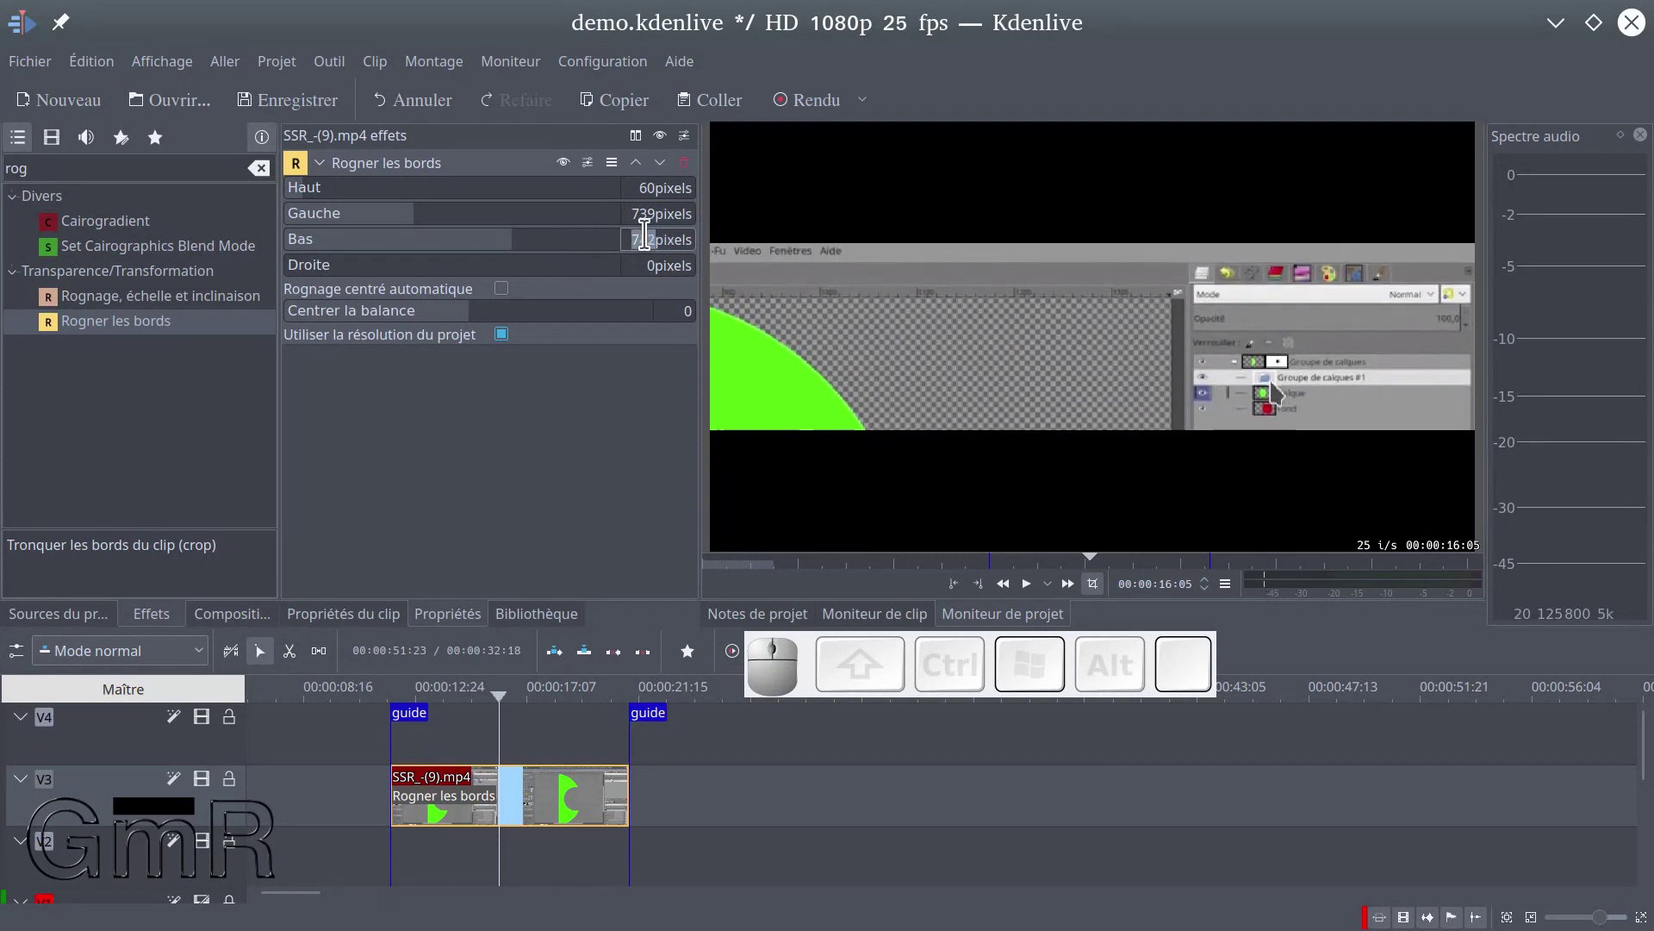
Set the Gauche crop of the V3 clip to 1476 pixels so only the GIMP layers area is kept
click(420, 224)
drag(416, 209, 543, 230)
scroll(670, 213, up, 3)
scroll(668, 213, up, 8)
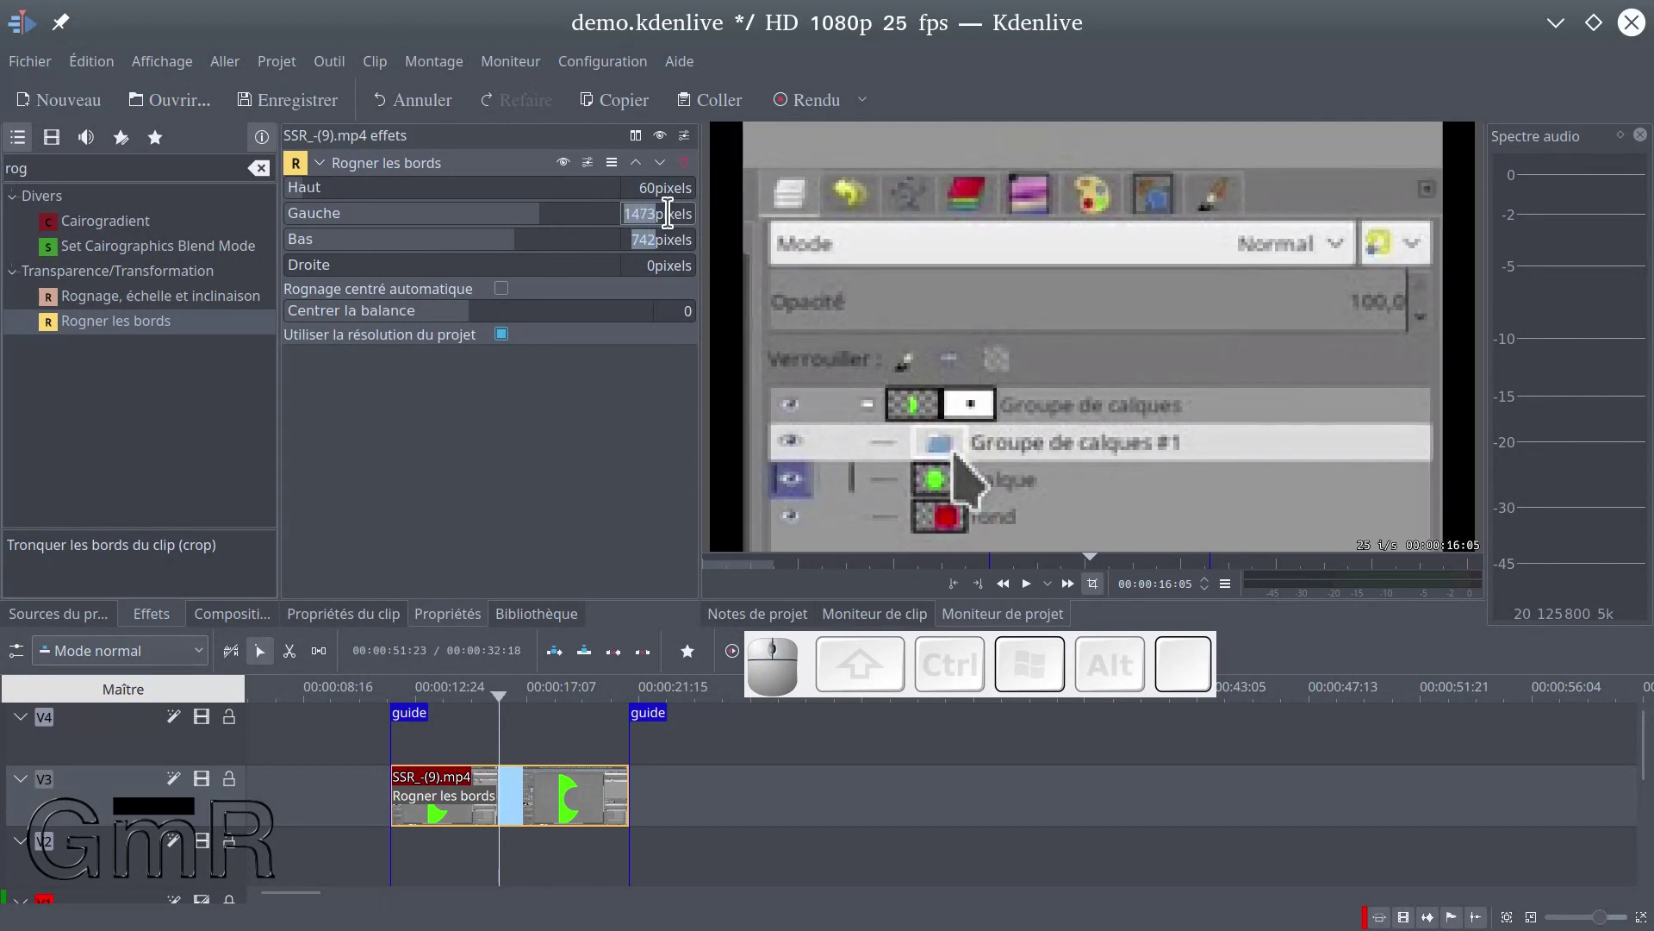
scroll(667, 213, up, 3)
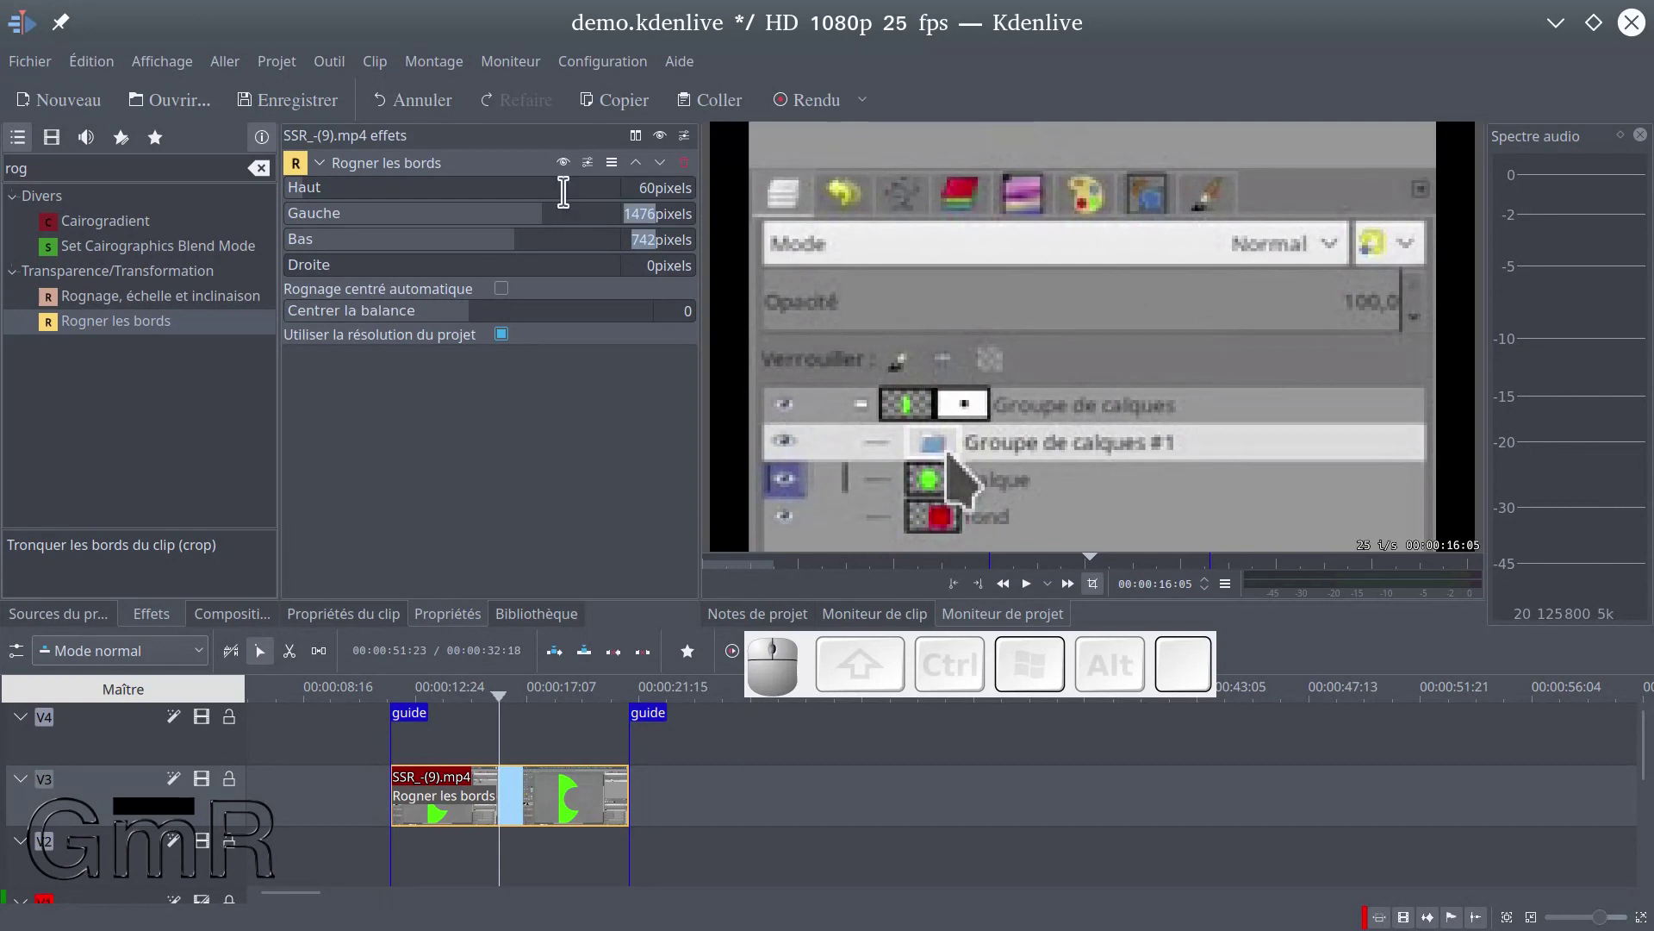
Increase the Haut crop of the V3 clip to 87 pixels
scroll(673, 188, up, 4)
scroll(673, 188, up, 10)
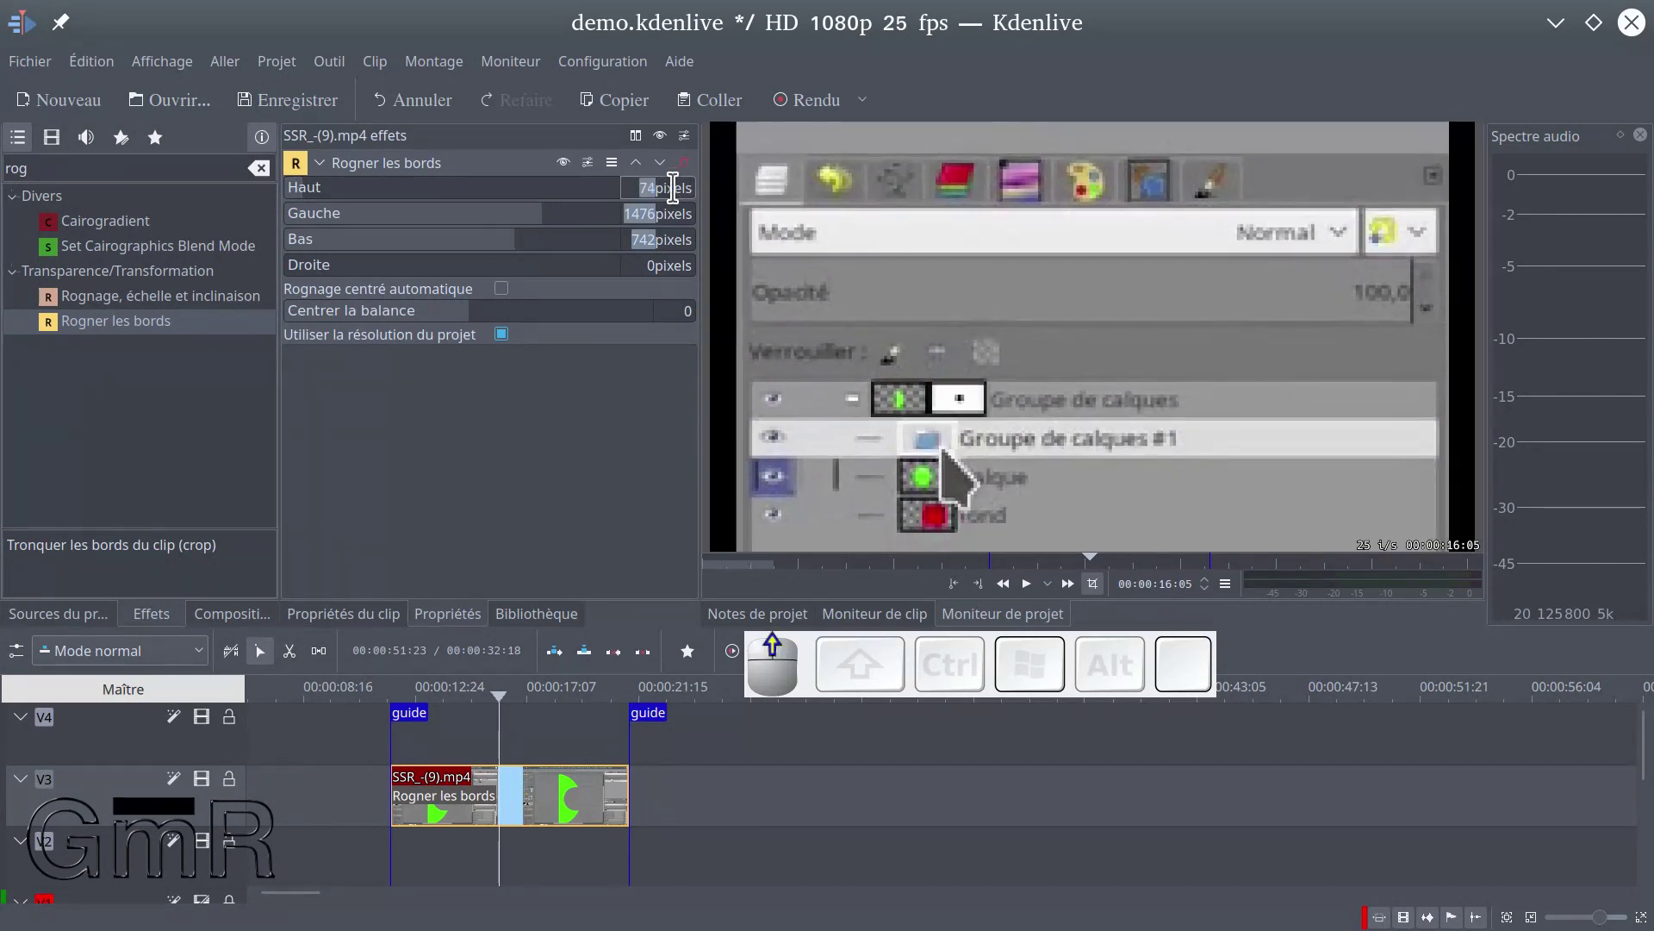
scroll(673, 188, up, 3)
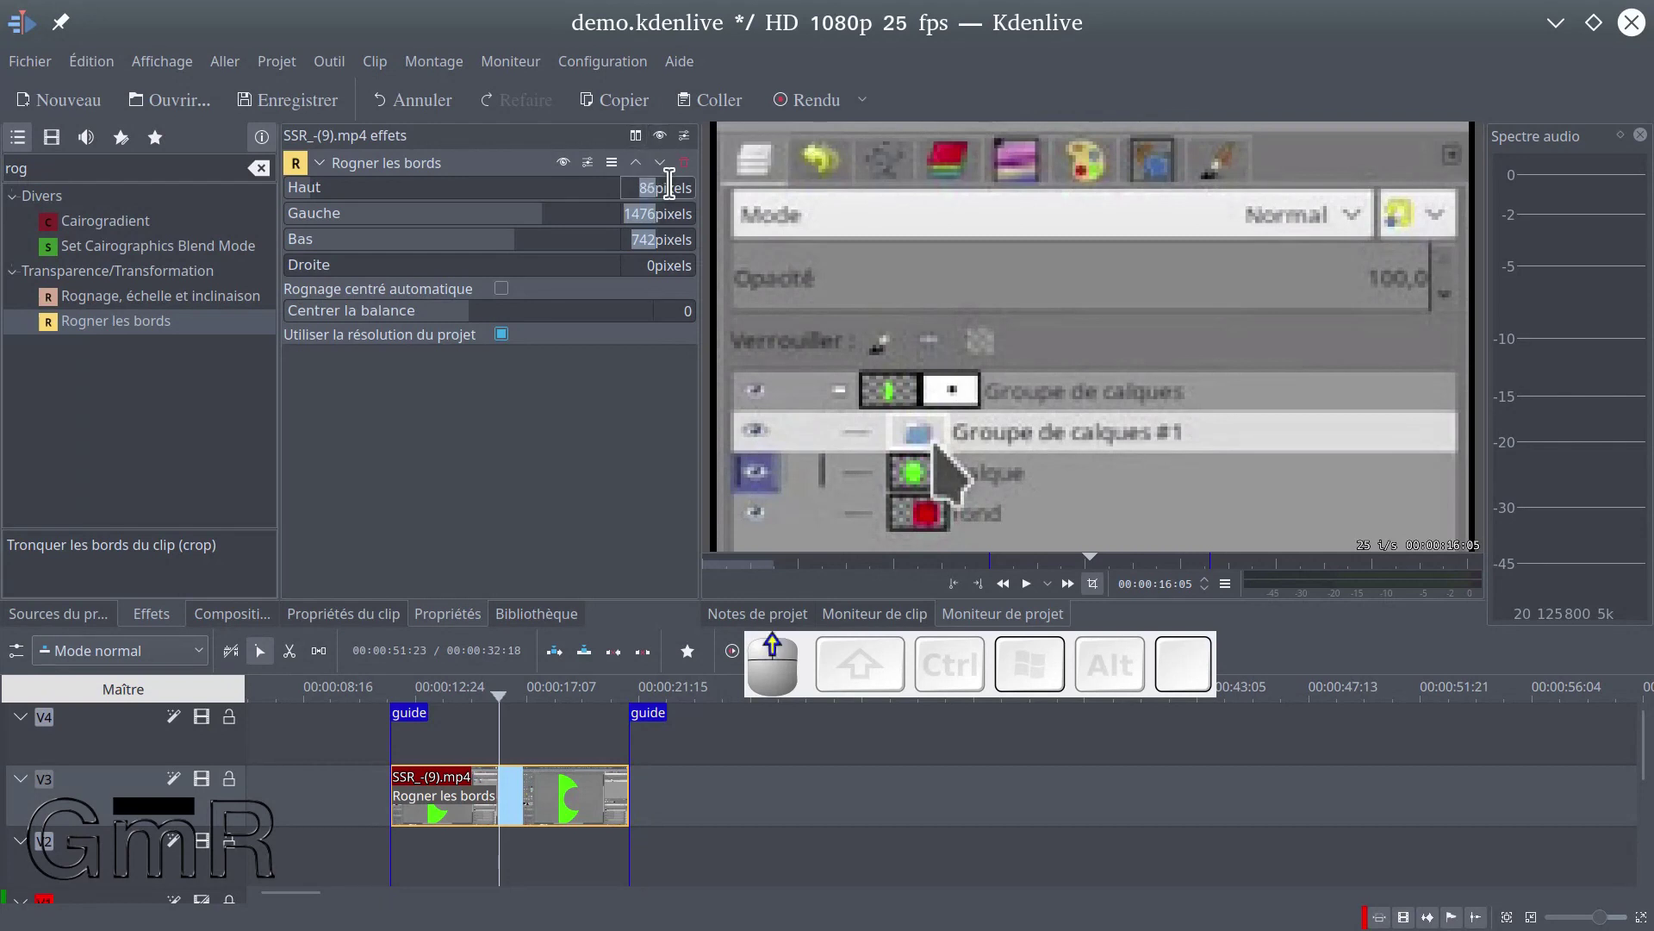
scroll(669, 186, up, 1)
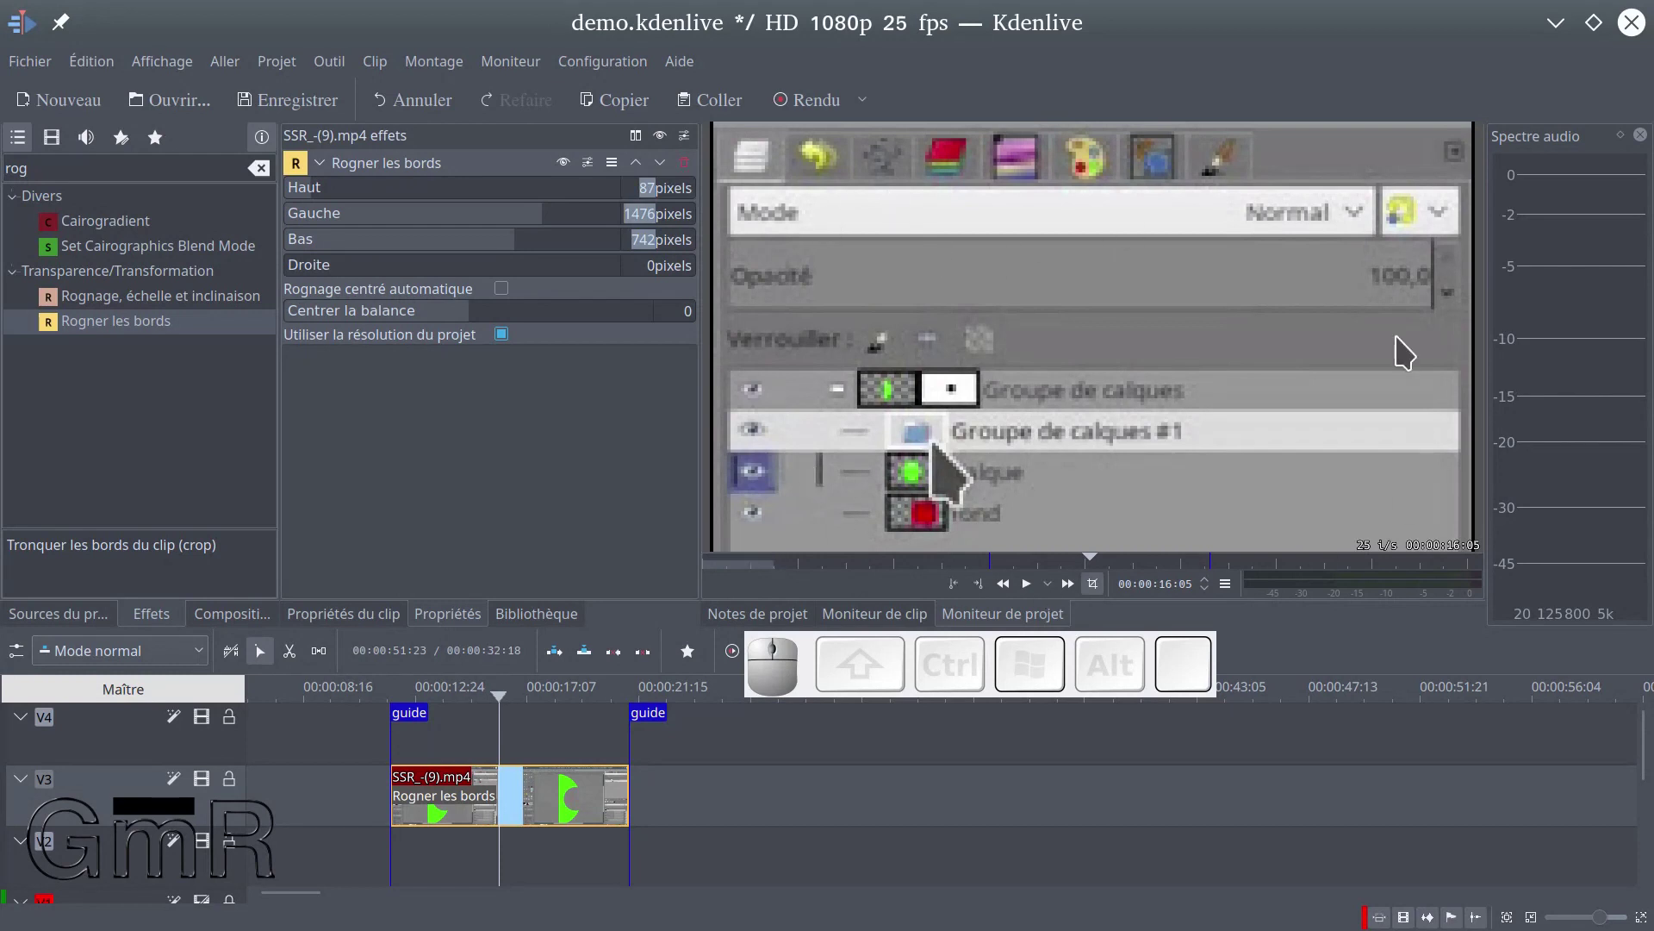
Save the current Rogner les bords settings as a preset named "rogner 01"
click(319, 163)
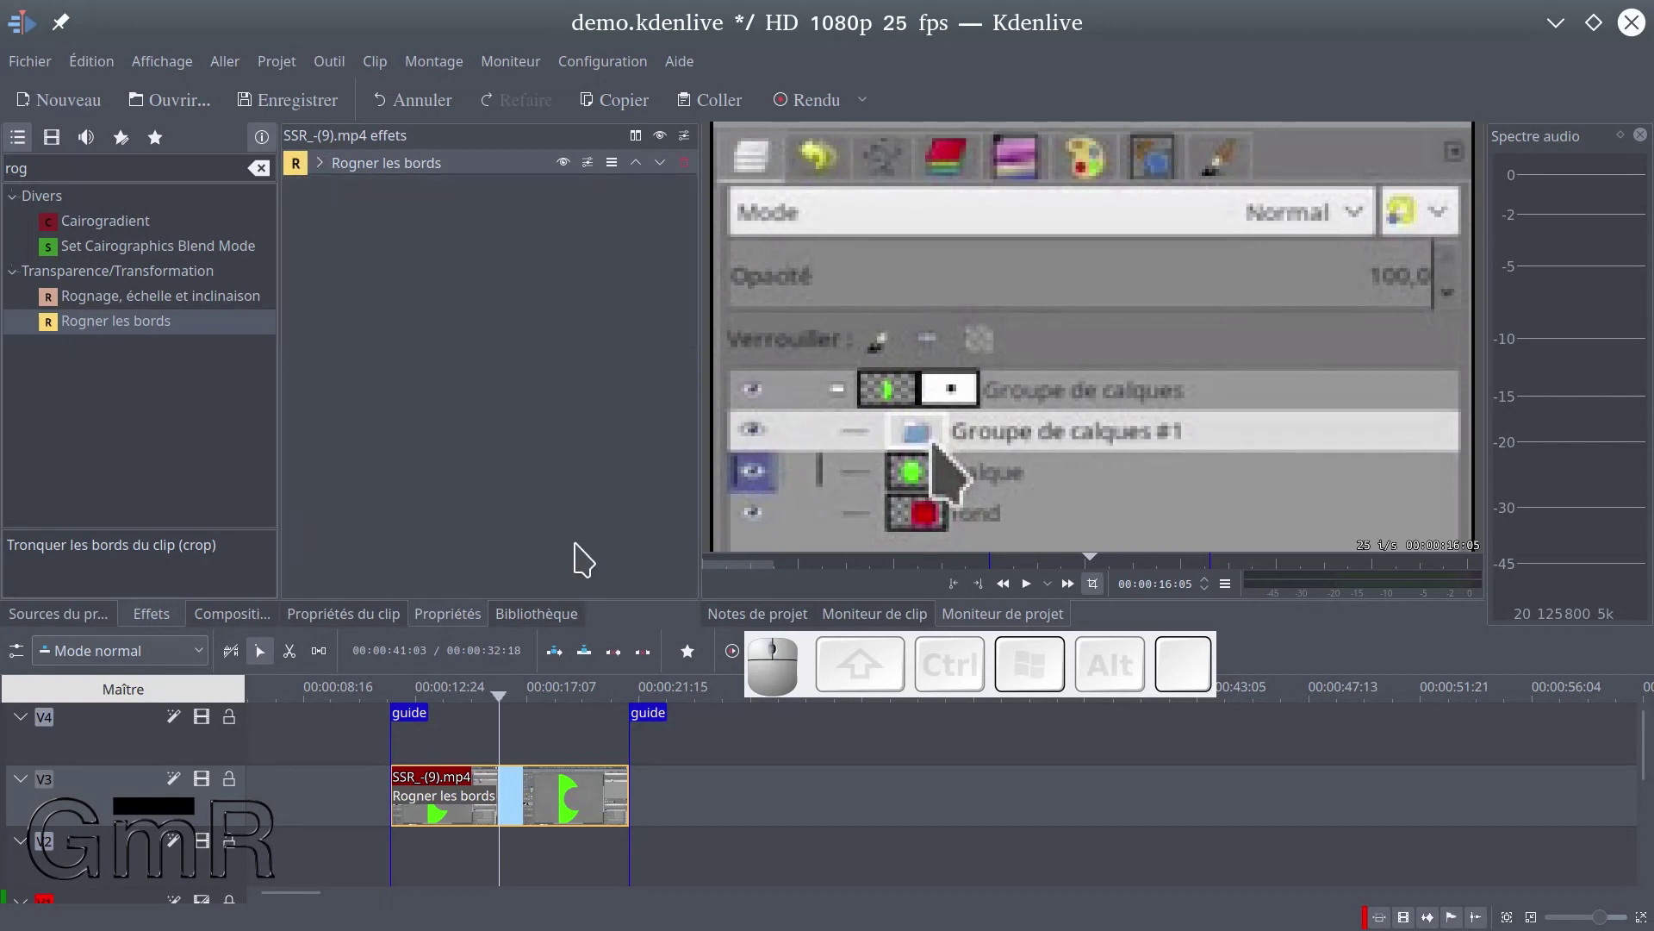
click(319, 163)
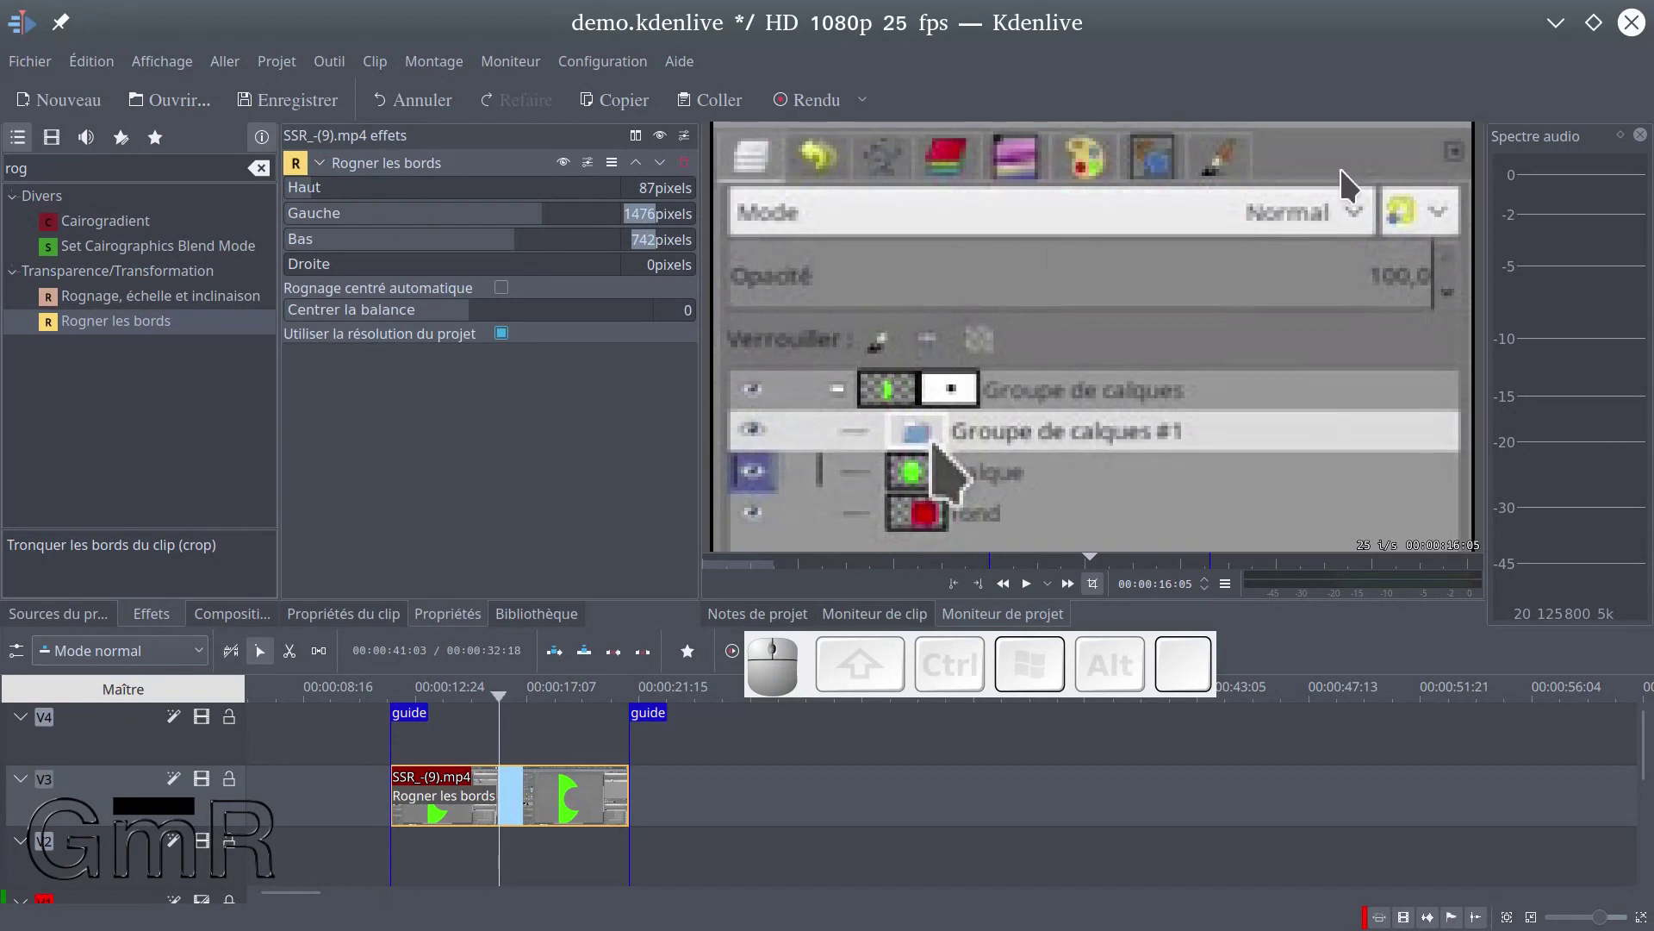
click(607, 169)
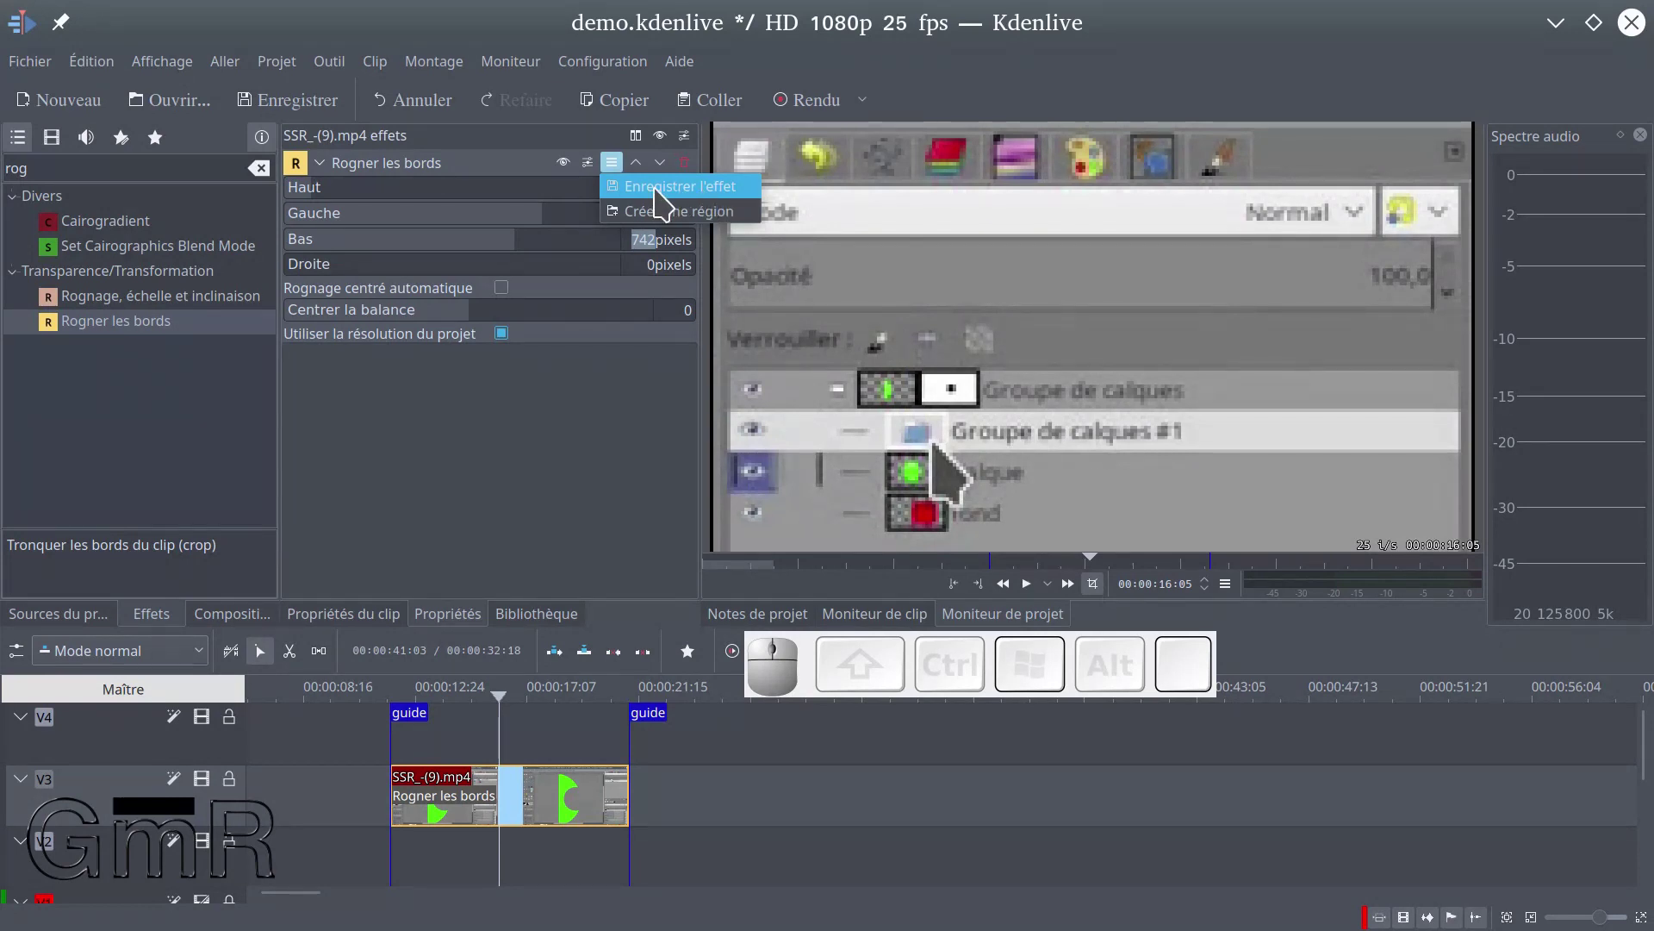
click(588, 163)
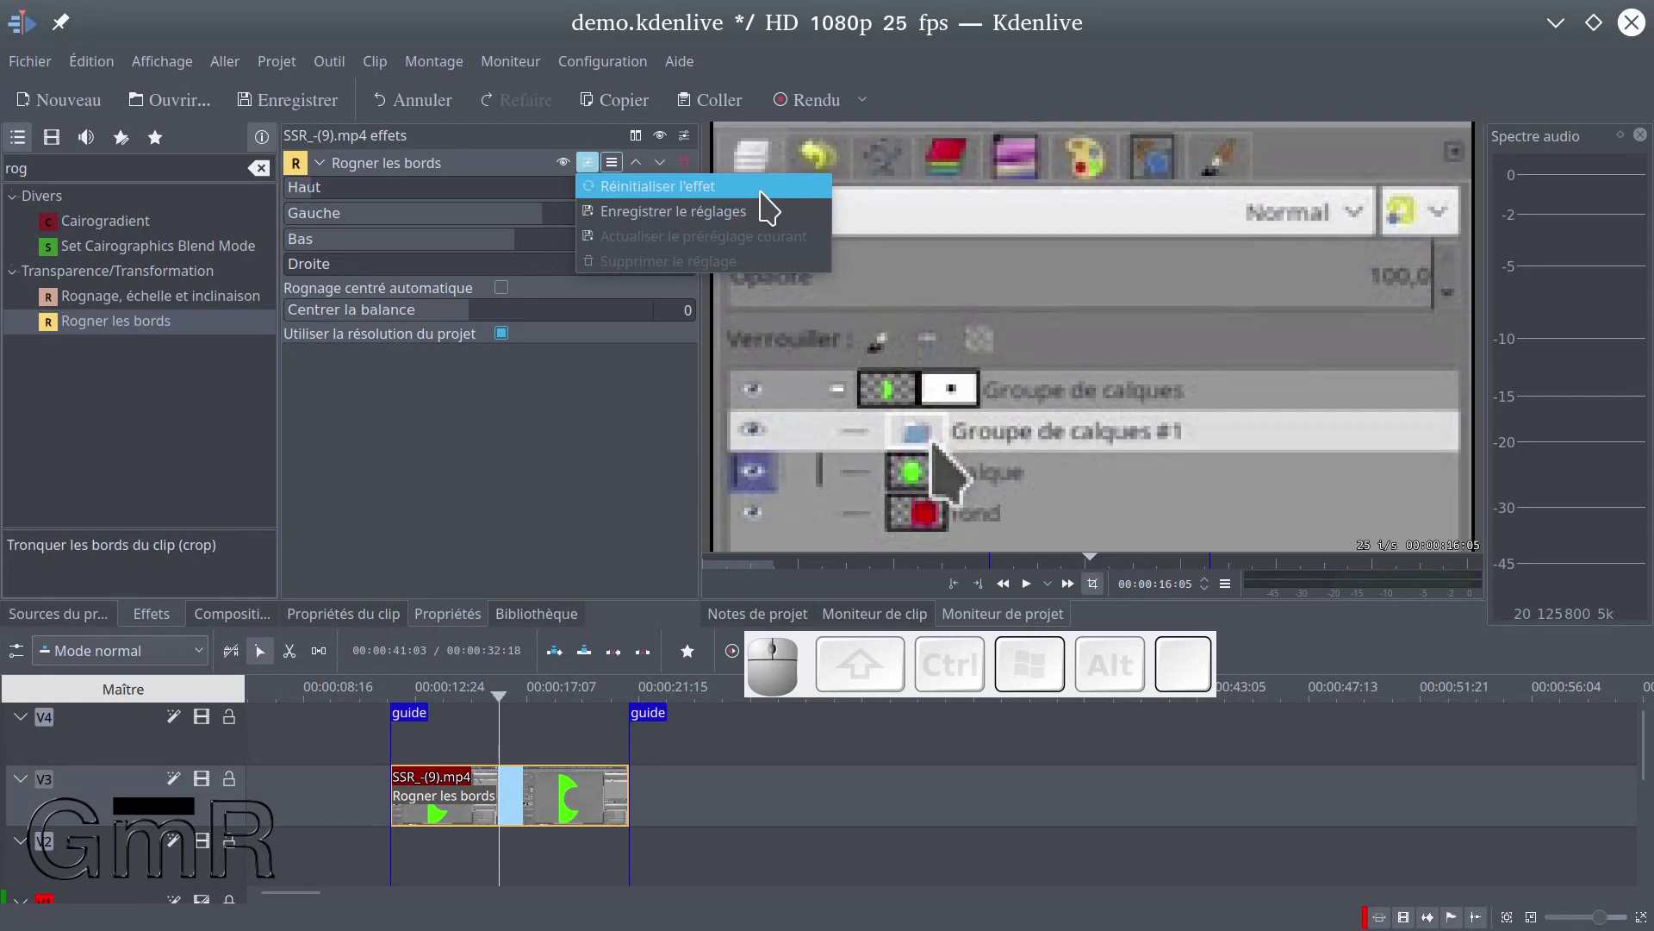
click(711, 212)
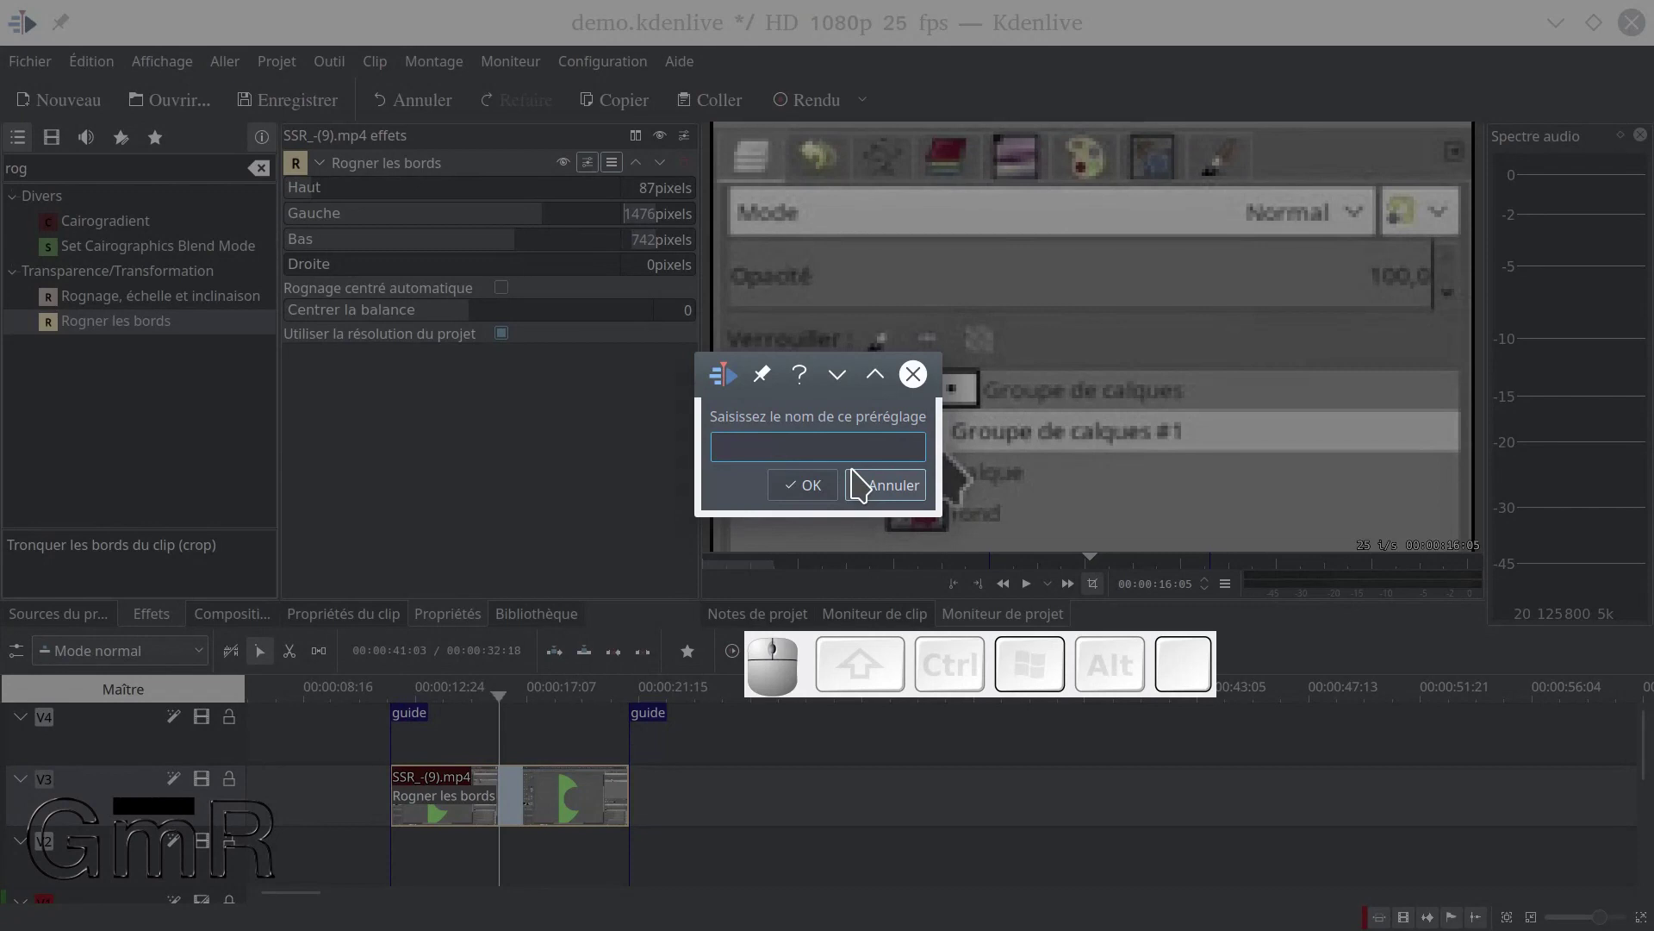
text(rogner 01)
click(802, 485)
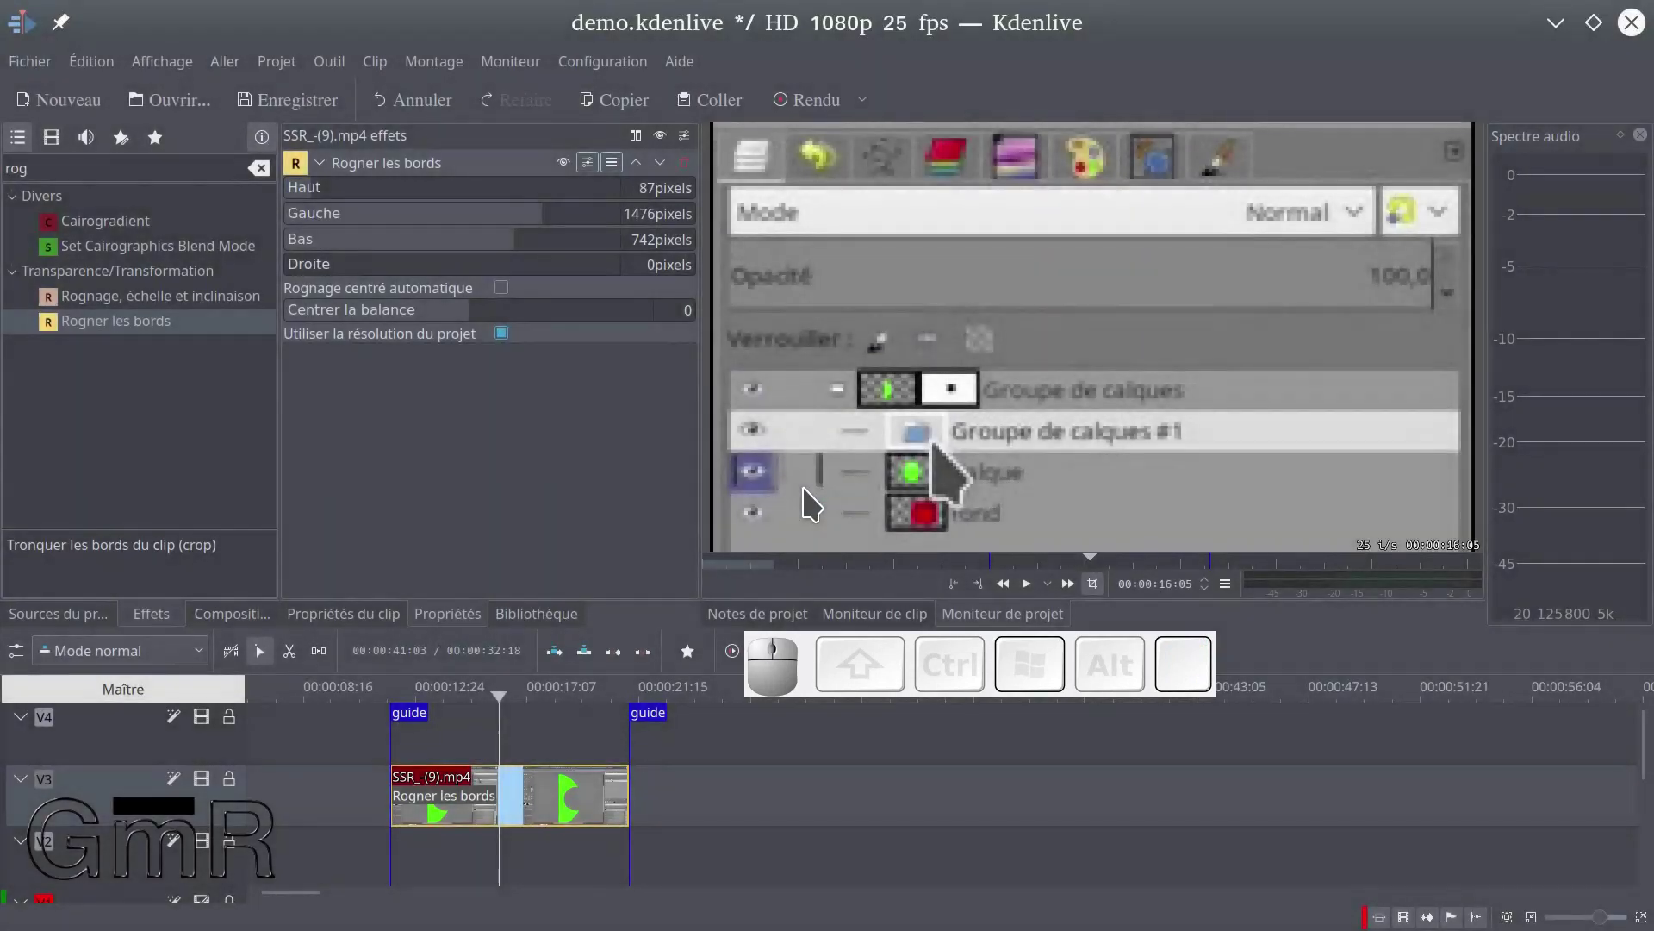
Clear the "rog" search from the effects list and show the favourite effects
click(122, 138)
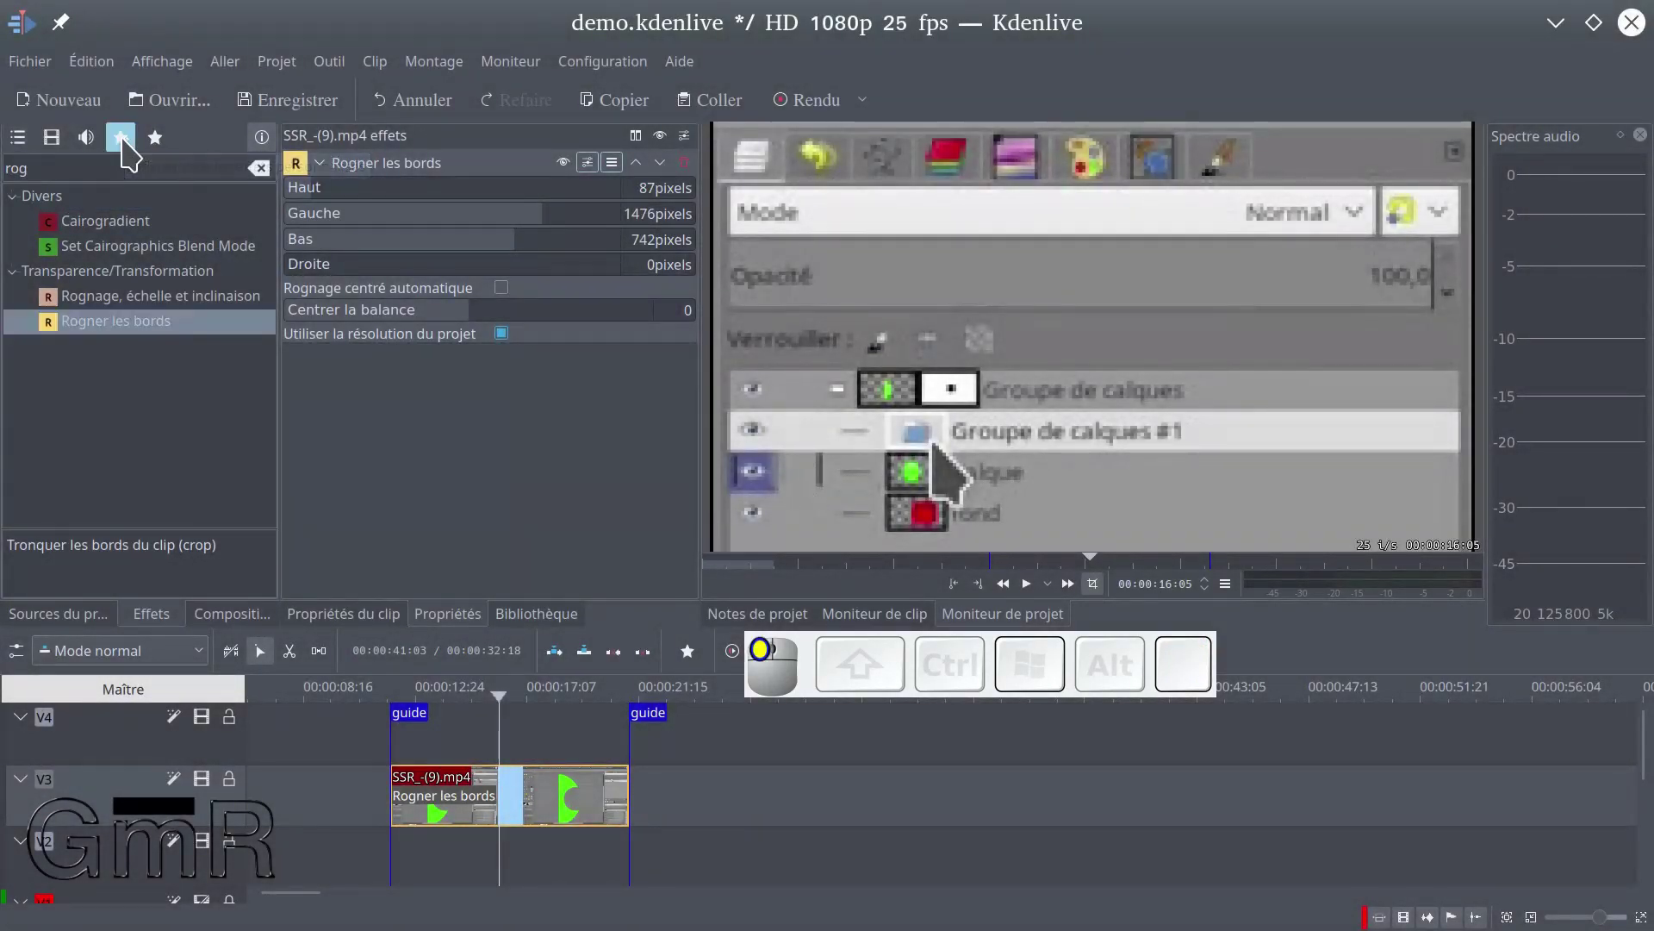
click(87, 175)
key(BackSpace)
key(BackSpace)
key(BackSpace)
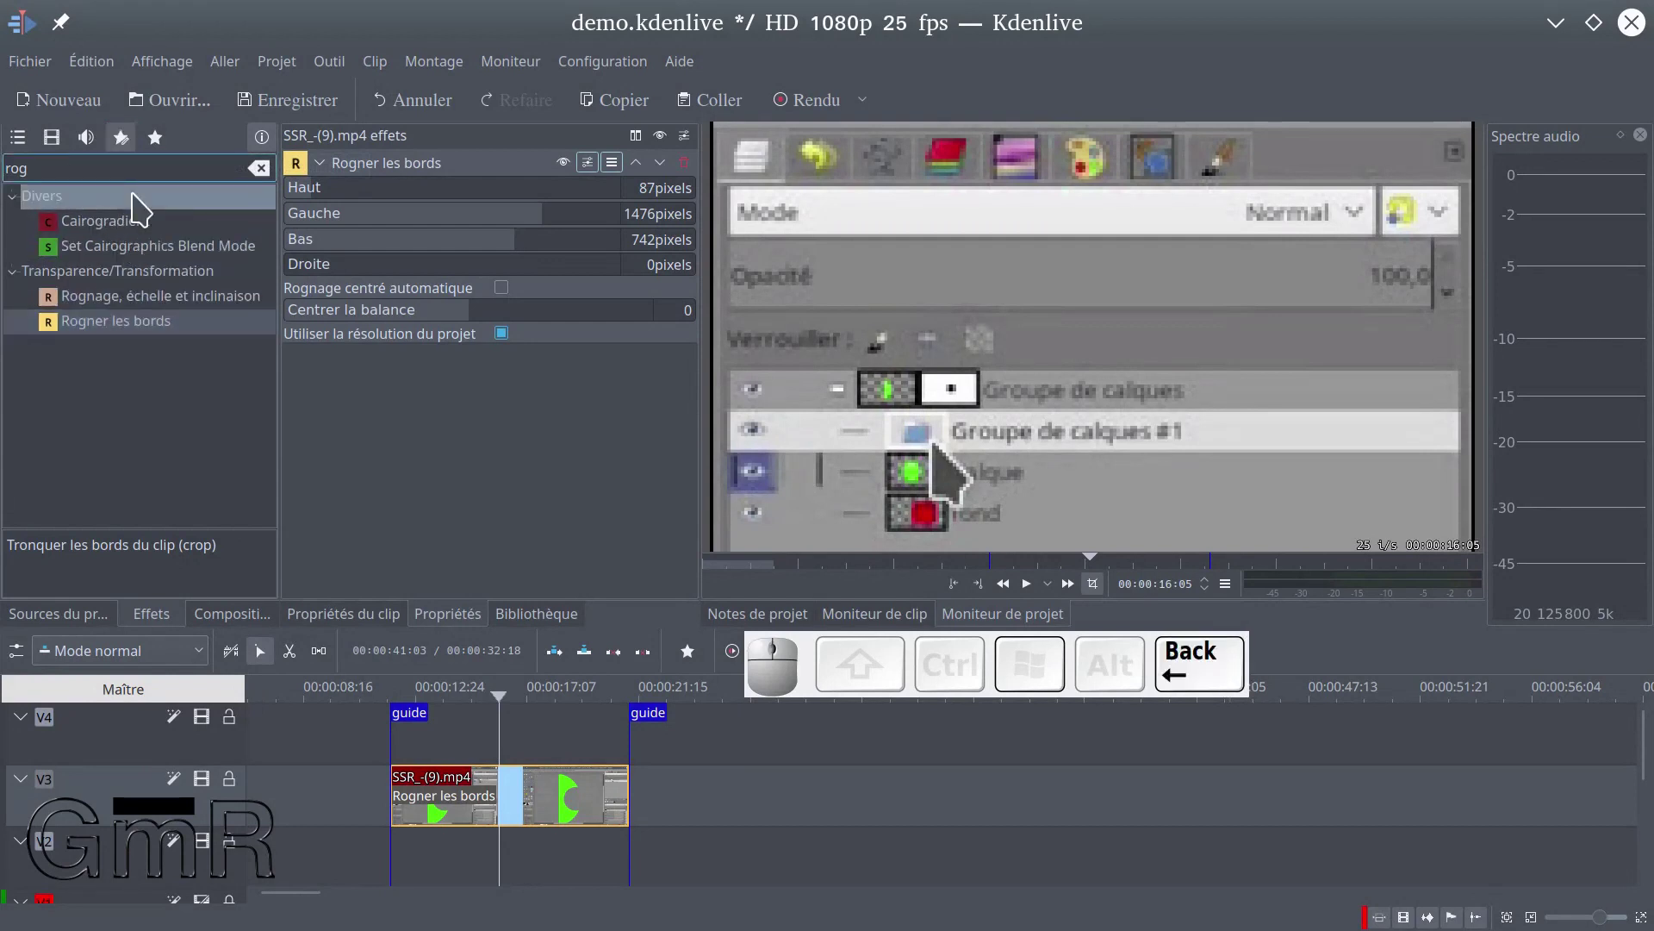
click(155, 137)
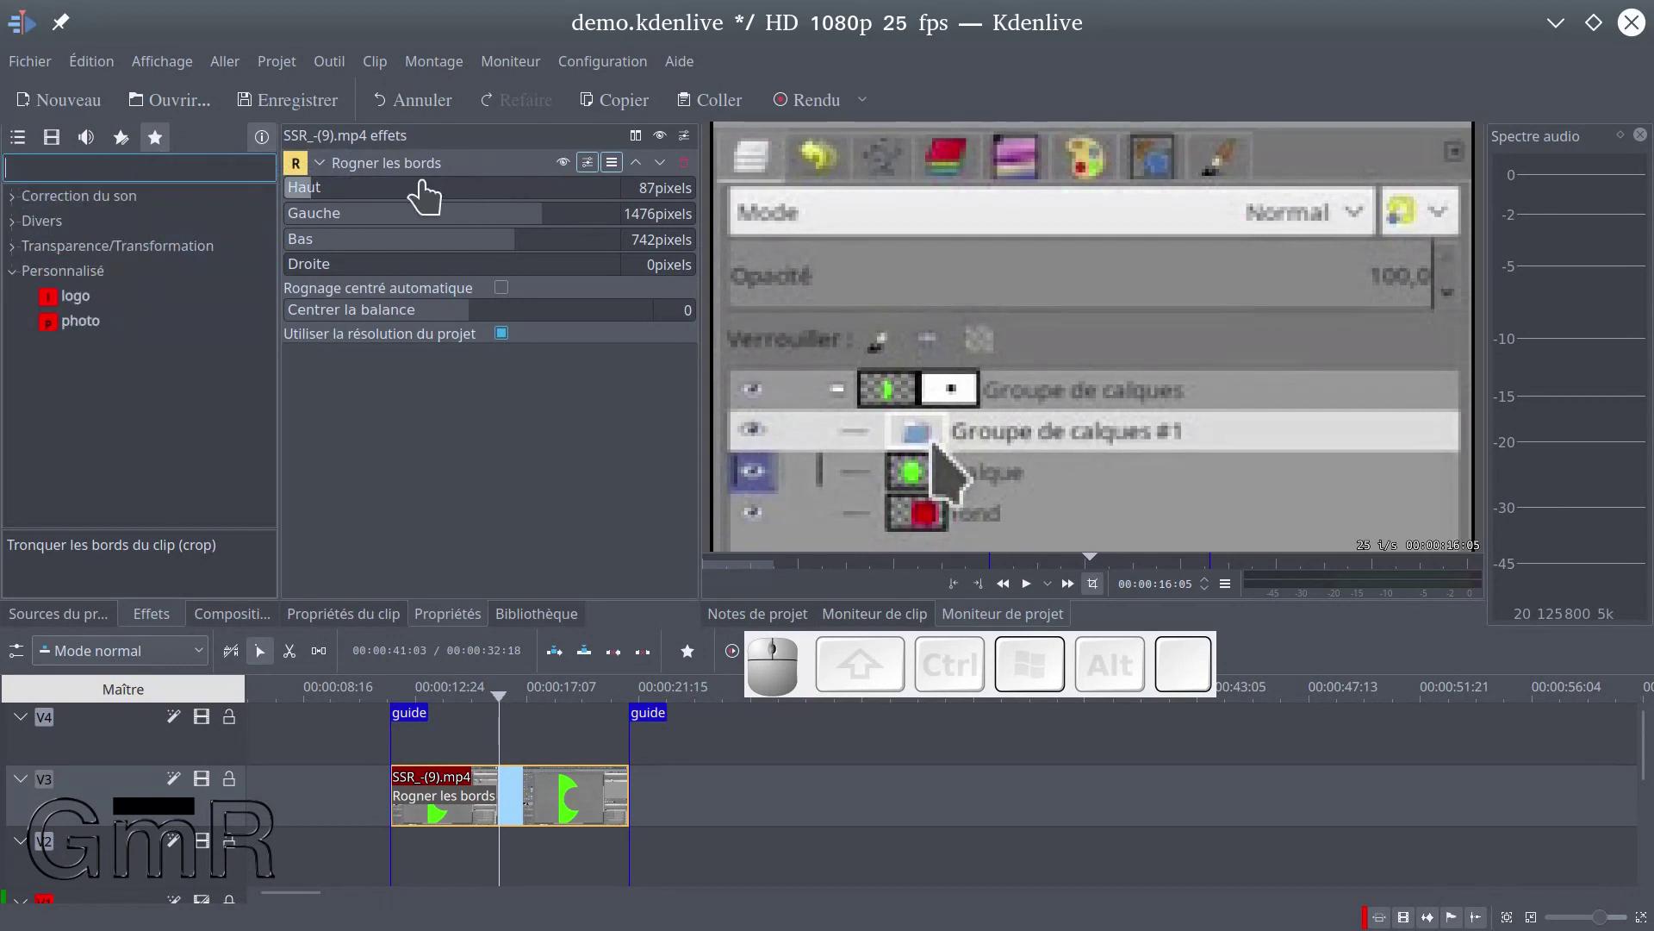
Save the configured Rogner les bords effect as a custom effect named "rogner 01"
click(610, 161)
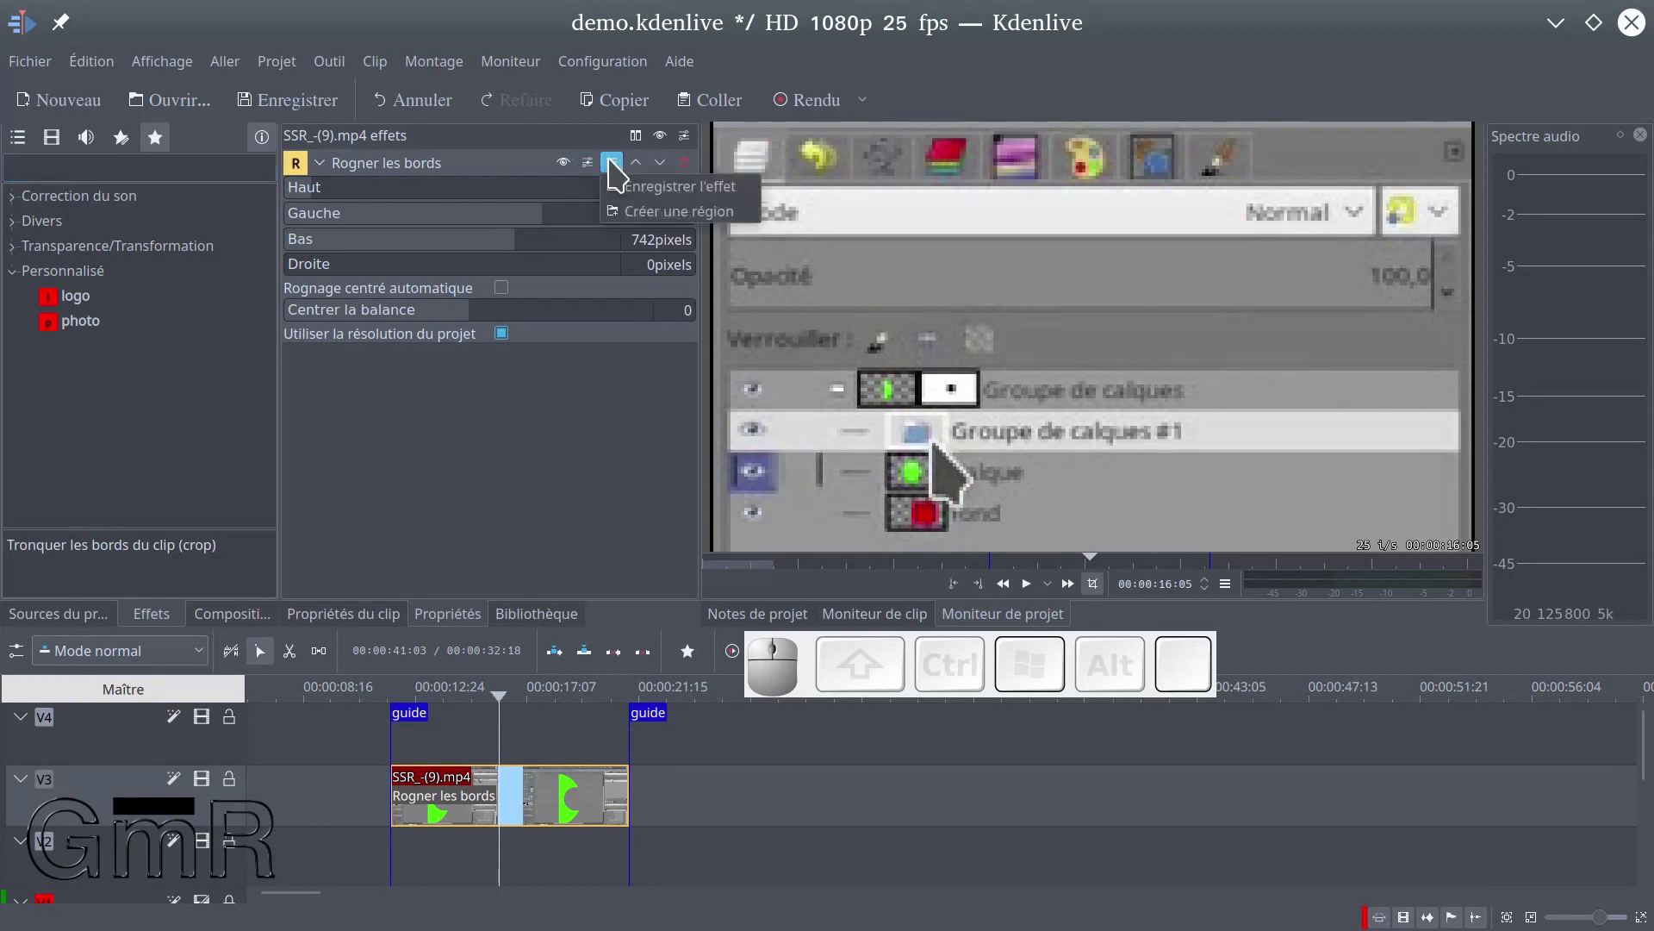
click(650, 177)
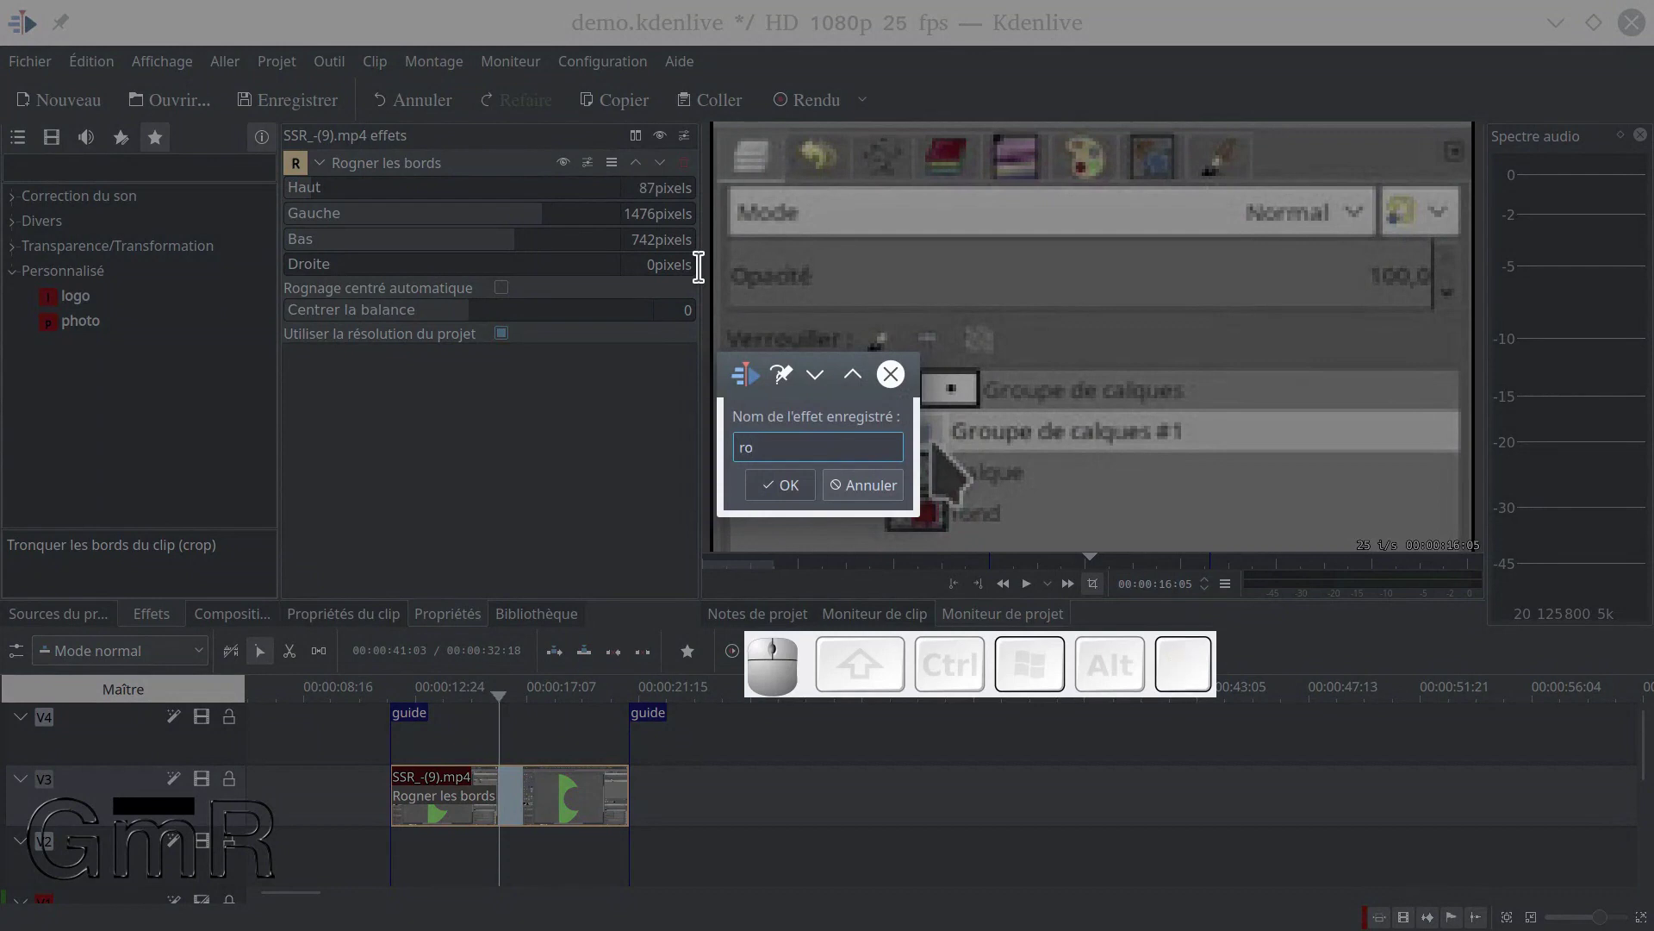
text(rogner 01)
click(782, 488)
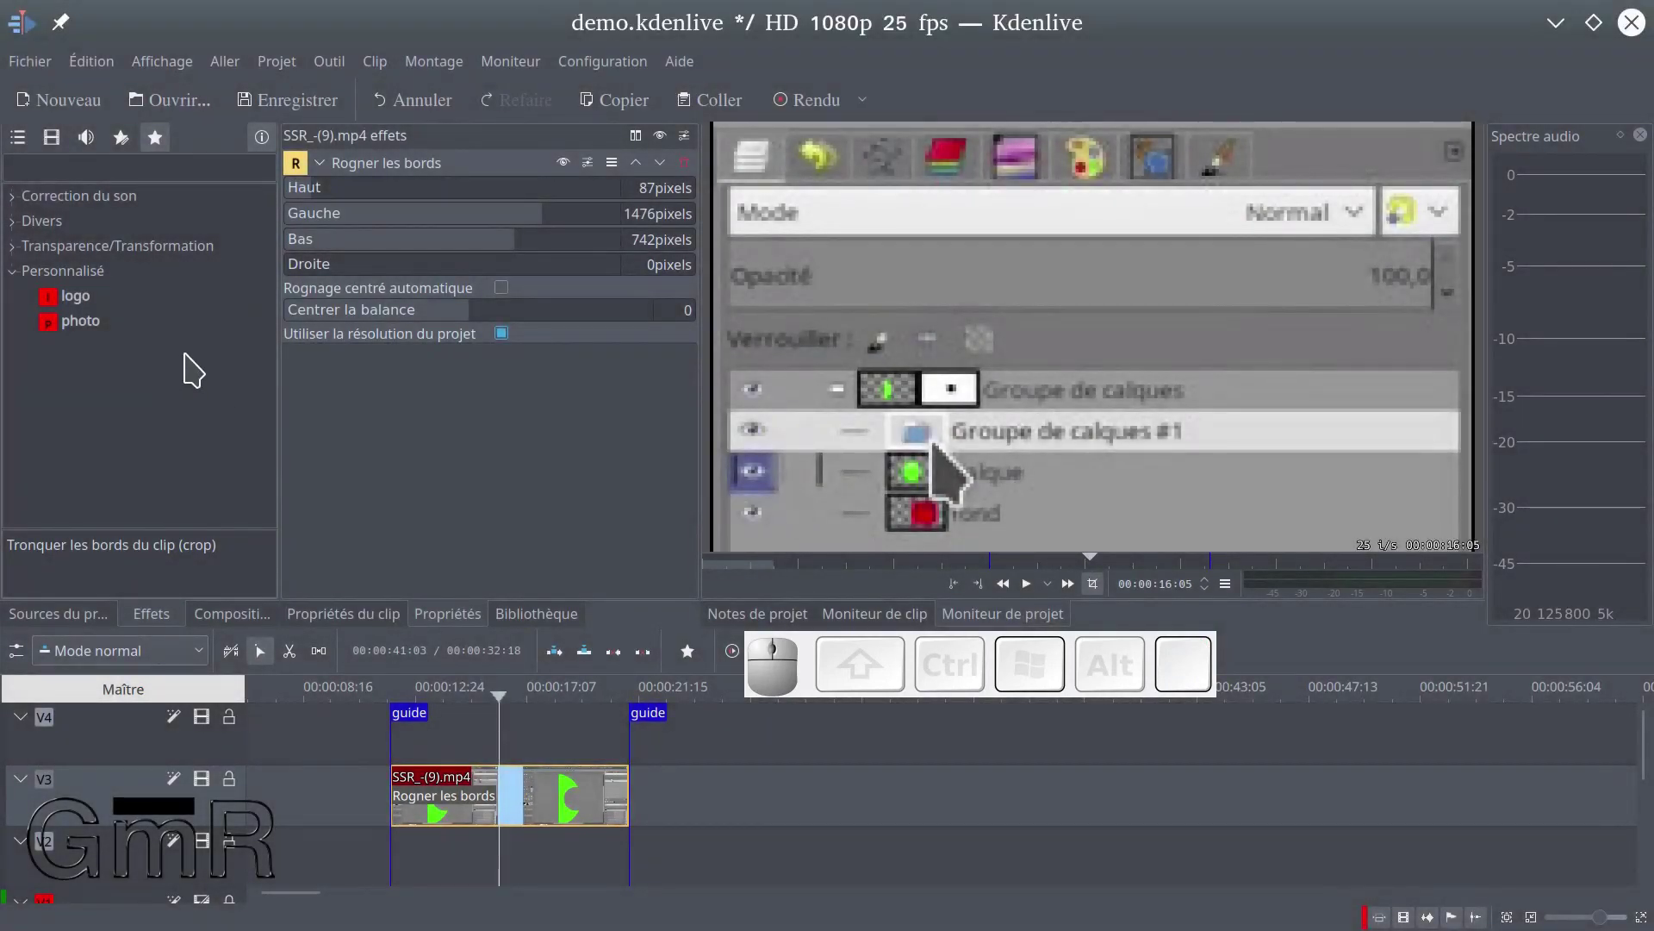
Replace the V3 clip's Rogner les bords effect with the custom effect "rogner 01" and collapse its settings
click(120, 140)
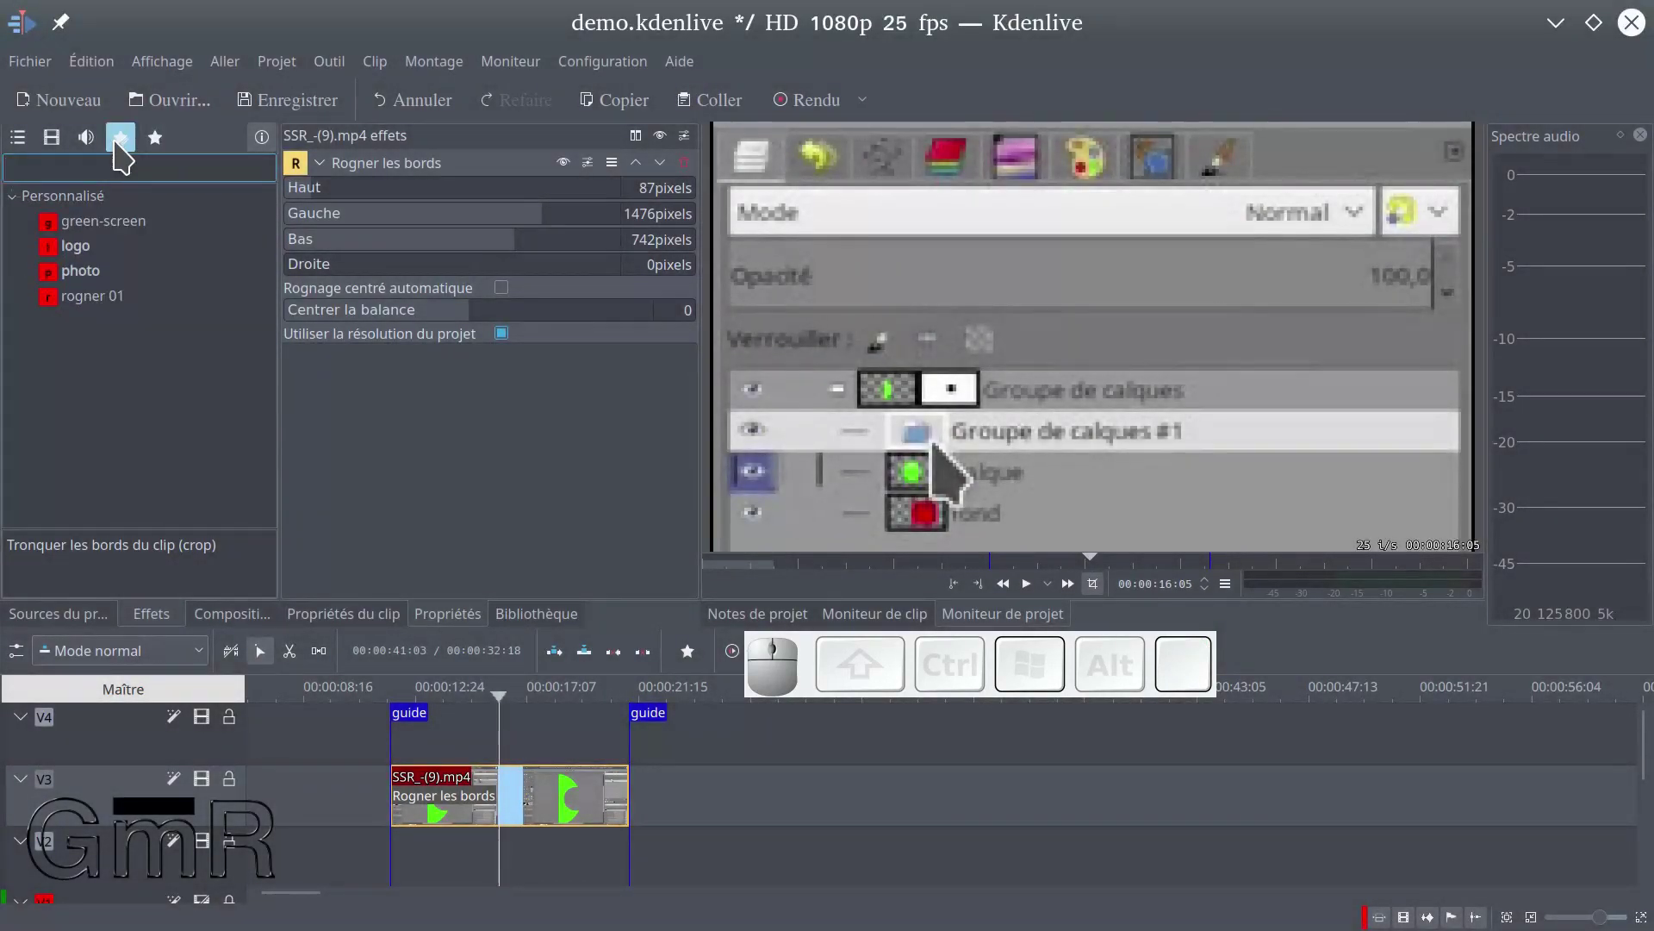
click(99, 295)
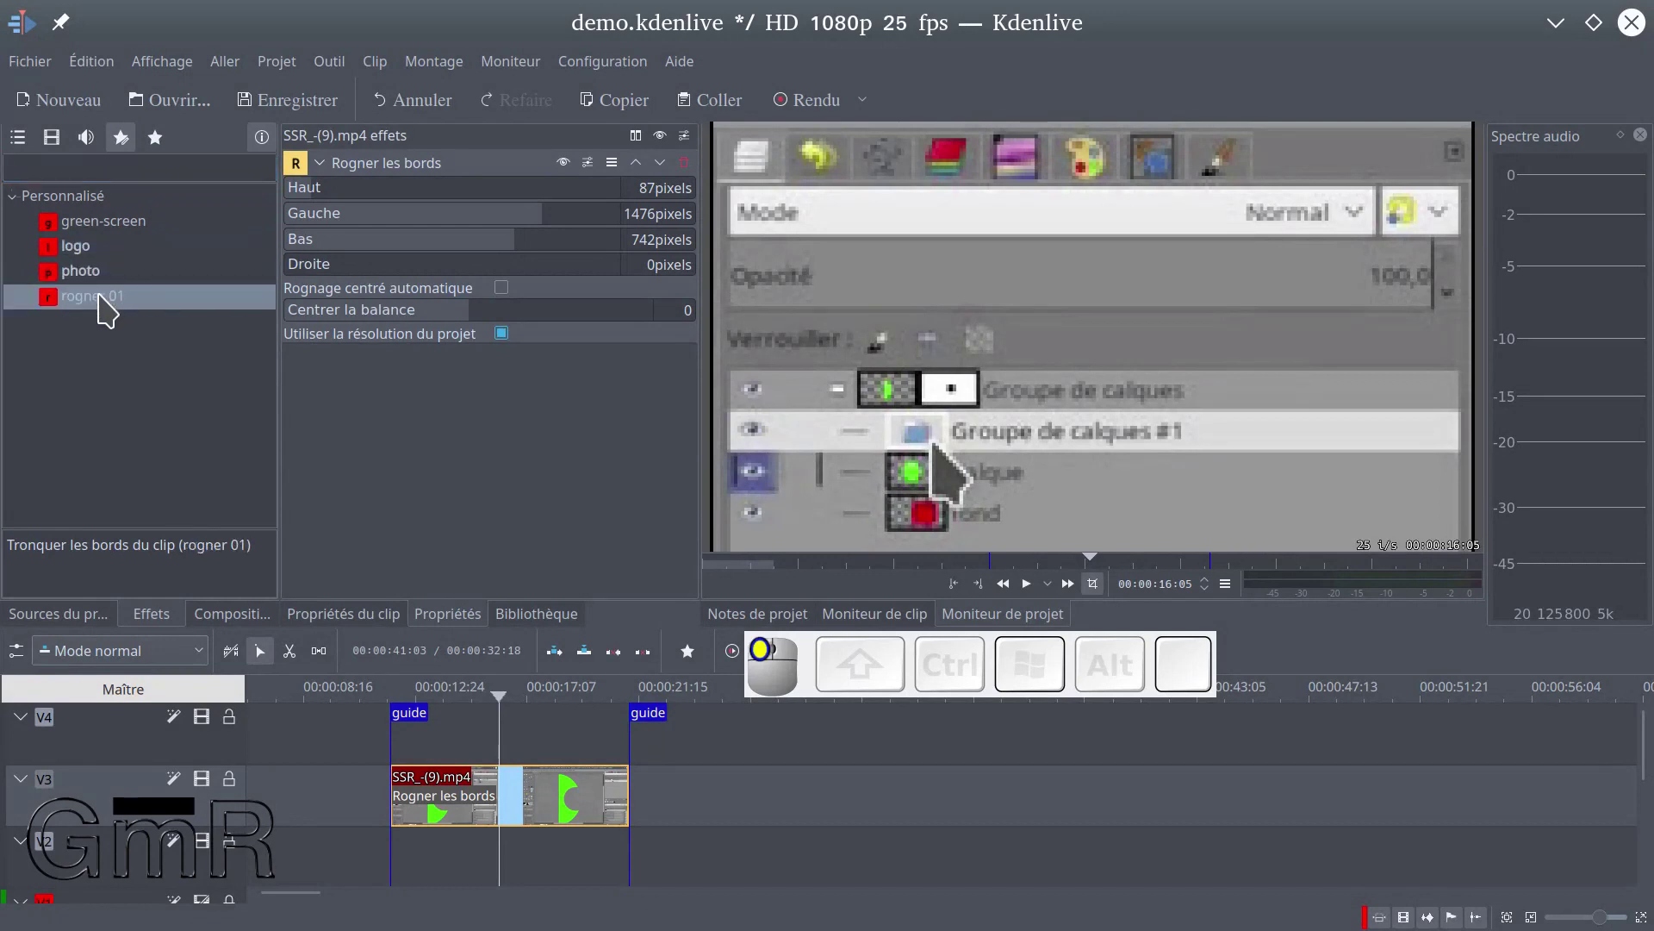
click(684, 163)
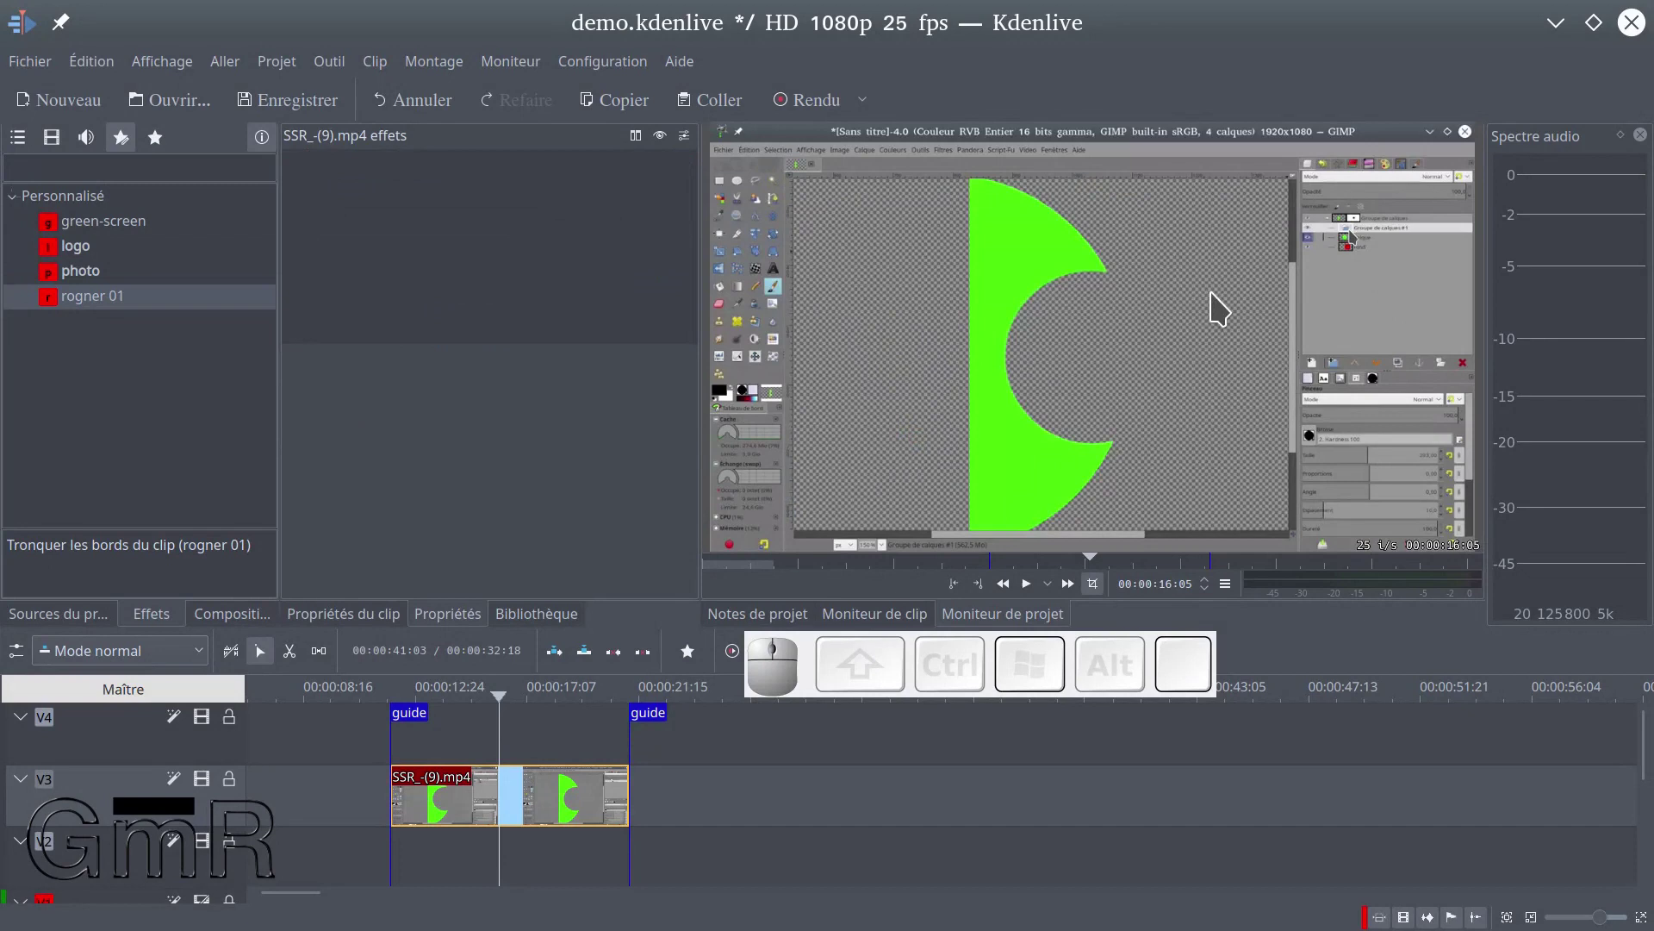
drag(104, 298, 480, 253)
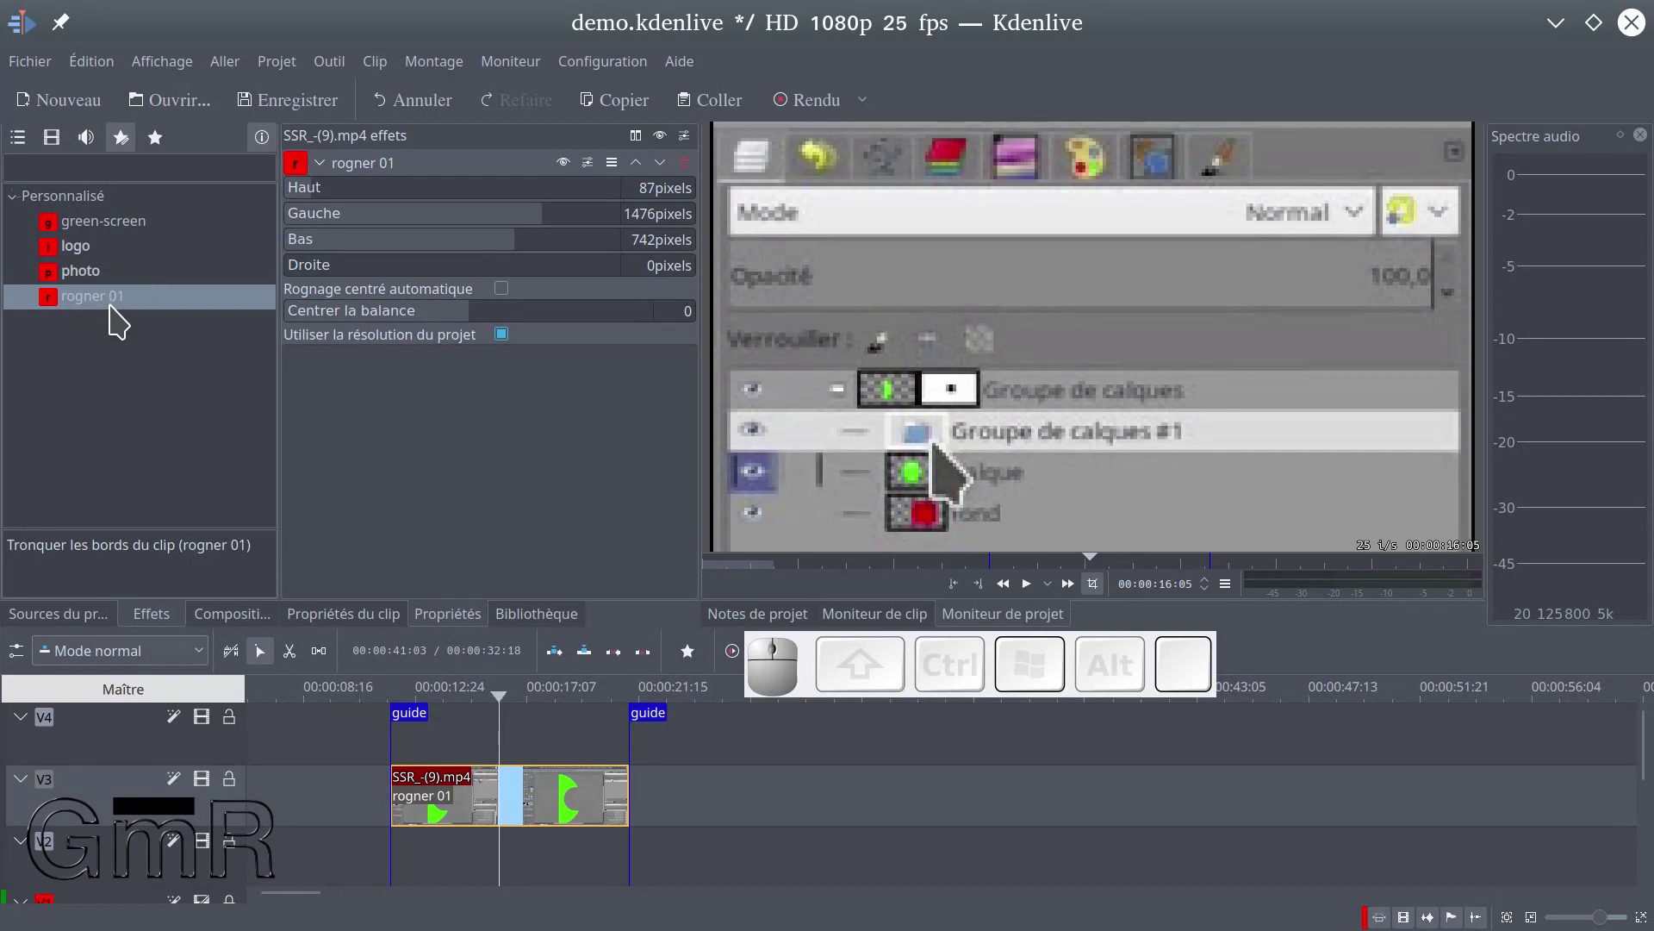
click(318, 166)
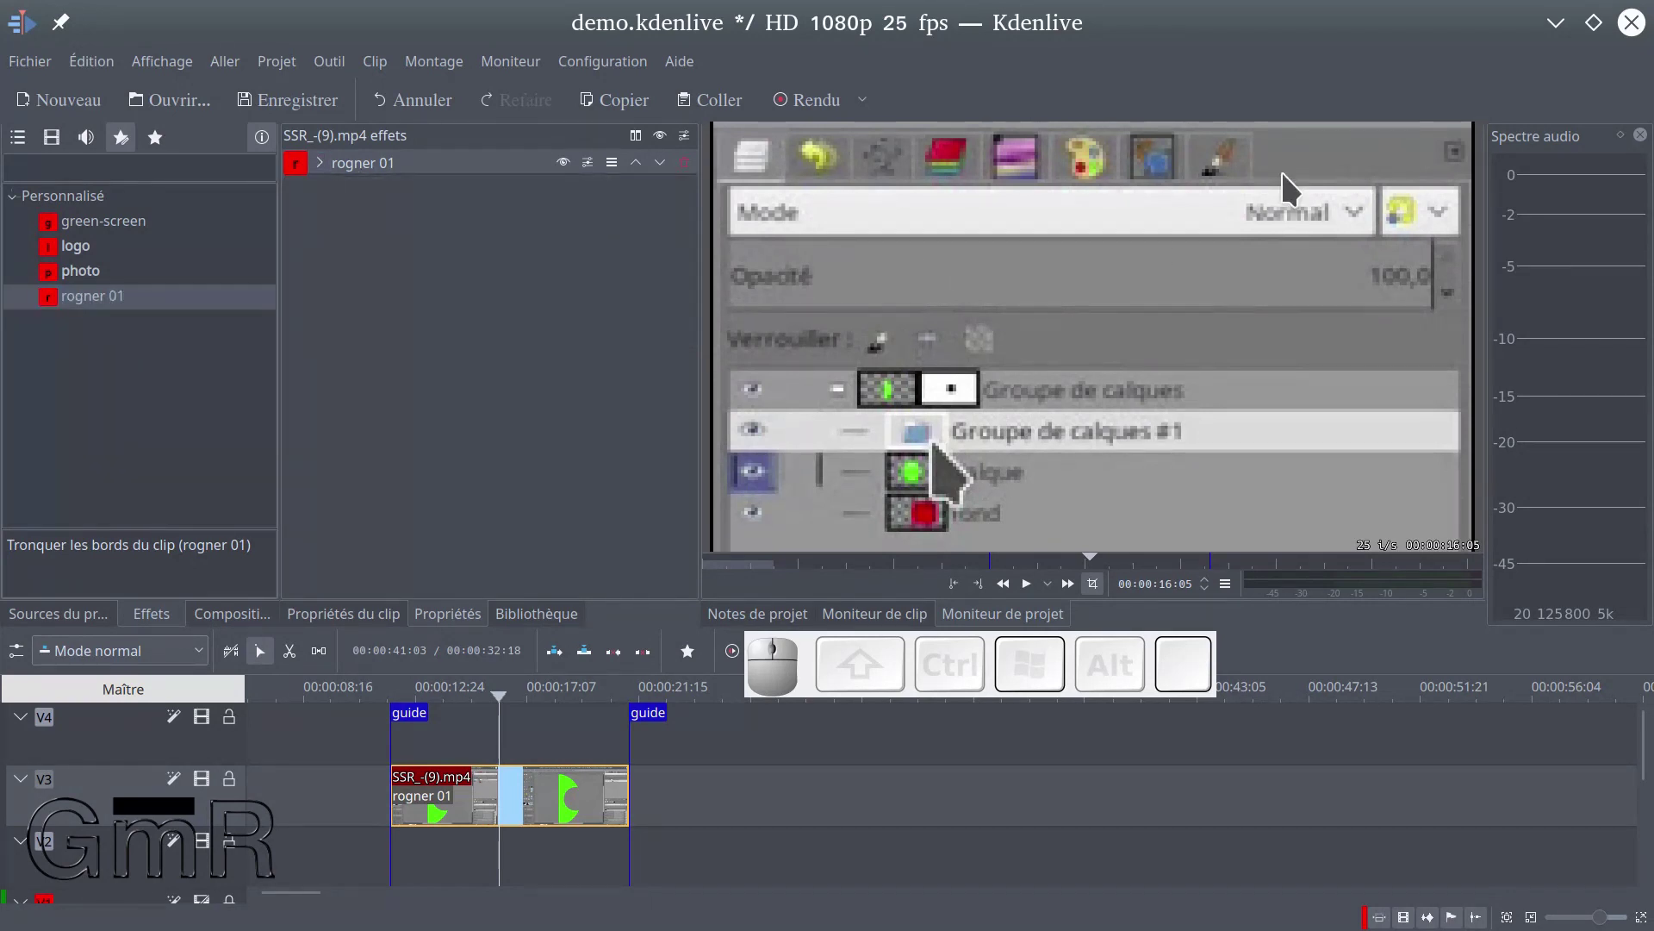
scroll(121, 789, down, 1)
scroll(118, 782, down, 1)
scroll(119, 782, up, 1)
click(258, 814)
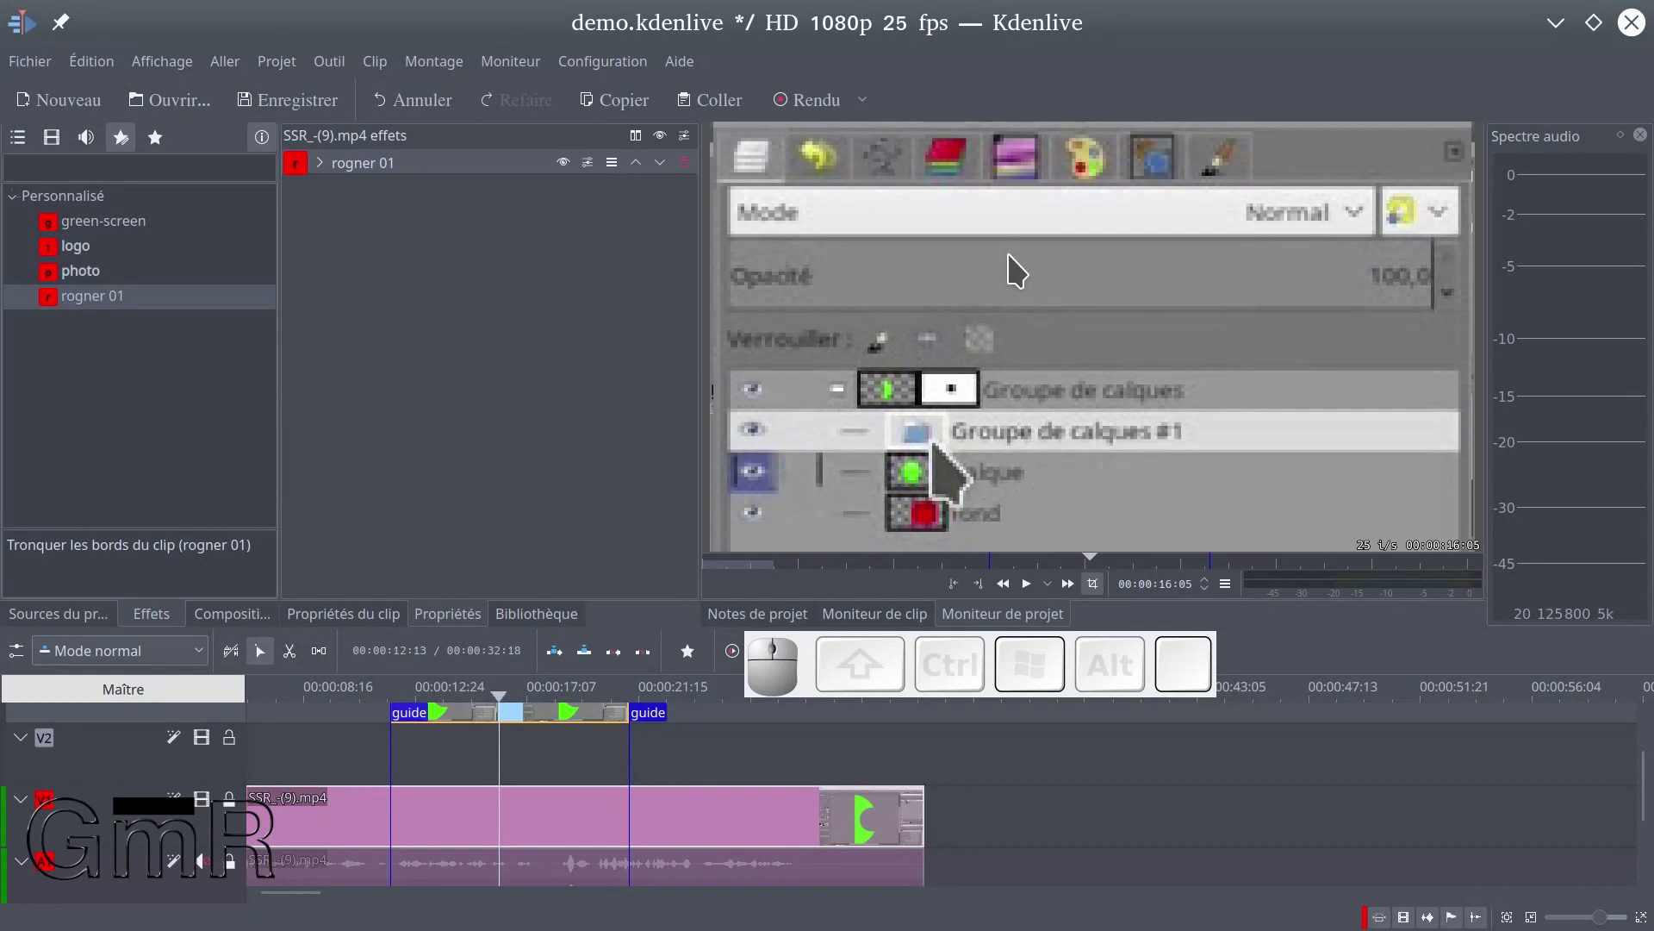
click(160, 604)
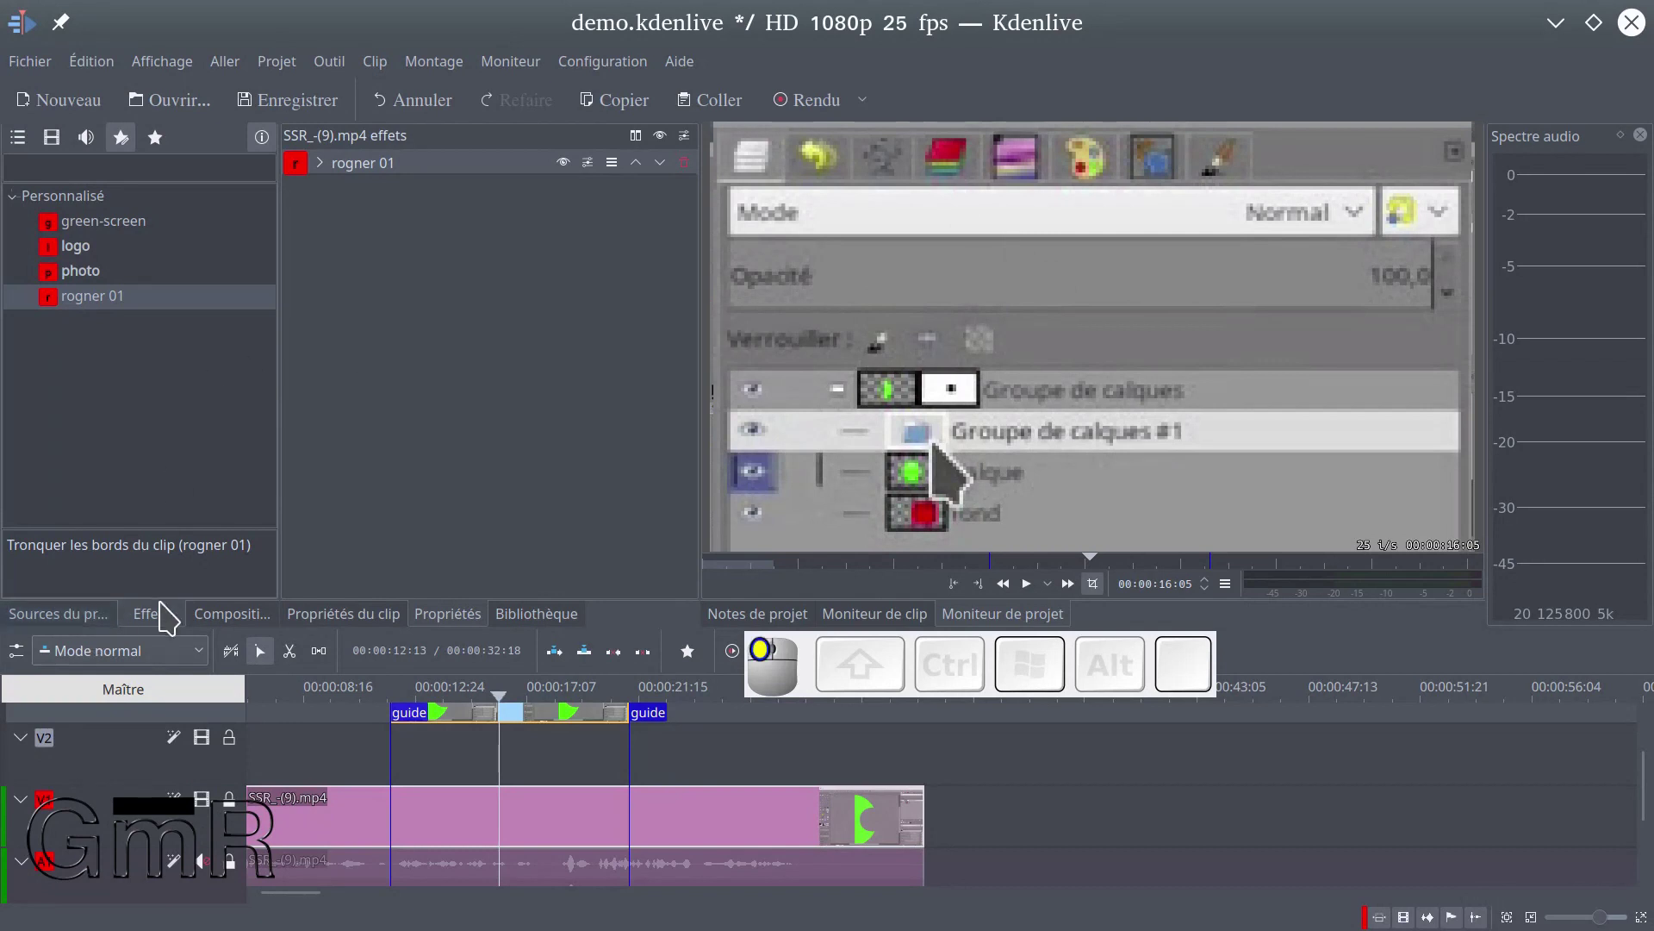
click(86, 614)
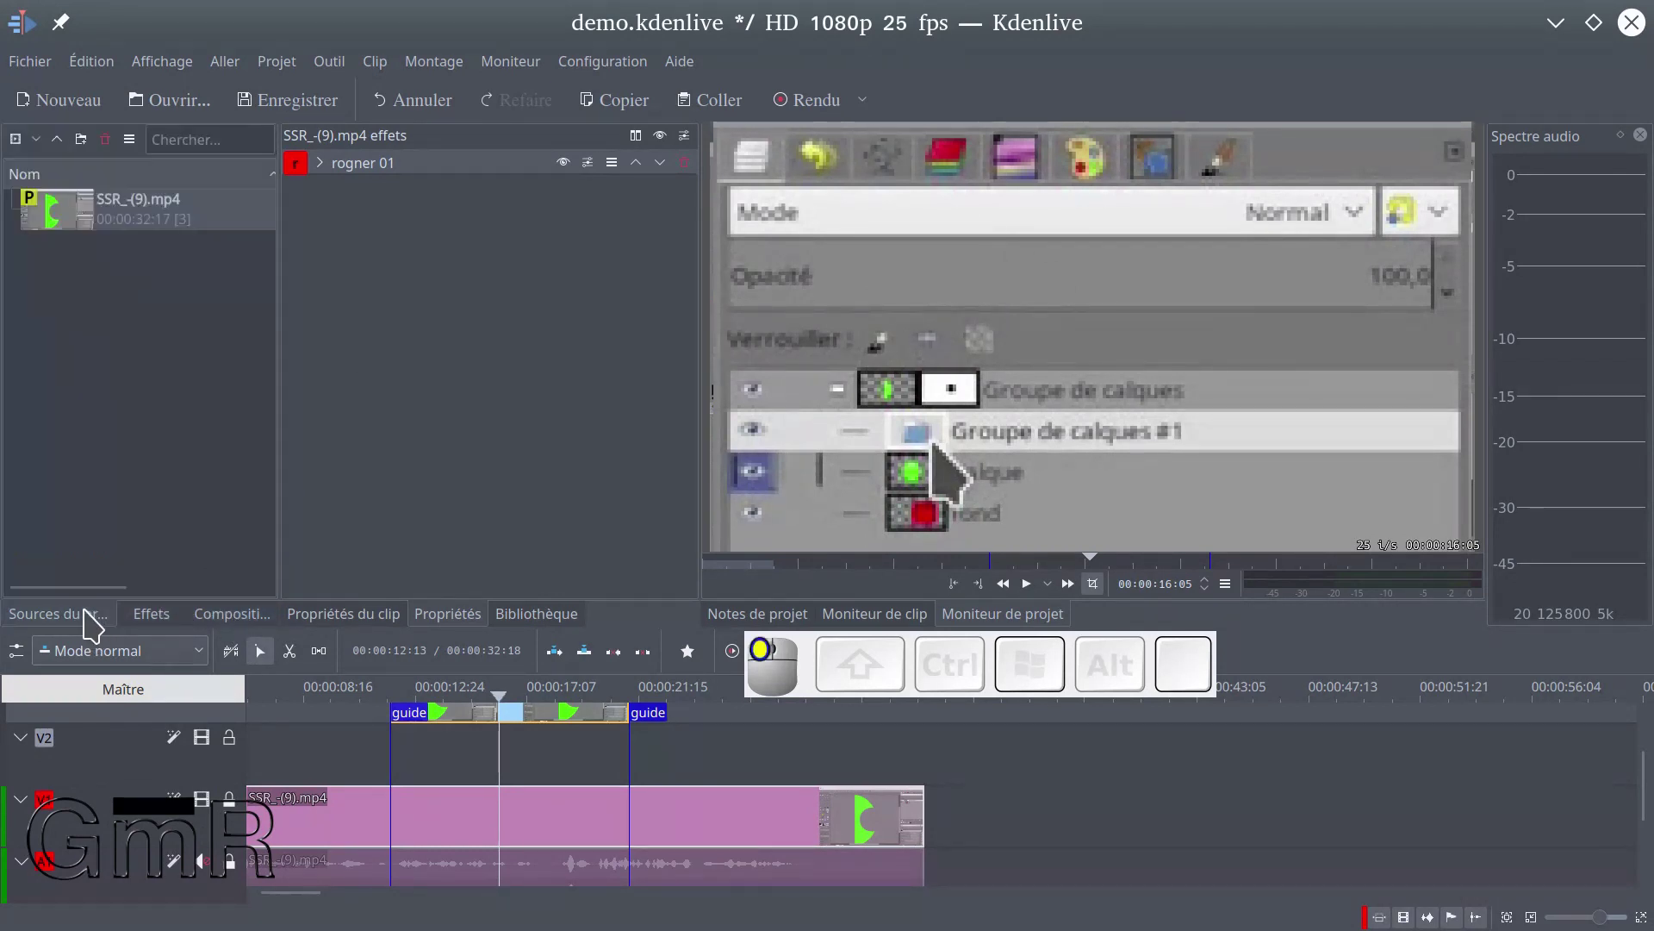
Search all effects for "po" and add the Position et zoom effect to the V3 clip
click(173, 614)
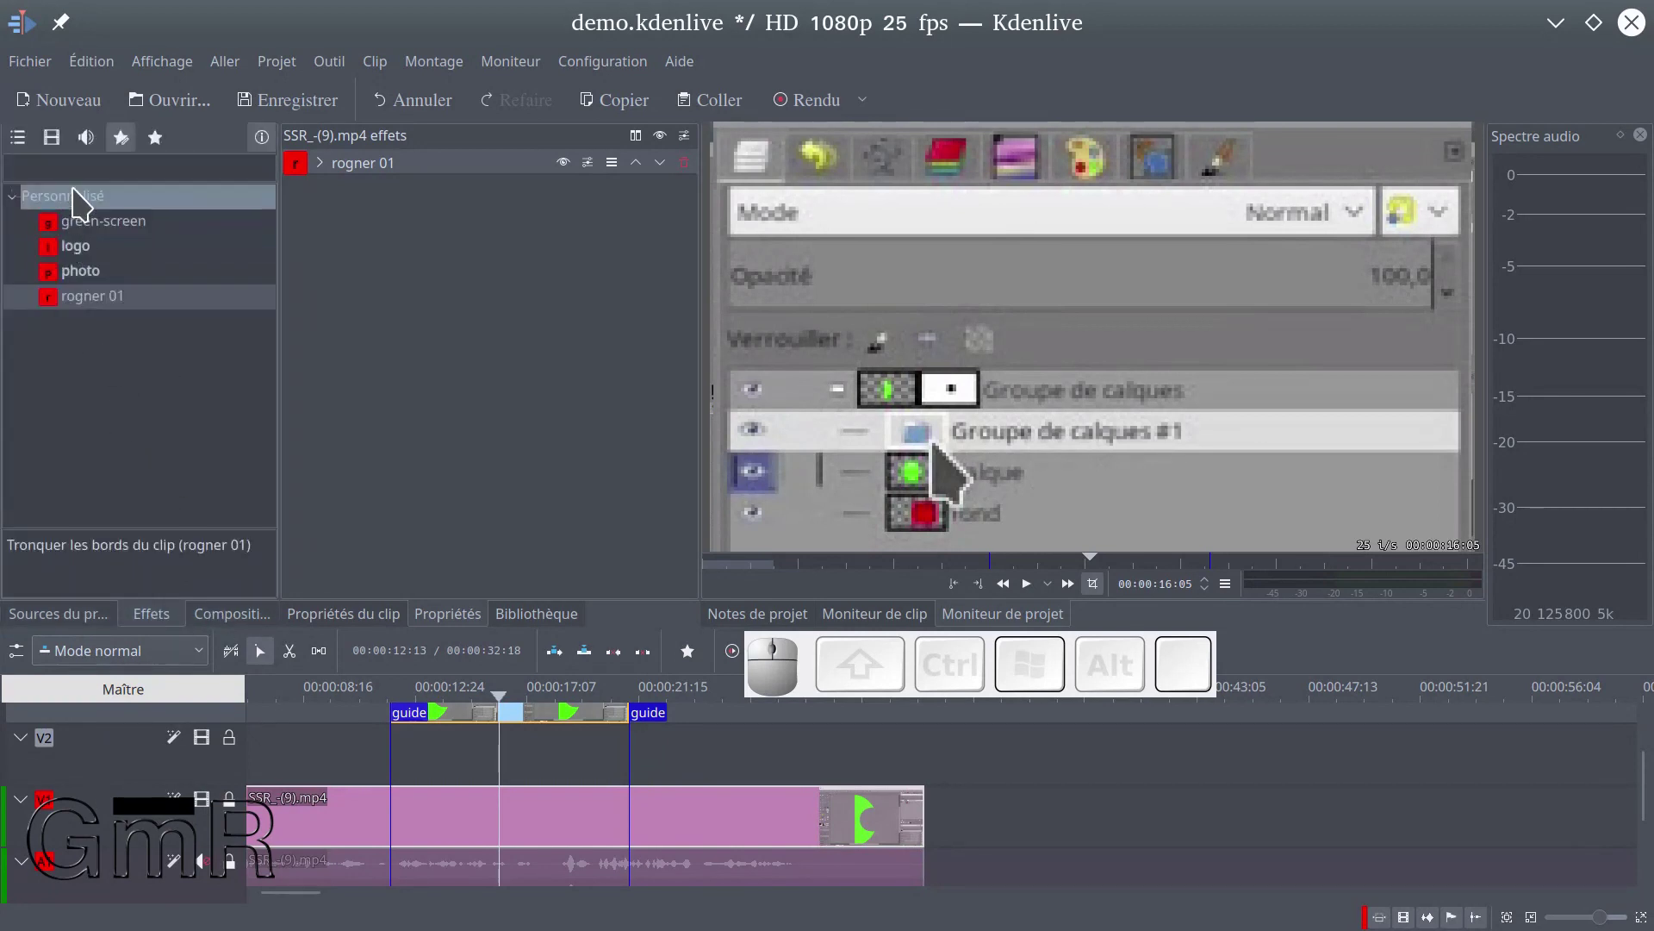
click(17, 137)
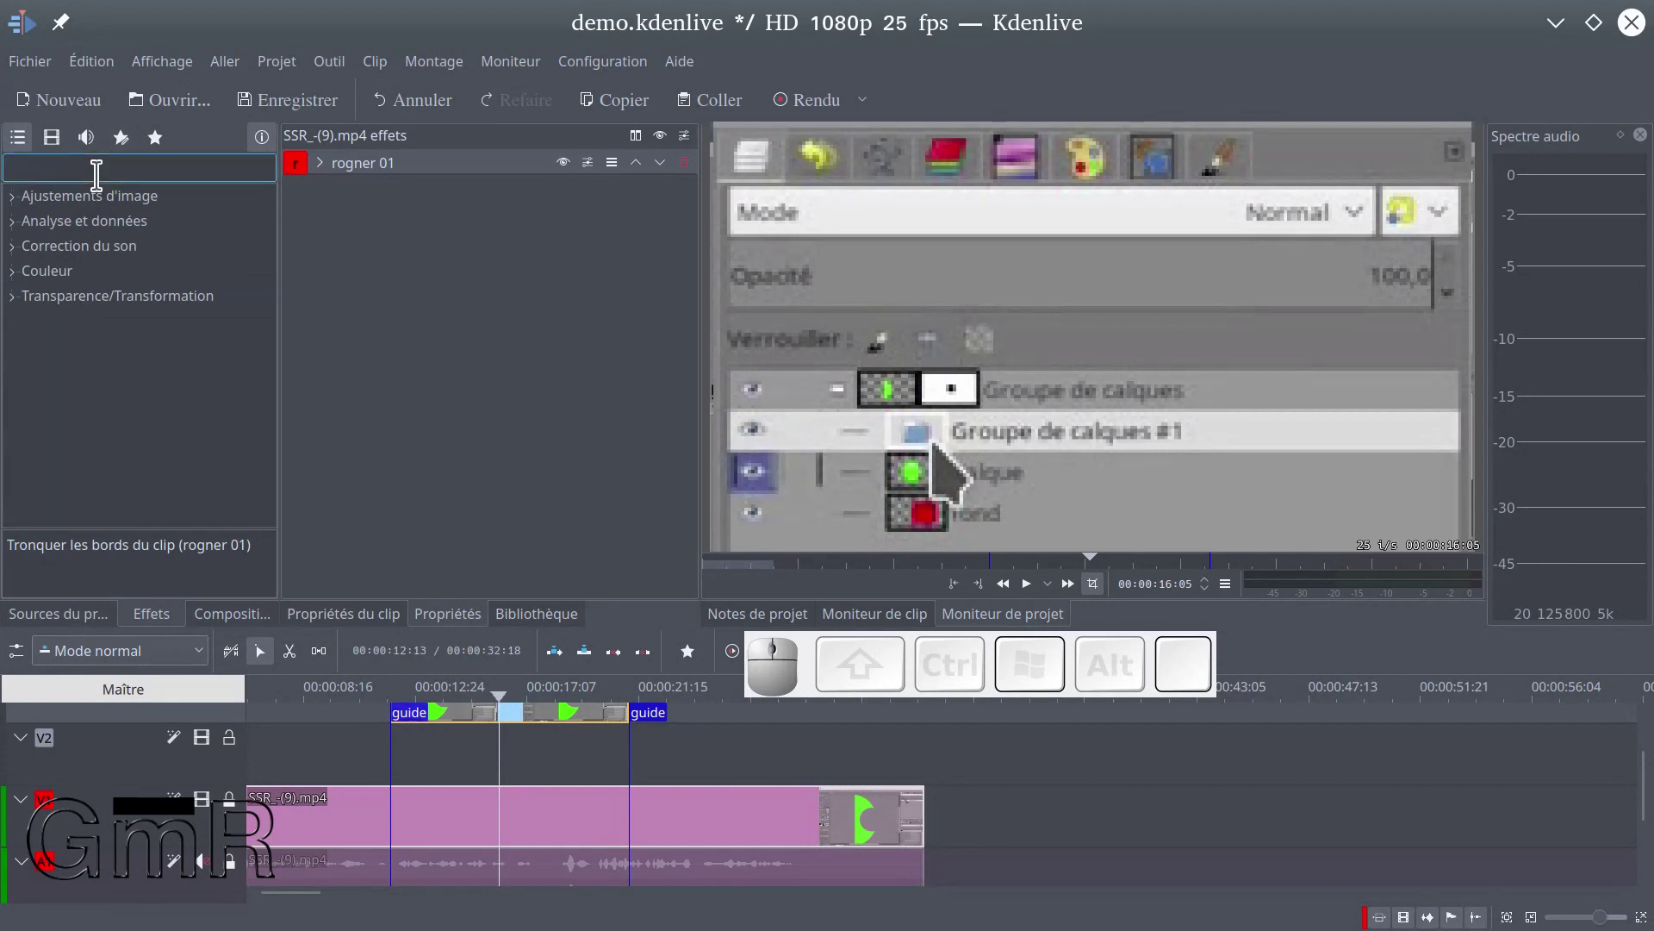
text(po)
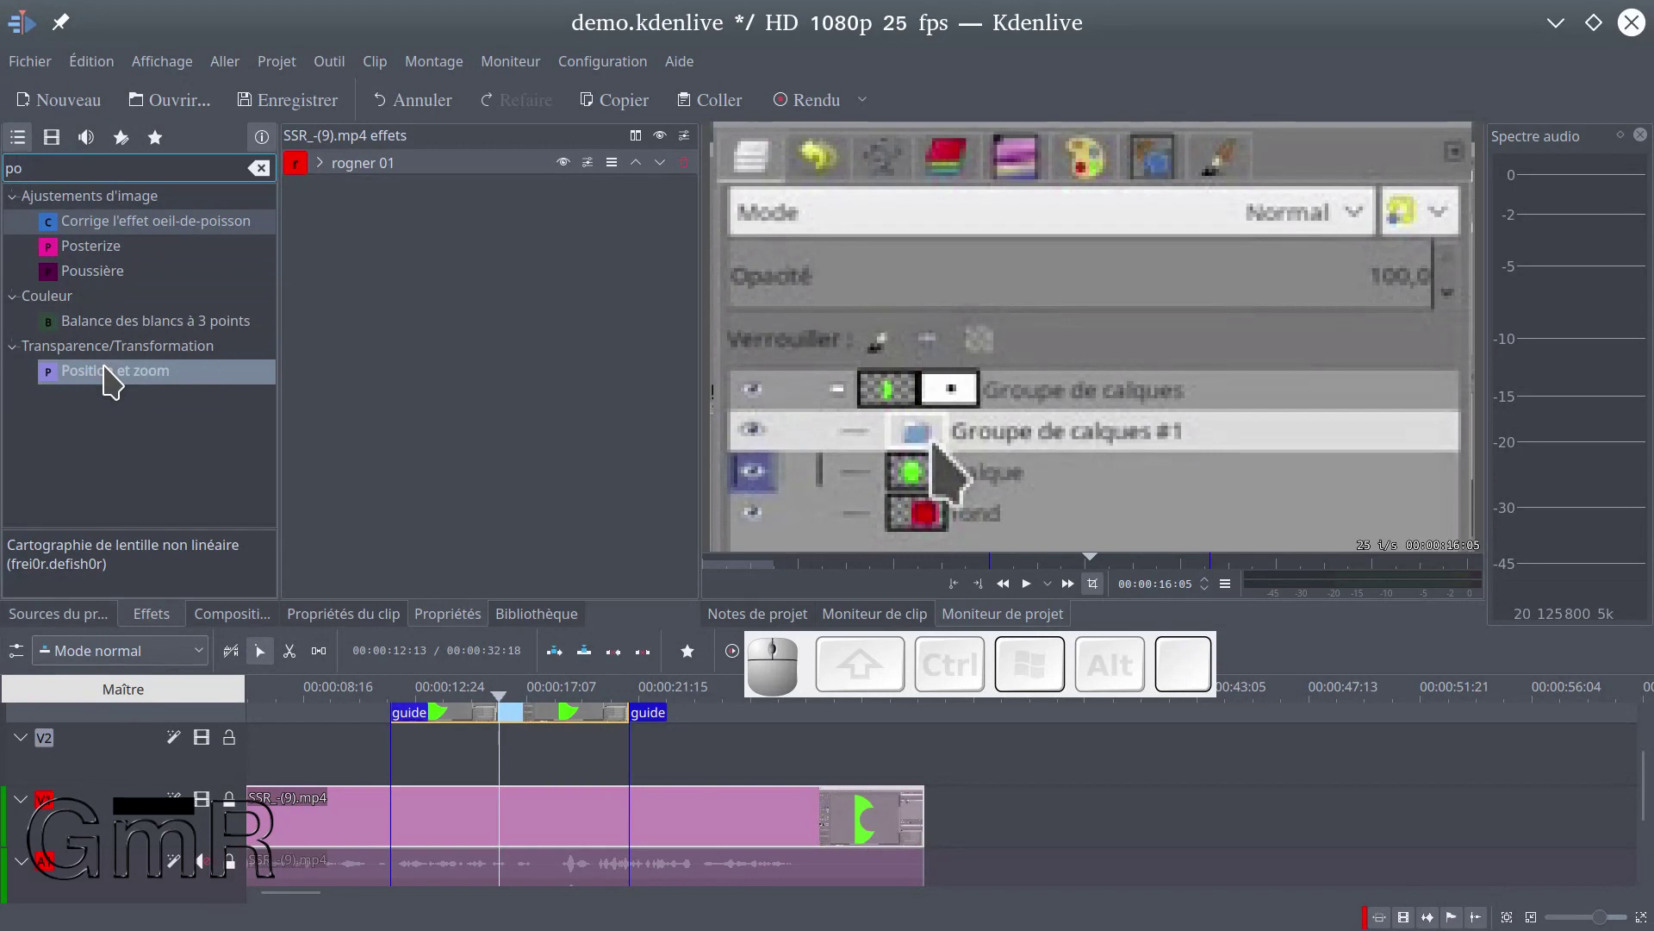
drag(110, 379, 405, 353)
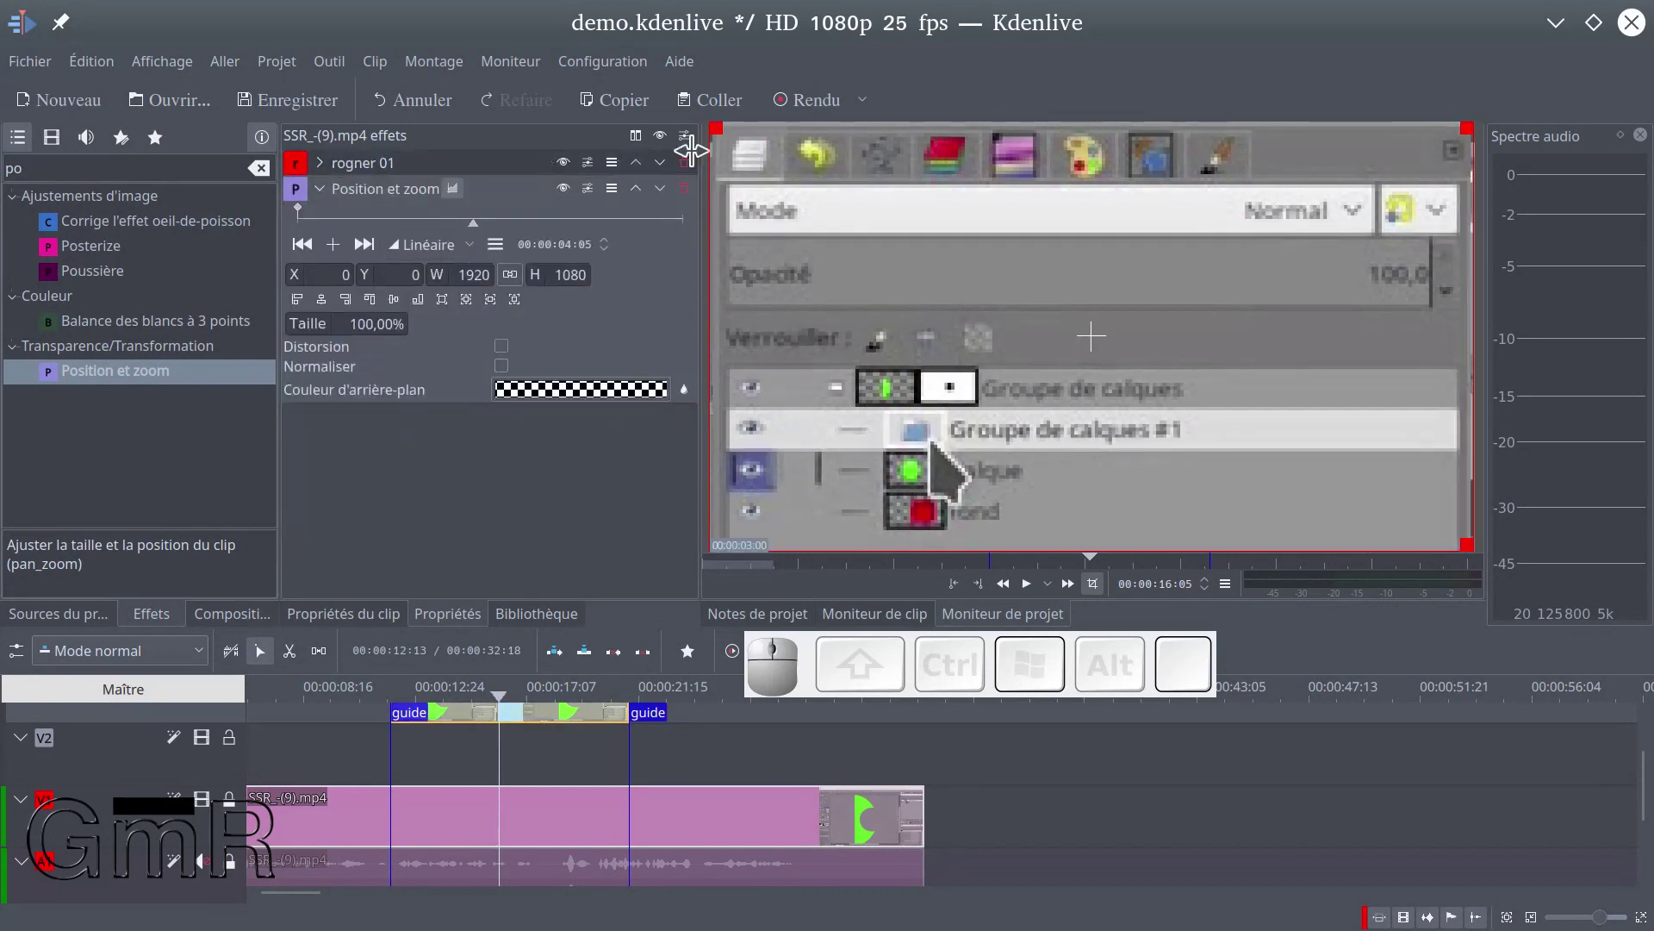
drag(715, 131, 965, 373)
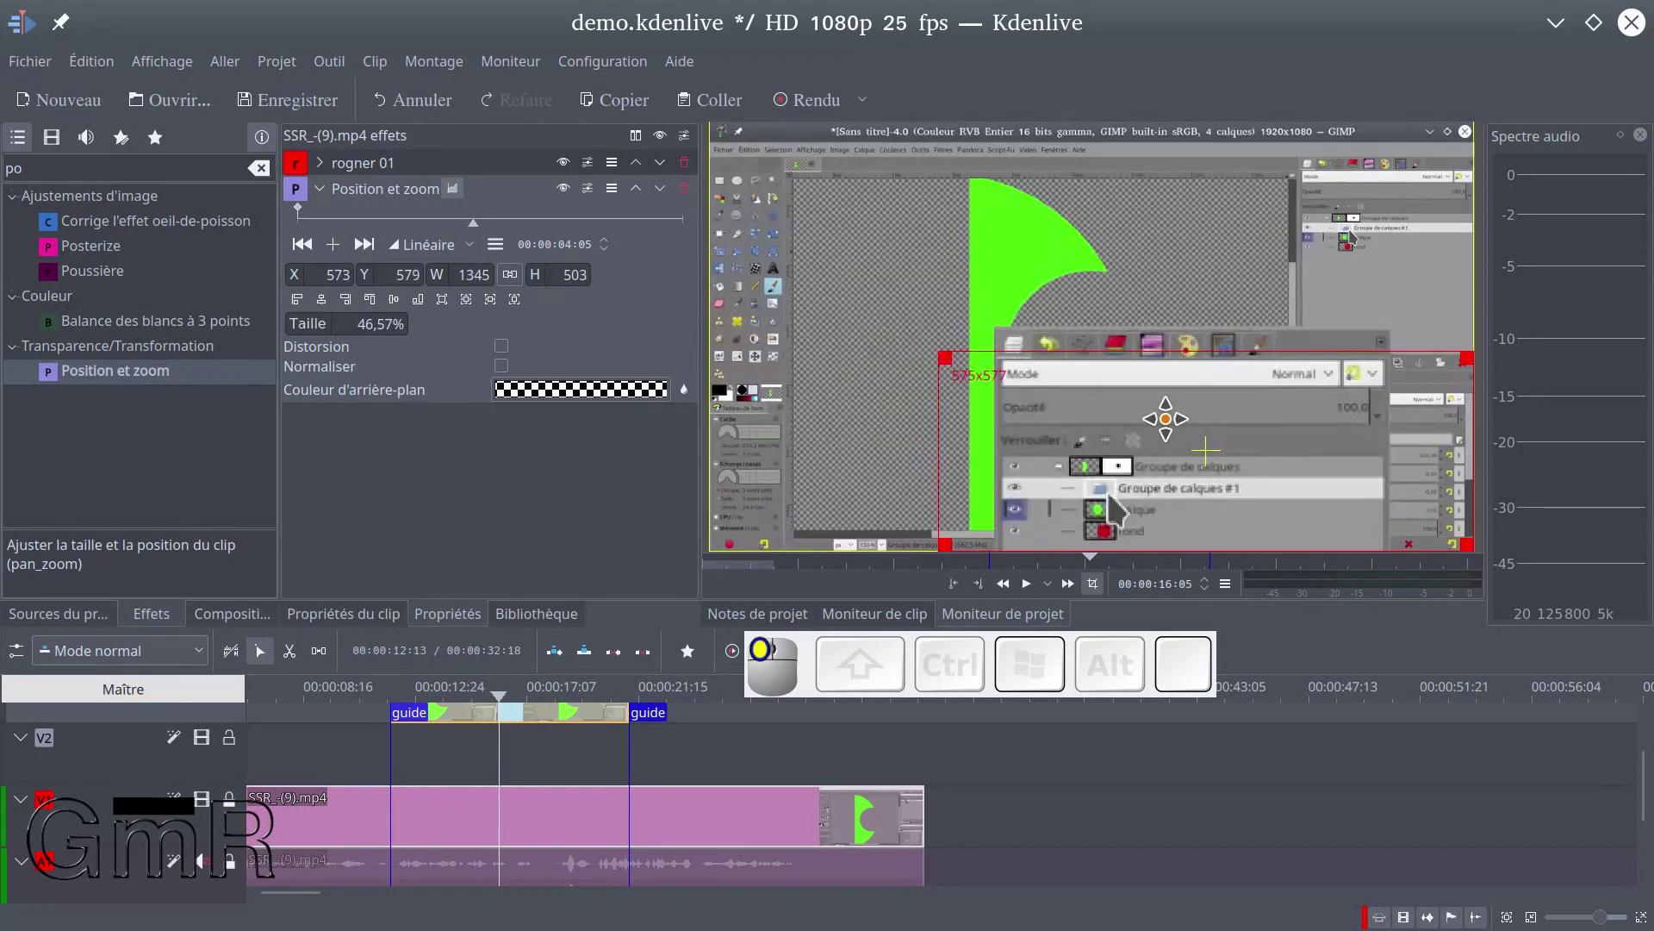
drag(1165, 418, 1118, 392)
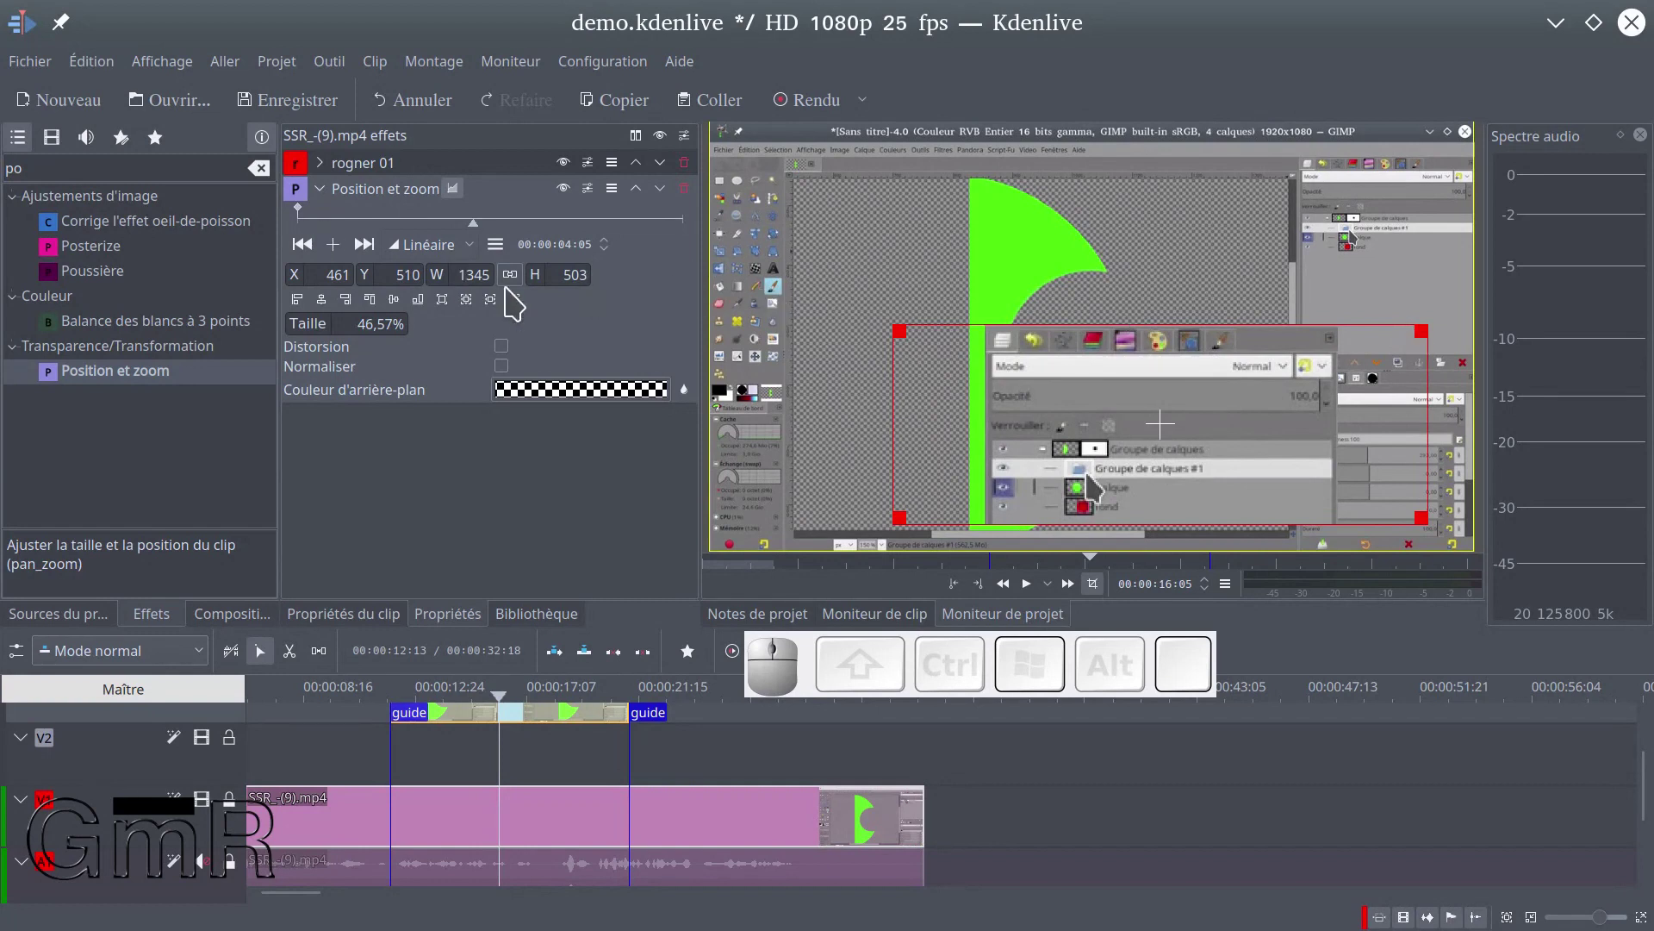
click(616, 192)
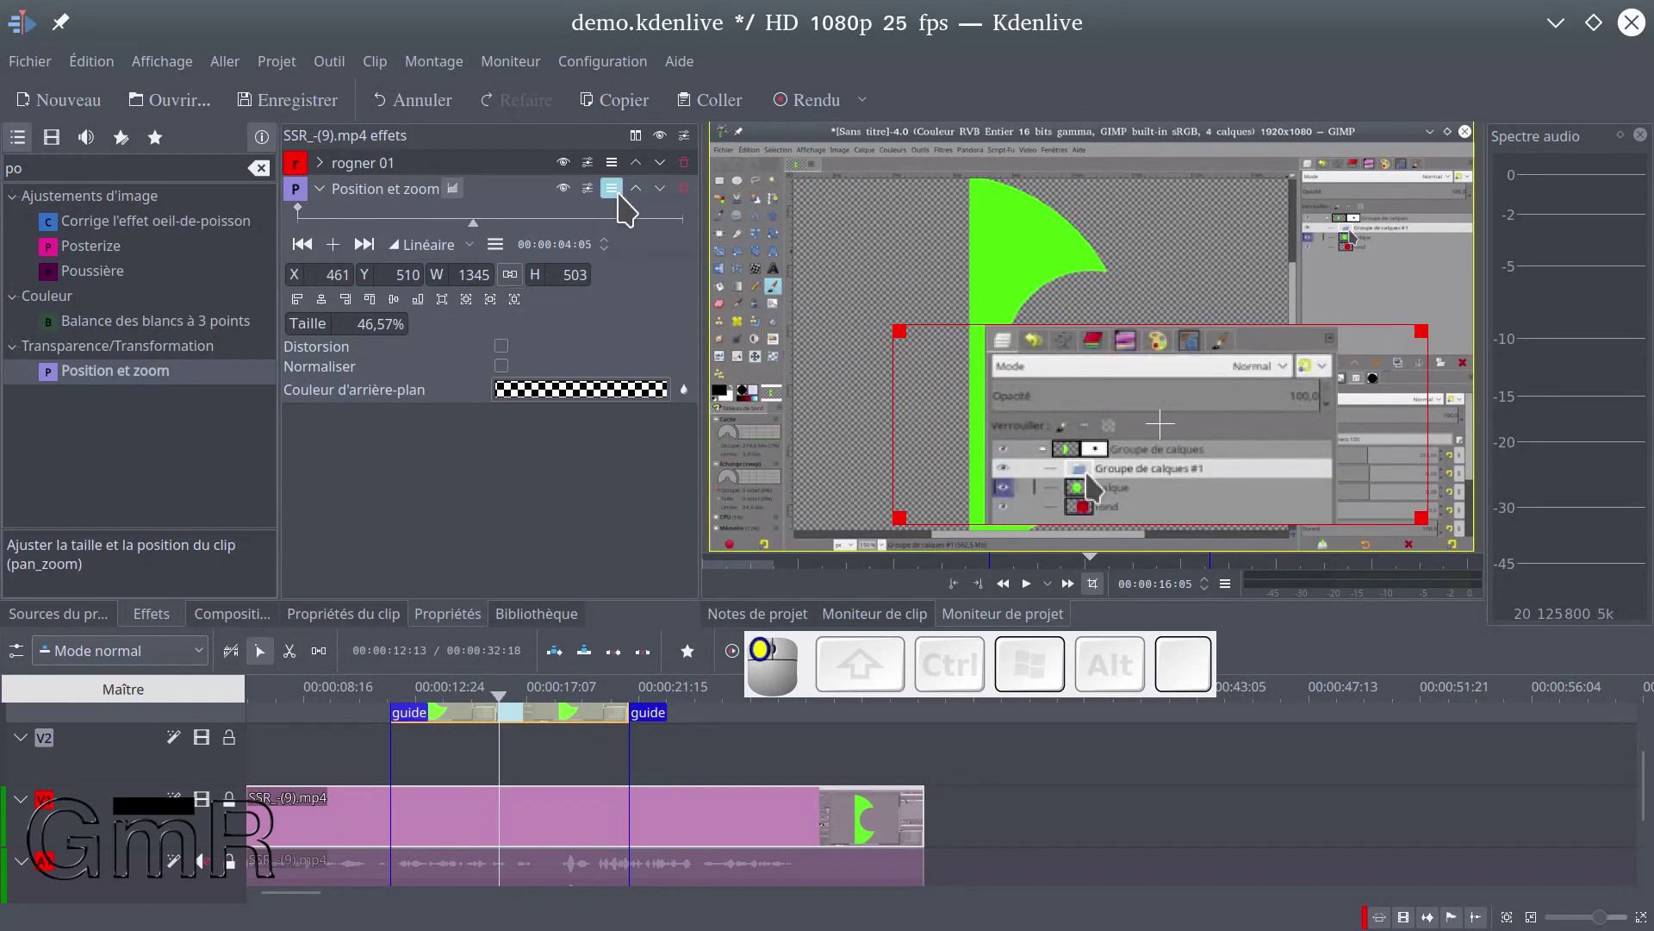
click(587, 188)
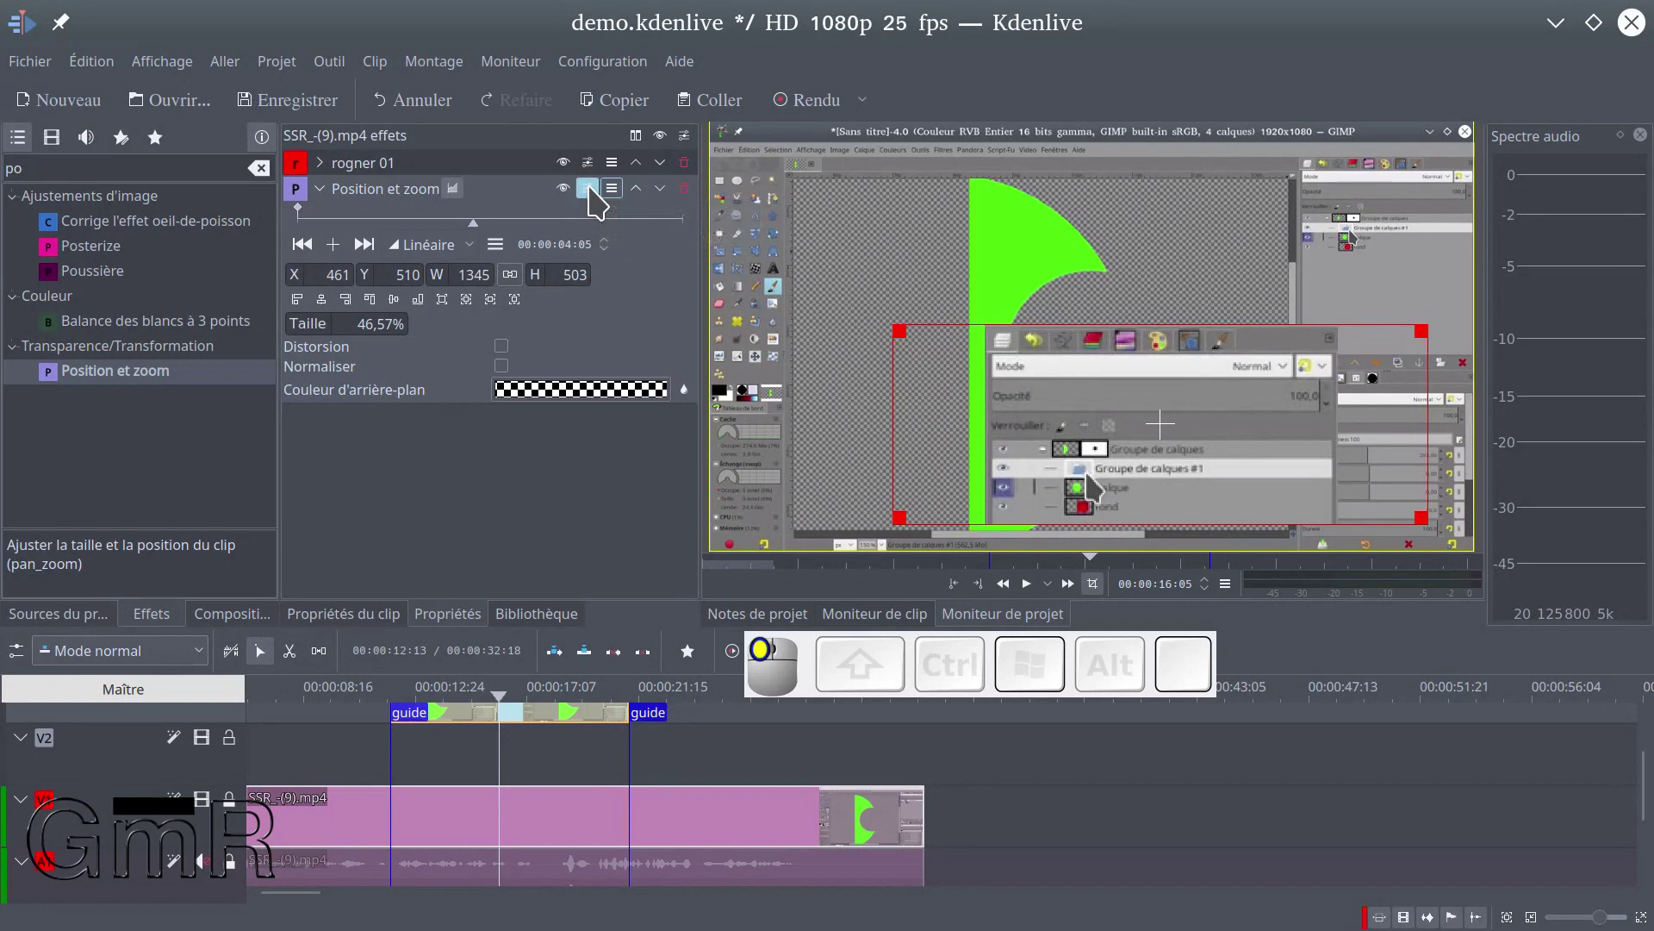
click(637, 216)
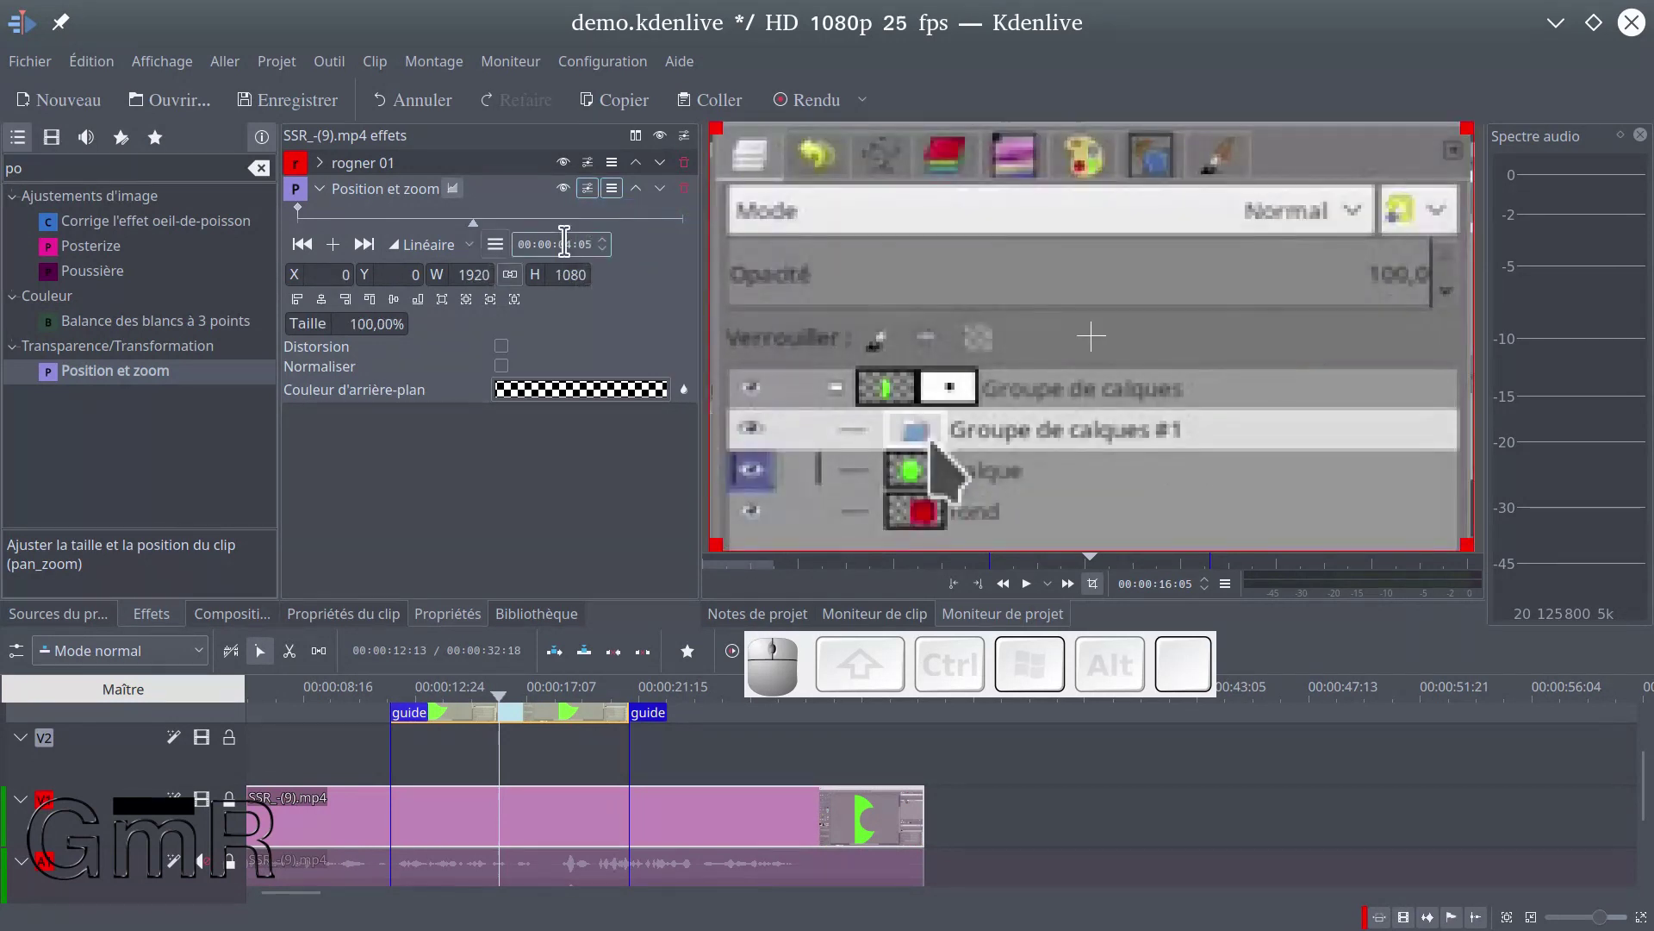
Lock the aspect ratio, then scale the V3 clip to about 808 × 455 and place it at about X 1085, Y 34
click(511, 274)
drag(719, 540, 1107, 330)
drag(1275, 284, 1274, 351)
drag(1096, 450, 1140, 431)
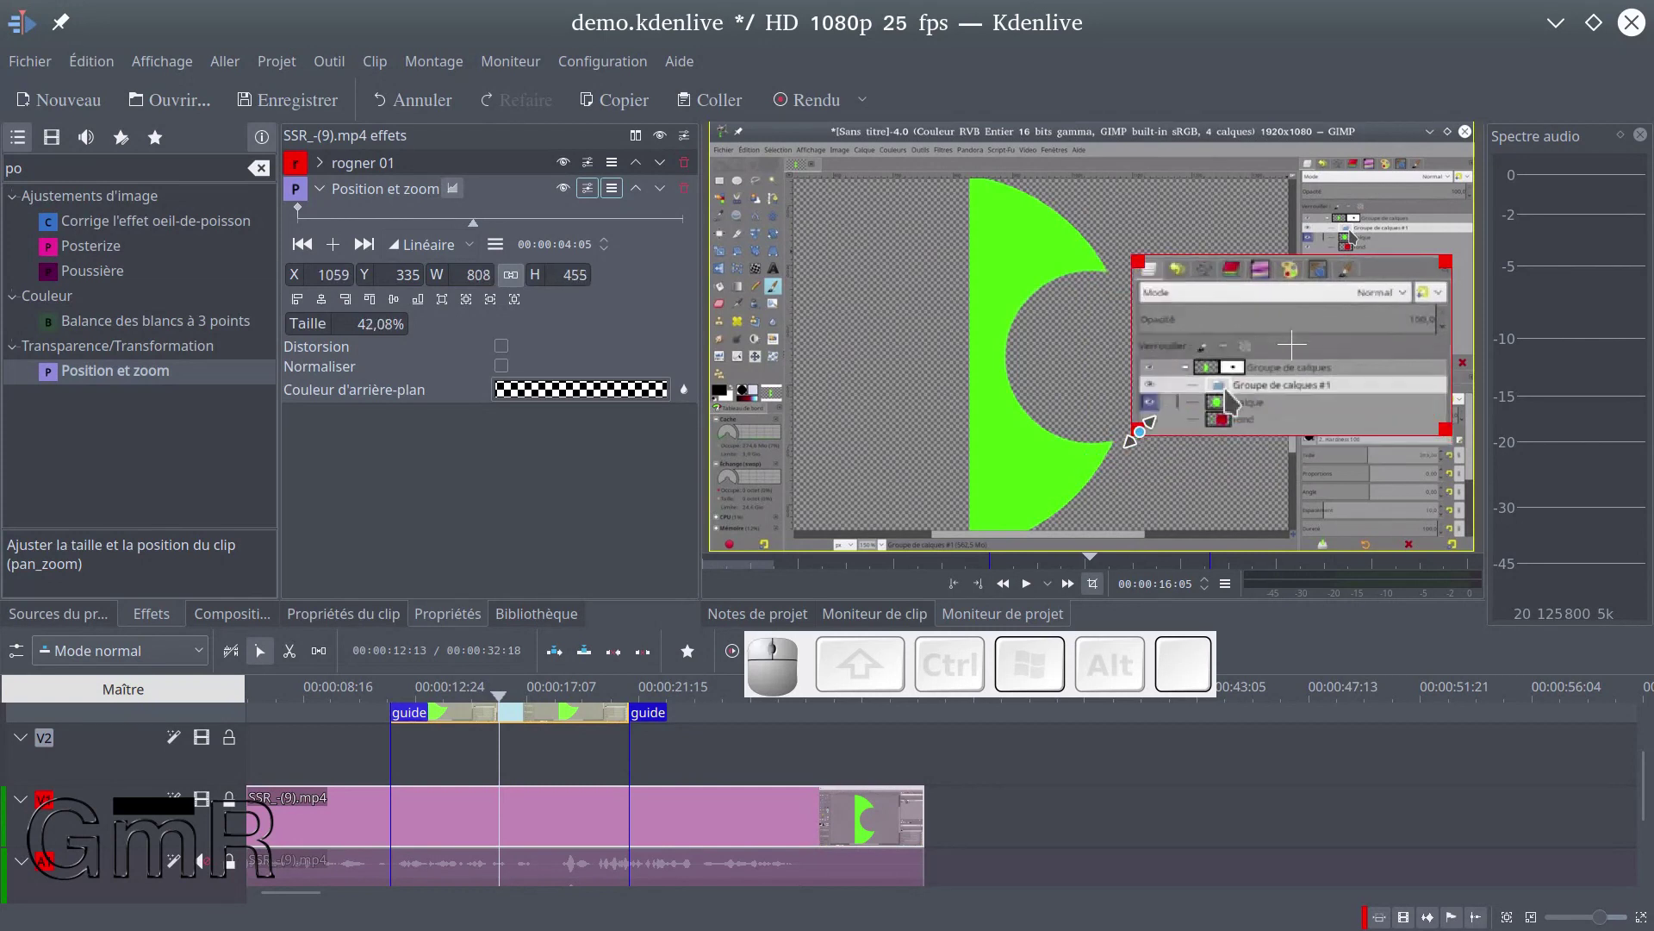
drag(1288, 348, 1292, 225)
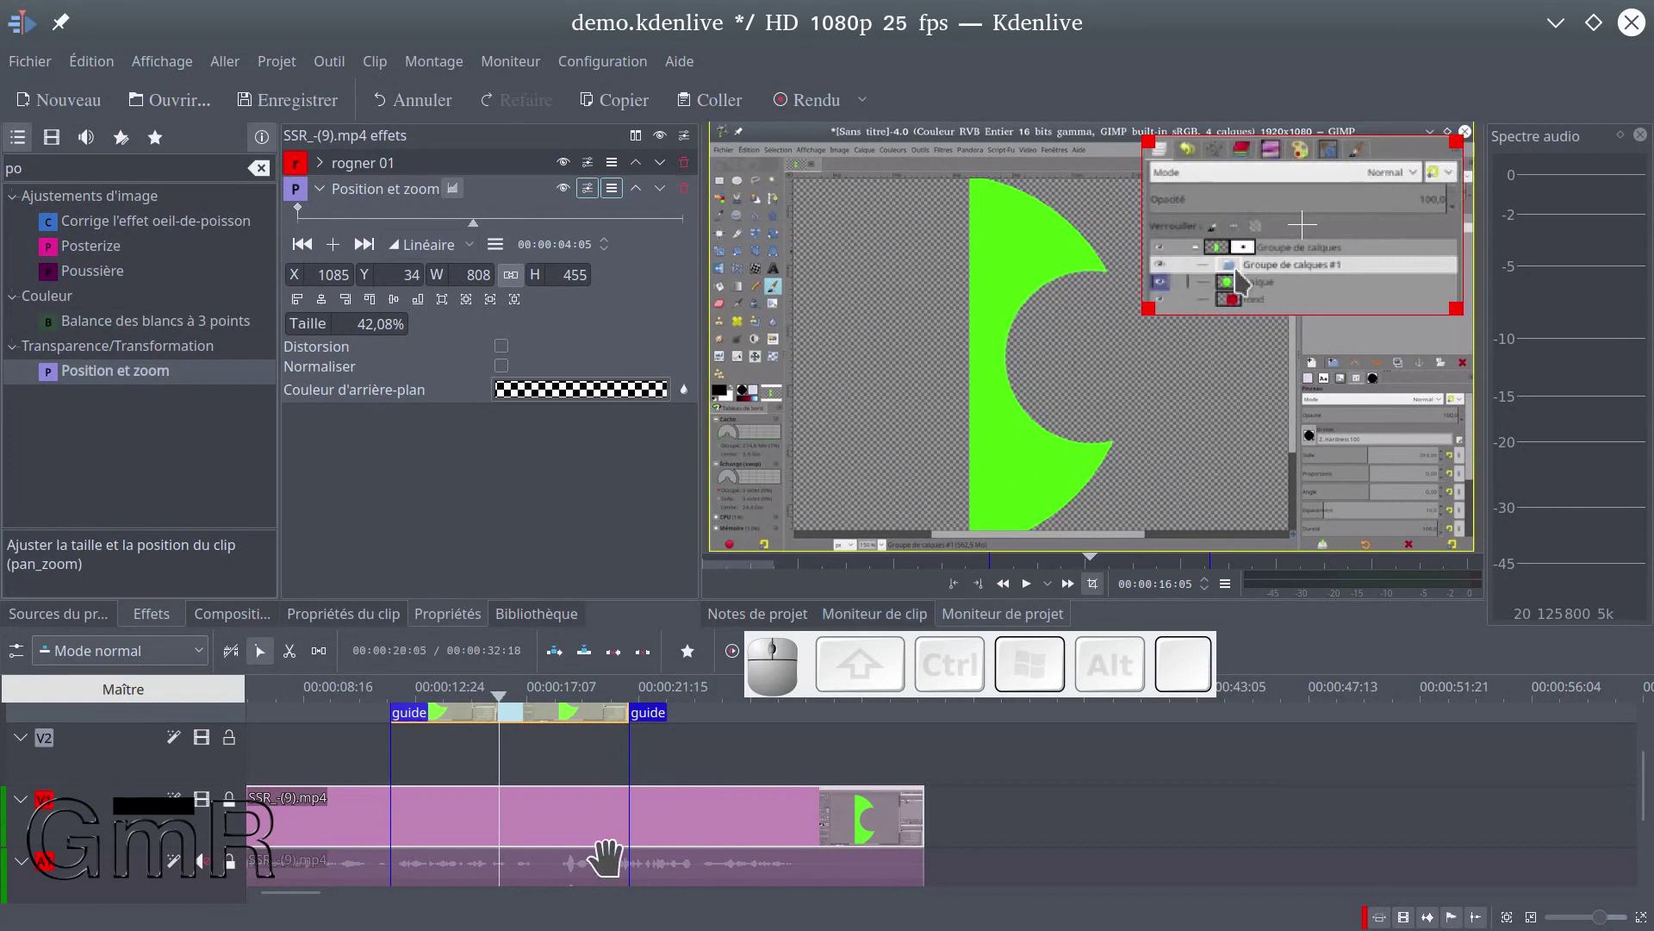
Add a black colour clip named "Clip couleur" with a duration of 00:00:05:00 to the project
click(603, 823)
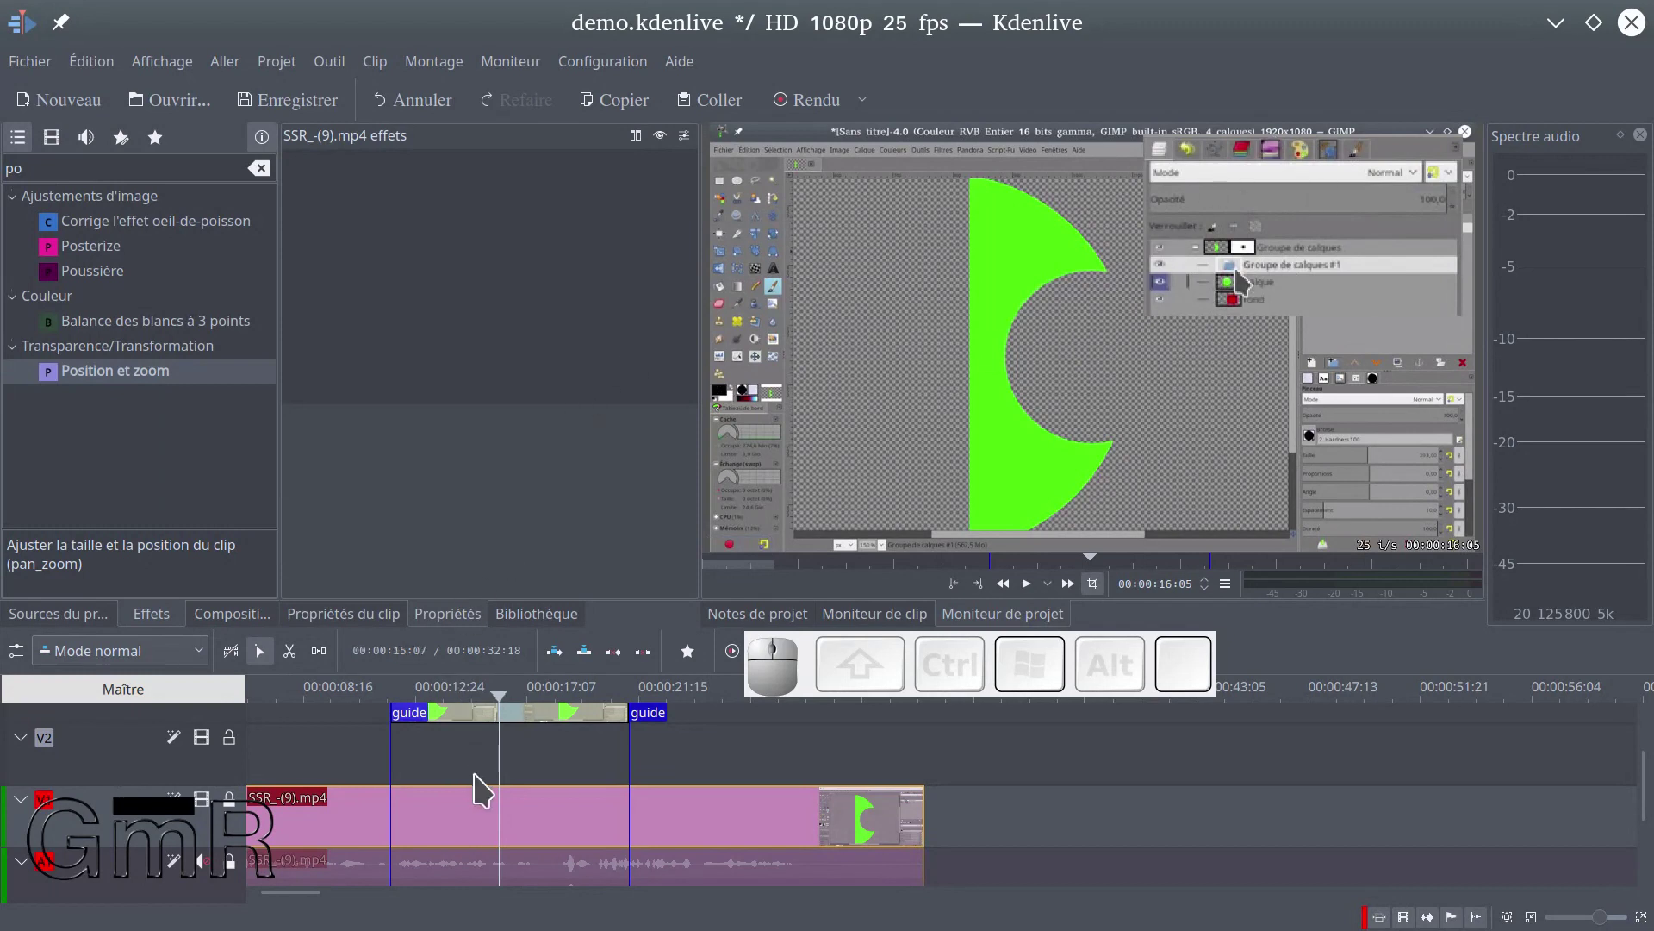
click(57, 617)
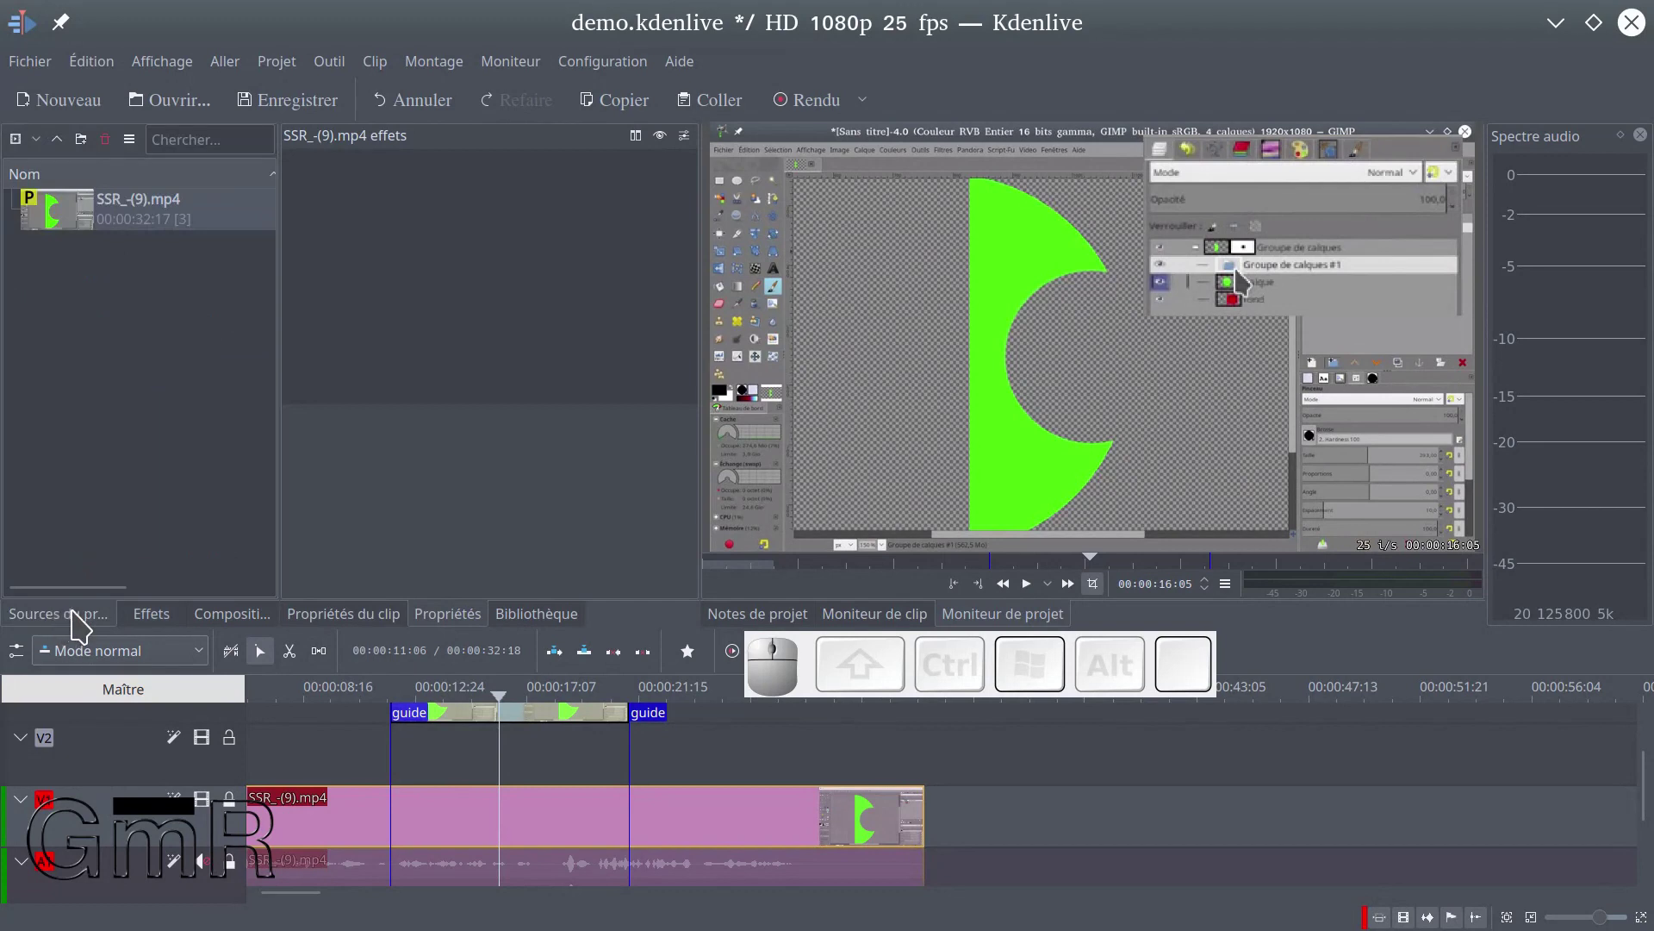
click(277, 62)
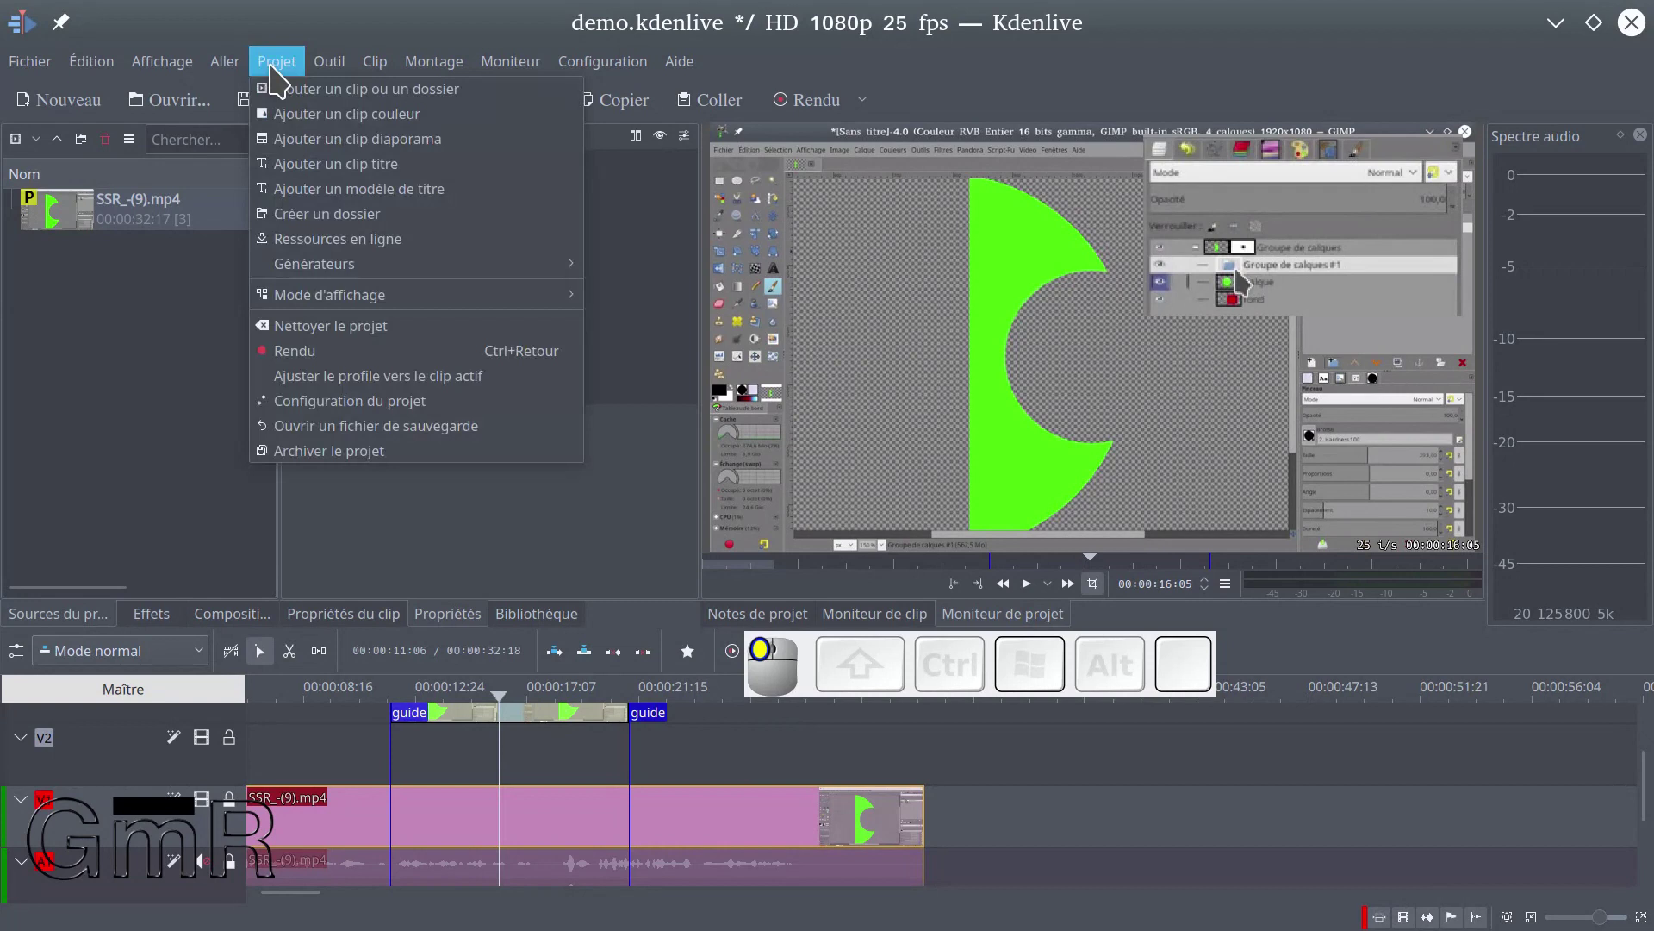
click(302, 115)
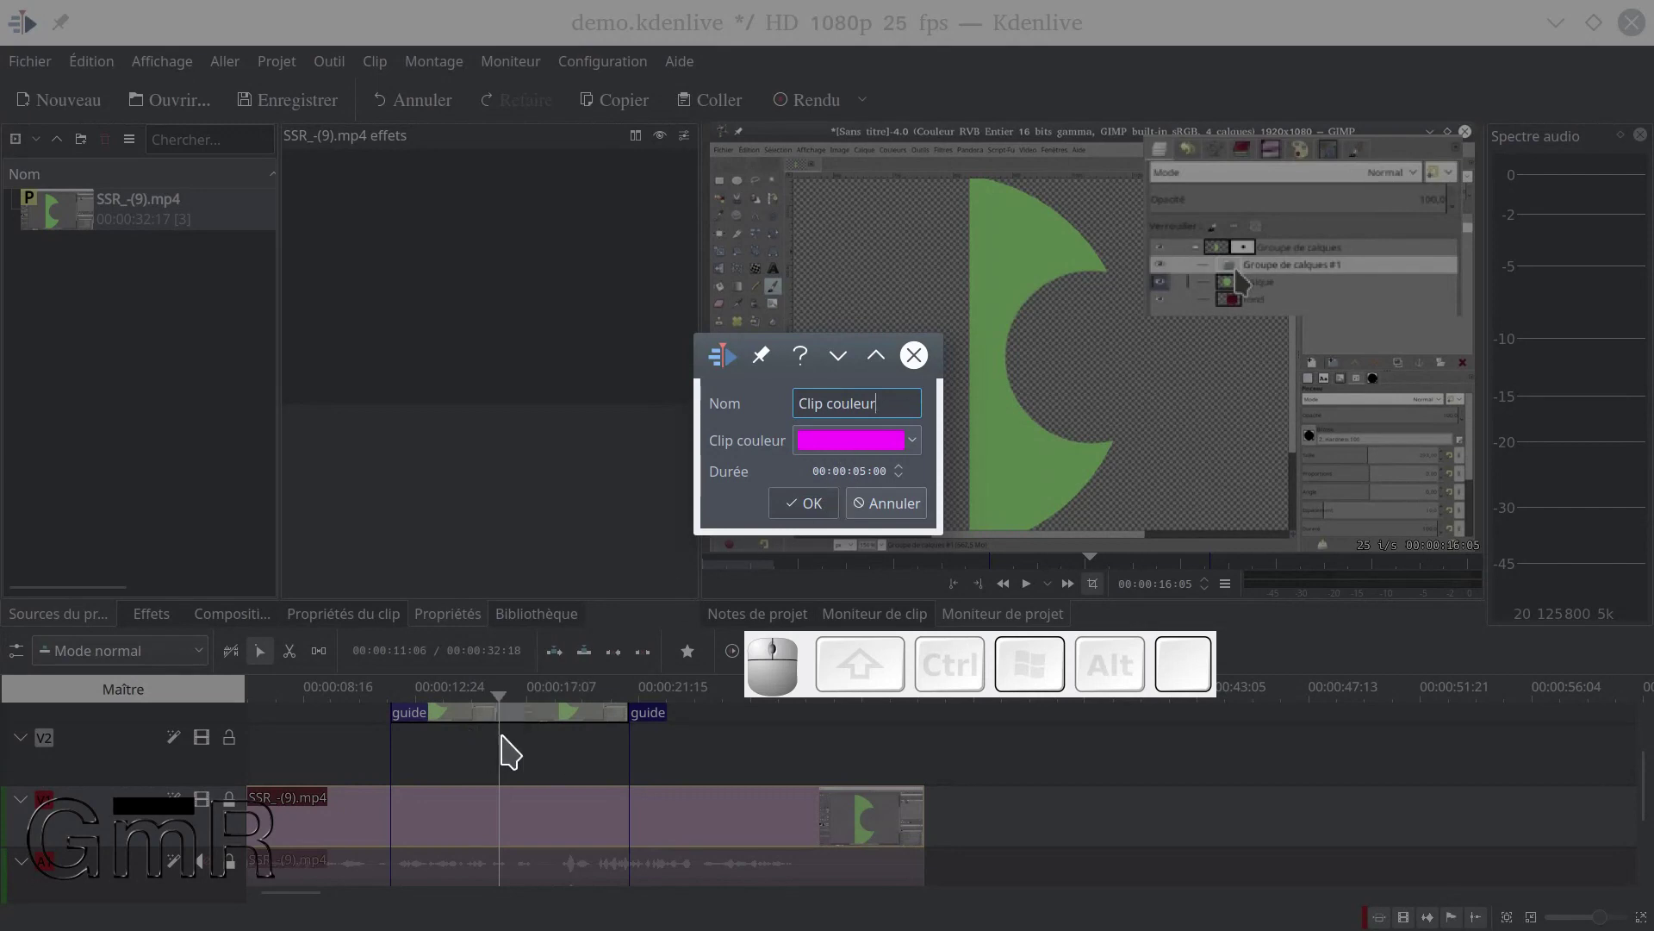
click(915, 443)
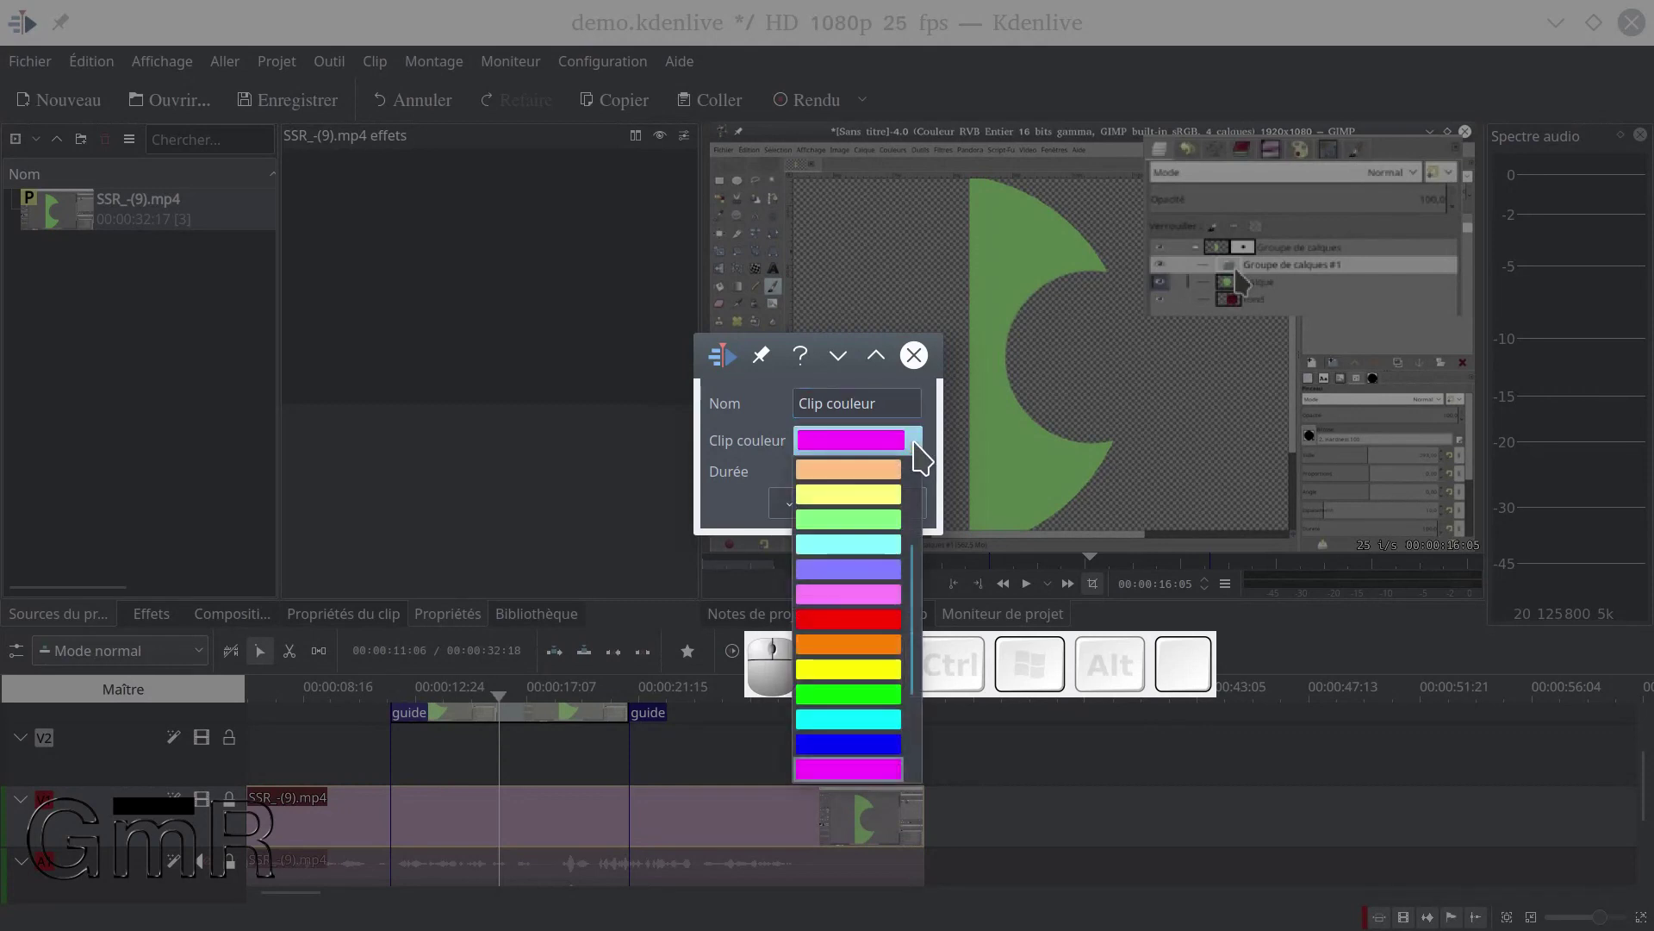
scroll(873, 646, down, 3)
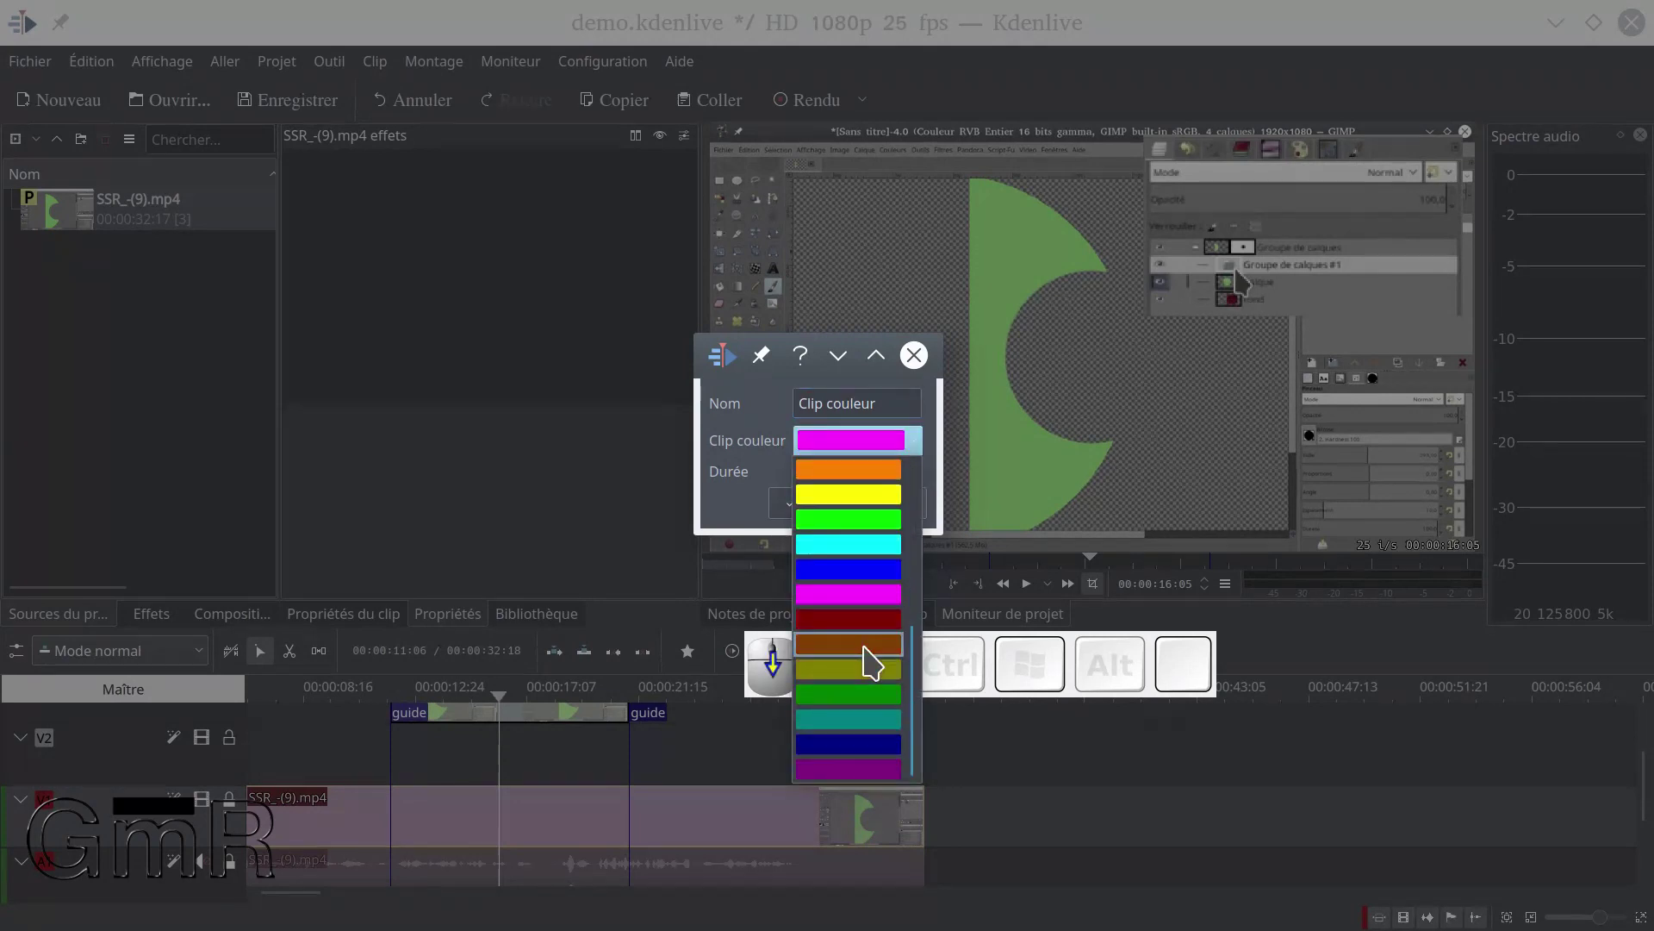
scroll(879, 560, up, 3)
scroll(870, 517, down, 3)
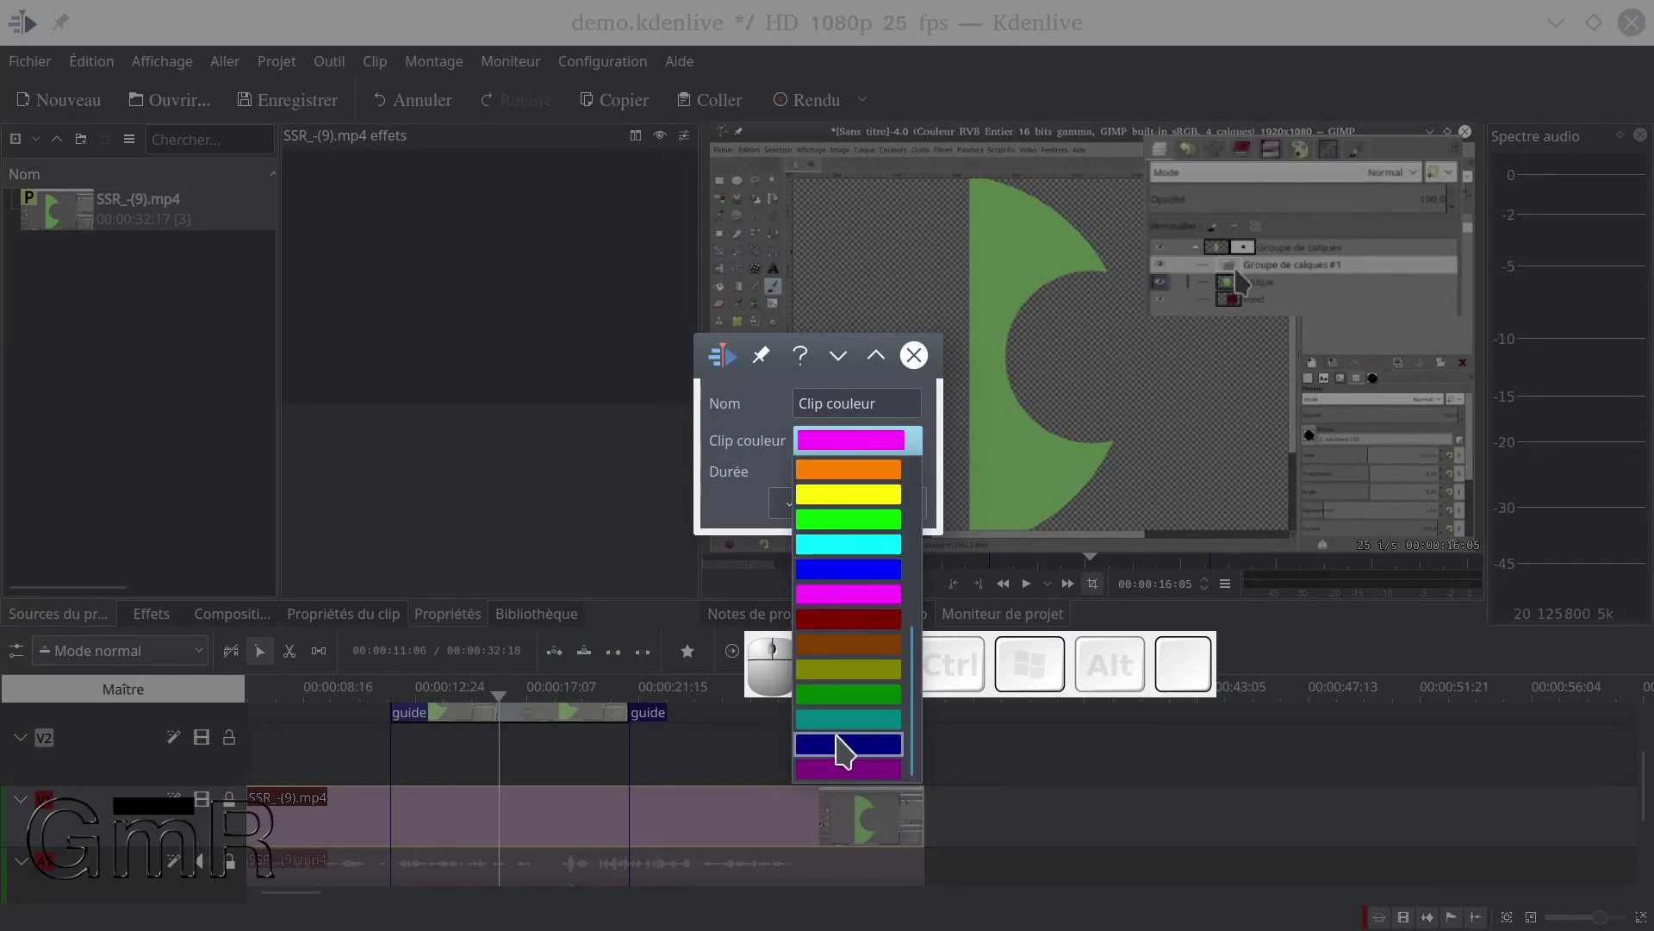
scroll(844, 749, up, 2)
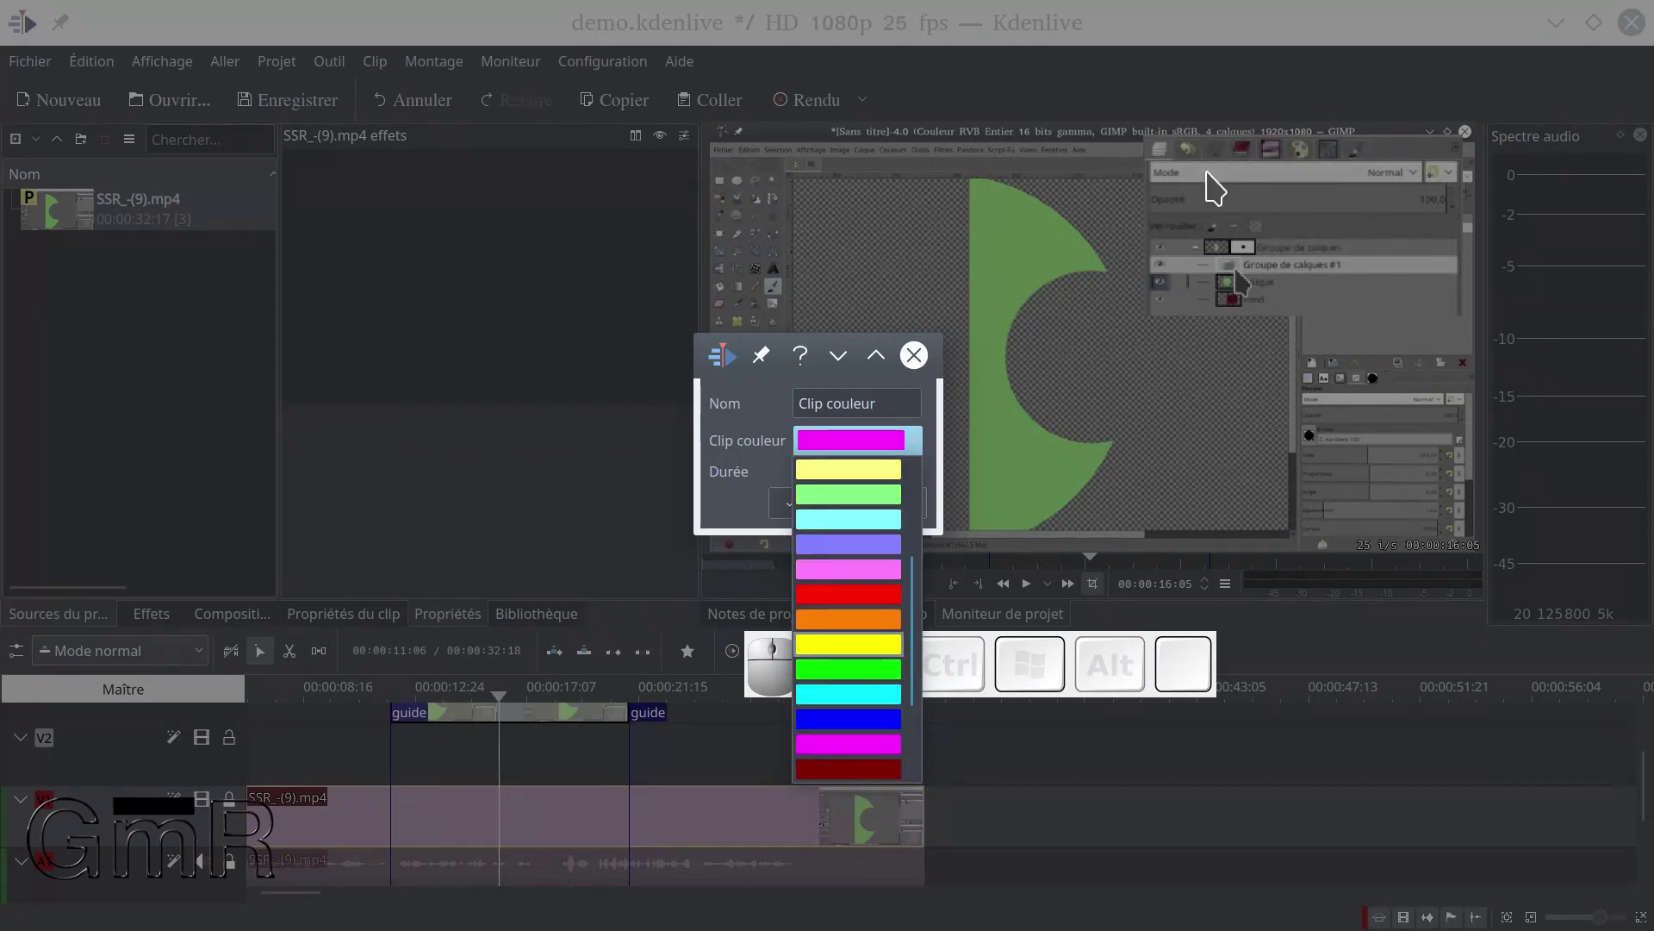
scroll(849, 618, up, 3)
click(845, 600)
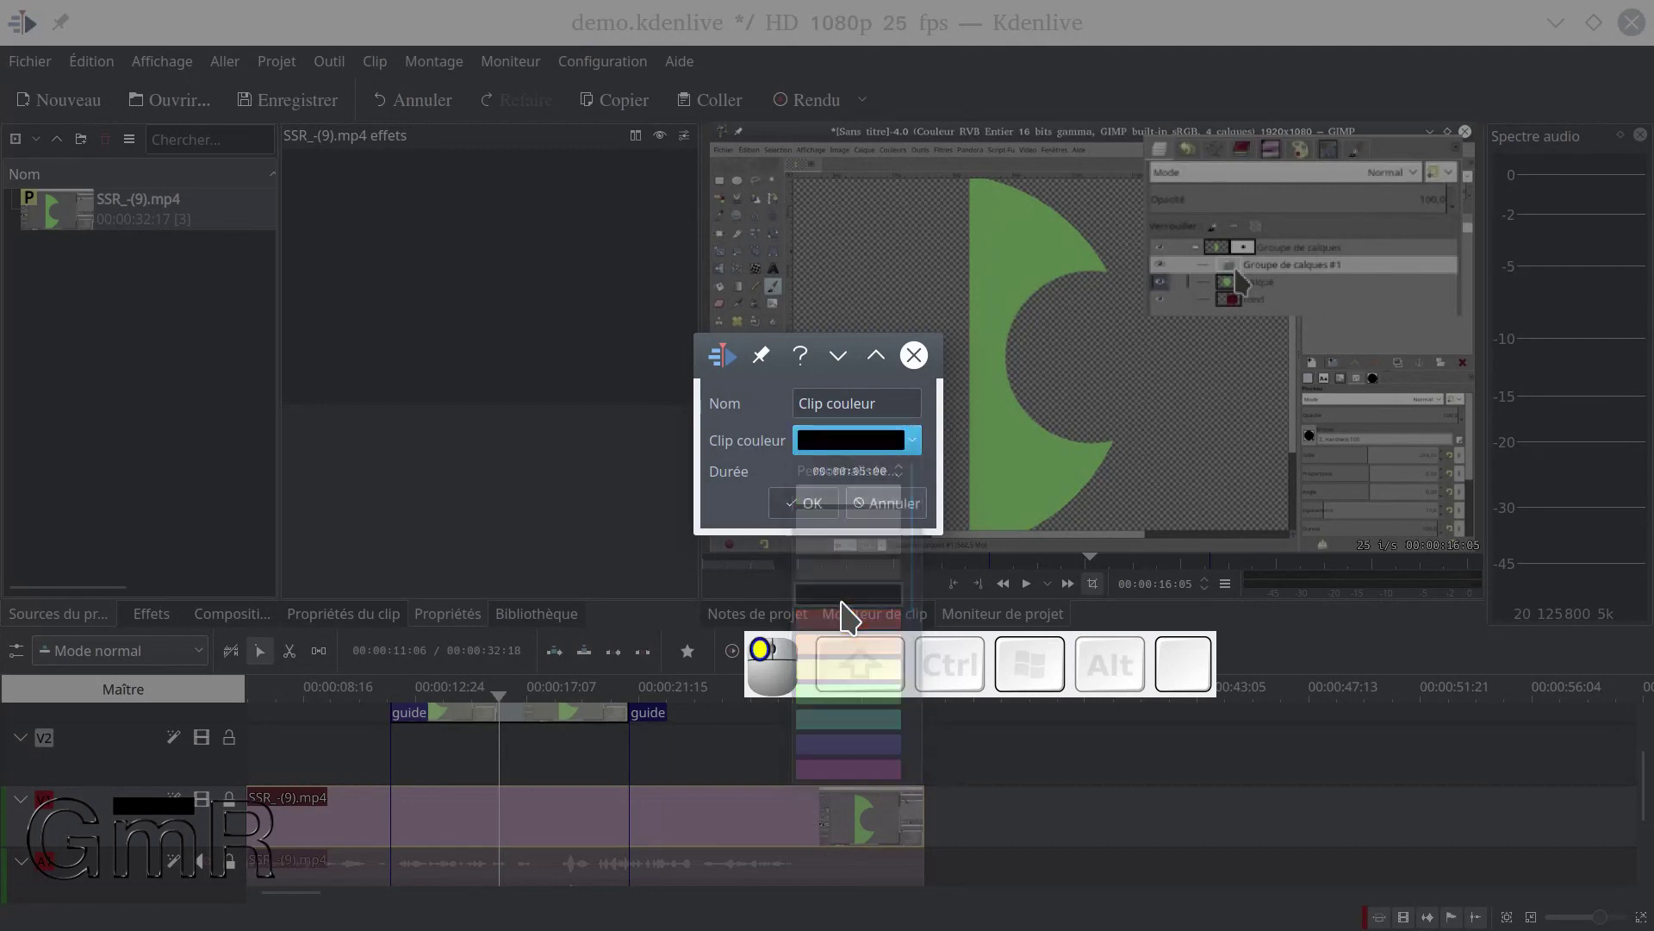
click(803, 513)
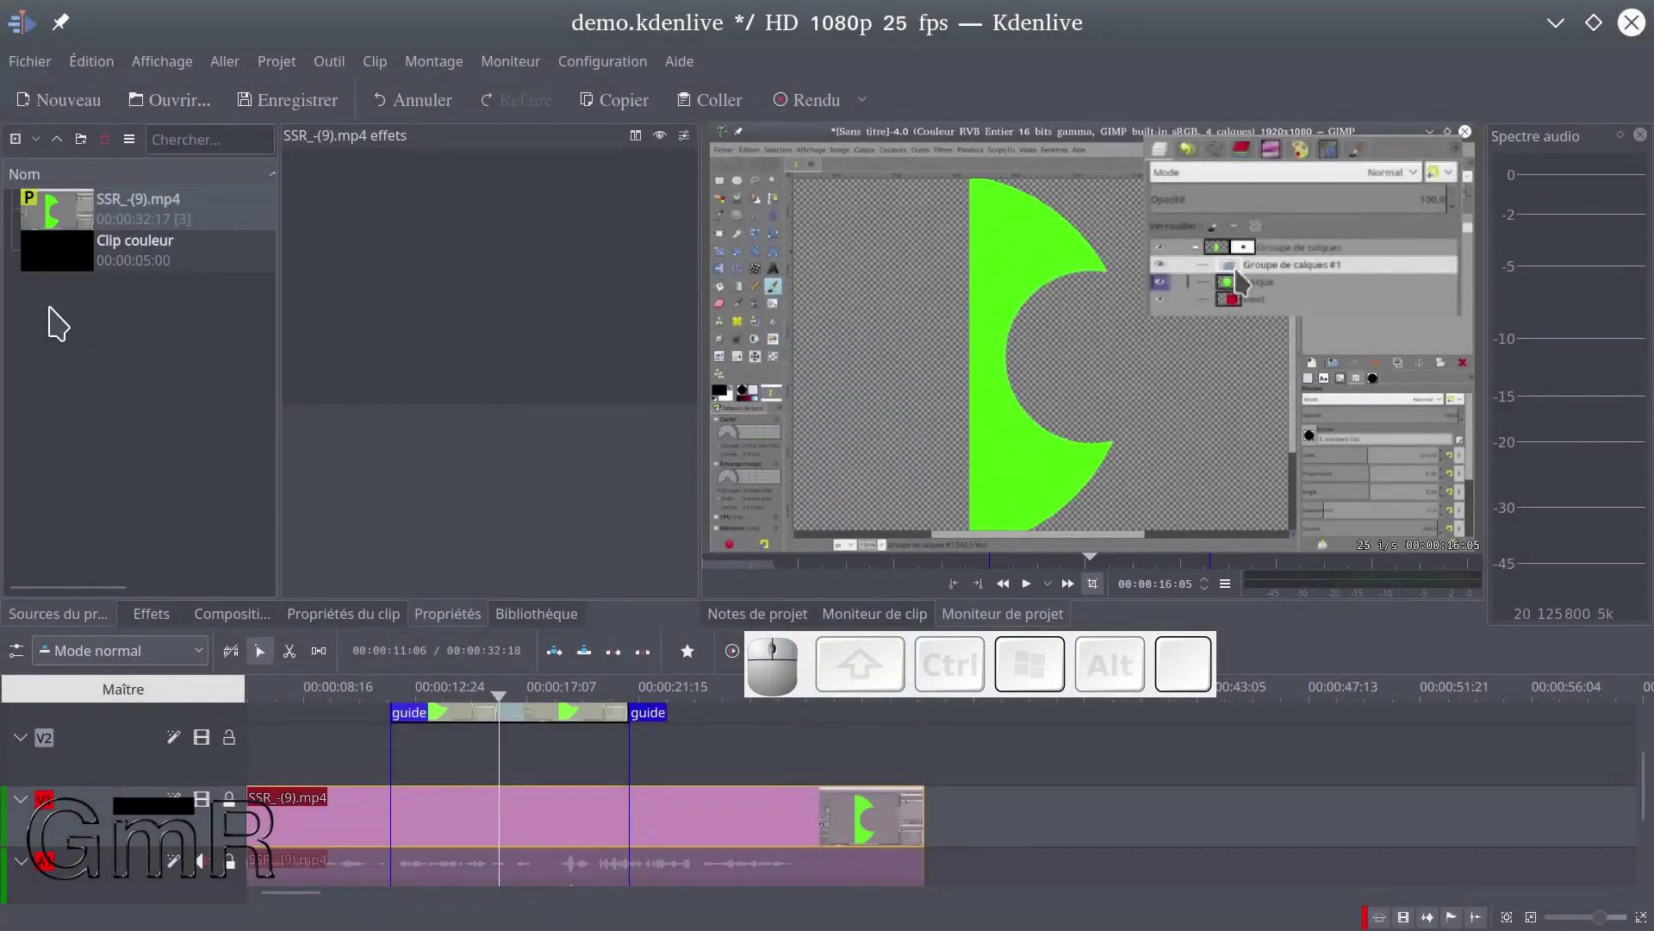
Place the black colour clip on track V2 under the V3 clip, extending from the first guide to the second
click(131, 254)
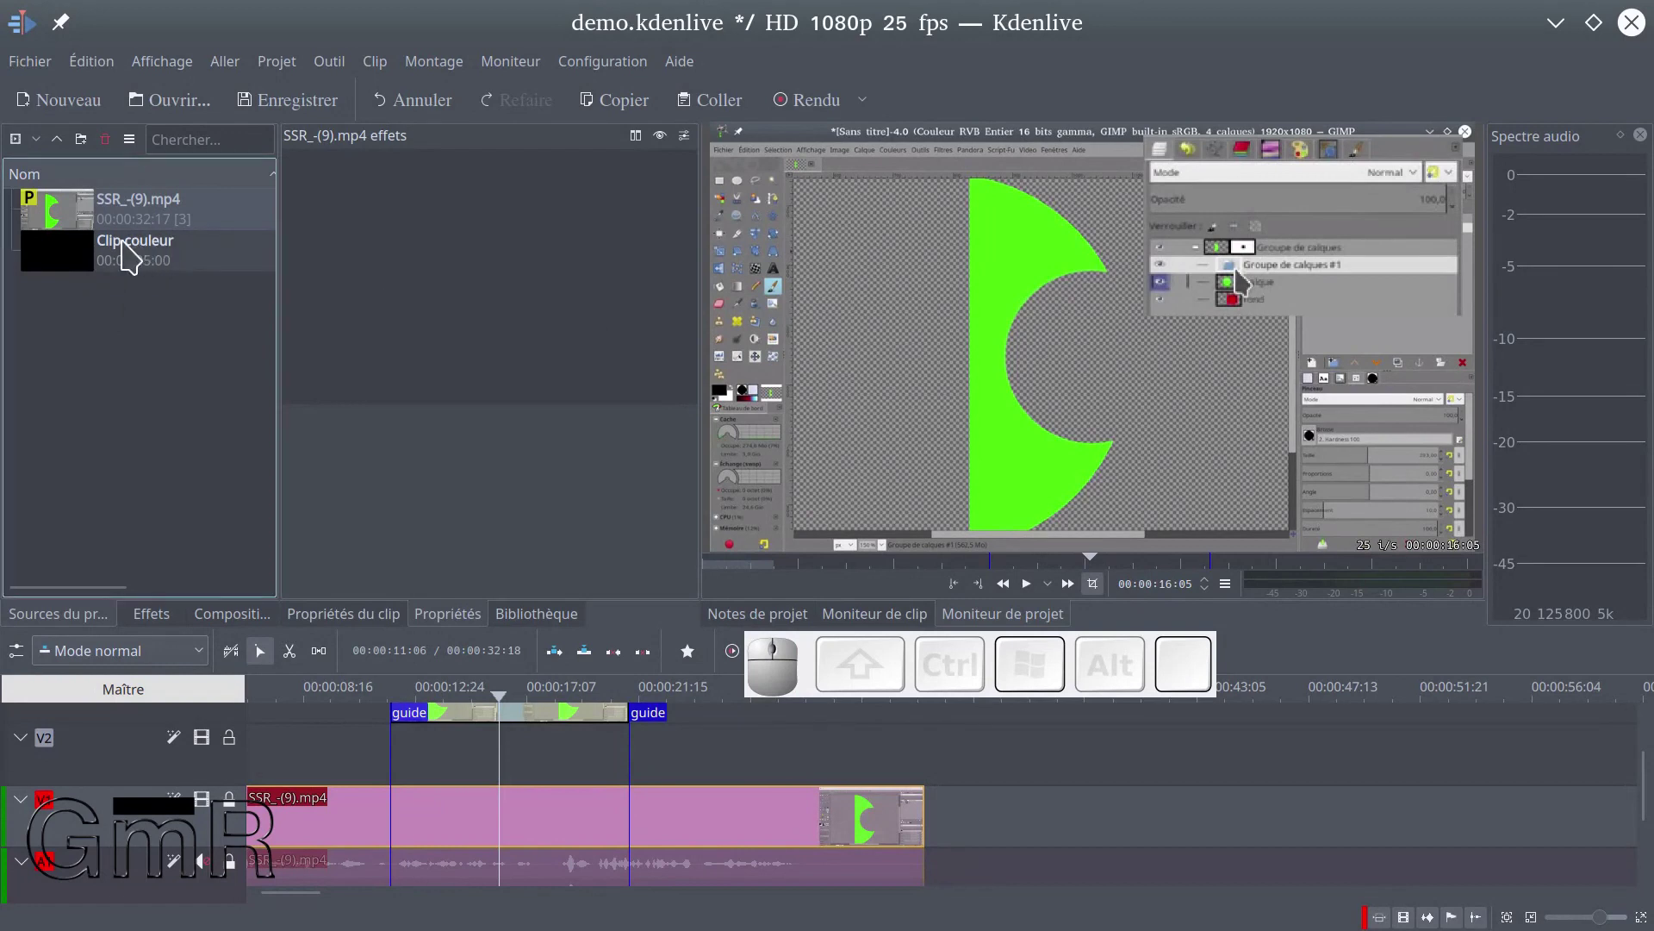
drag(130, 250, 702, 784)
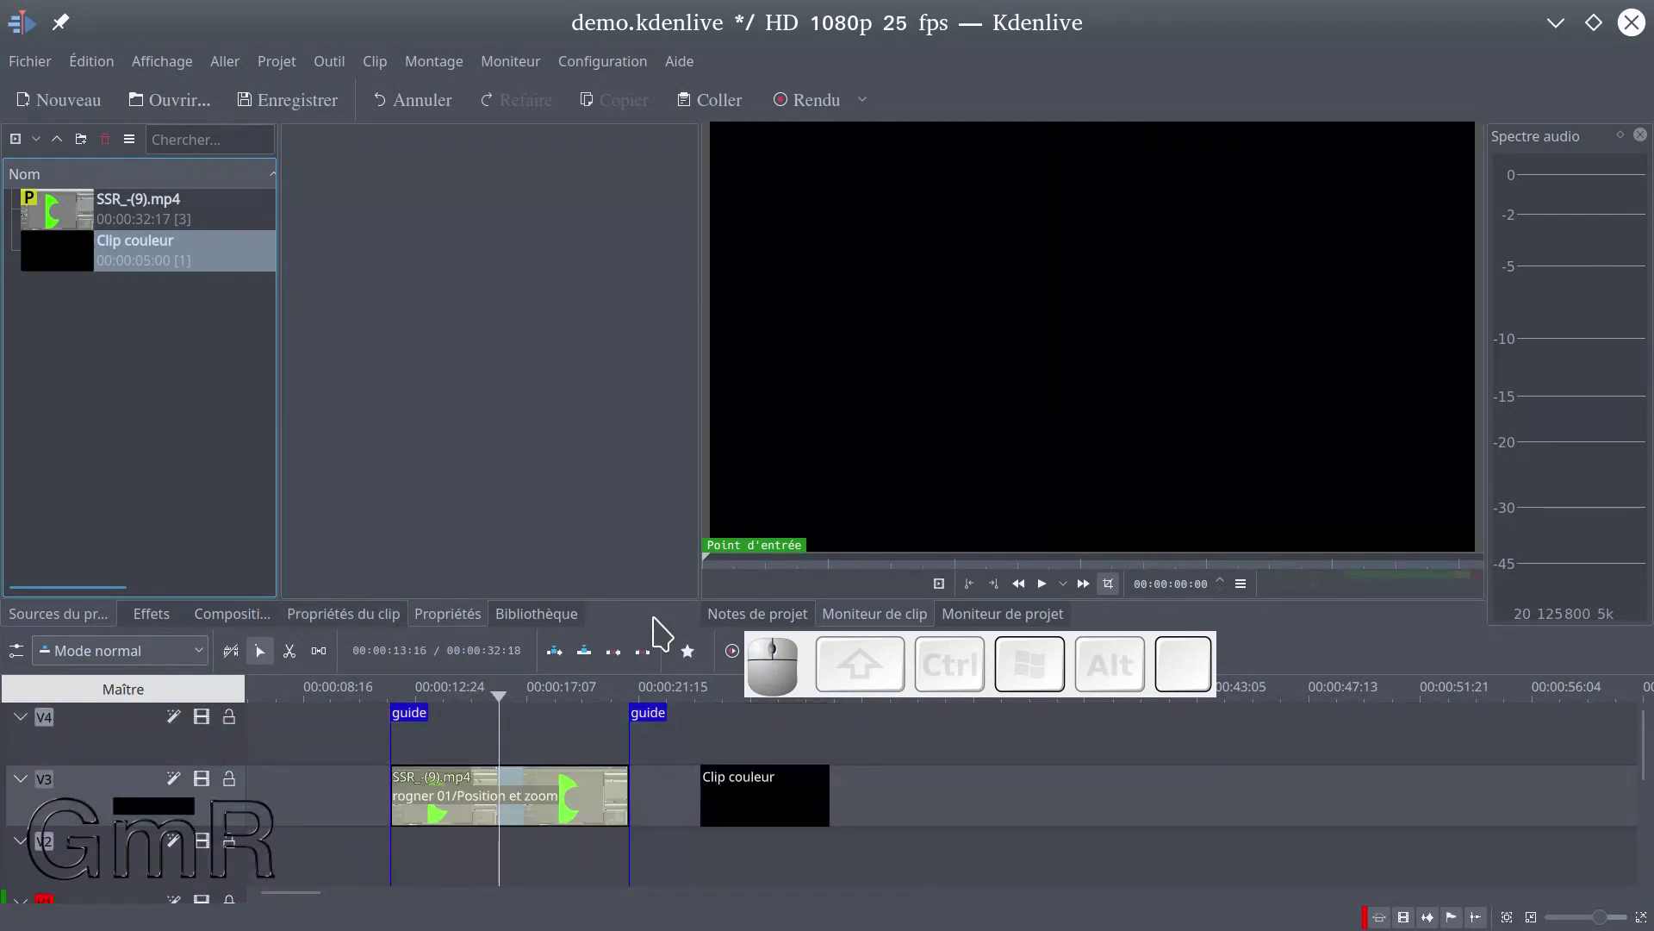
drag(650, 625, 646, 436)
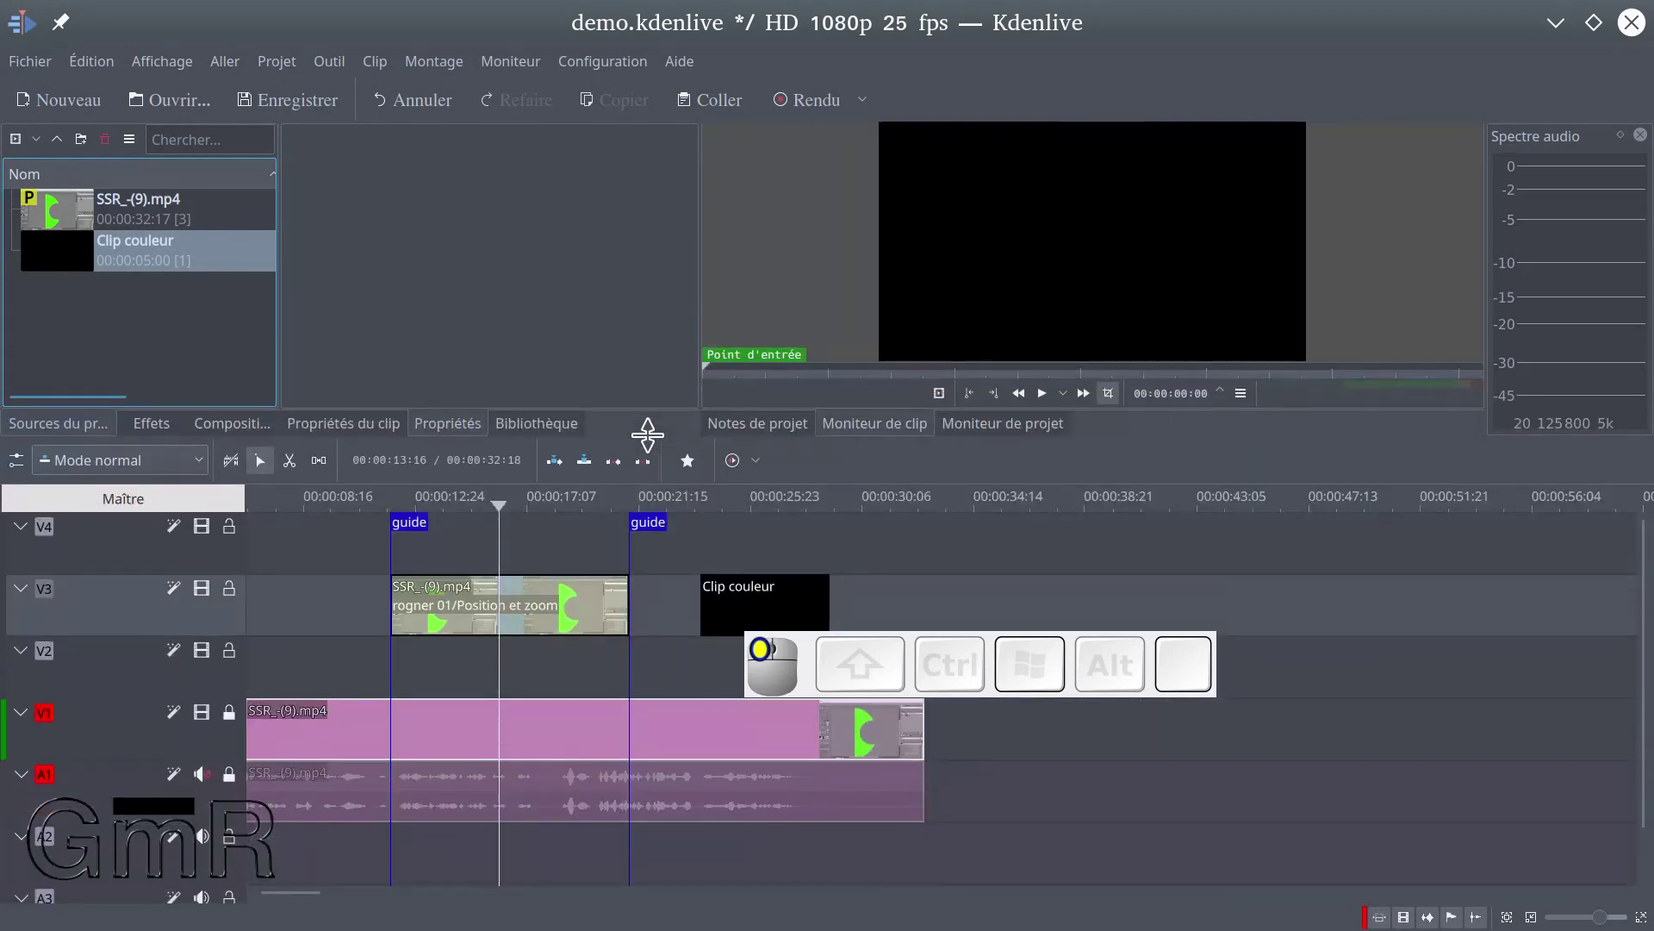
drag(731, 584, 411, 658)
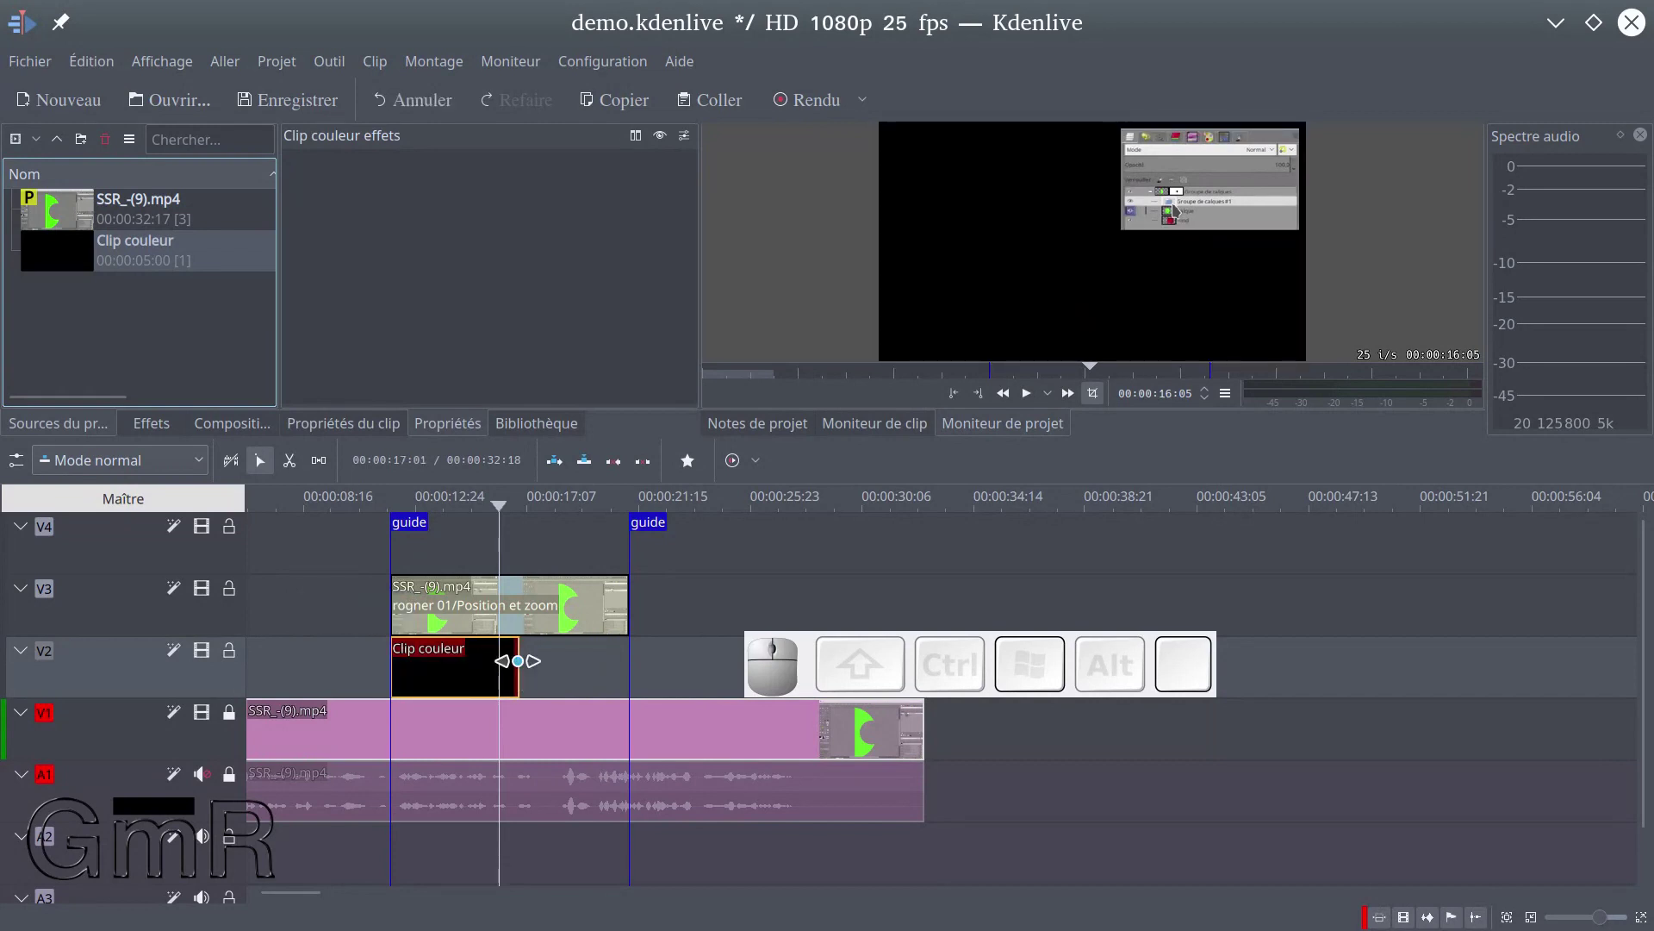
drag(517, 661, 631, 663)
drag(676, 589, 675, 589)
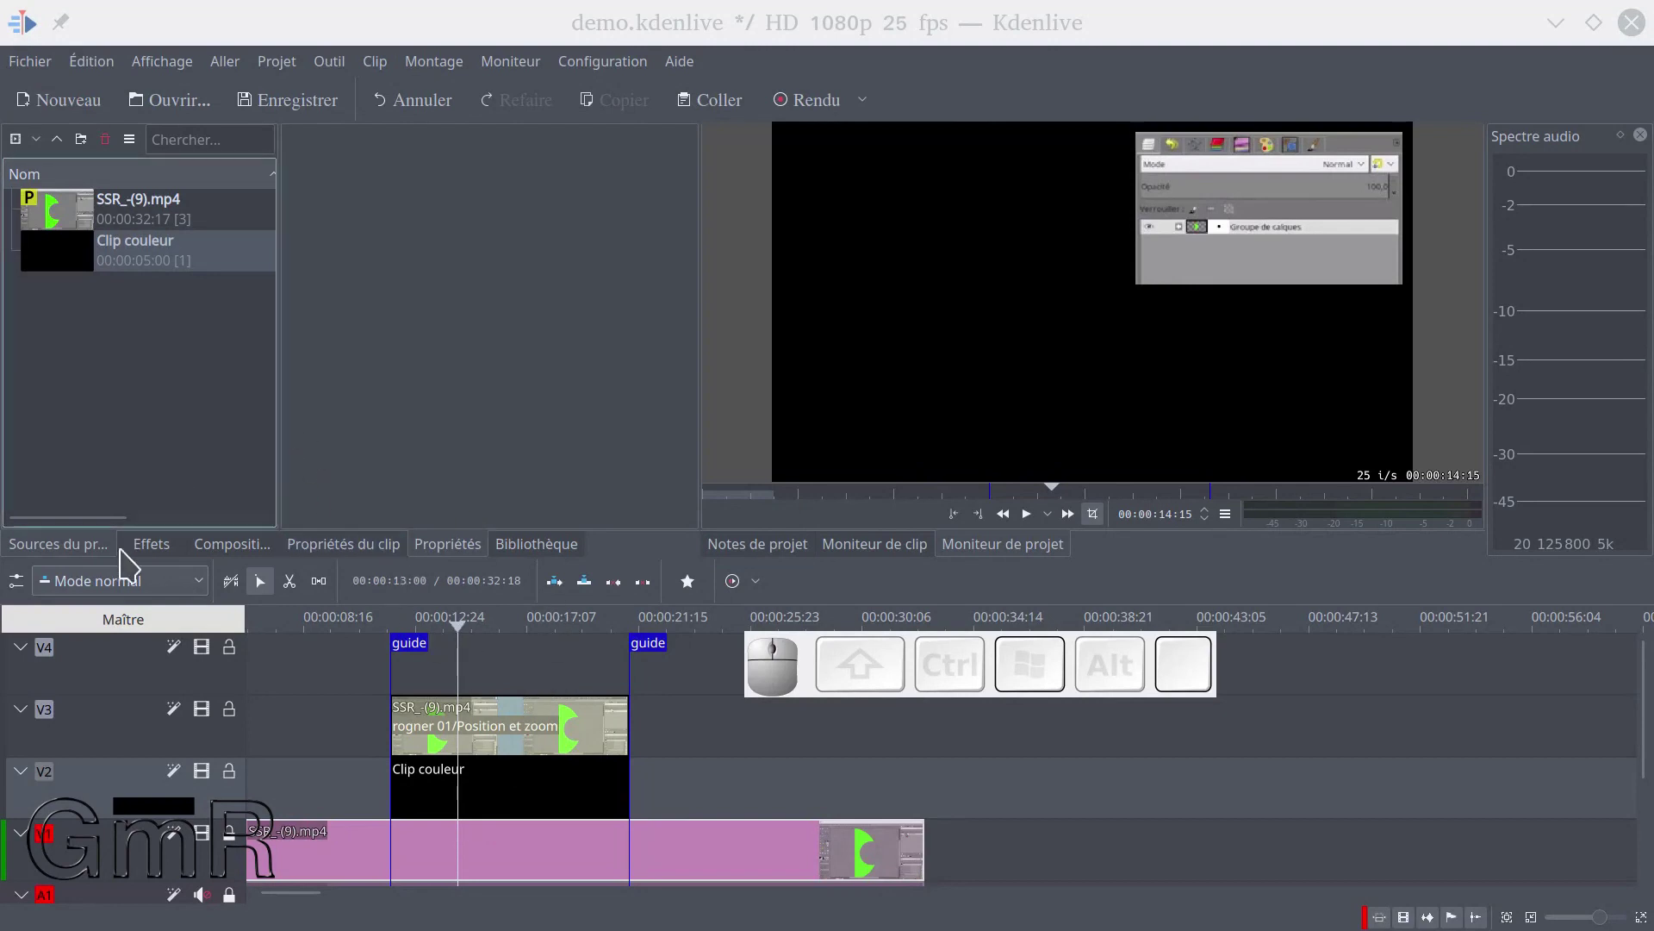
Add the Position et zoom effect to the black colour clip on V2 and show its settings
click(157, 549)
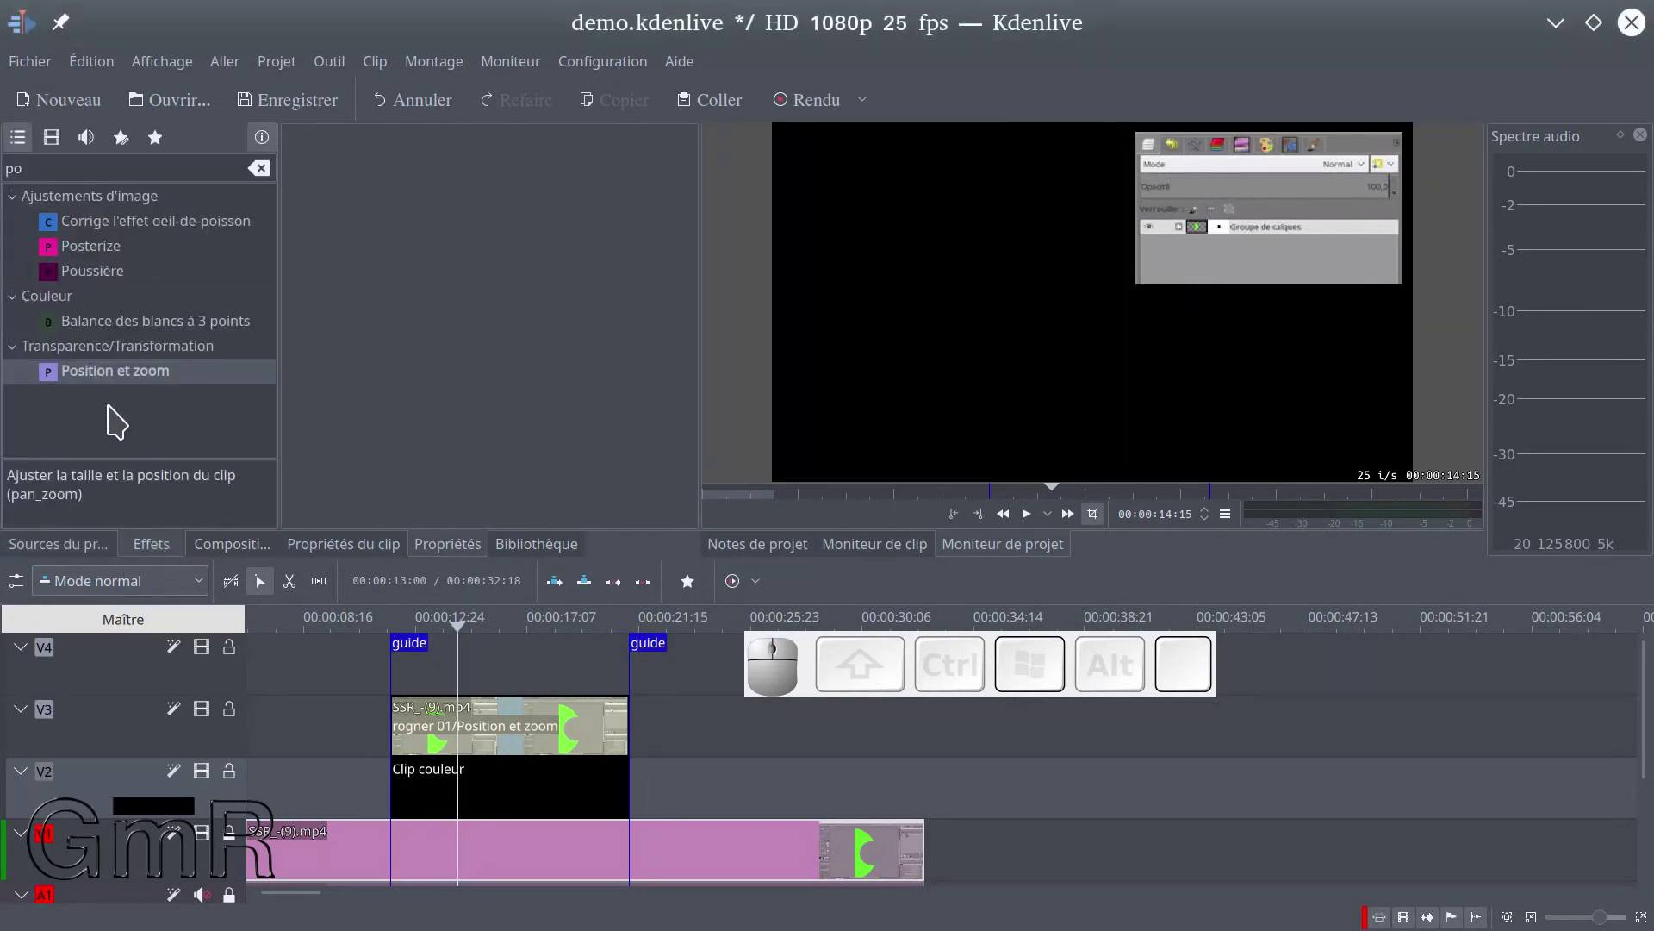
click(71, 372)
click(70, 372)
drag(70, 371, 289, 548)
drag(502, 782, 503, 783)
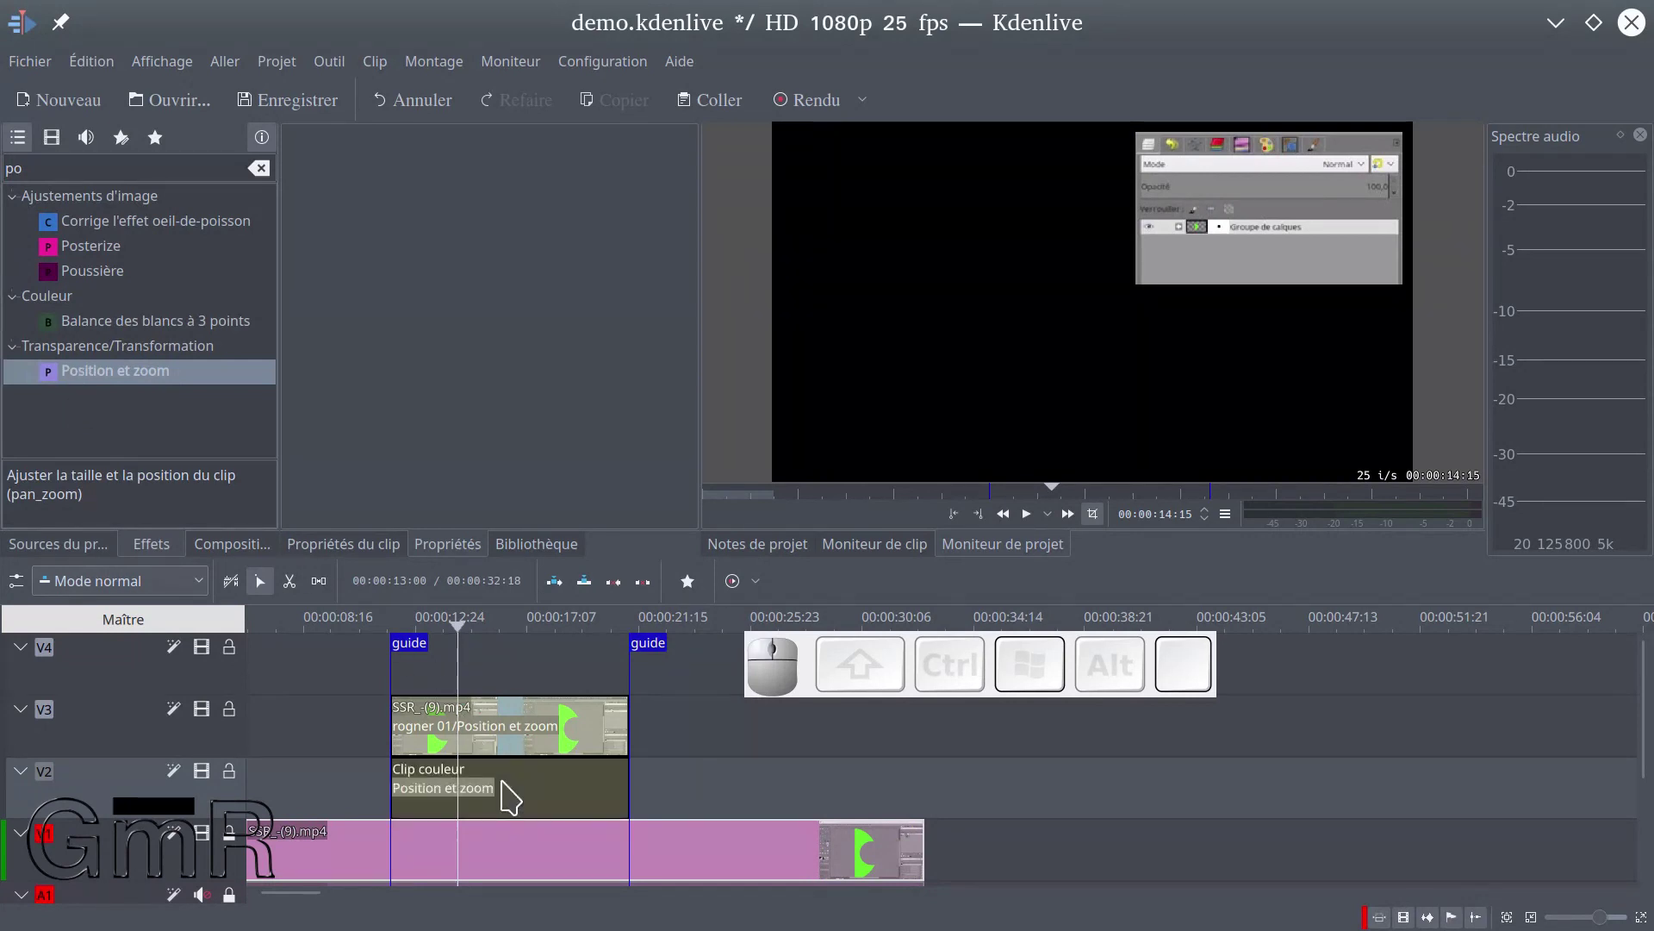
click(503, 783)
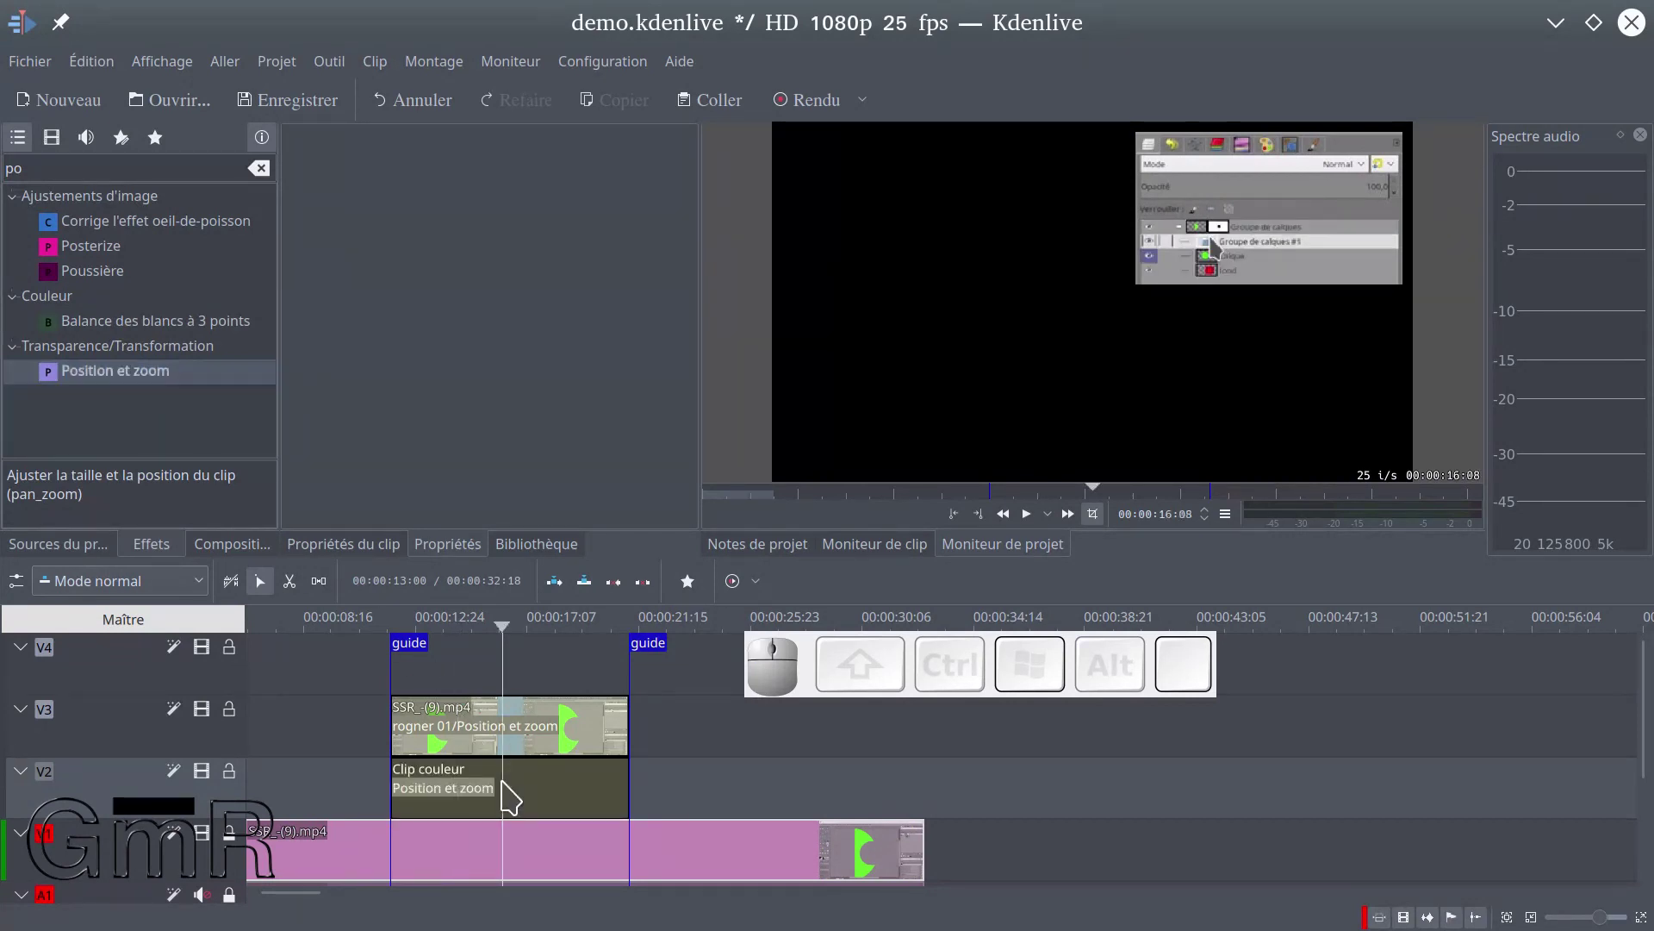
click(531, 795)
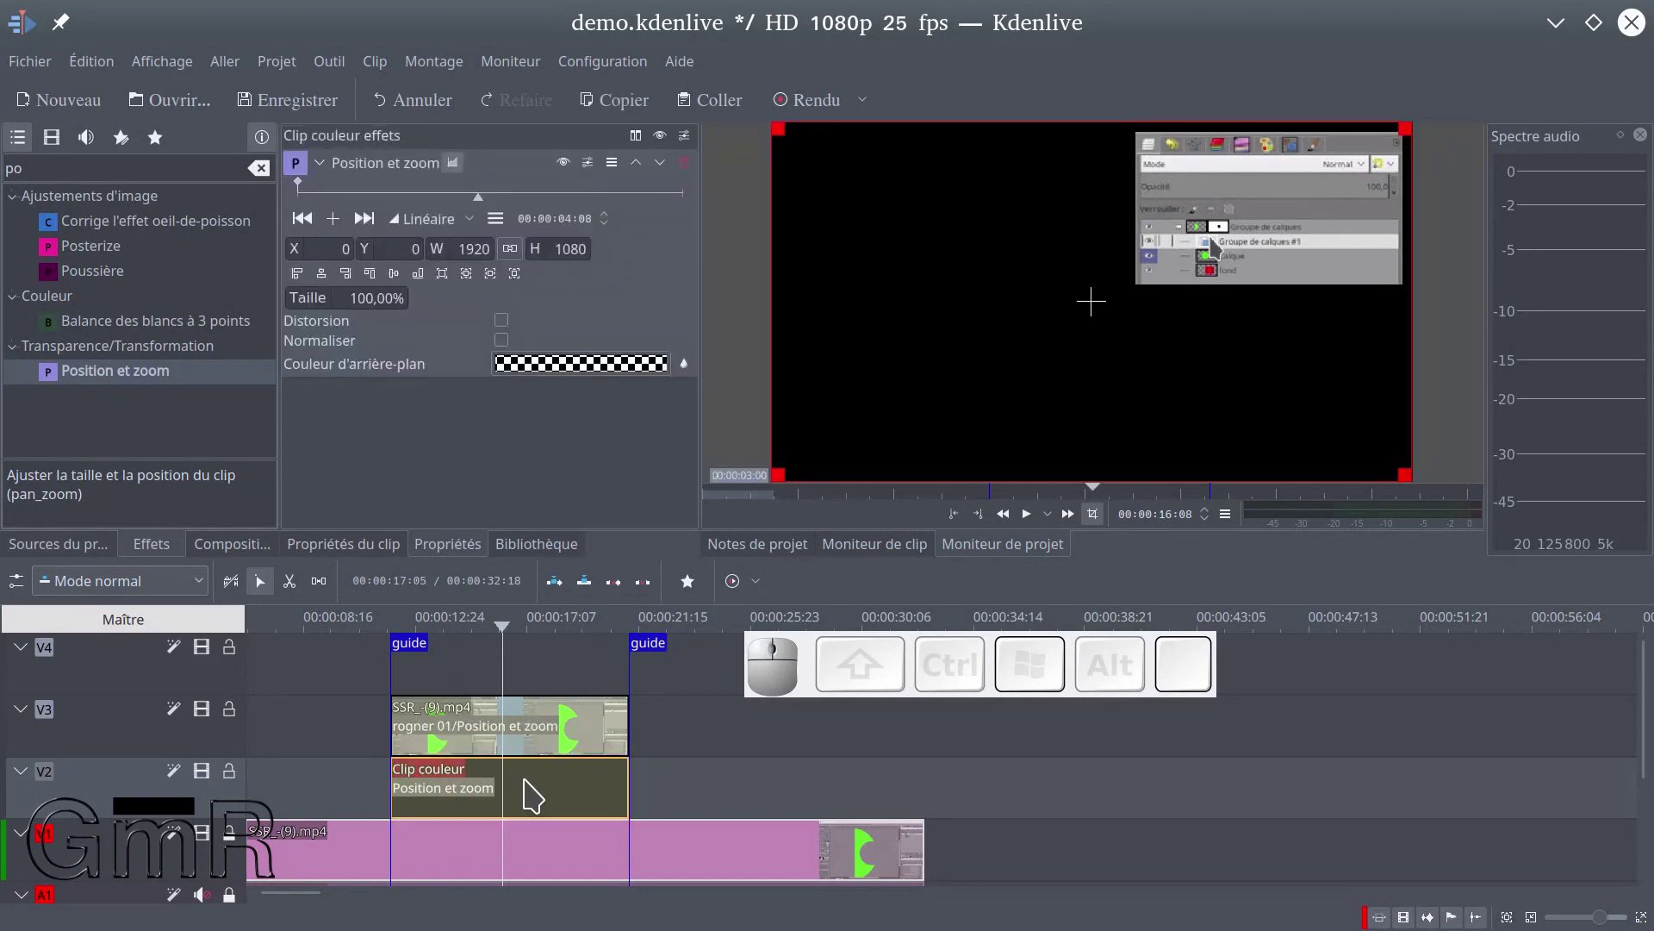
At its first keyframe, resize the black clip to about 885 × 533 as a border around the inset, with Distorsion enabled
click(308, 224)
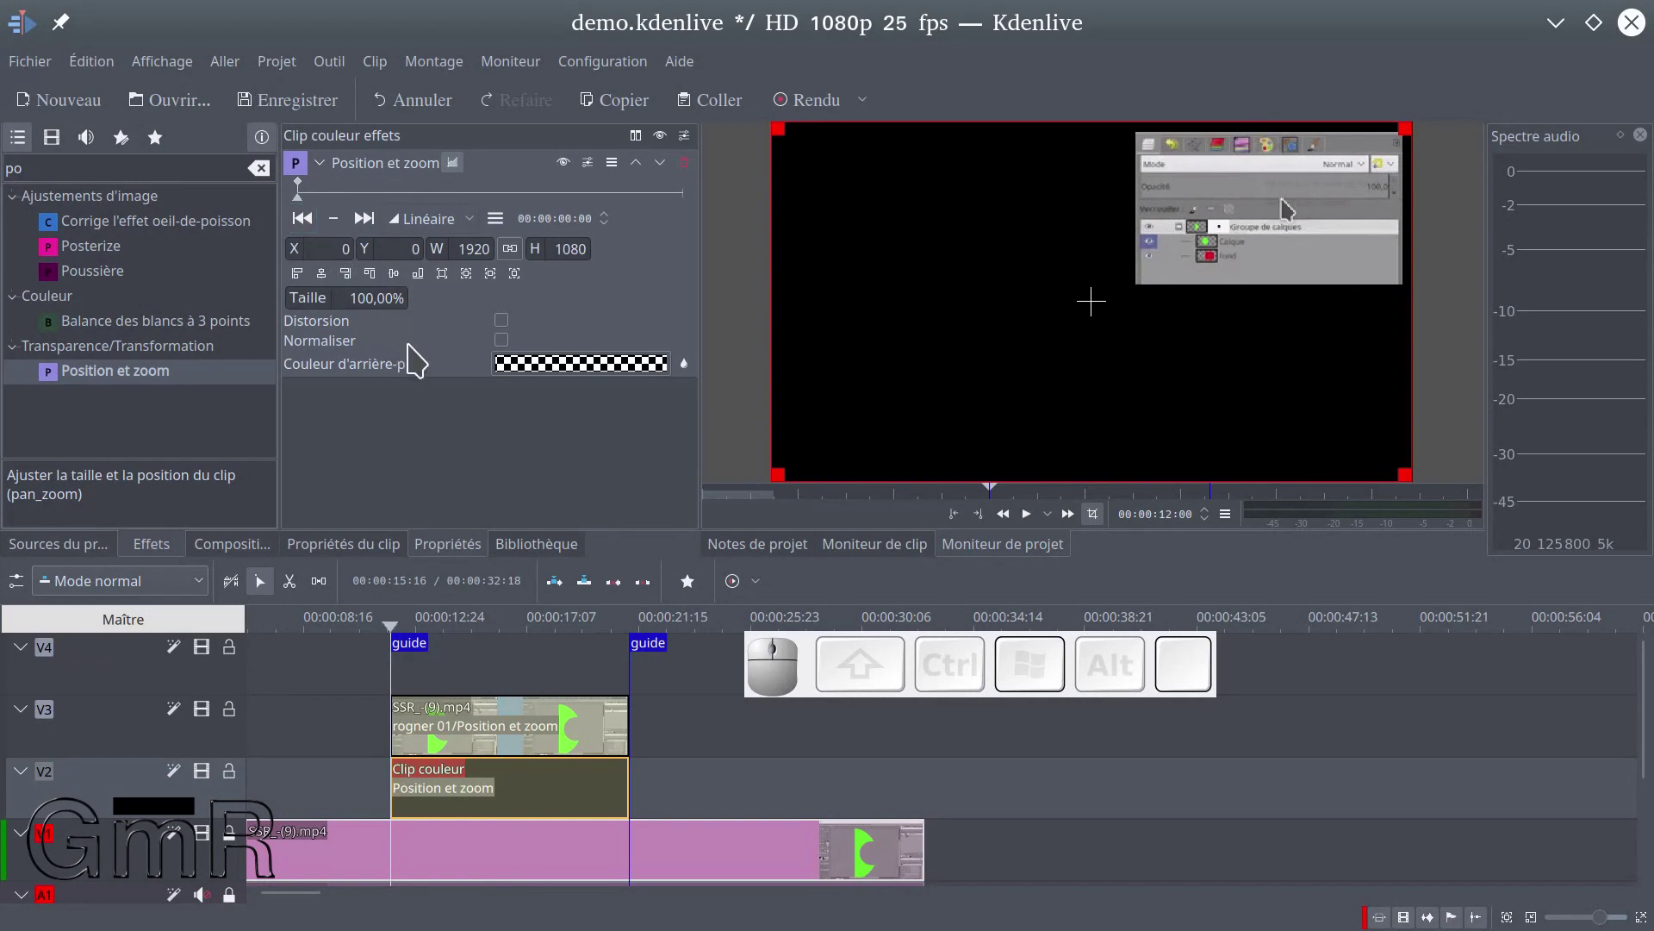
drag(778, 474, 1117, 300)
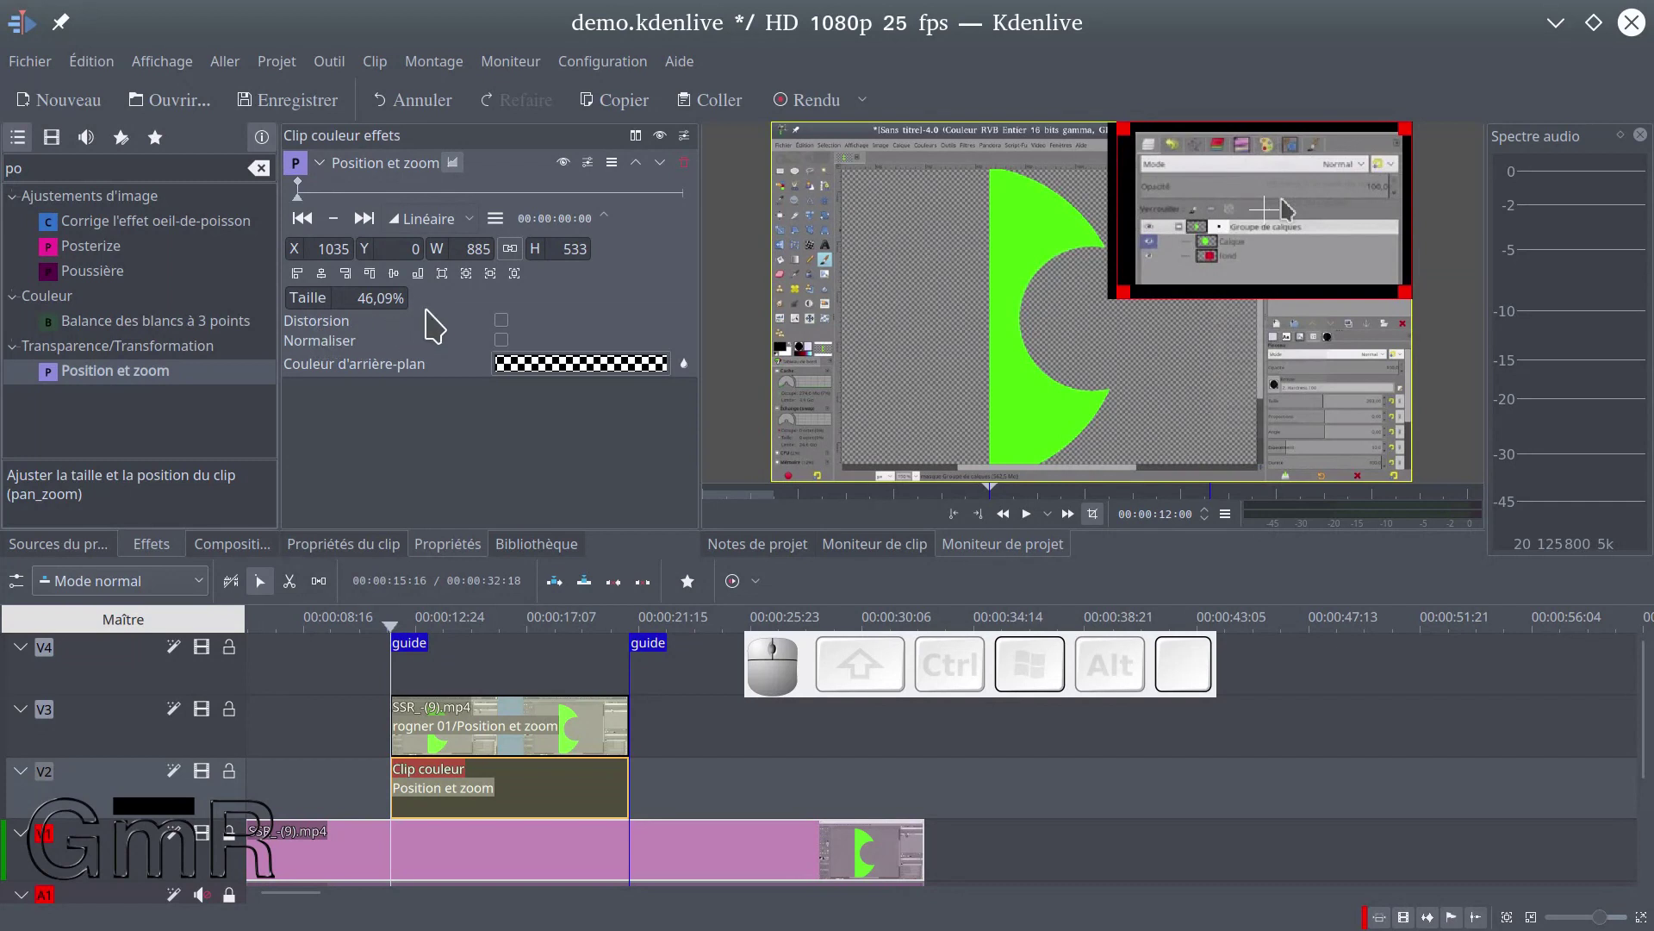
click(502, 321)
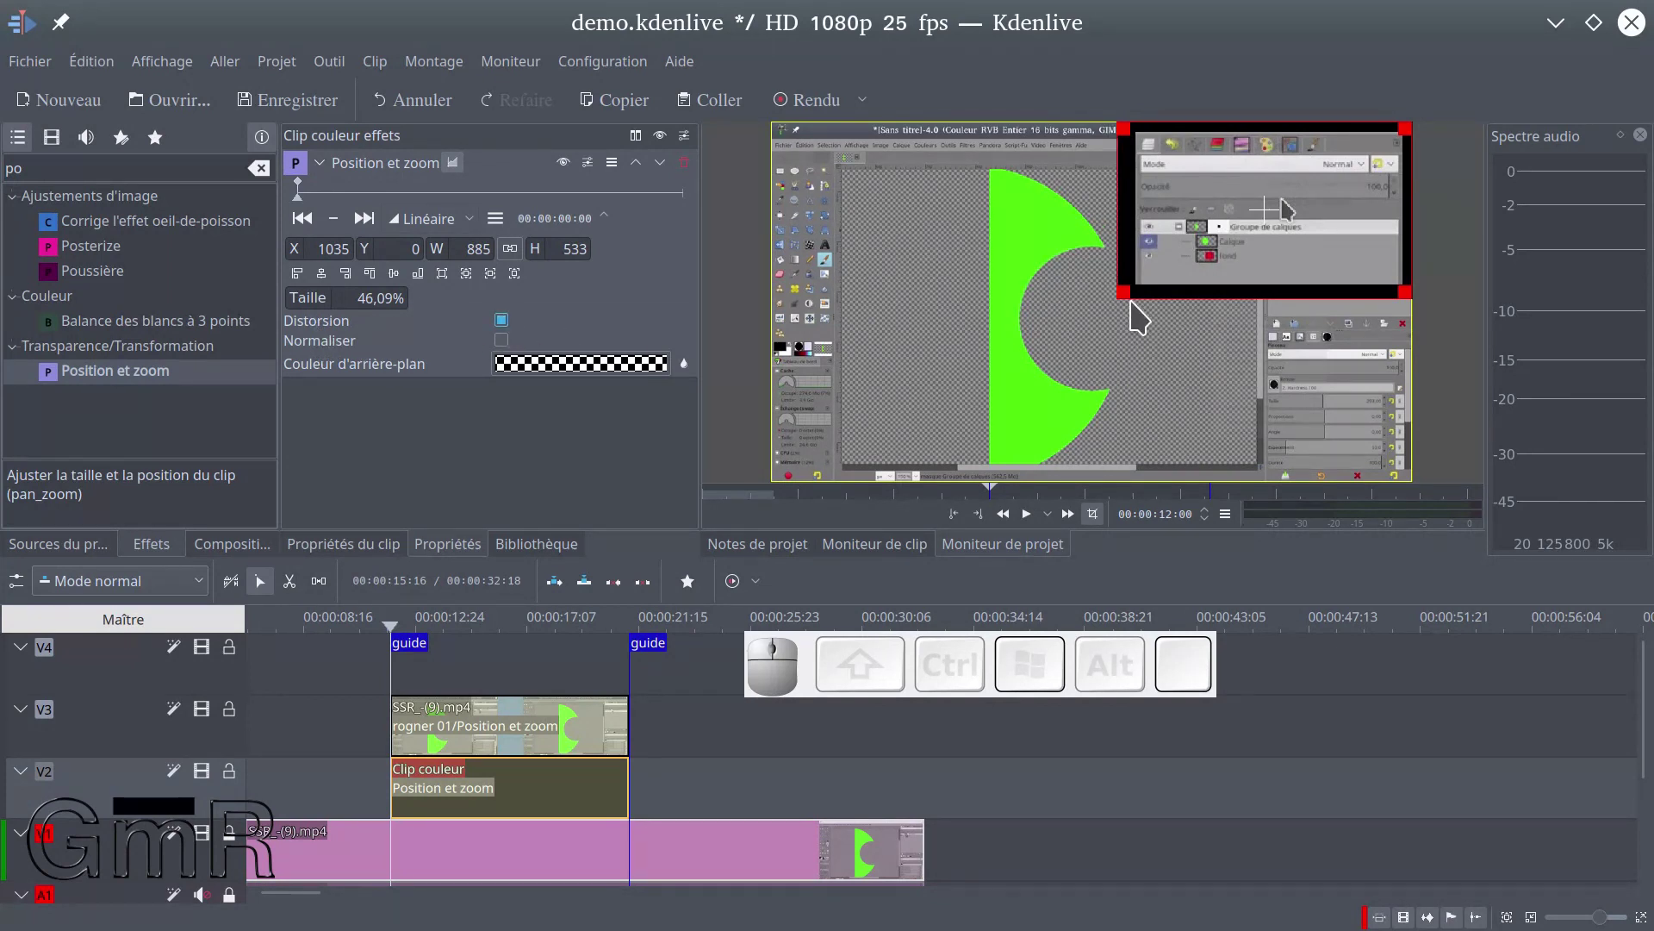
drag(1124, 294, 1130, 294)
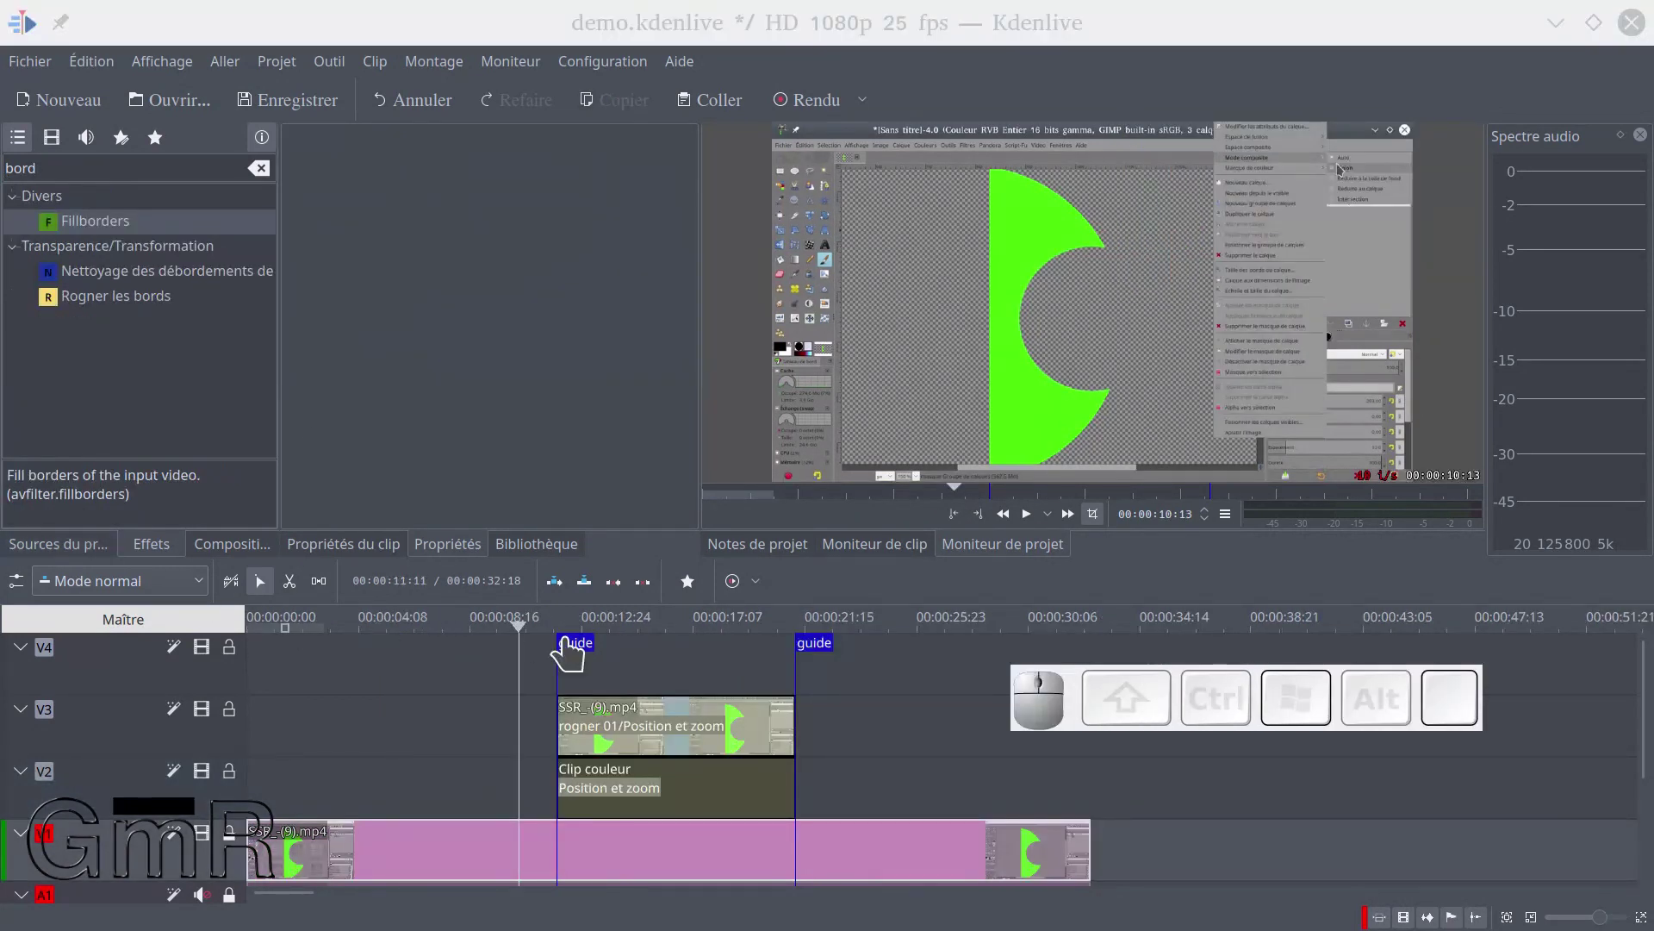
Play the timeline from just before the first guide to preview the bordered inset
click(537, 622)
key(space)
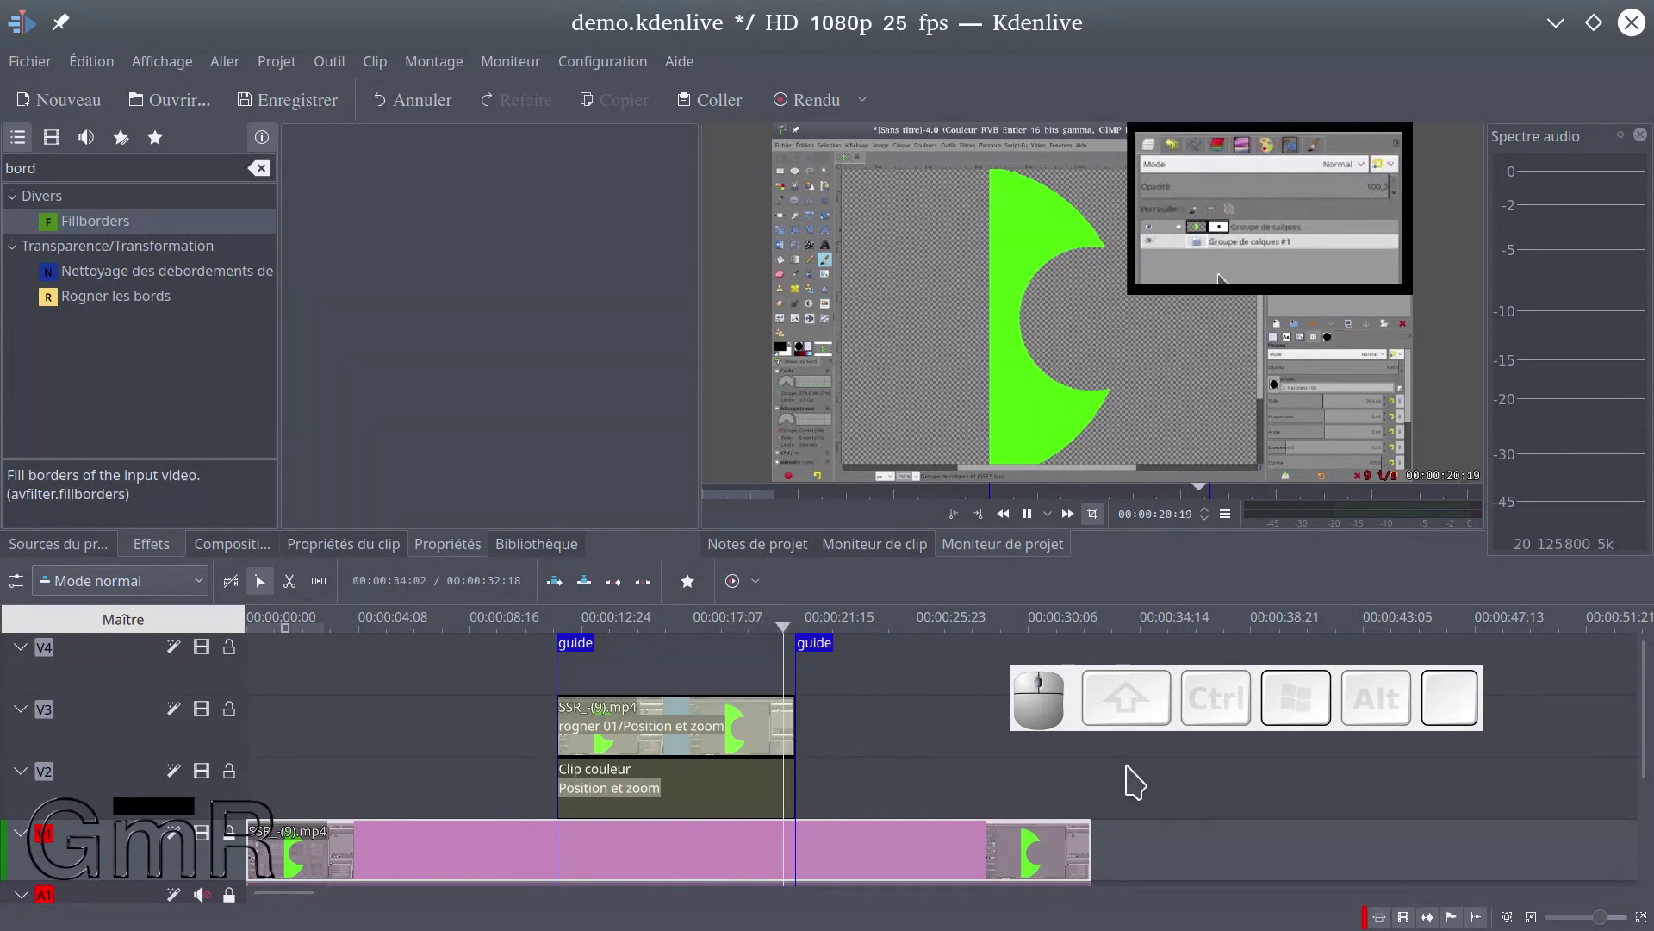
Stop the preview just before the first guide and add short Dissoudre transitions at the start and end of the V3 clip
key(space)
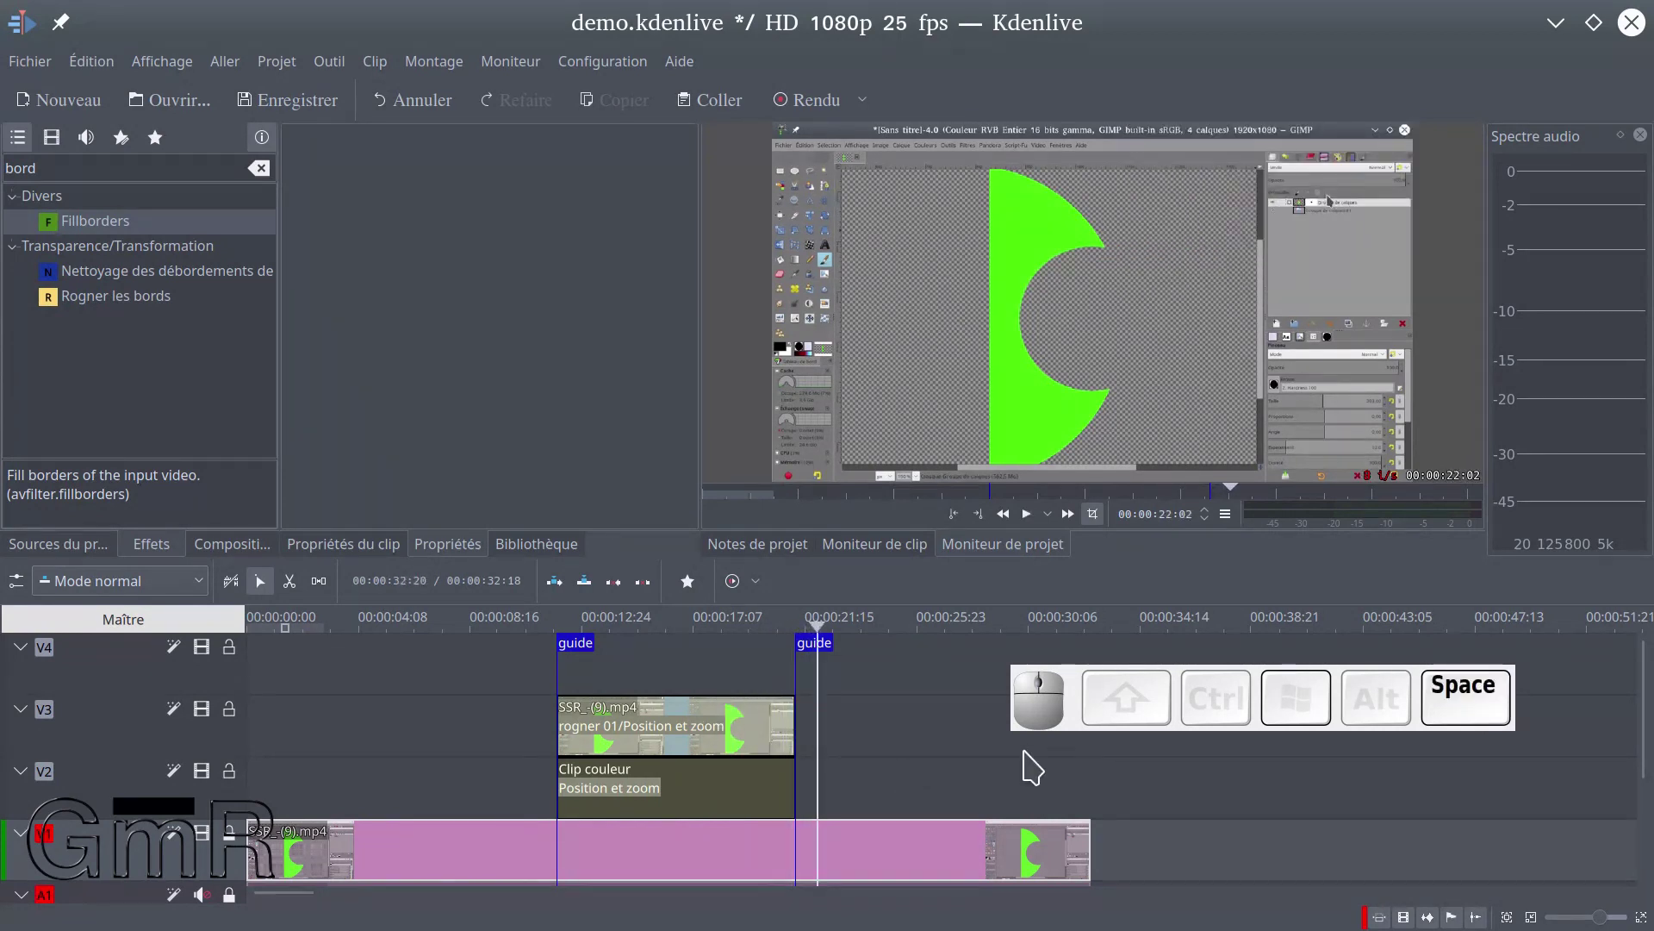
click(553, 685)
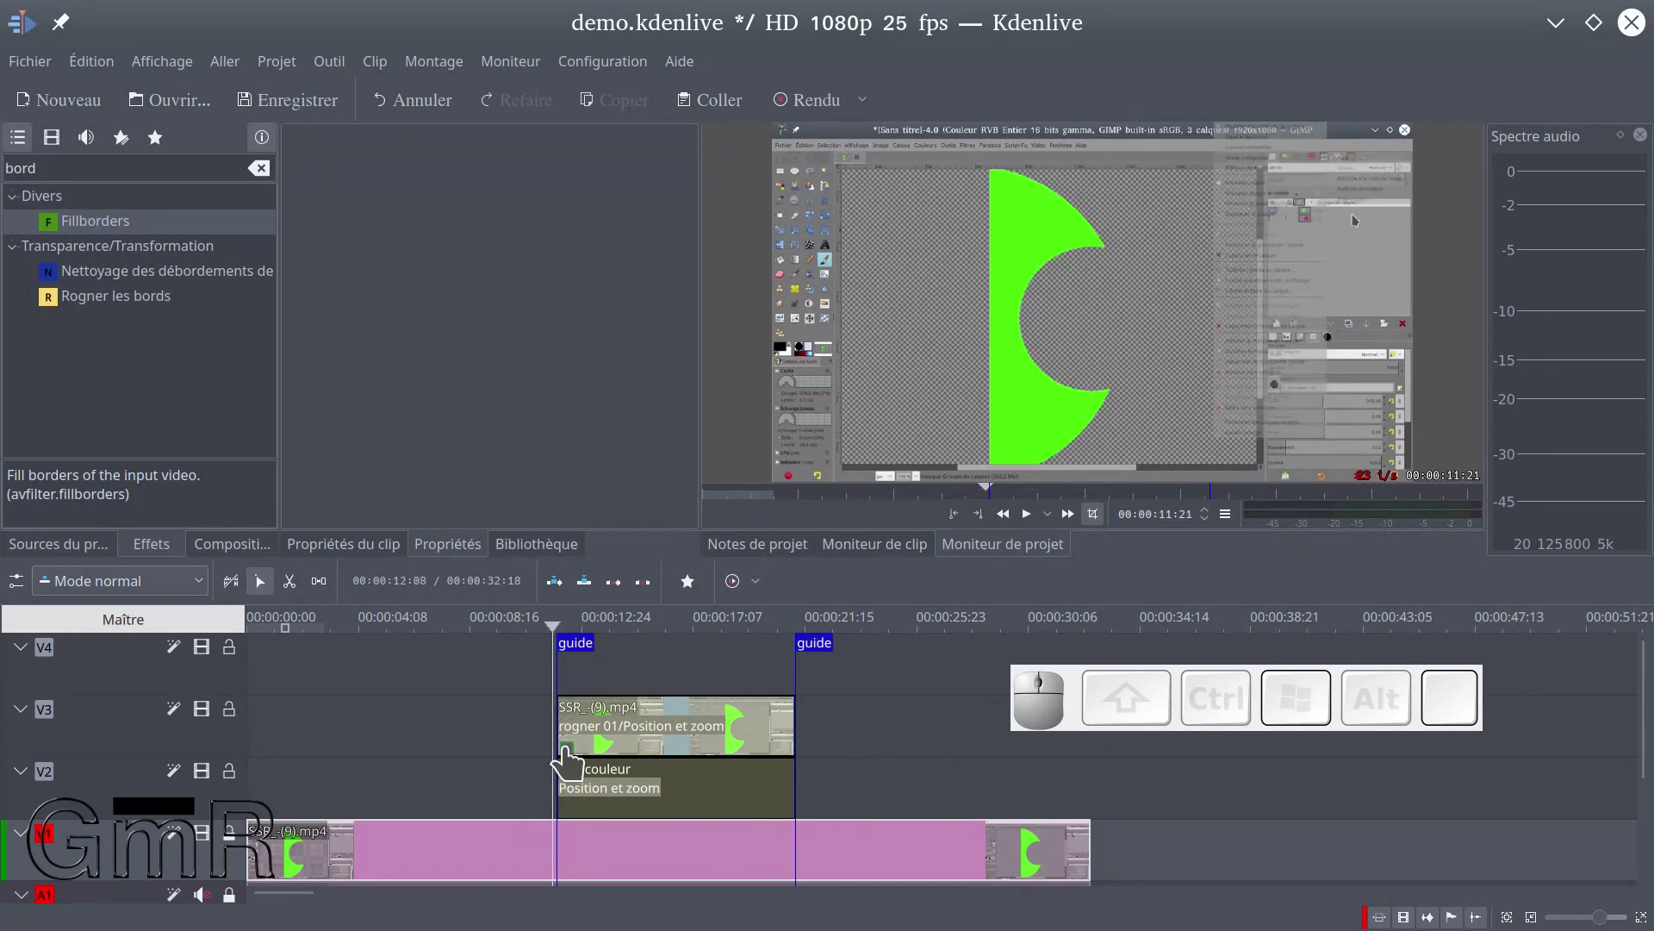
click(569, 758)
drag(791, 749, 578, 752)
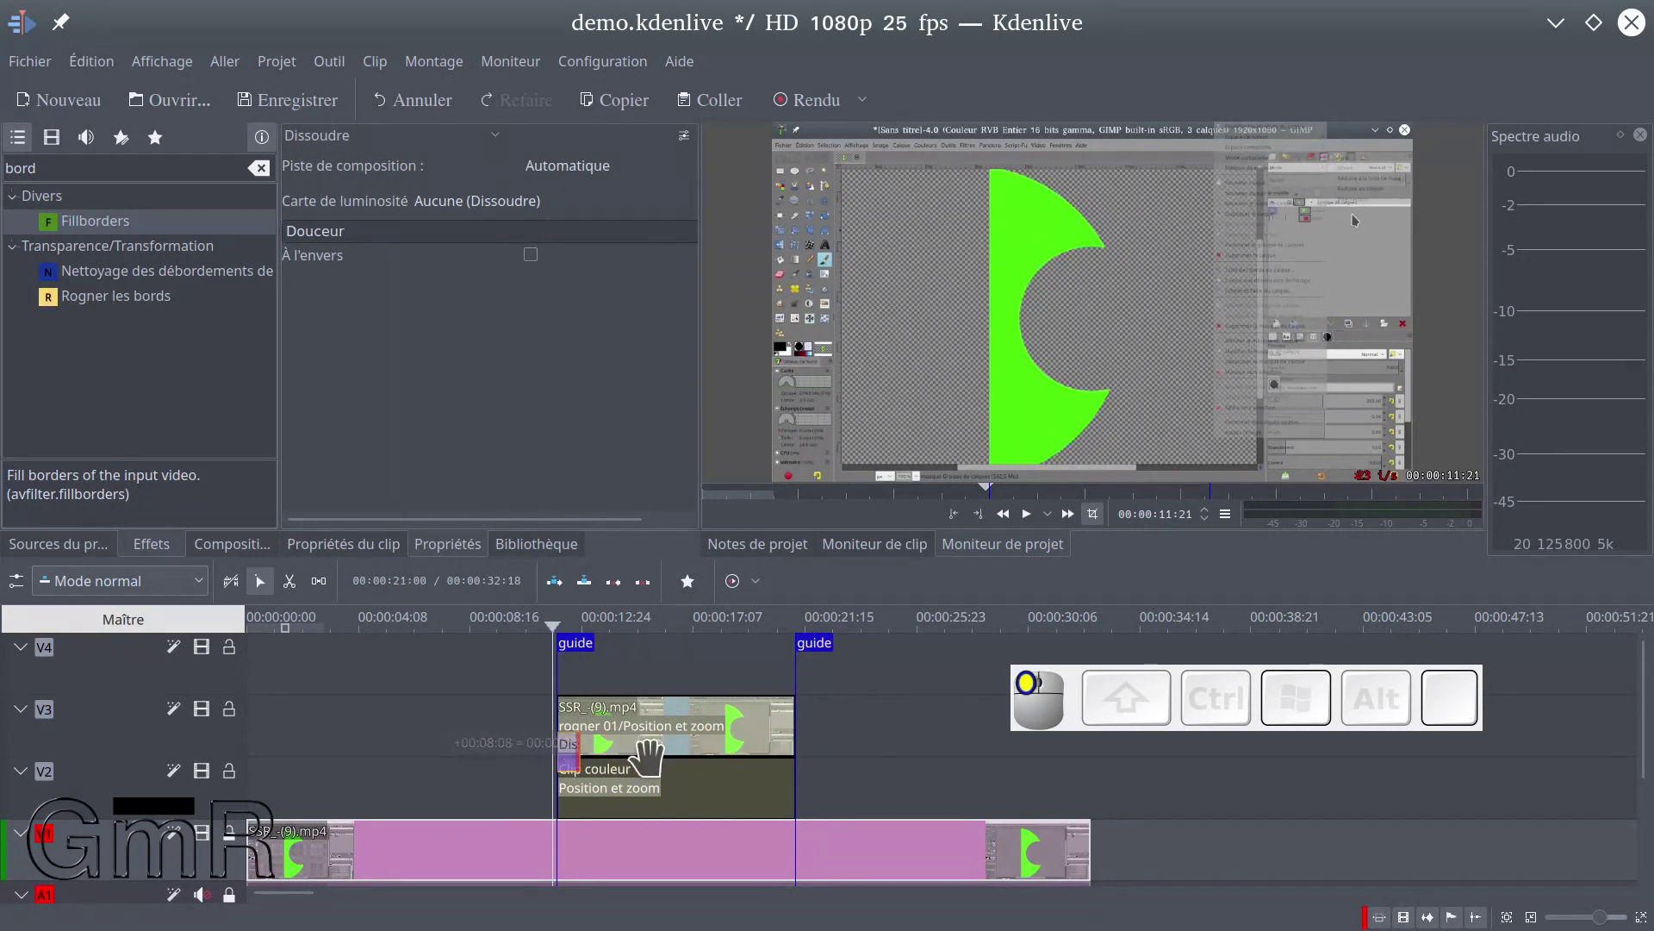
click(567, 756)
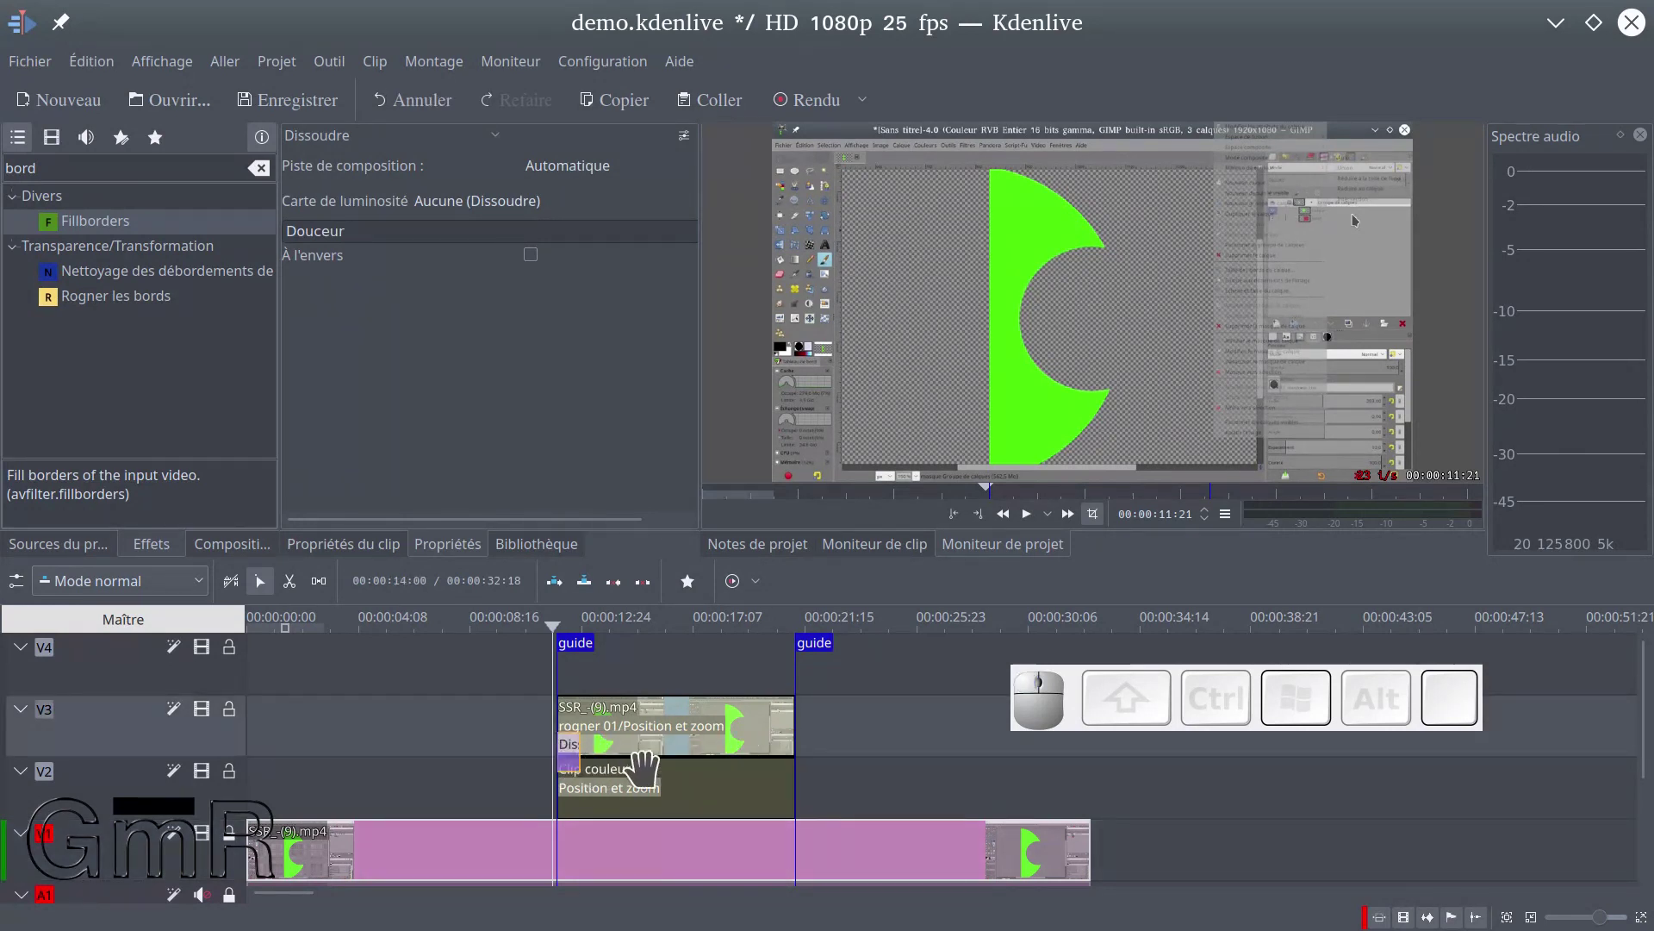
mouse_move(784, 758)
mouse_down()
mouse_move(580, 756)
mouse_move(777, 756)
mouse_up()
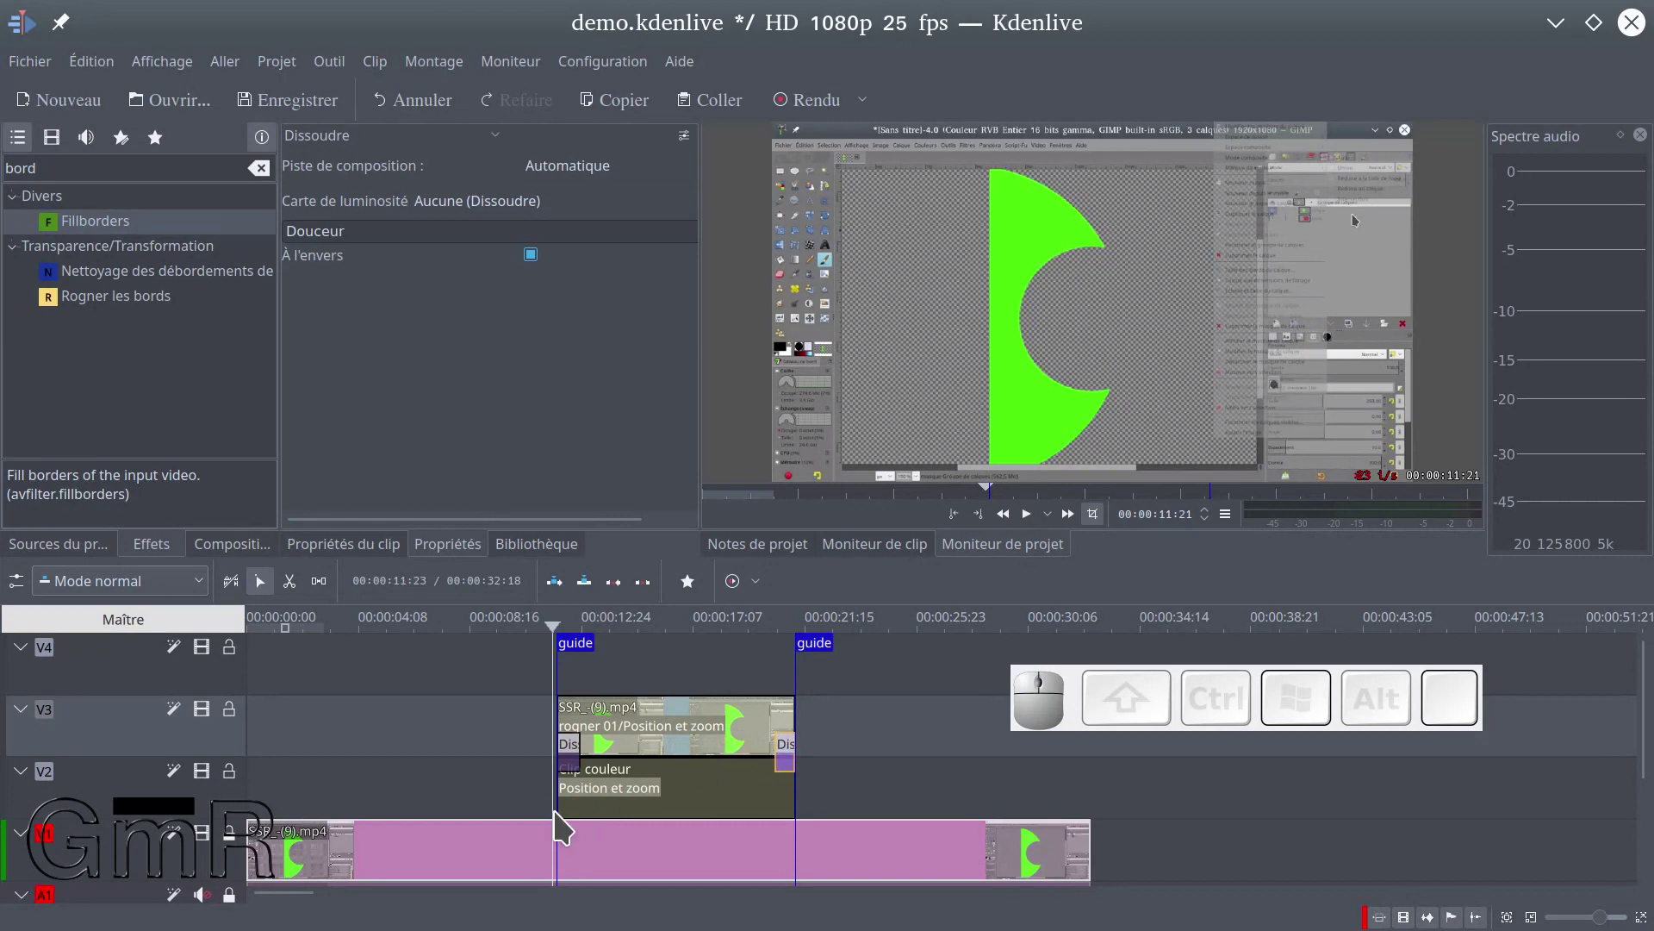
Add Dissoudre transitions to both ends of the black colour clip on V2, matching the lengths of those on V3
click(561, 815)
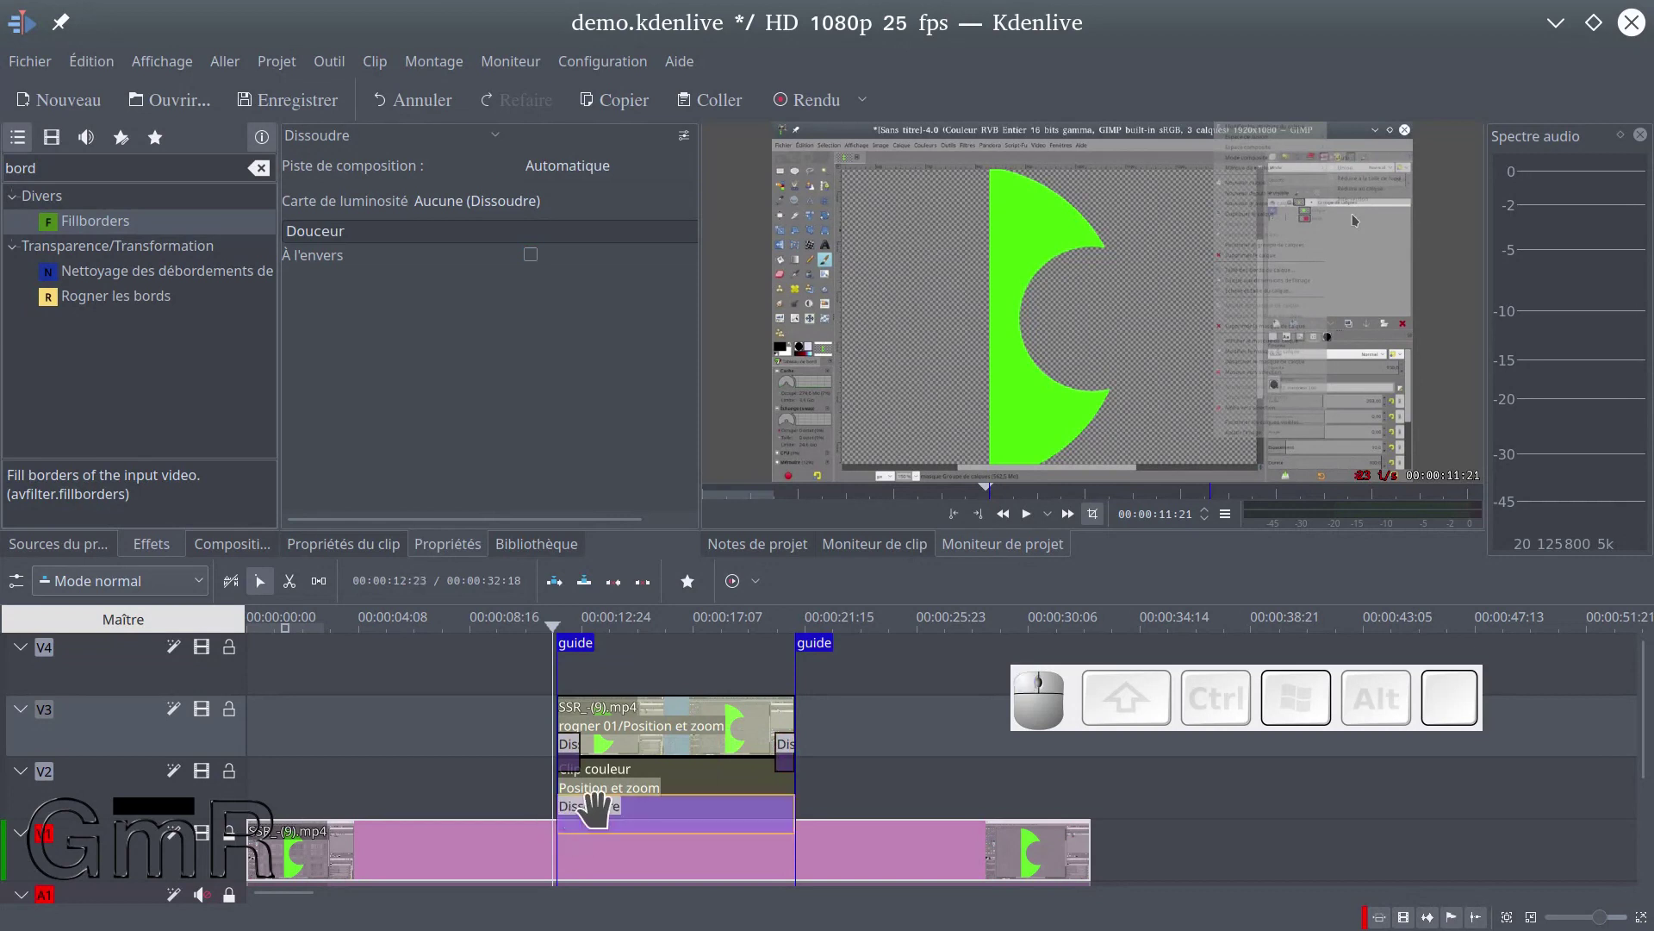
mouse_move(785, 817)
mouse_down()
mouse_move(576, 819)
mouse_move(742, 801)
mouse_move(786, 819)
mouse_up()
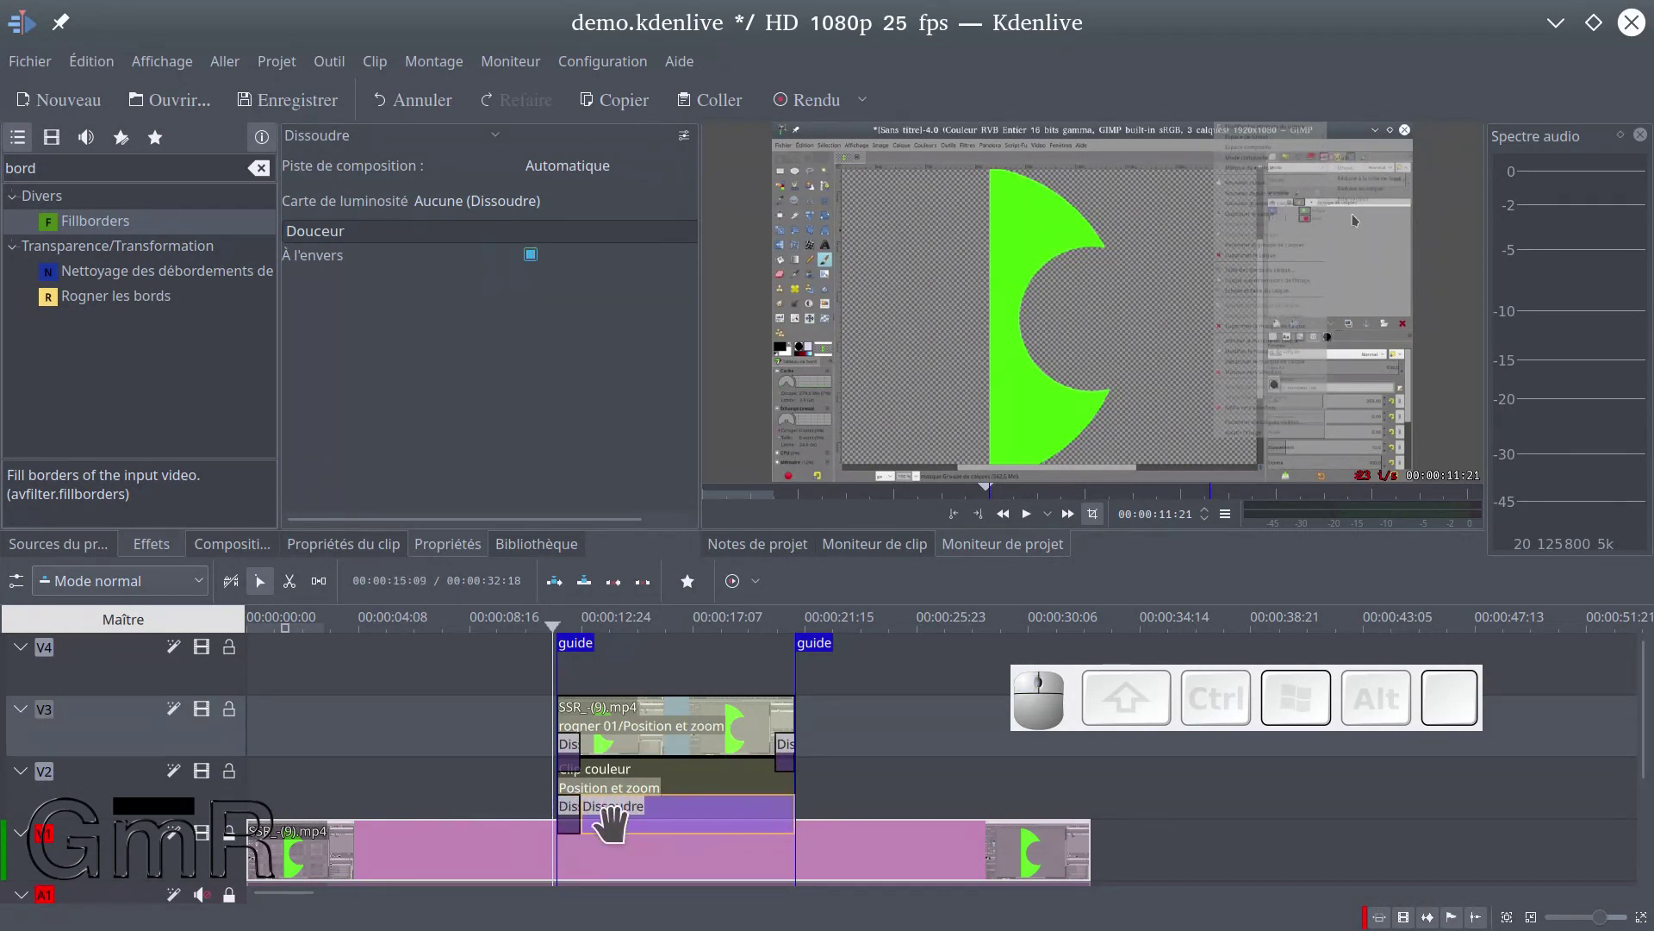
drag(582, 819, 776, 815)
Play the timeline around both guides to preview the inset's fade-in and fade-out
click(542, 694)
key(space)
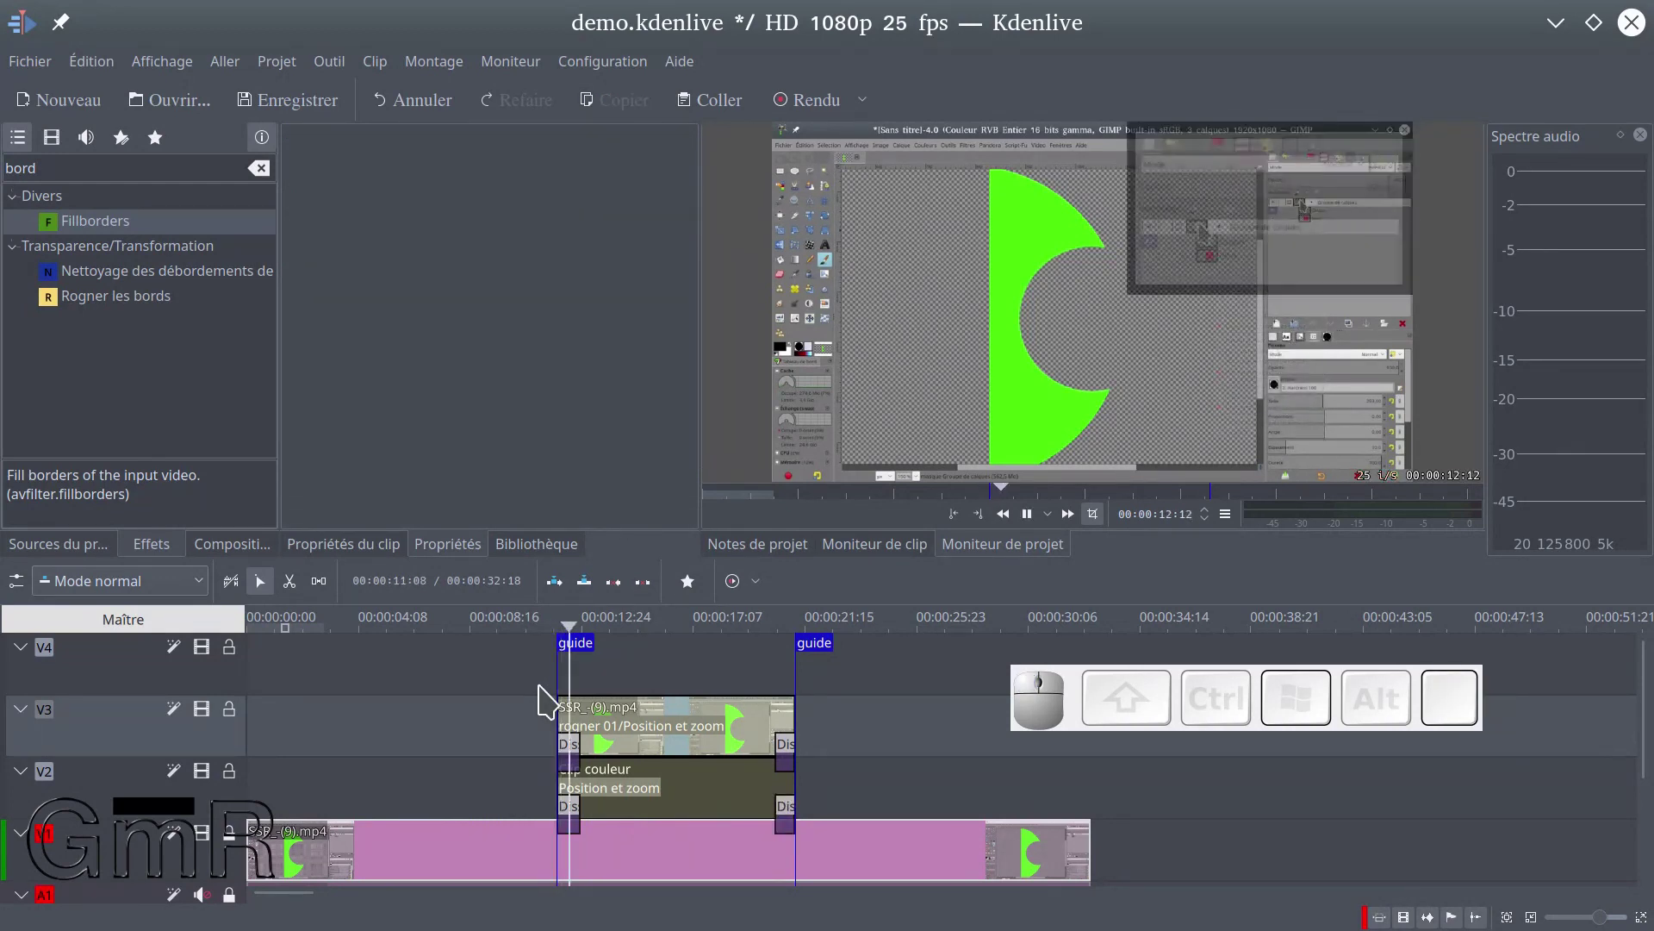
click(755, 652)
key(space)
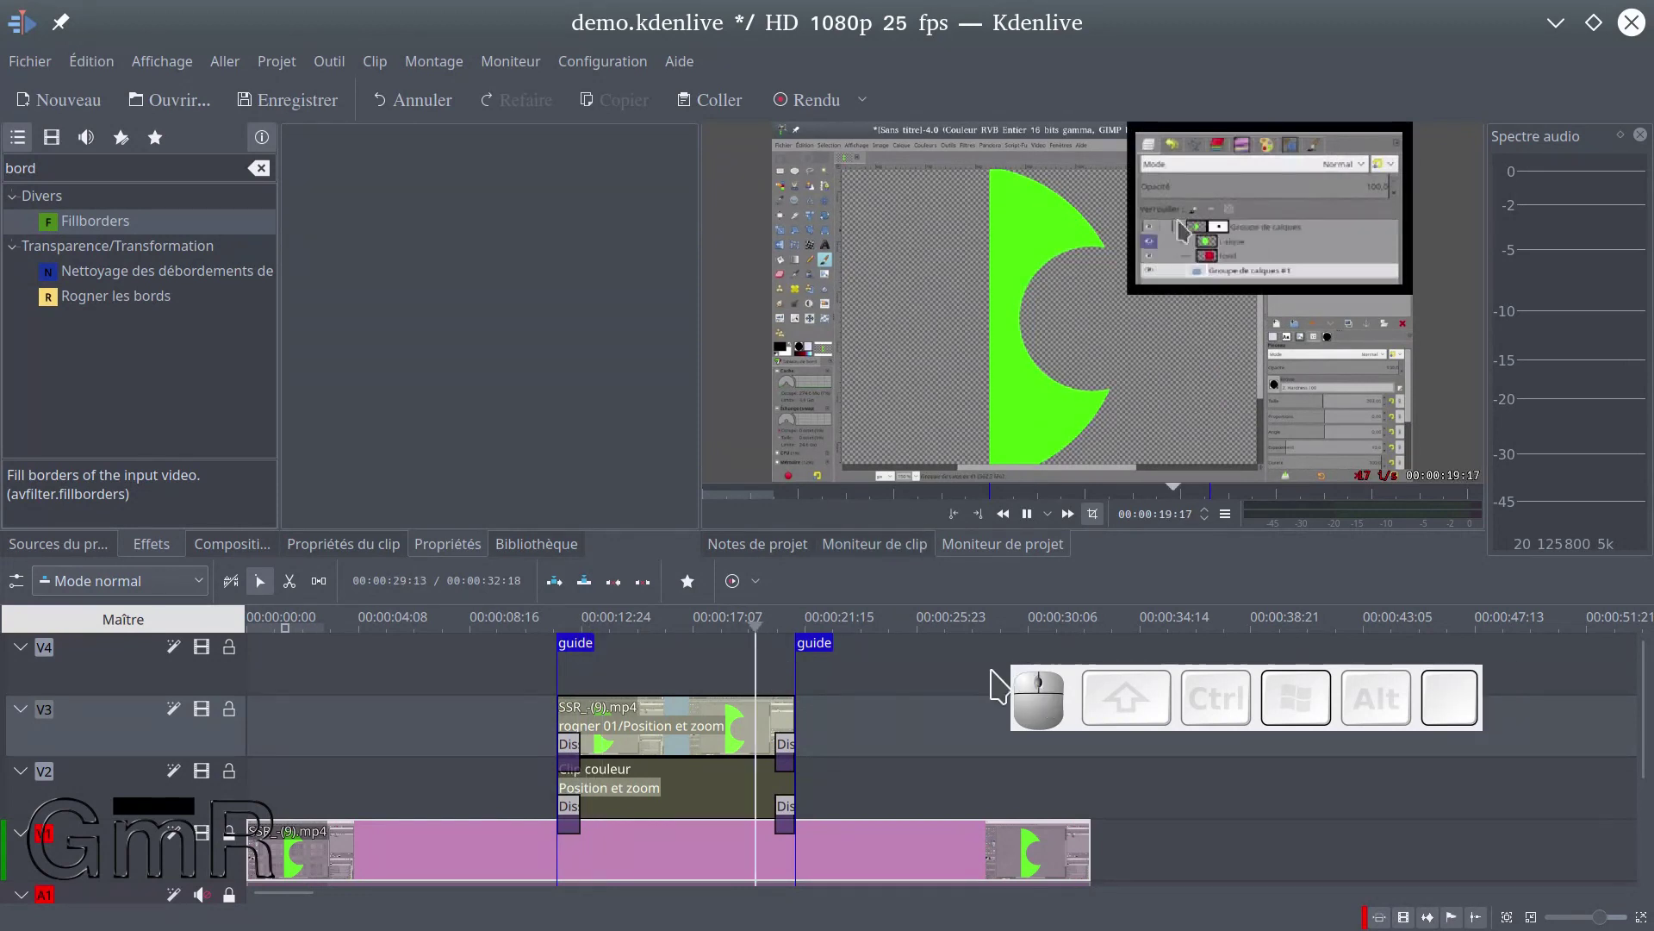
click(779, 645)
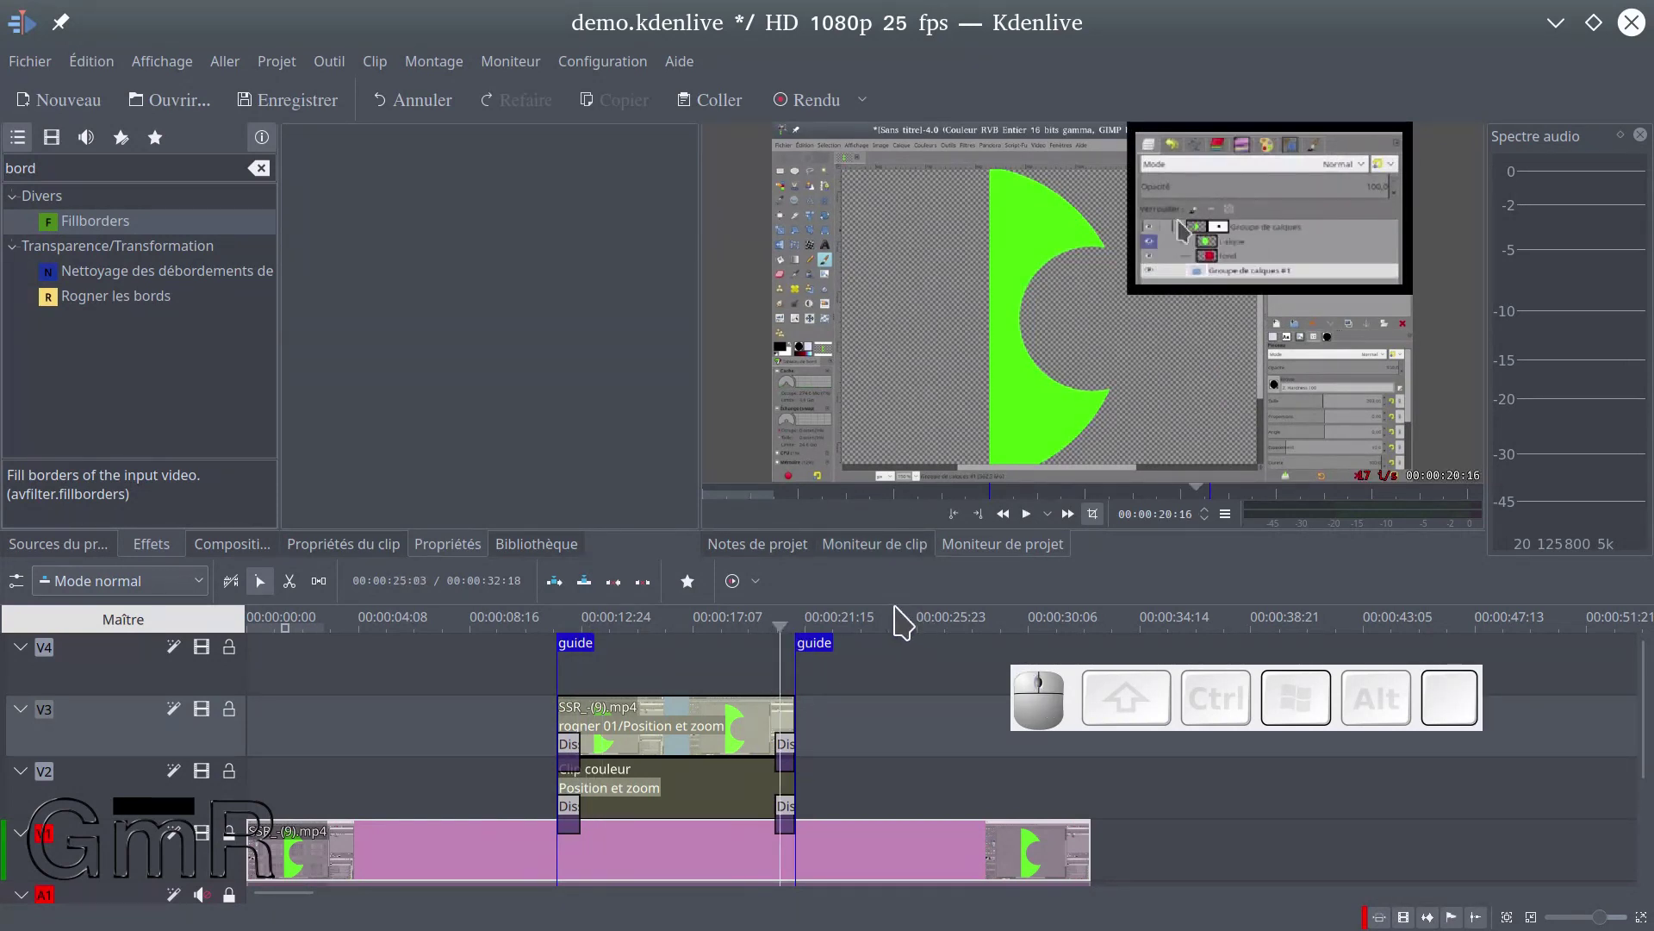
key(space)
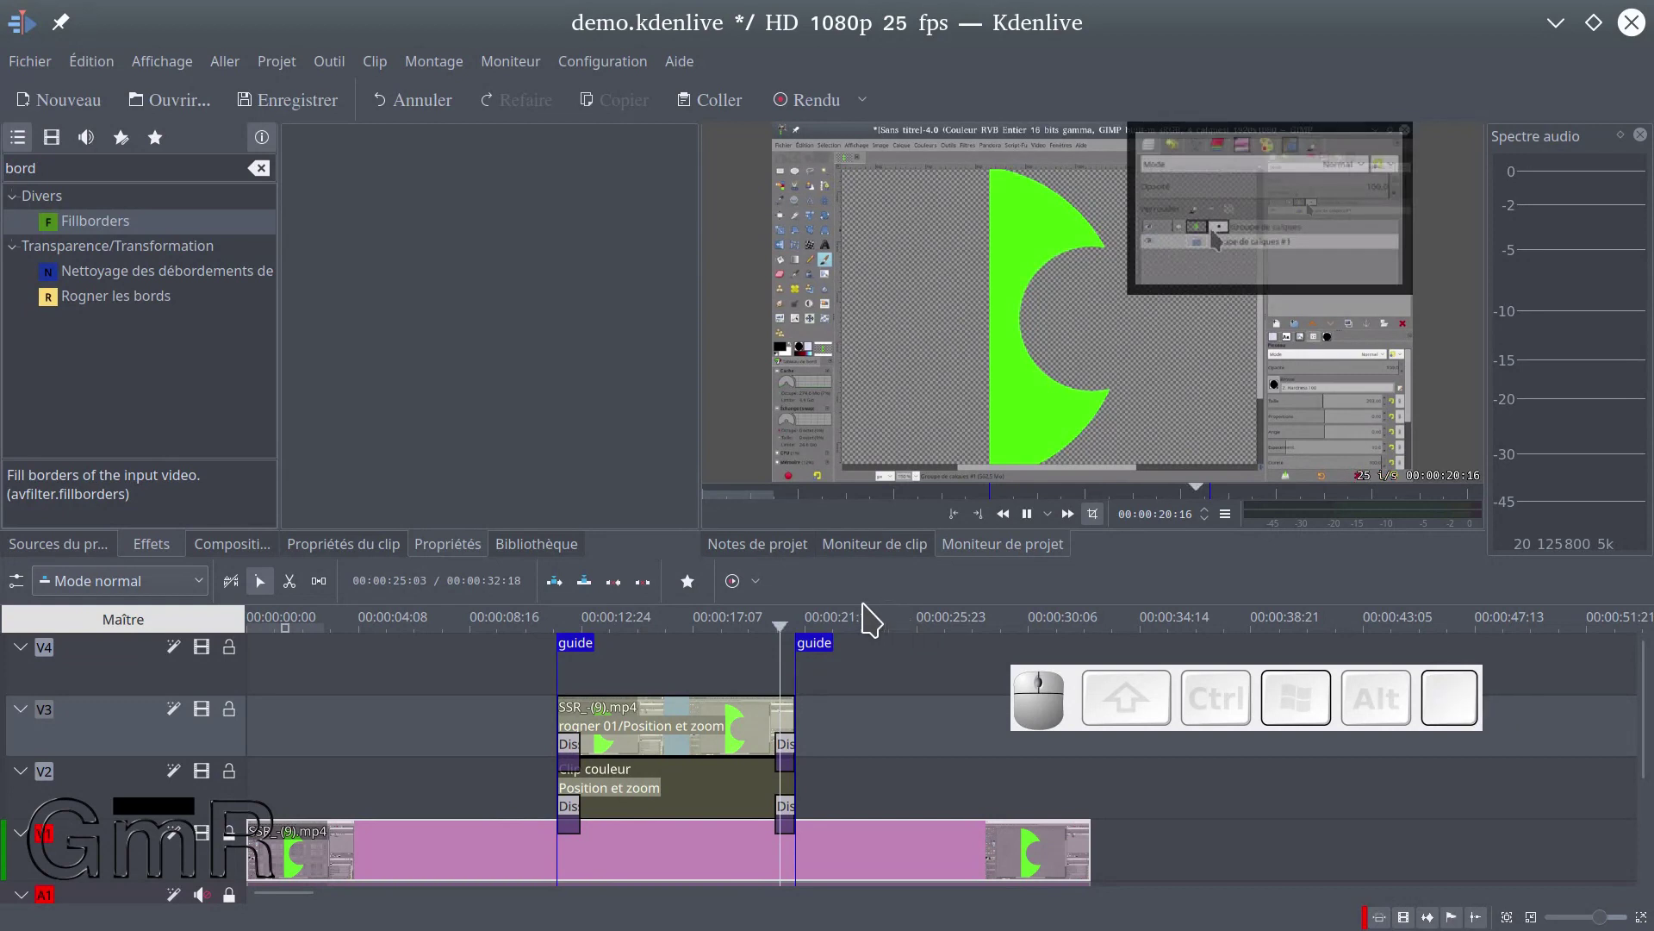
key(space)
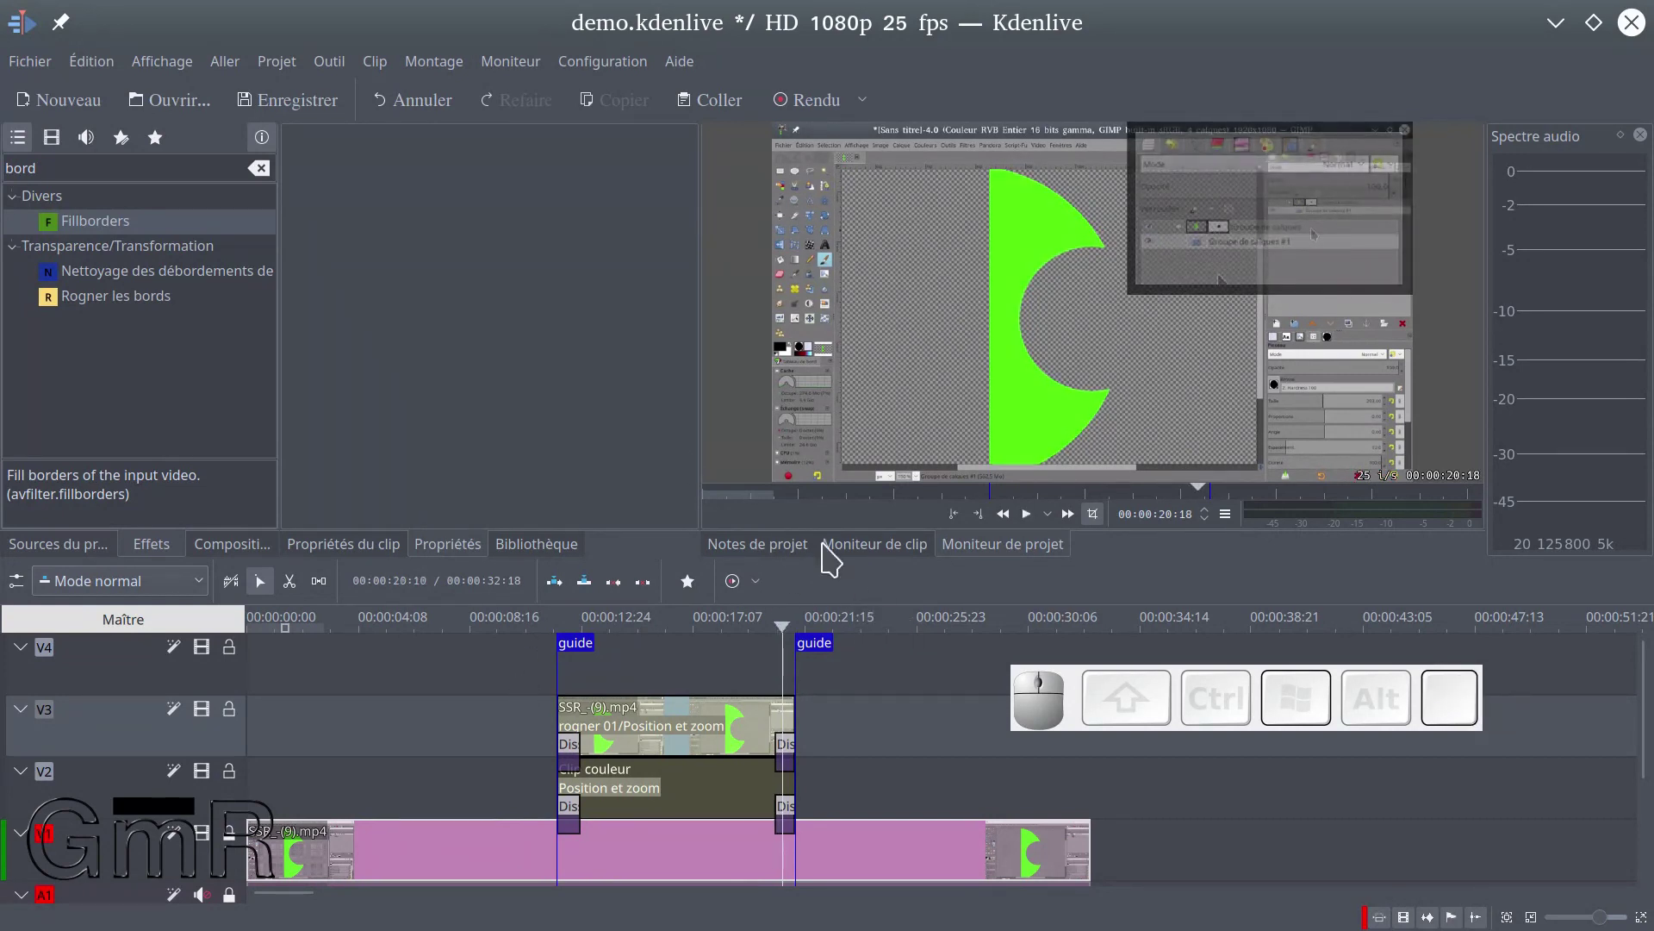
Change the V3 clip's start transition to Diaporama, with Début above the frame and Fin centred
click(569, 742)
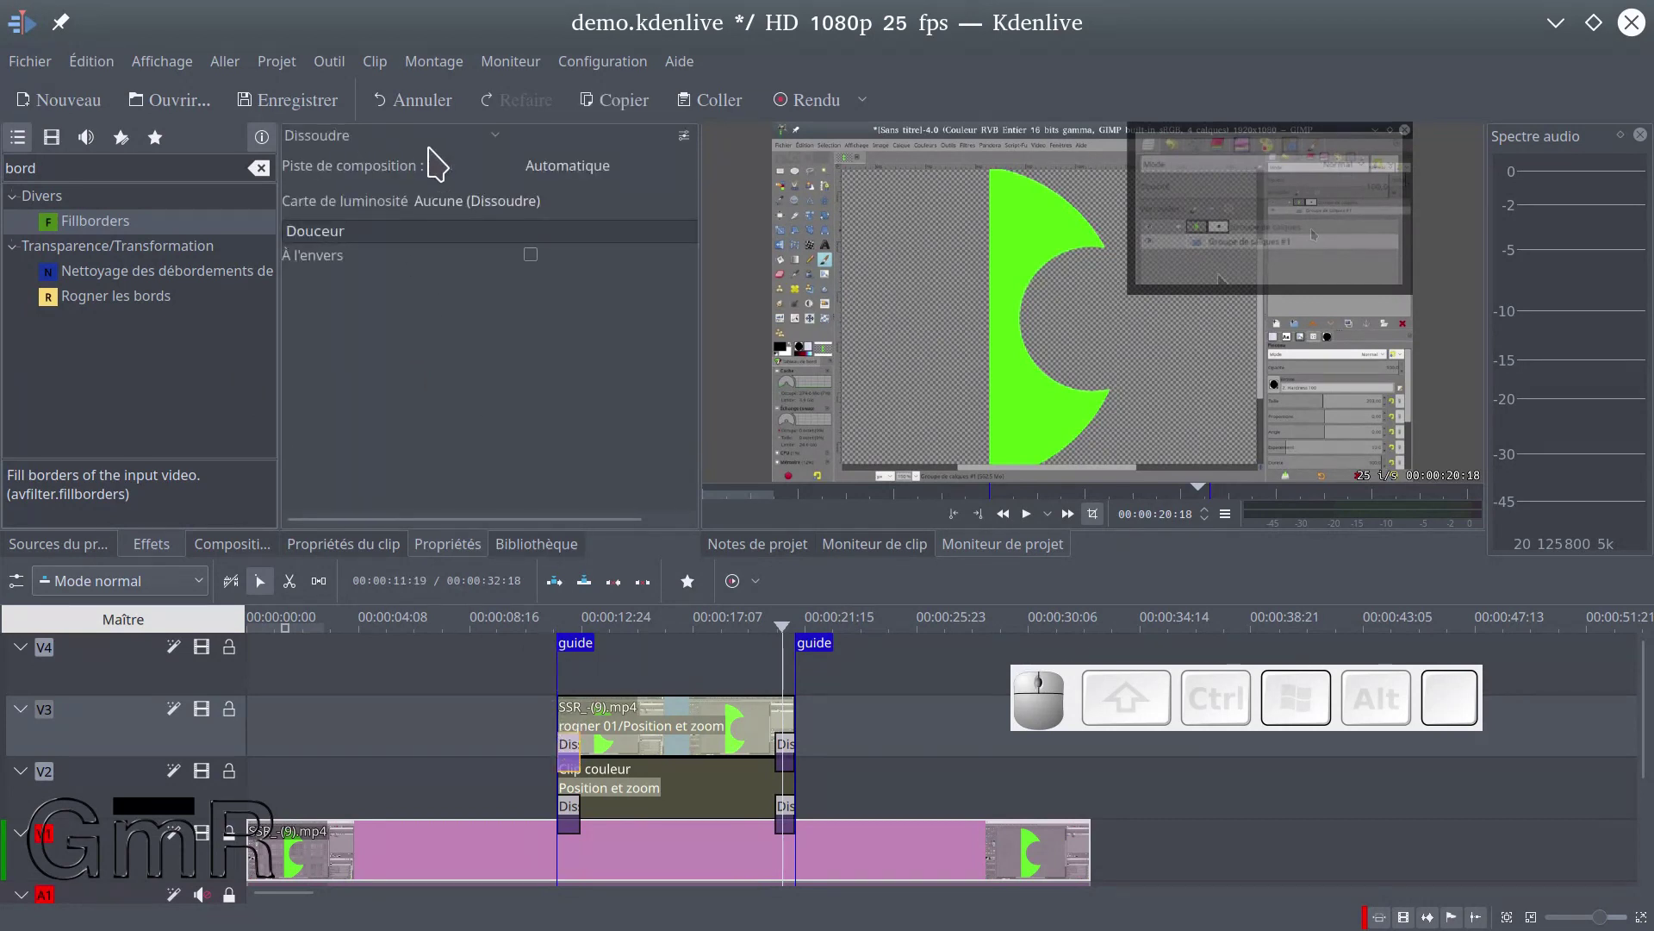
click(492, 138)
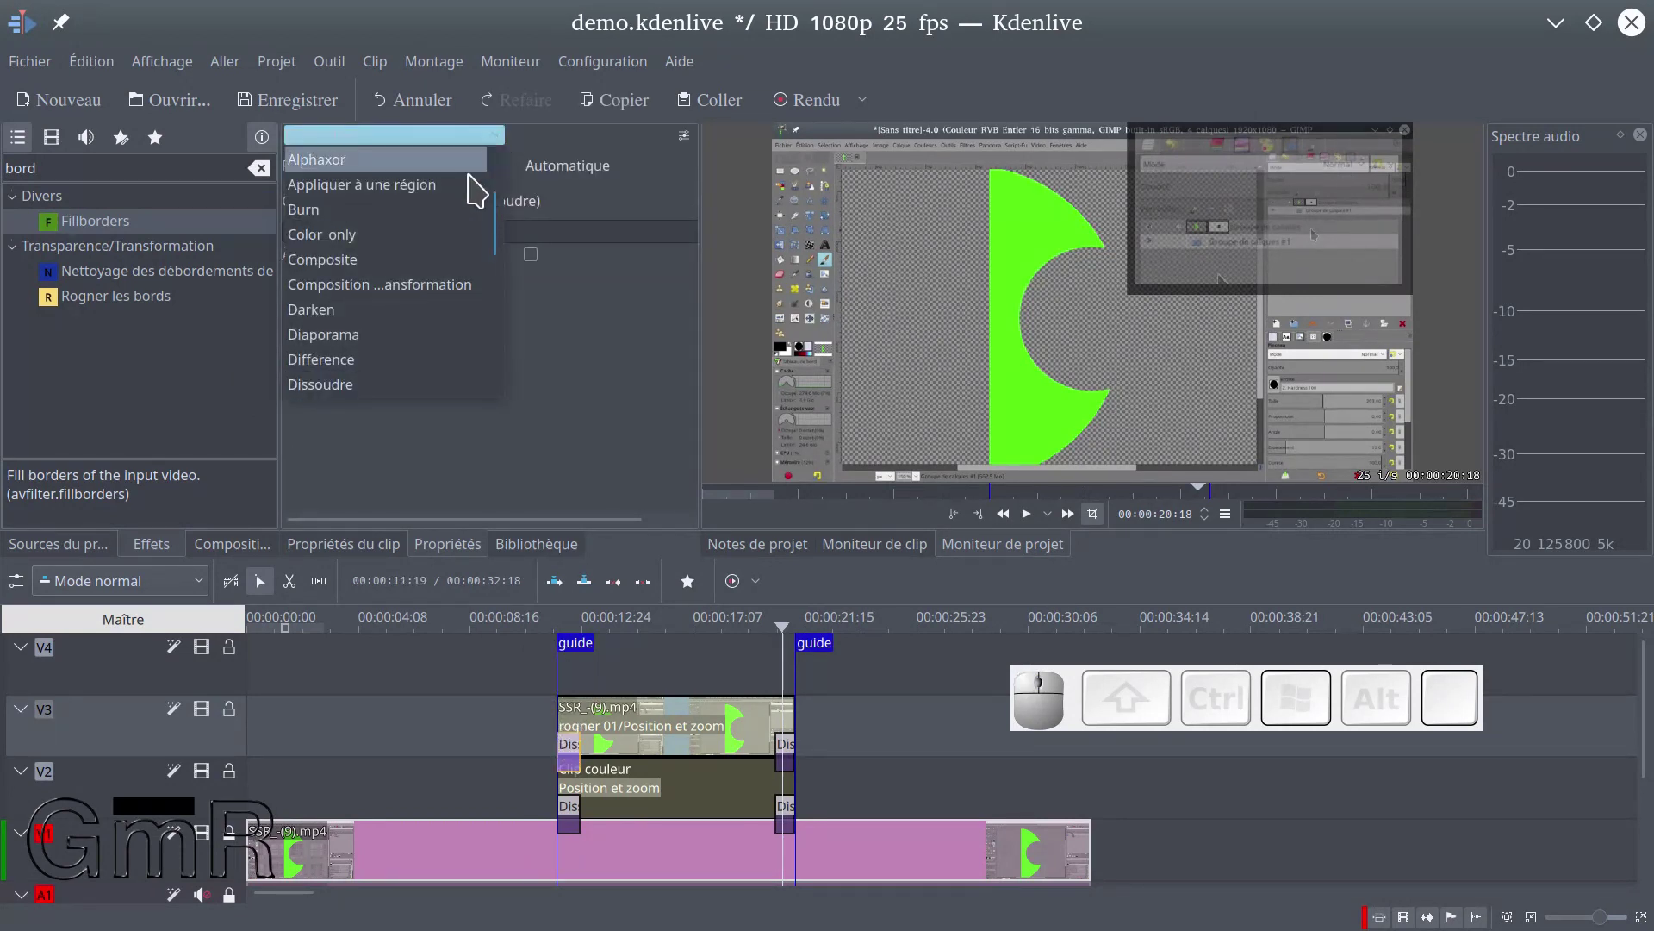
click(394, 334)
click(442, 209)
click(648, 244)
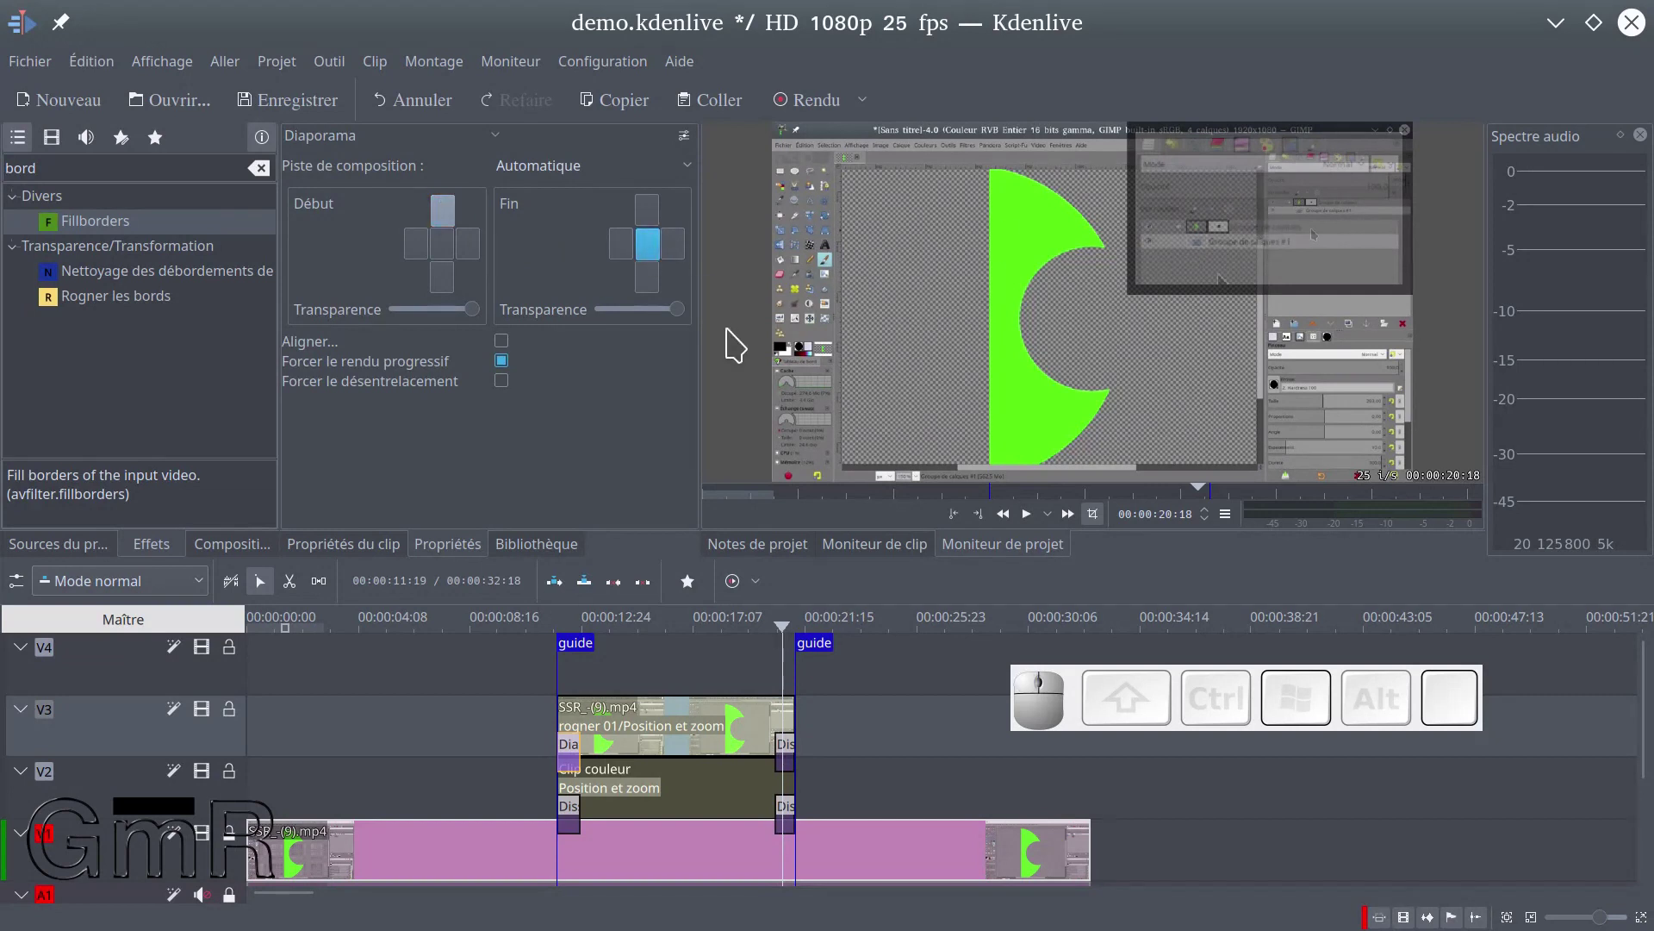
Change the V3 clip's end transition to Diaporama, with Début centred and Fin above the frame
click(782, 739)
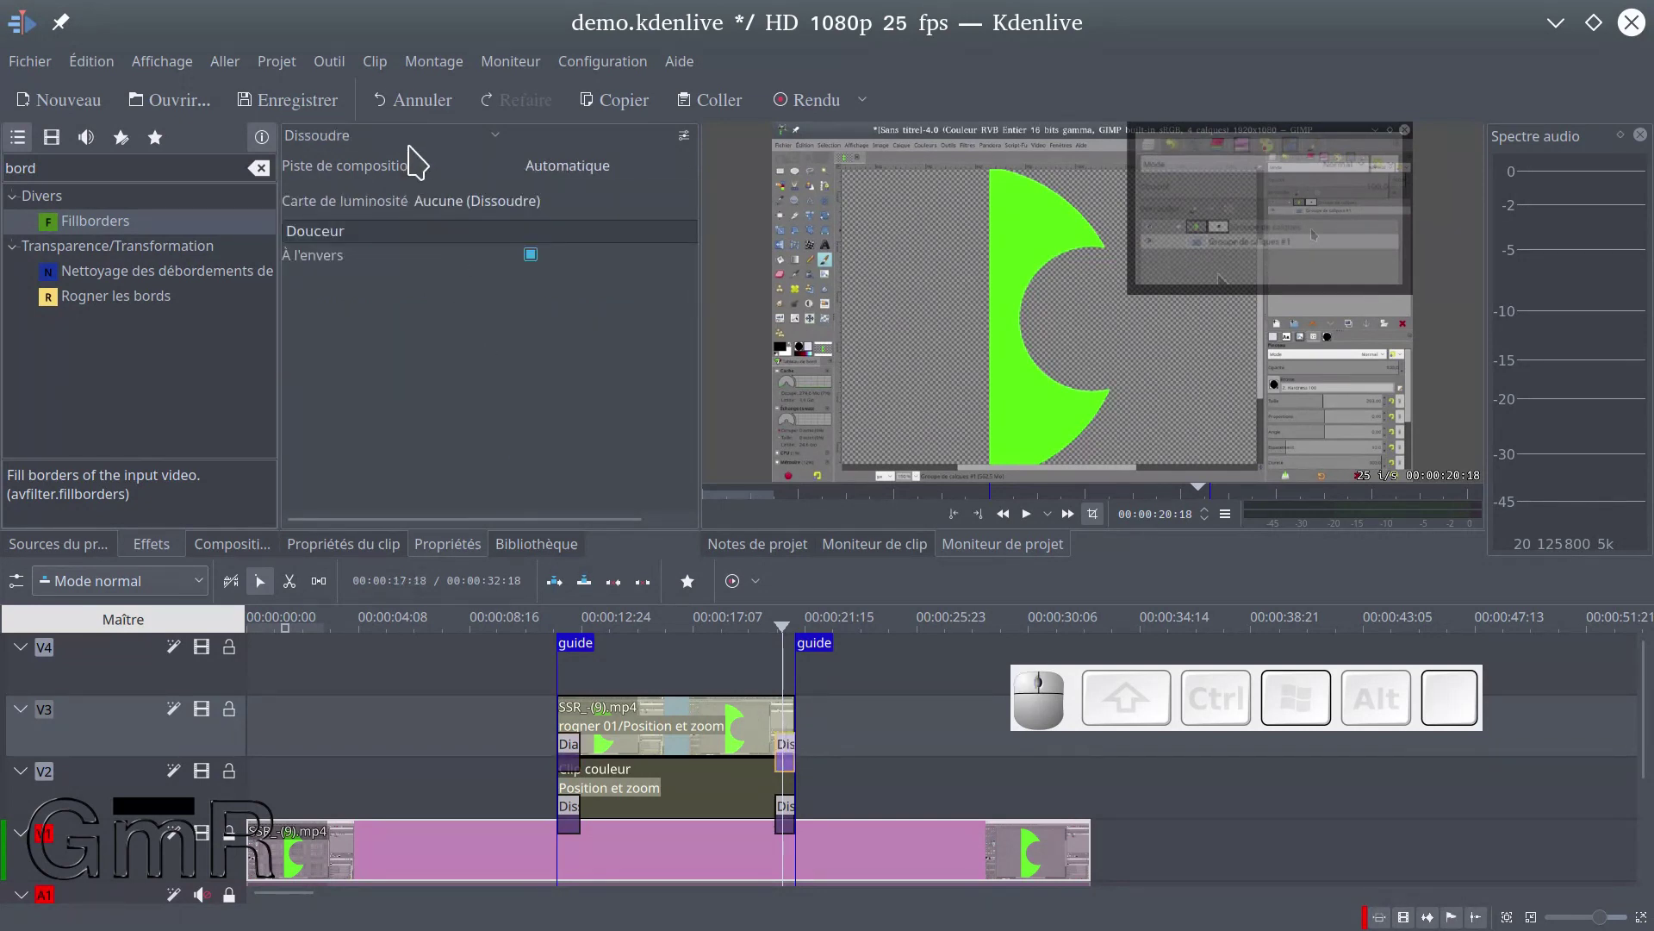
click(397, 135)
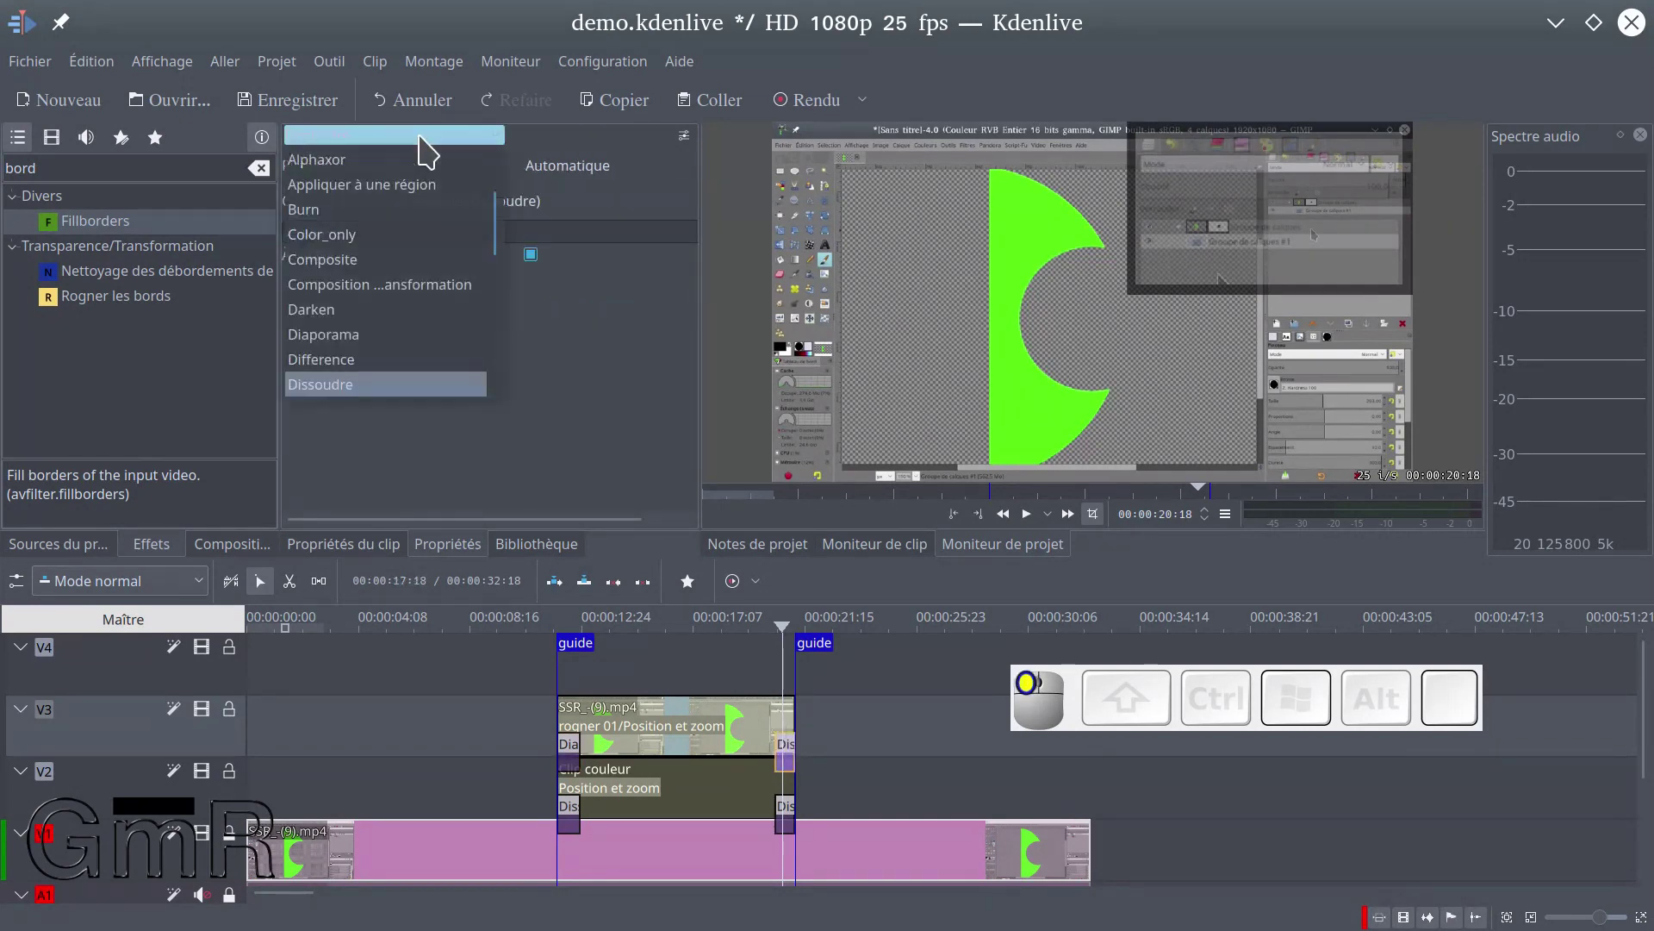
click(370, 336)
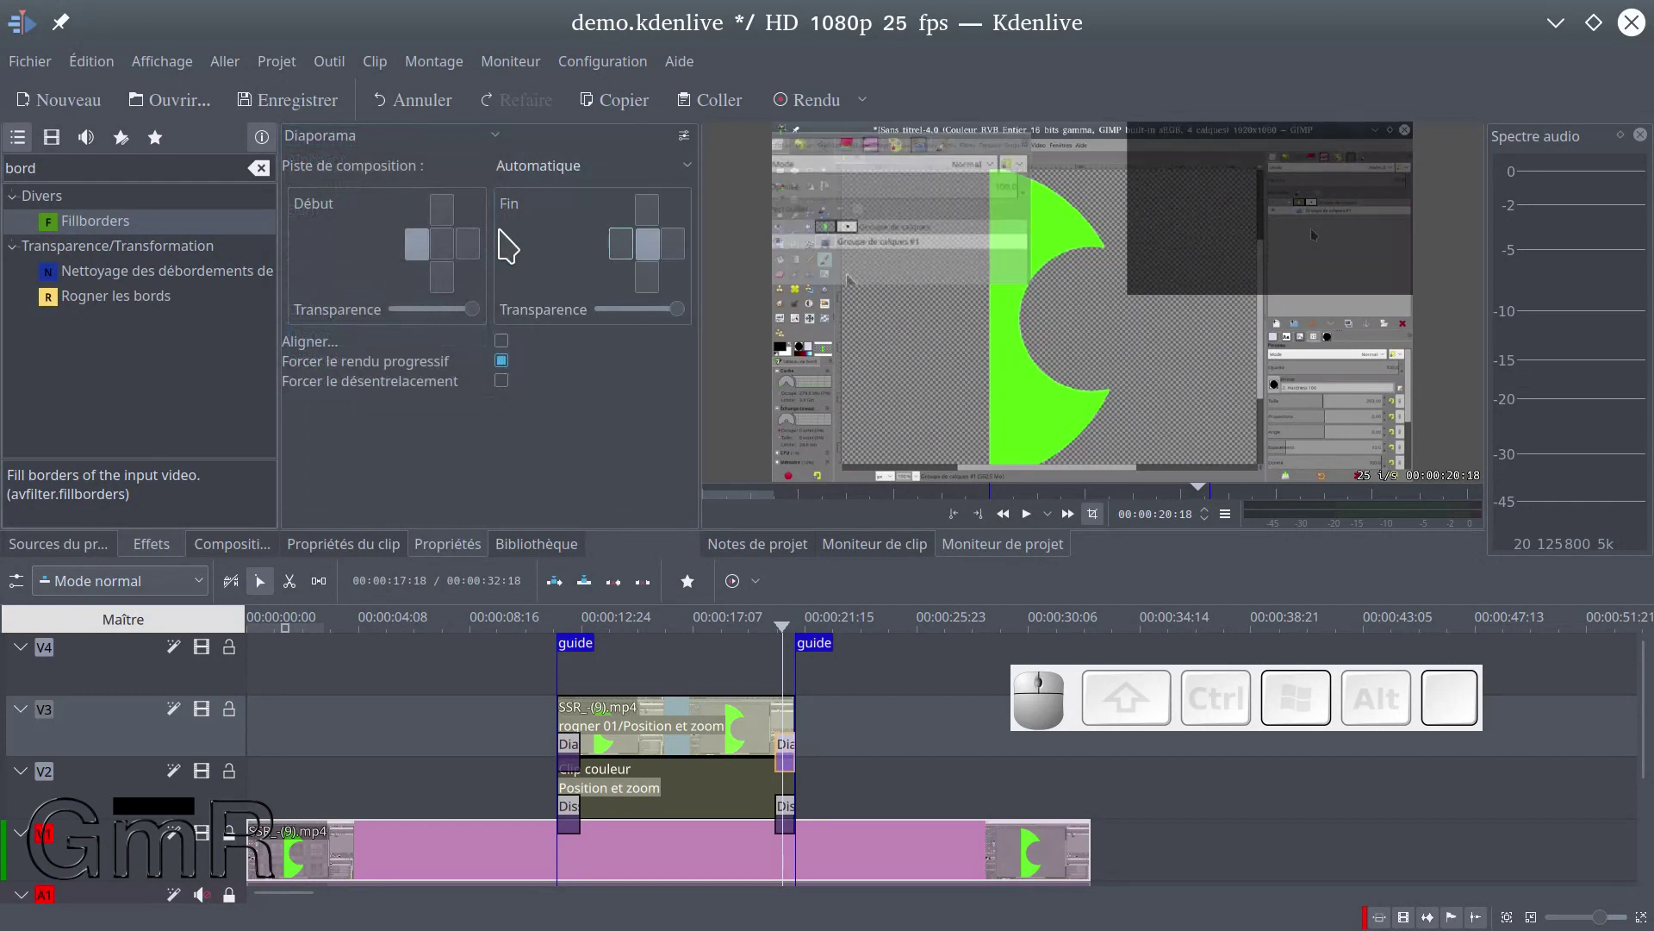
click(646, 210)
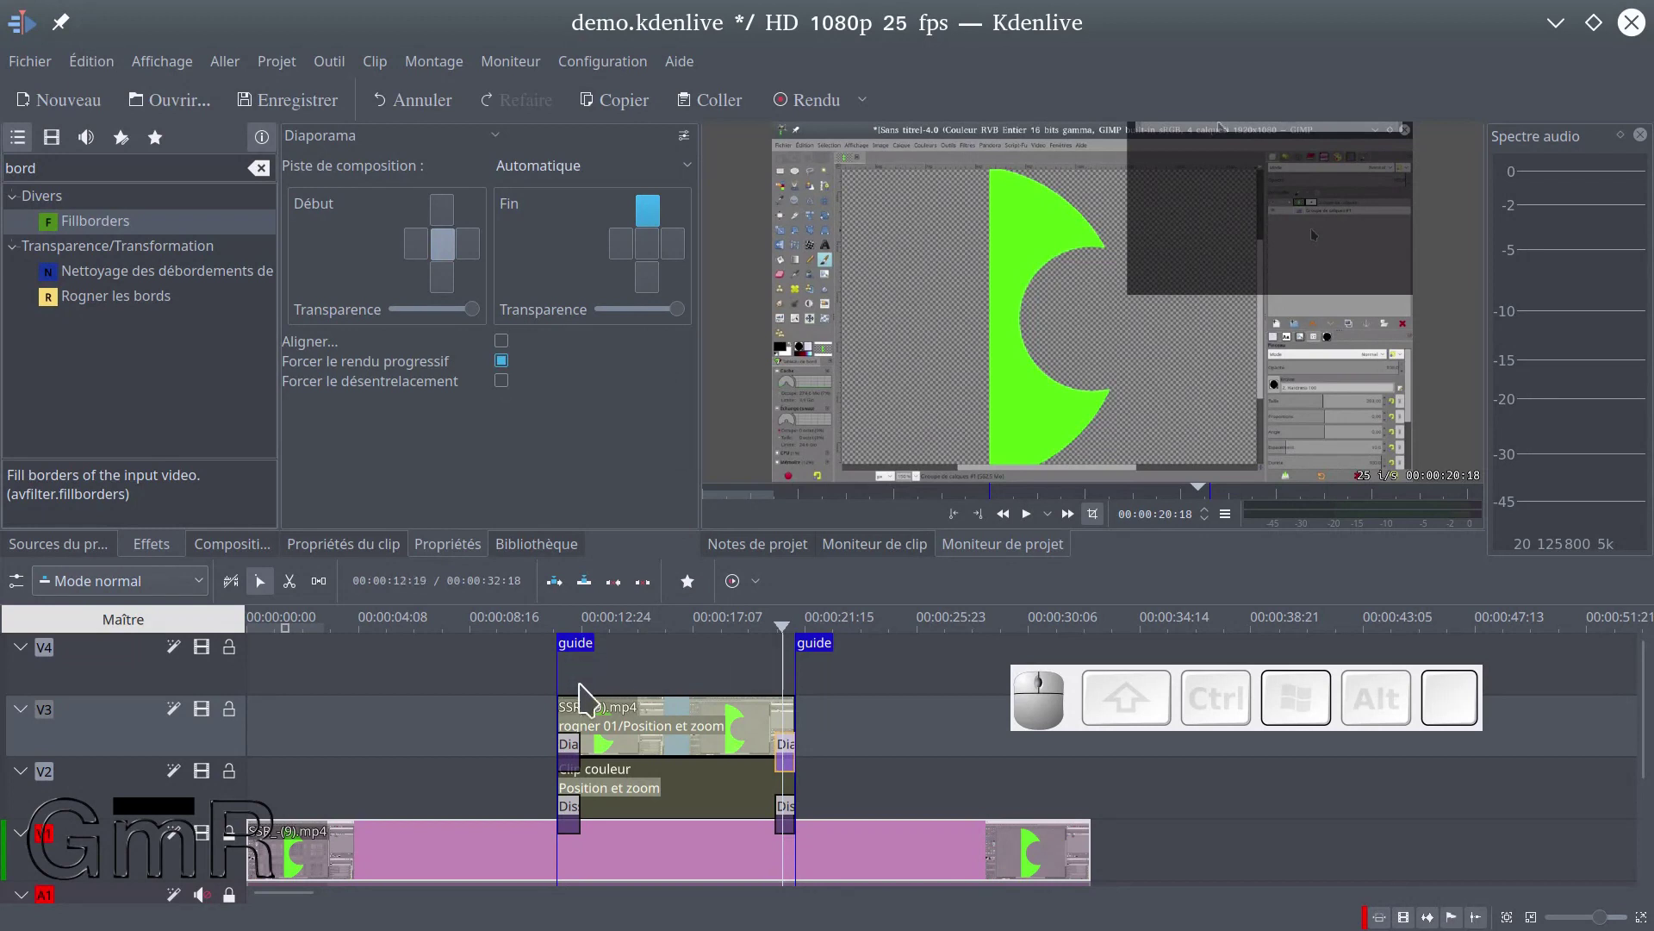
Set the composition track of both Diaporama transitions on V3 to V1
click(568, 810)
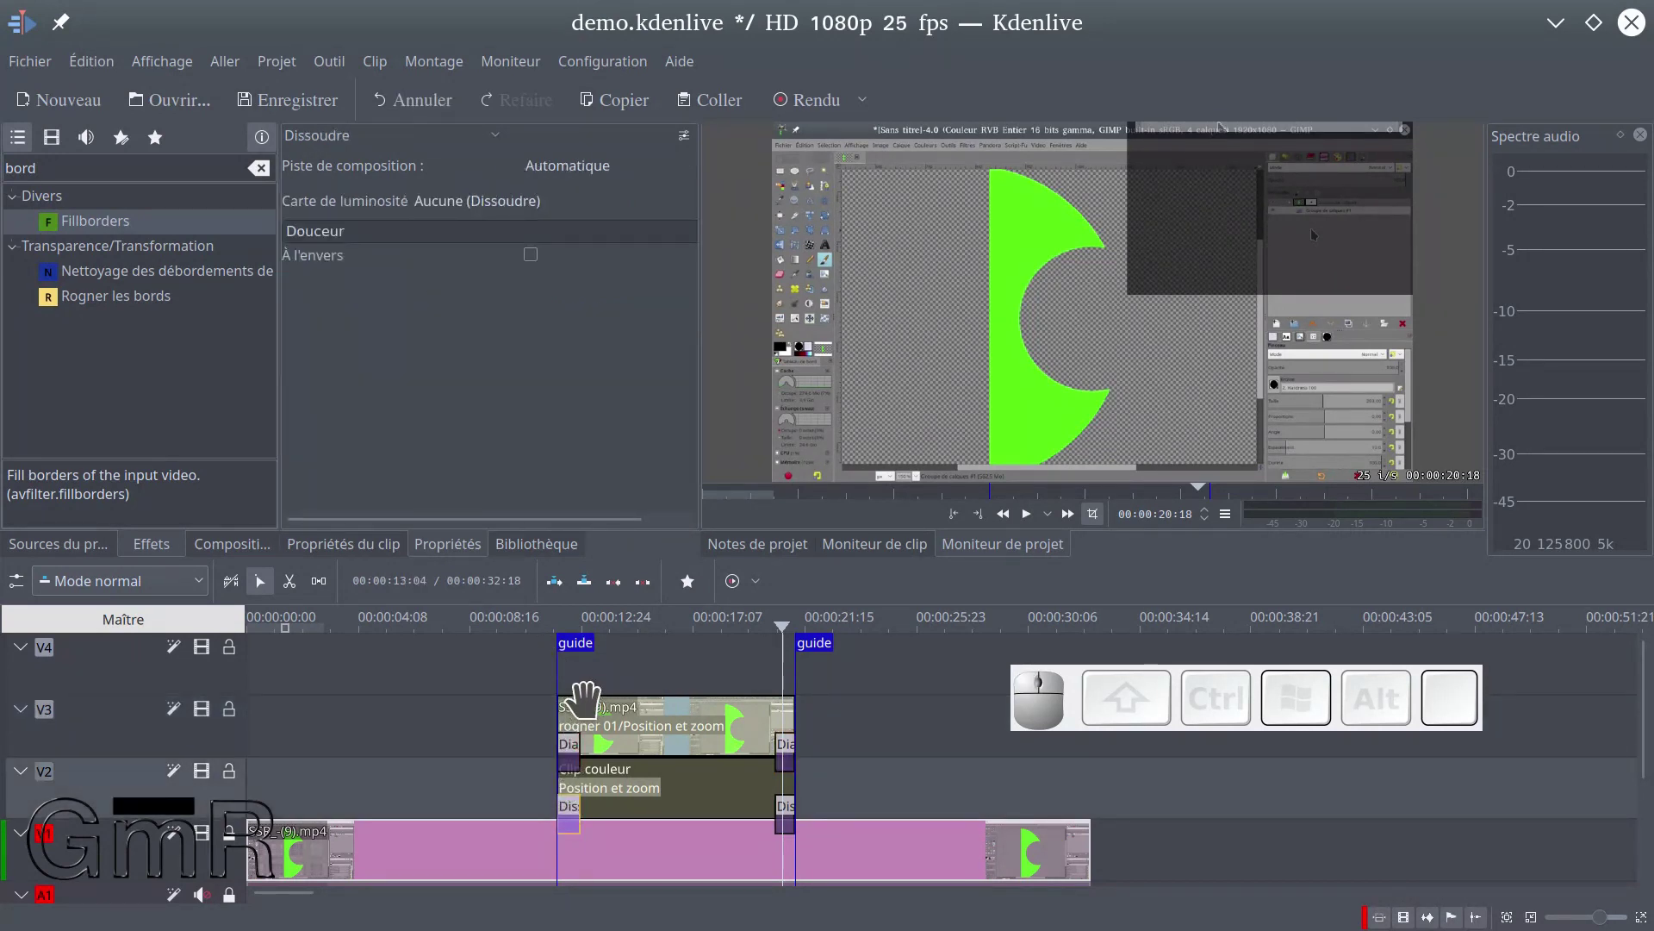
click(567, 746)
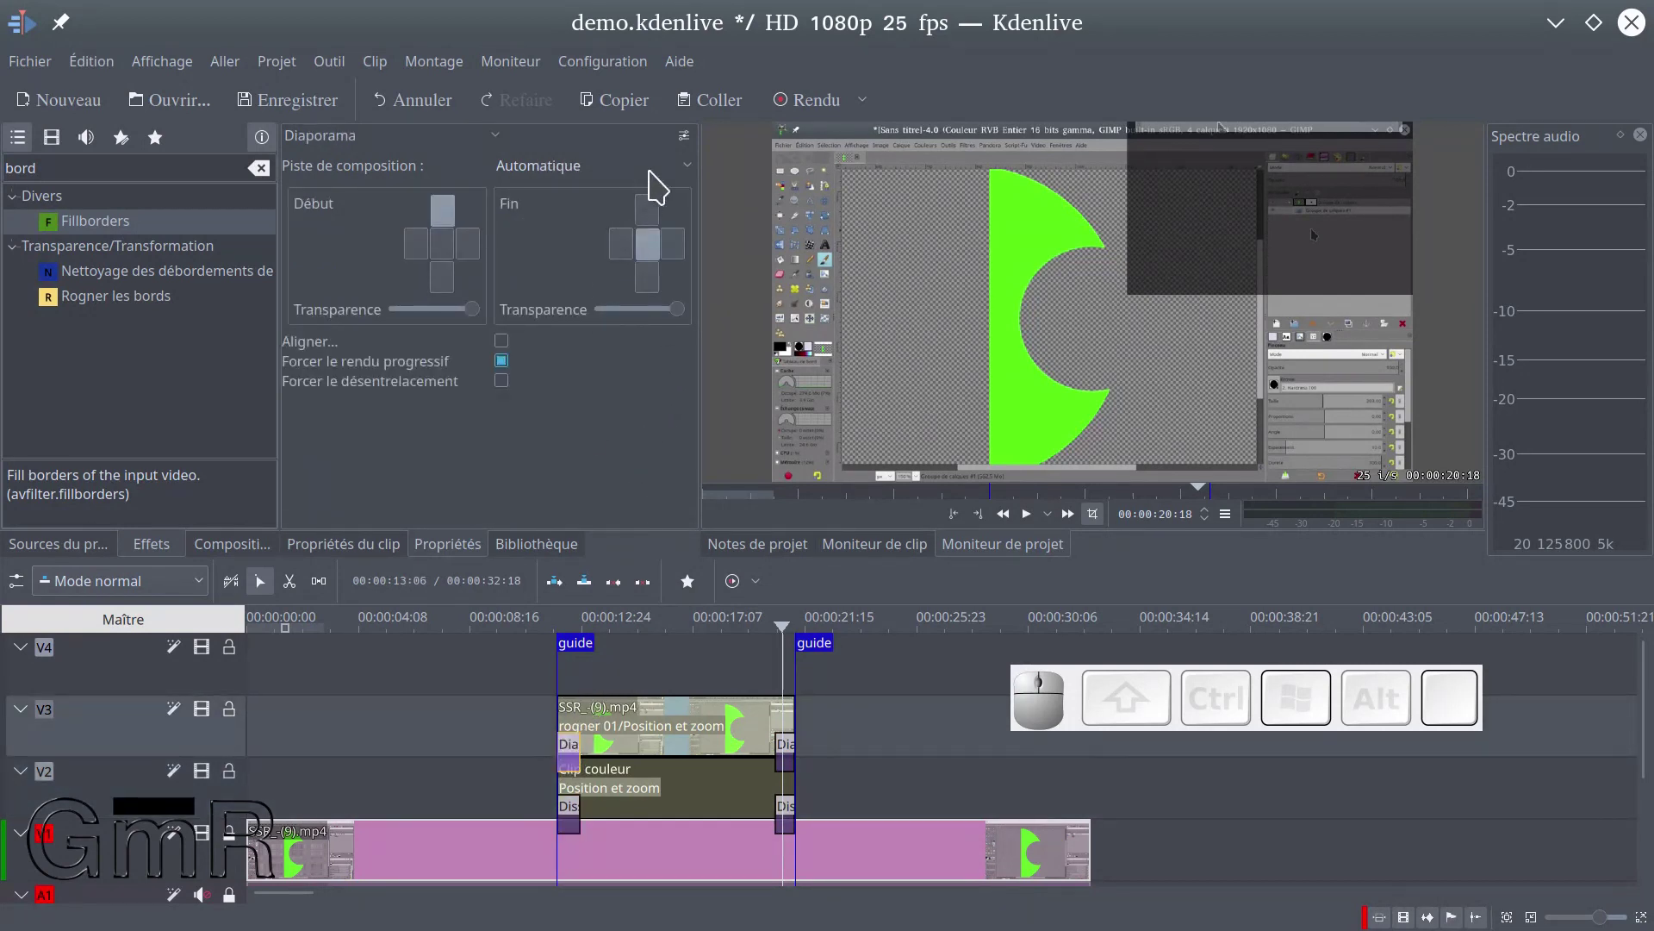
click(681, 169)
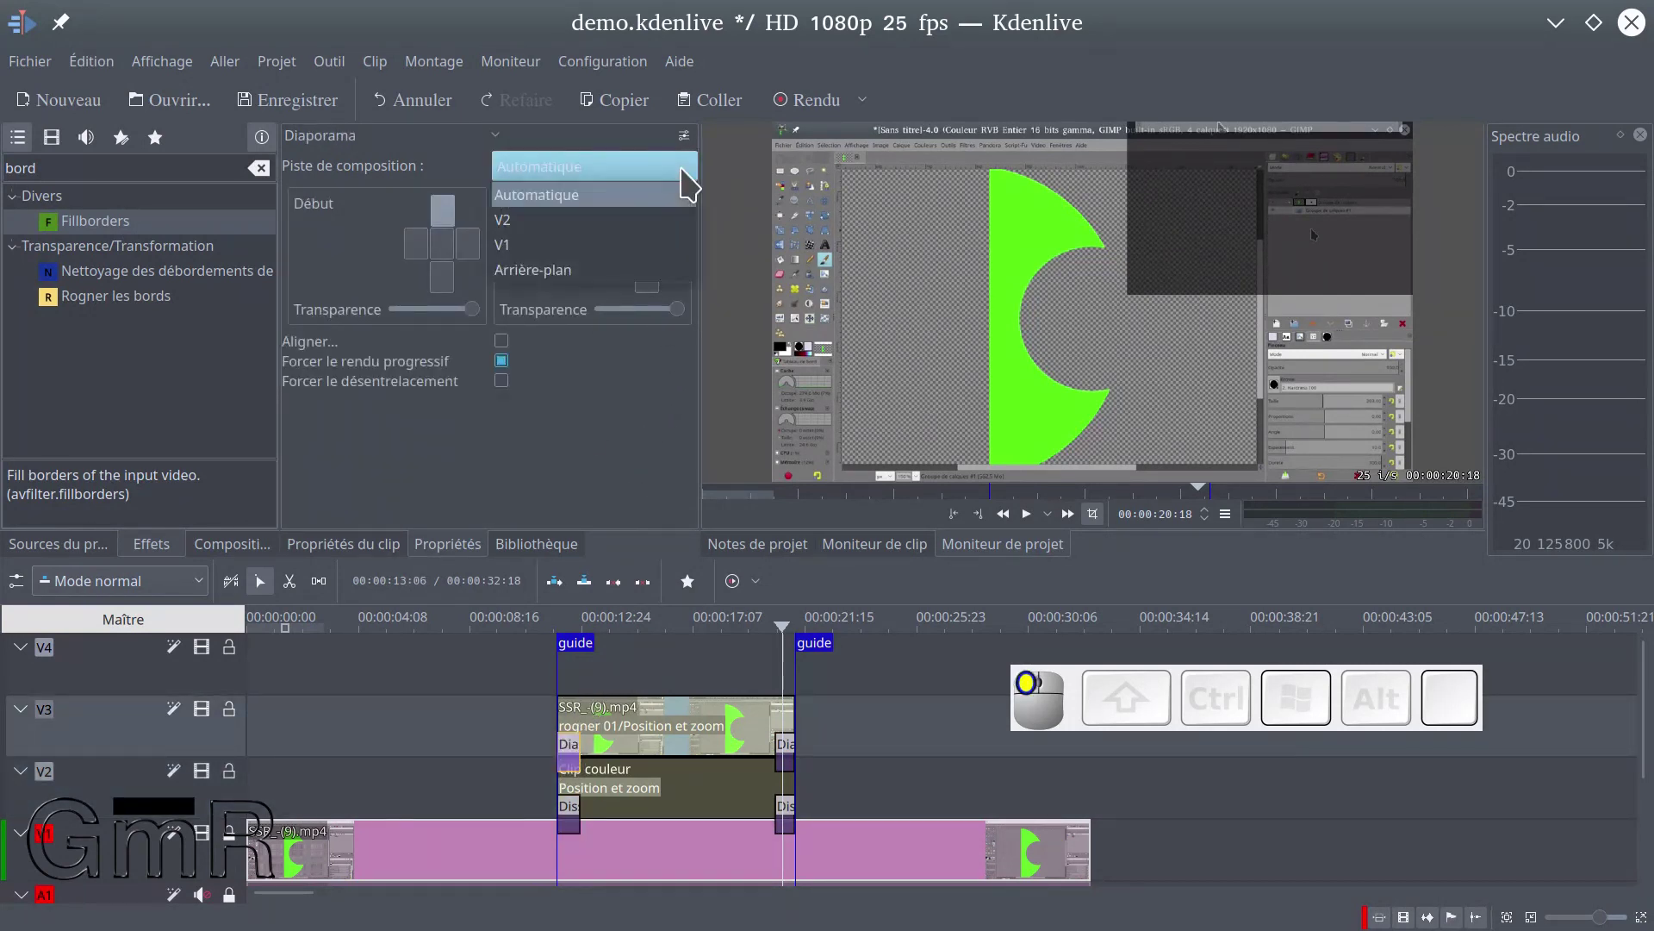
click(610, 245)
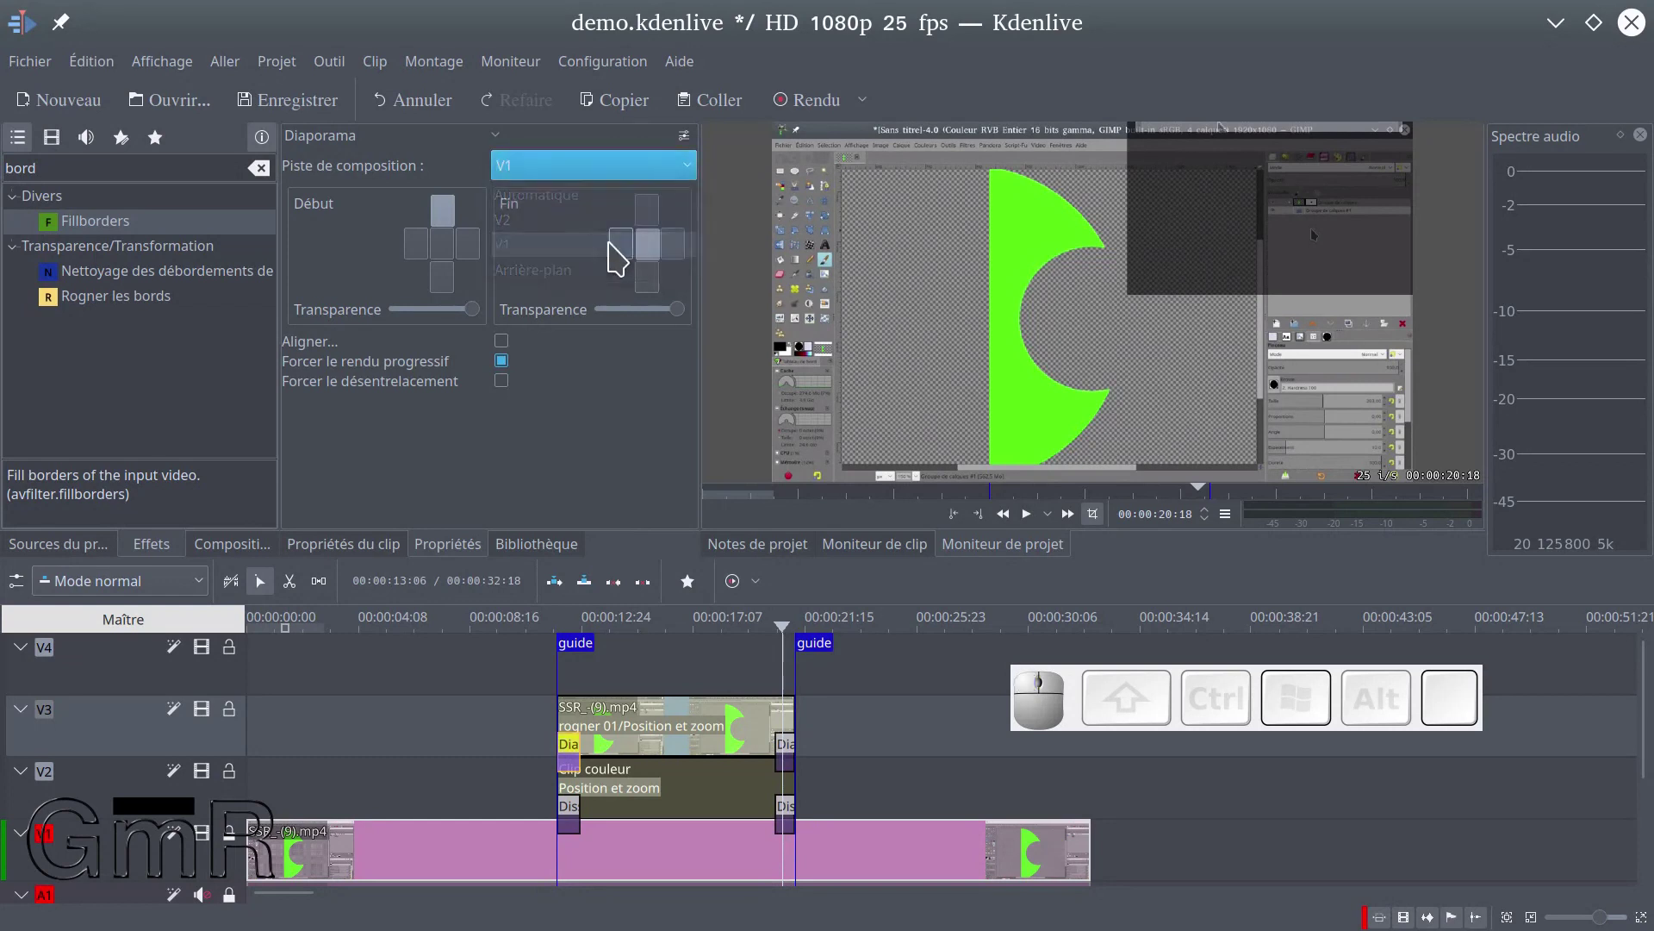
click(783, 748)
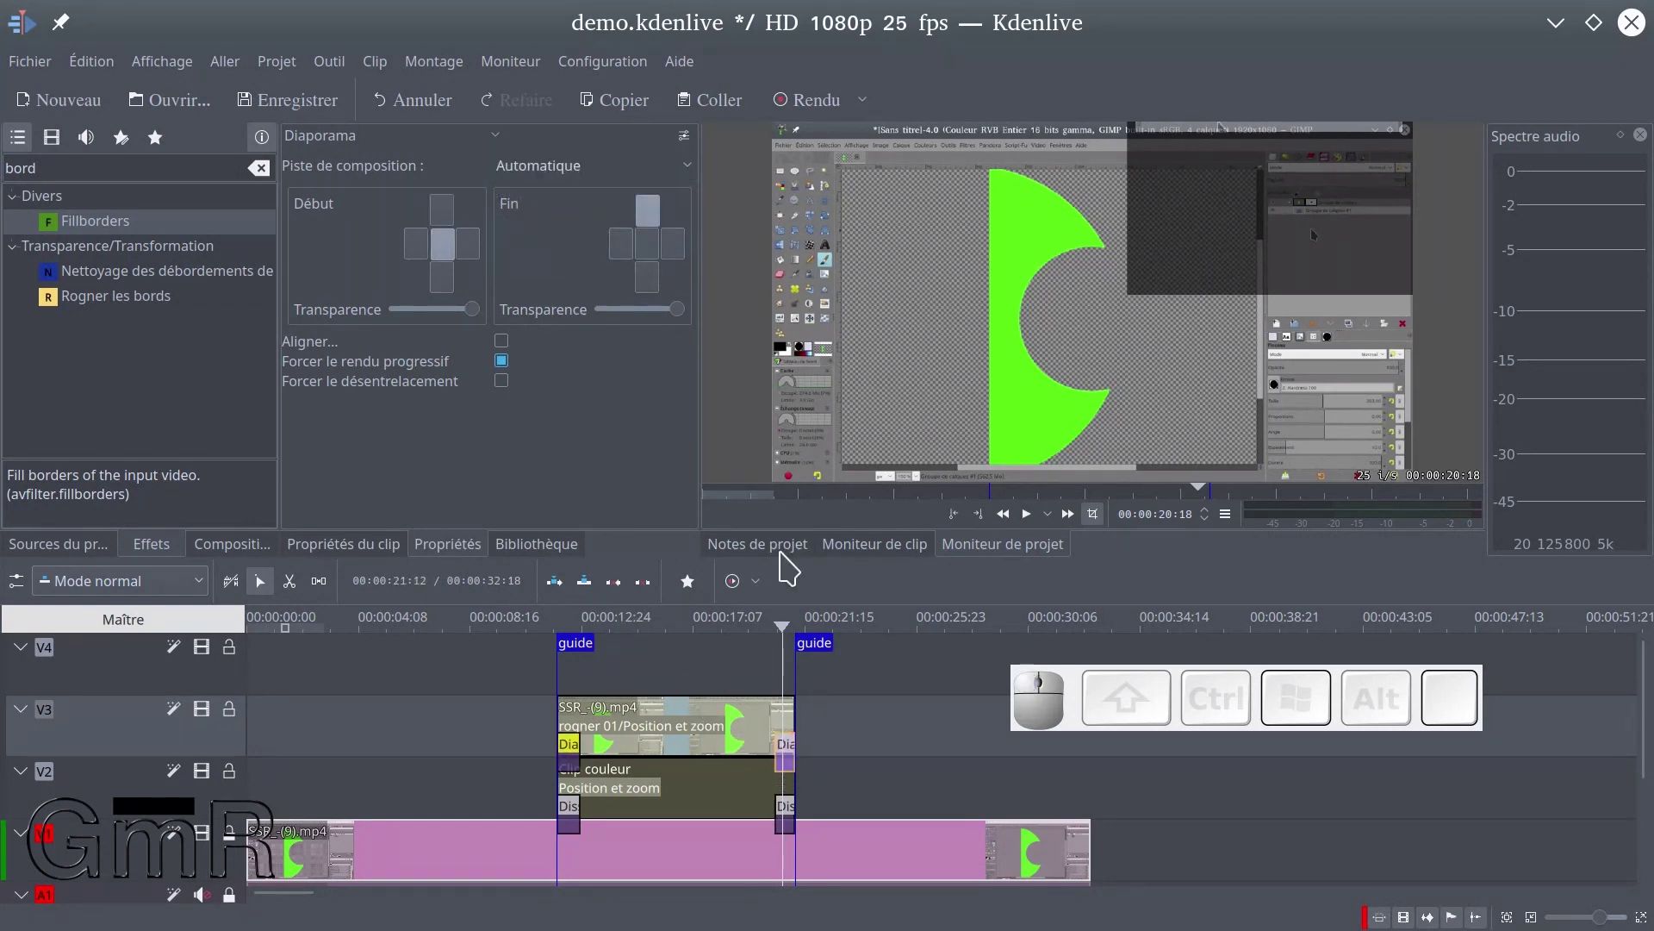
click(687, 166)
click(635, 246)
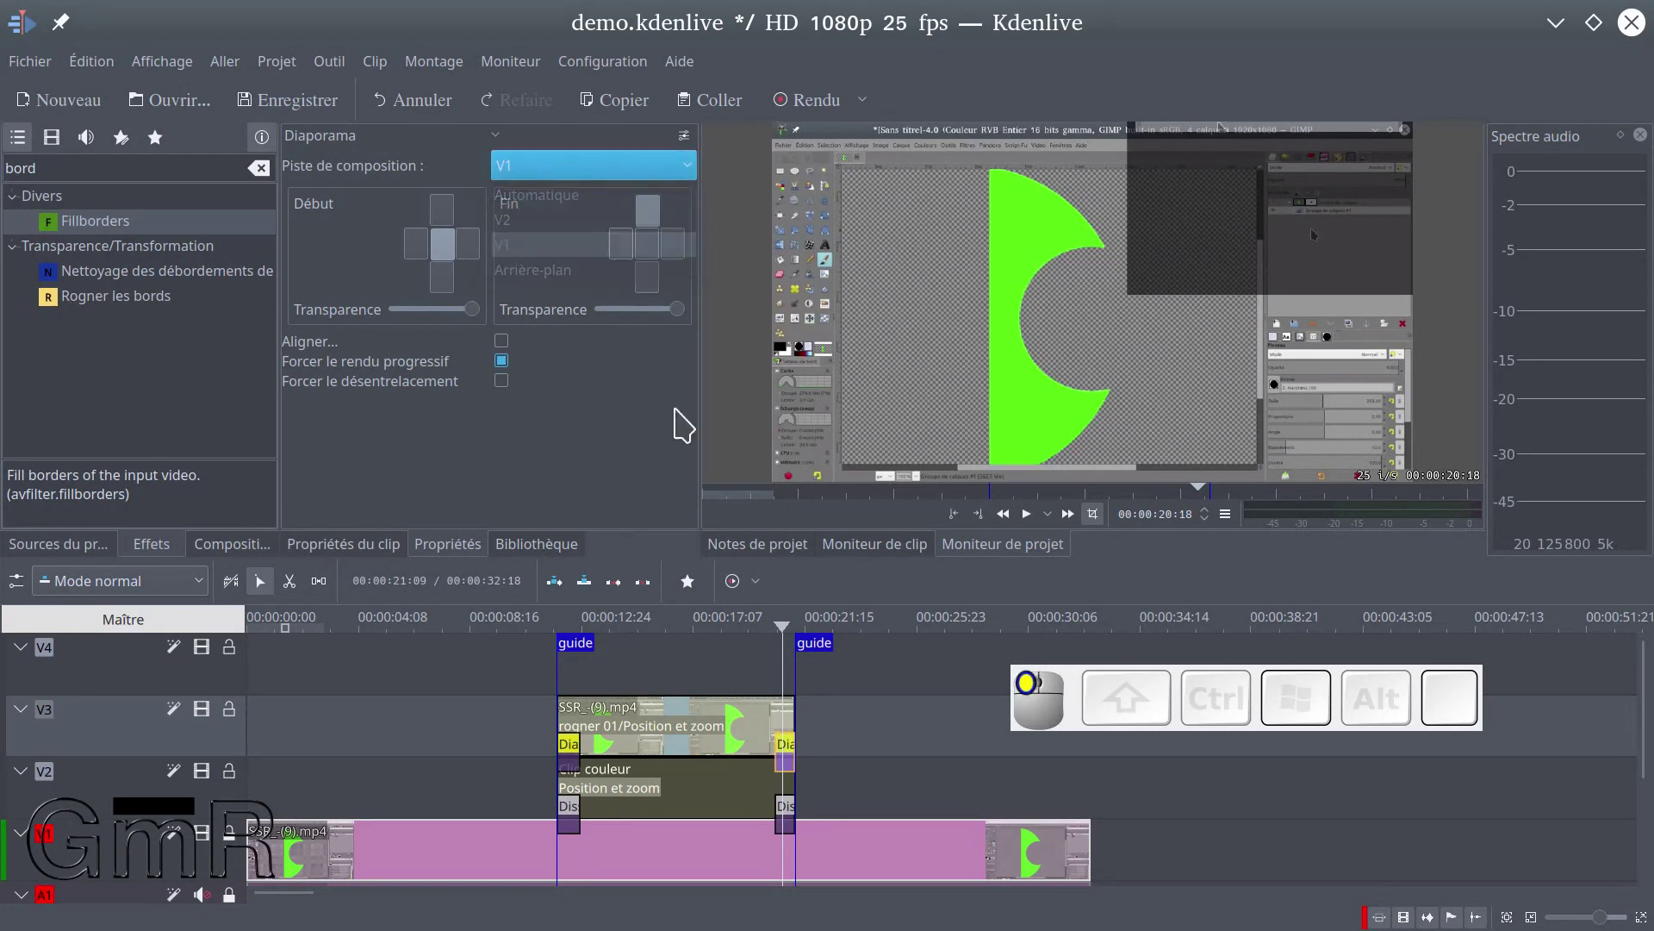
Change both black clip transitions to Diaporama, sliding in from above the frame at the start and out above it at the end
click(570, 812)
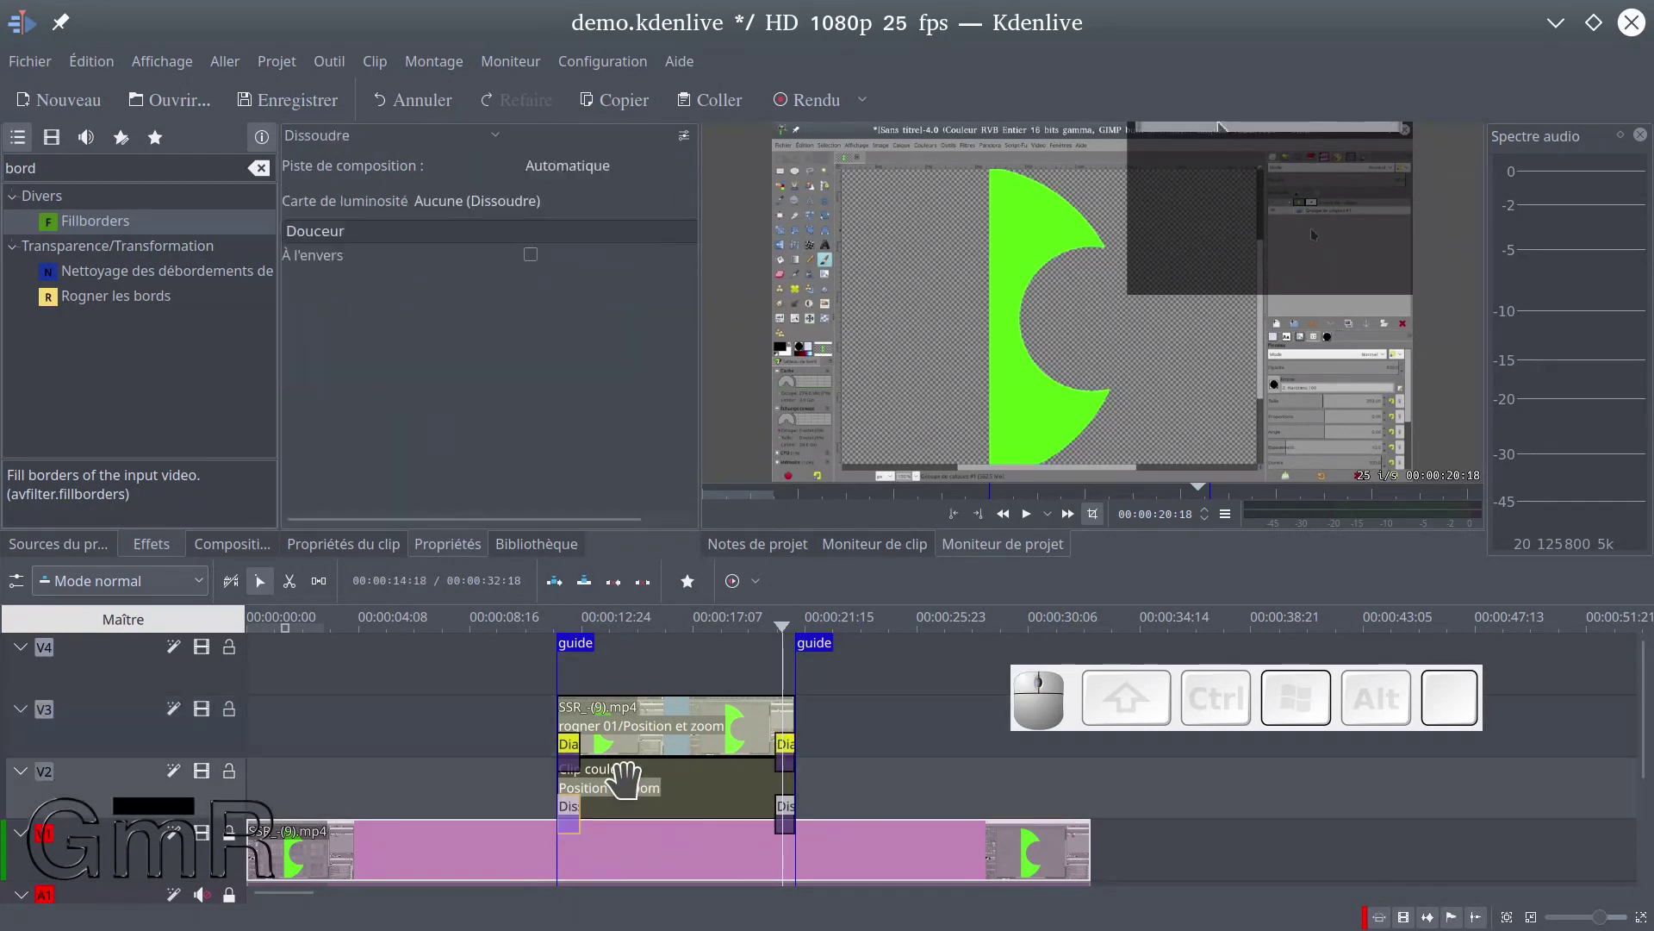
click(372, 140)
click(349, 289)
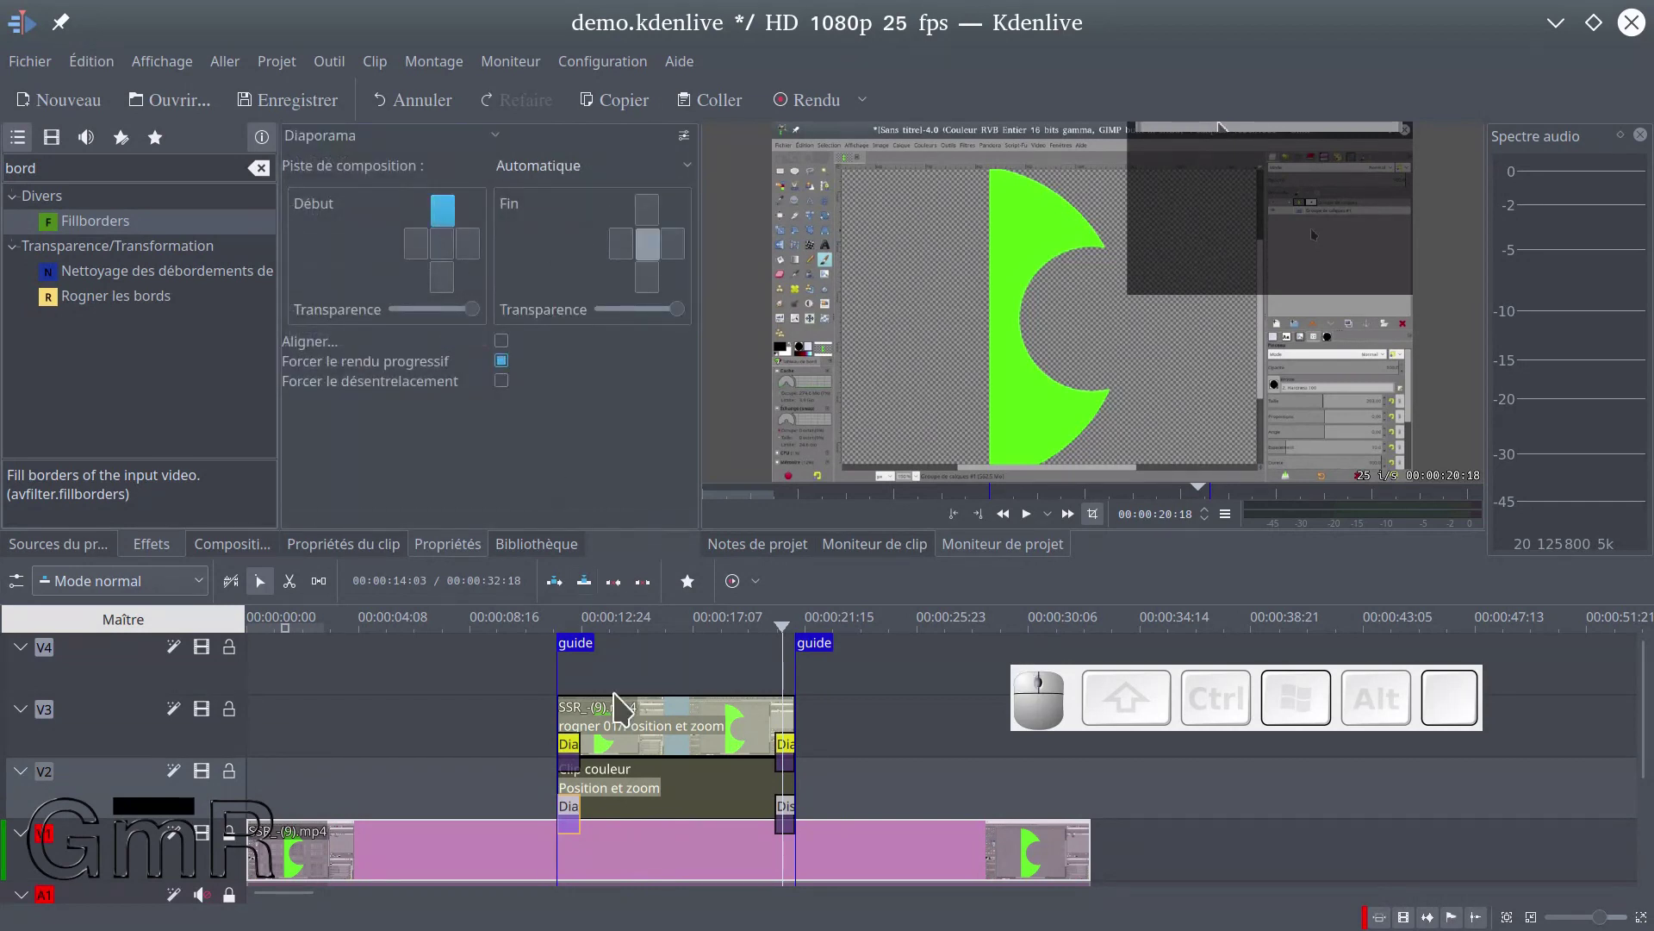
click(357, 138)
click(348, 335)
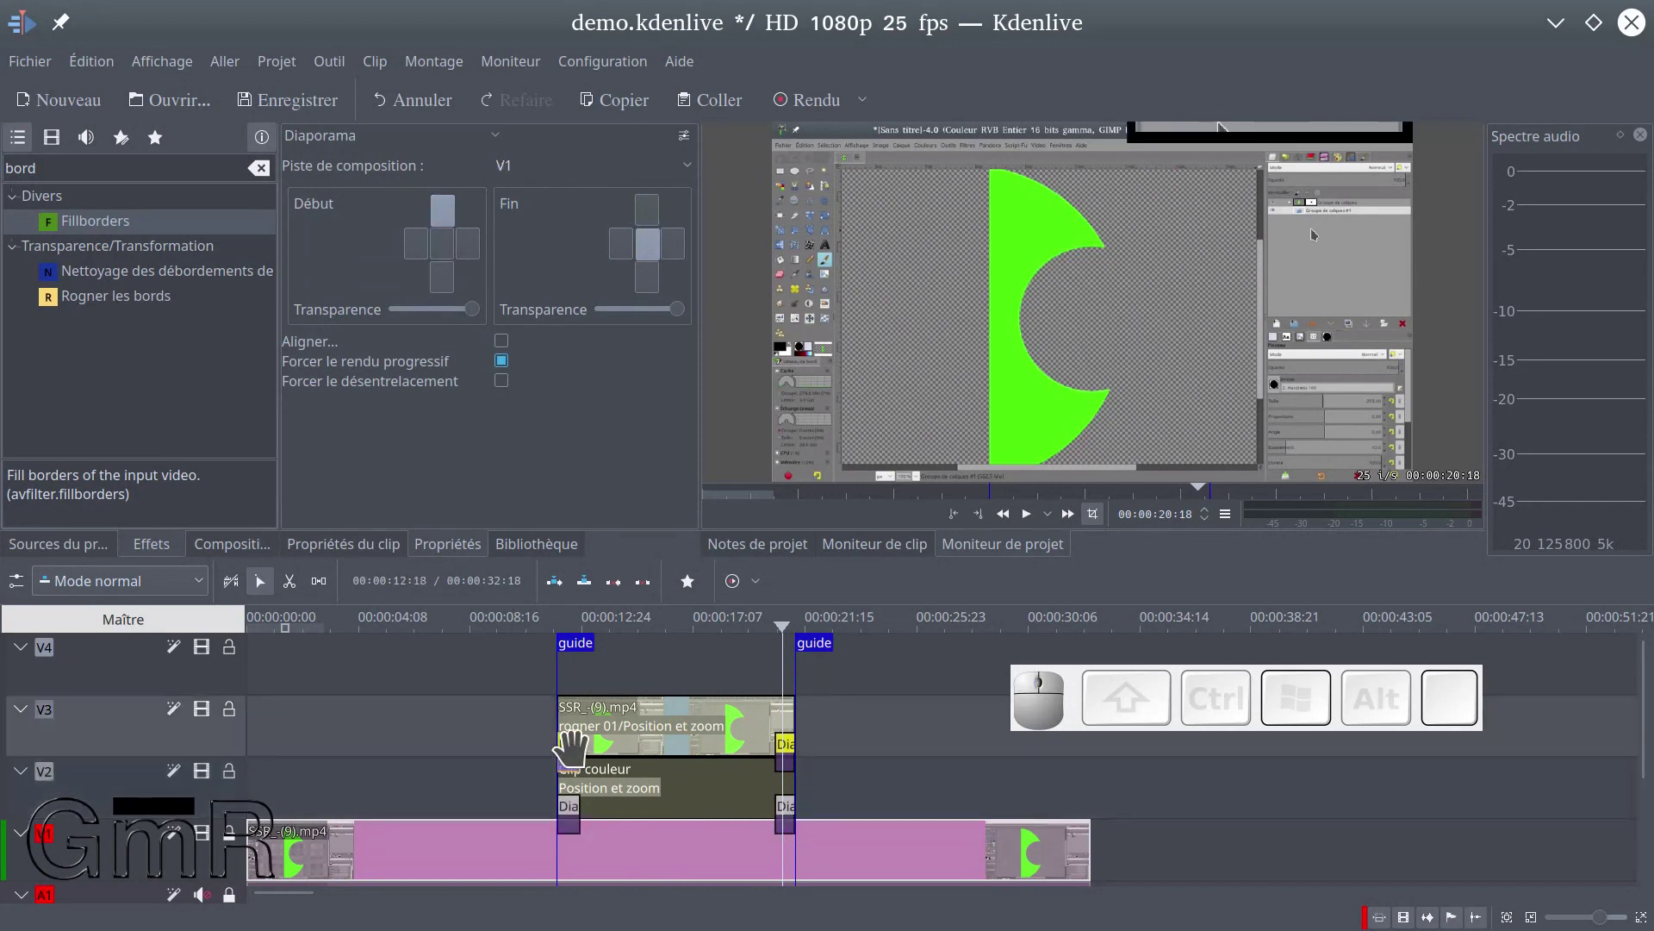
Save the project and play the sliding inset from just before the first guide
click(779, 743)
key(ctrl+s)
click(543, 665)
key(space)
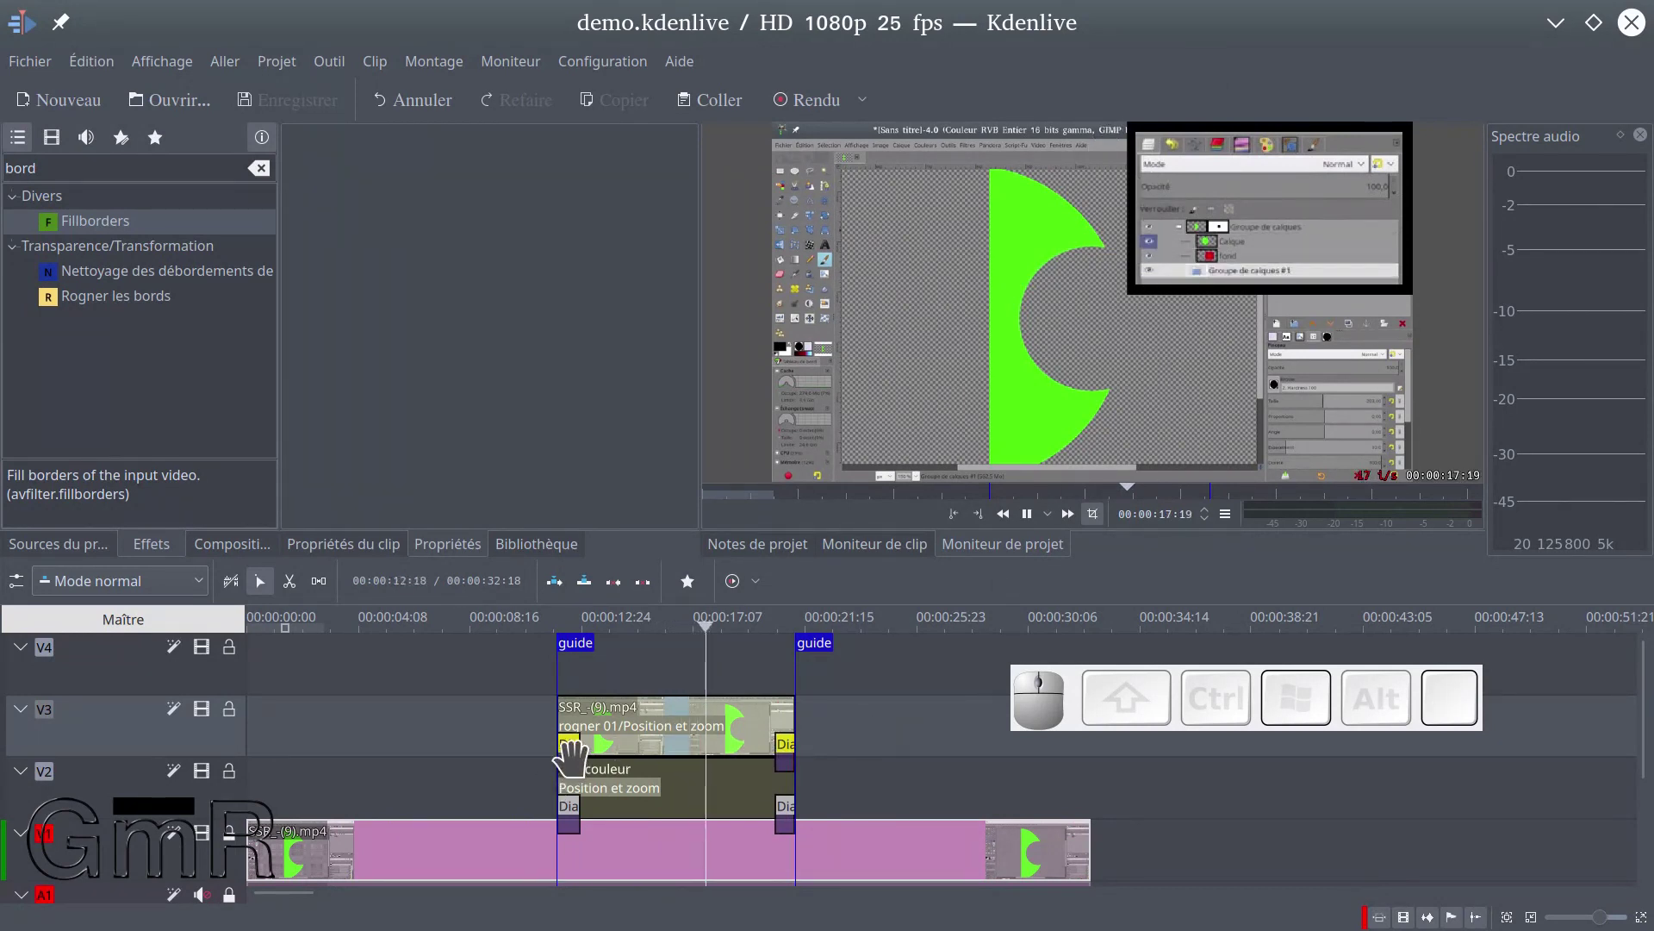
Shorten the end Diaporama transitions on V3 and V2 to about half their length and play past the second guide
ctrl+scroll(619, 758, up, 1)
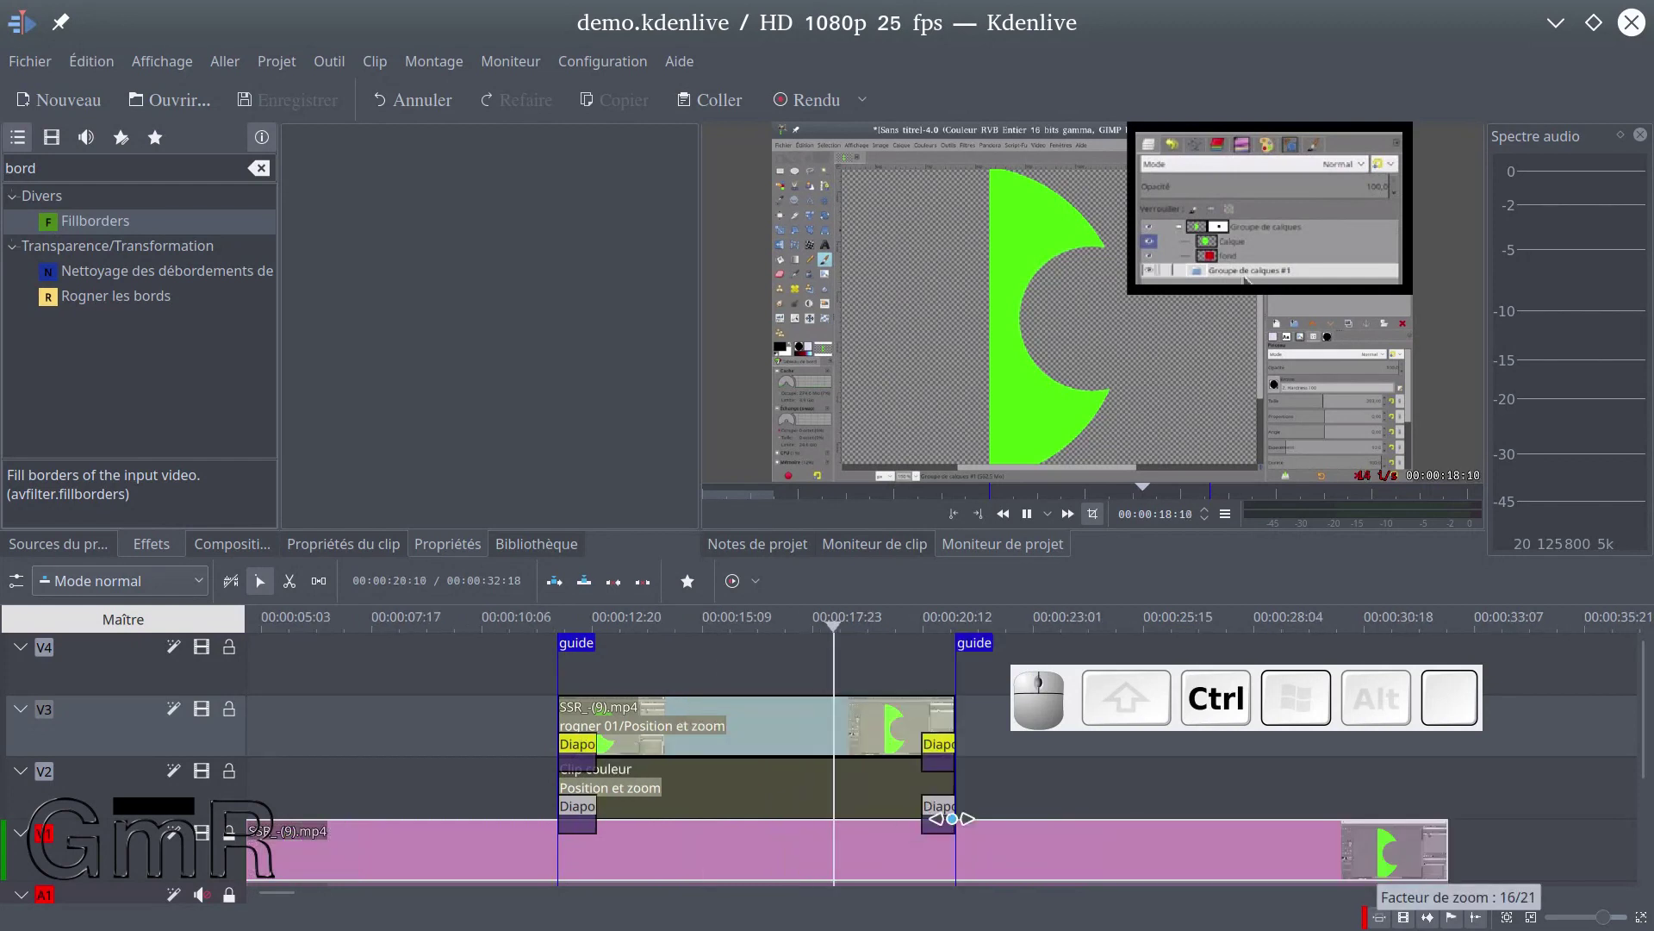
key(space)
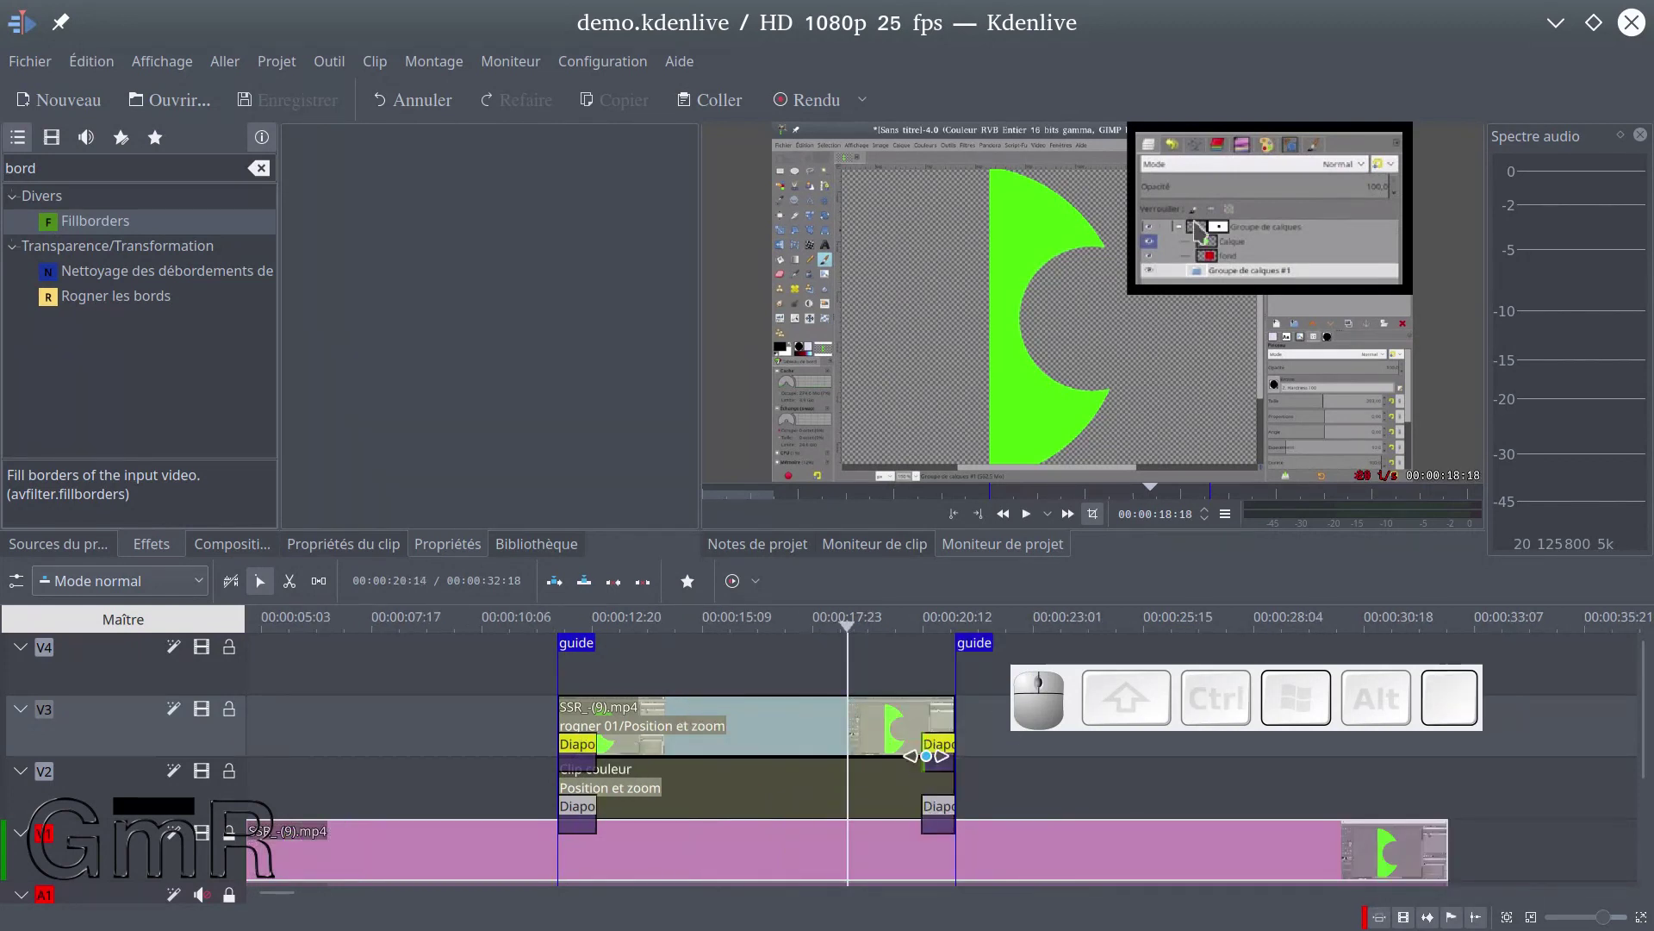
drag(922, 754, 938, 746)
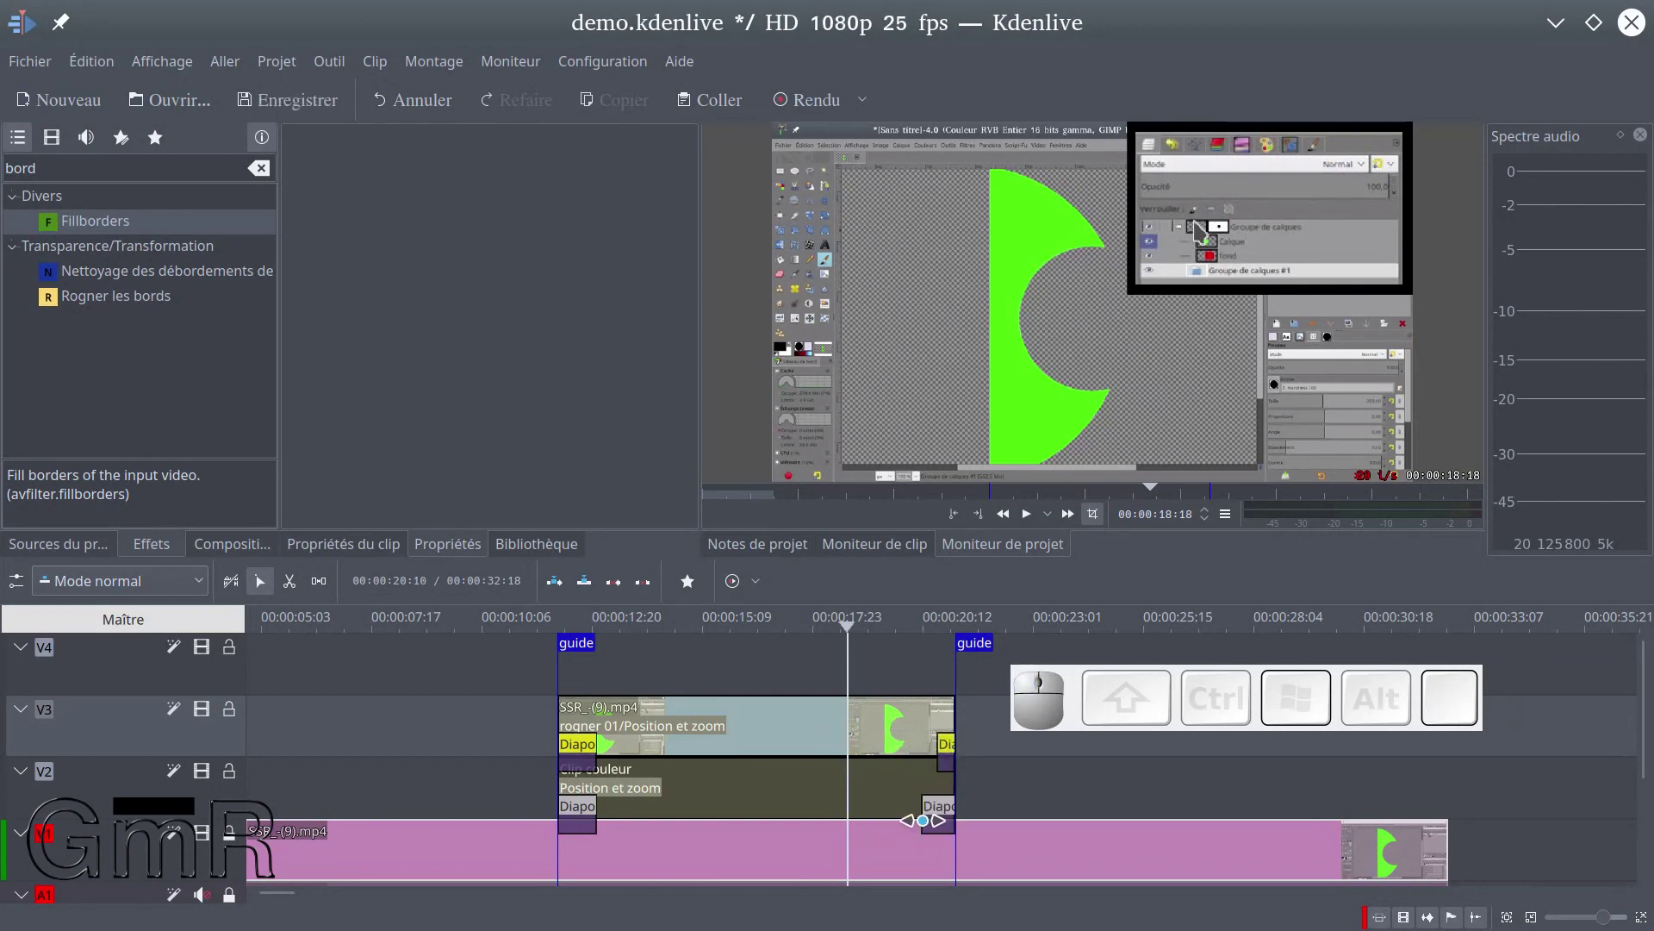
drag(924, 820, 941, 823)
key(space)
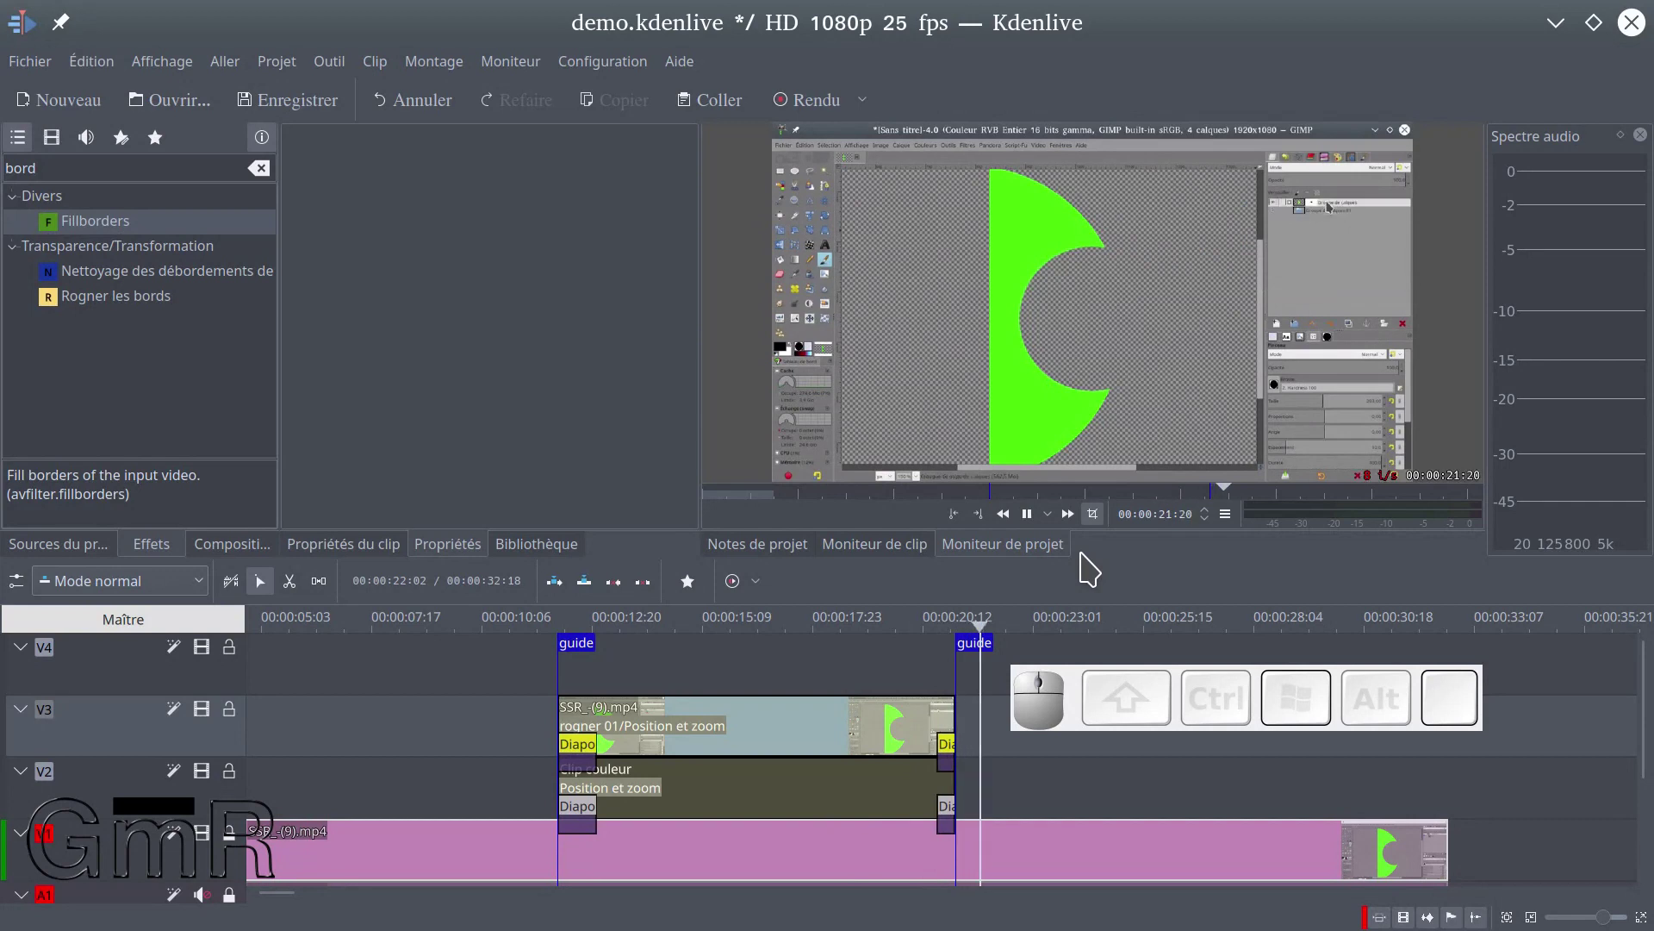
key(space)
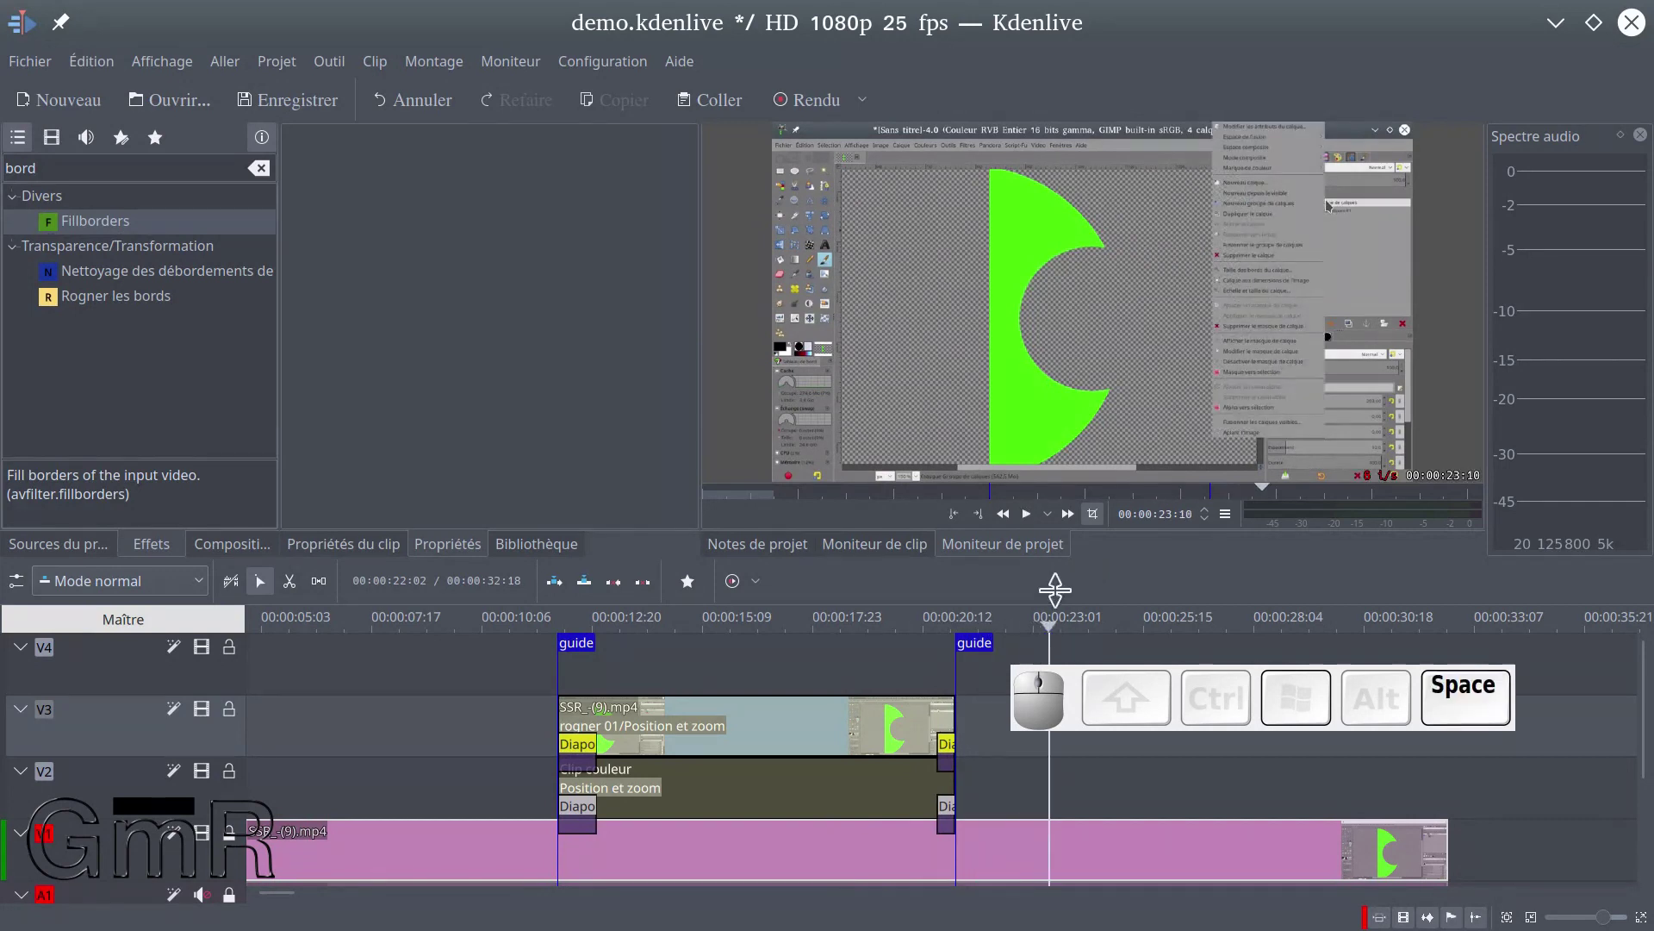